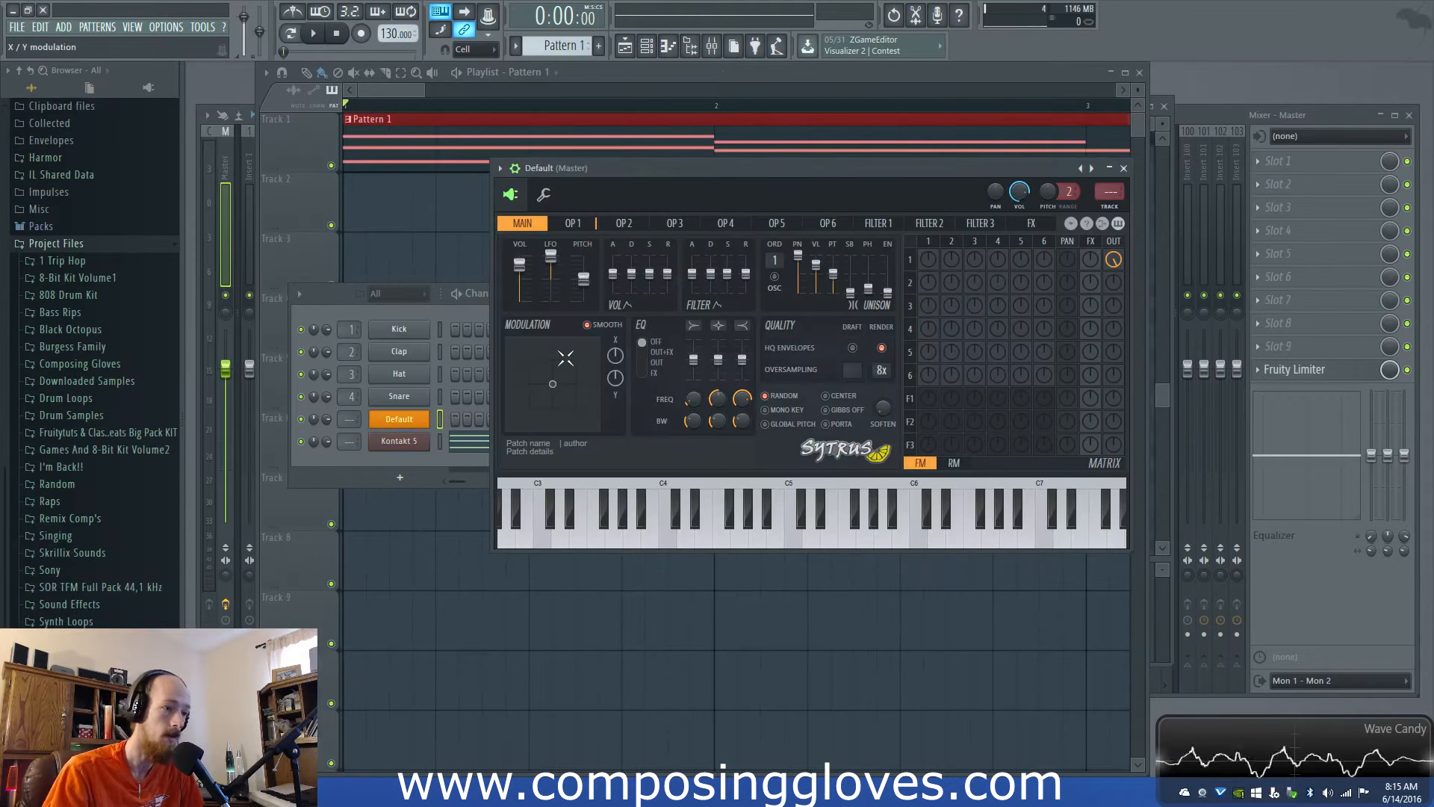
drag(728, 171, 676, 159)
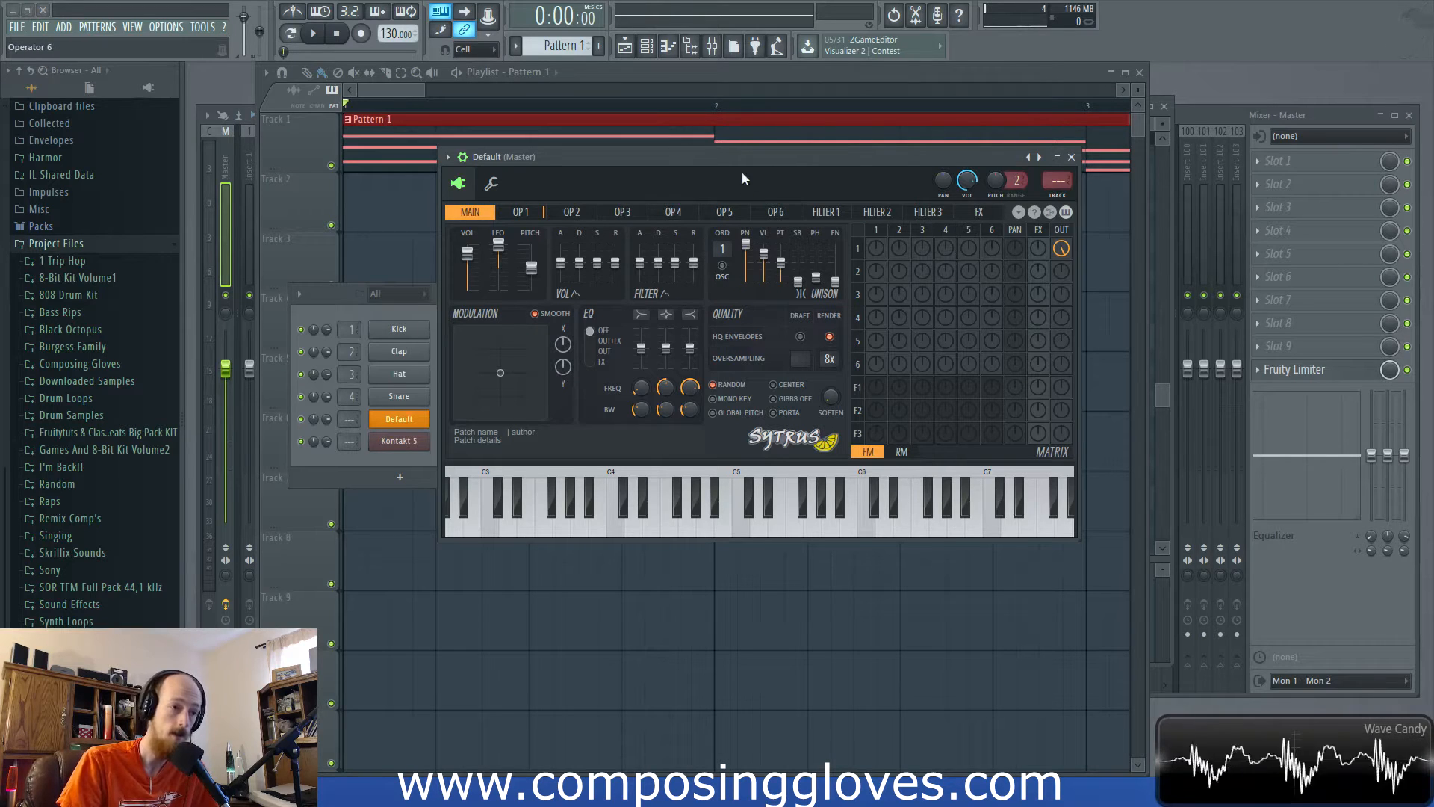
drag(760, 162, 764, 156)
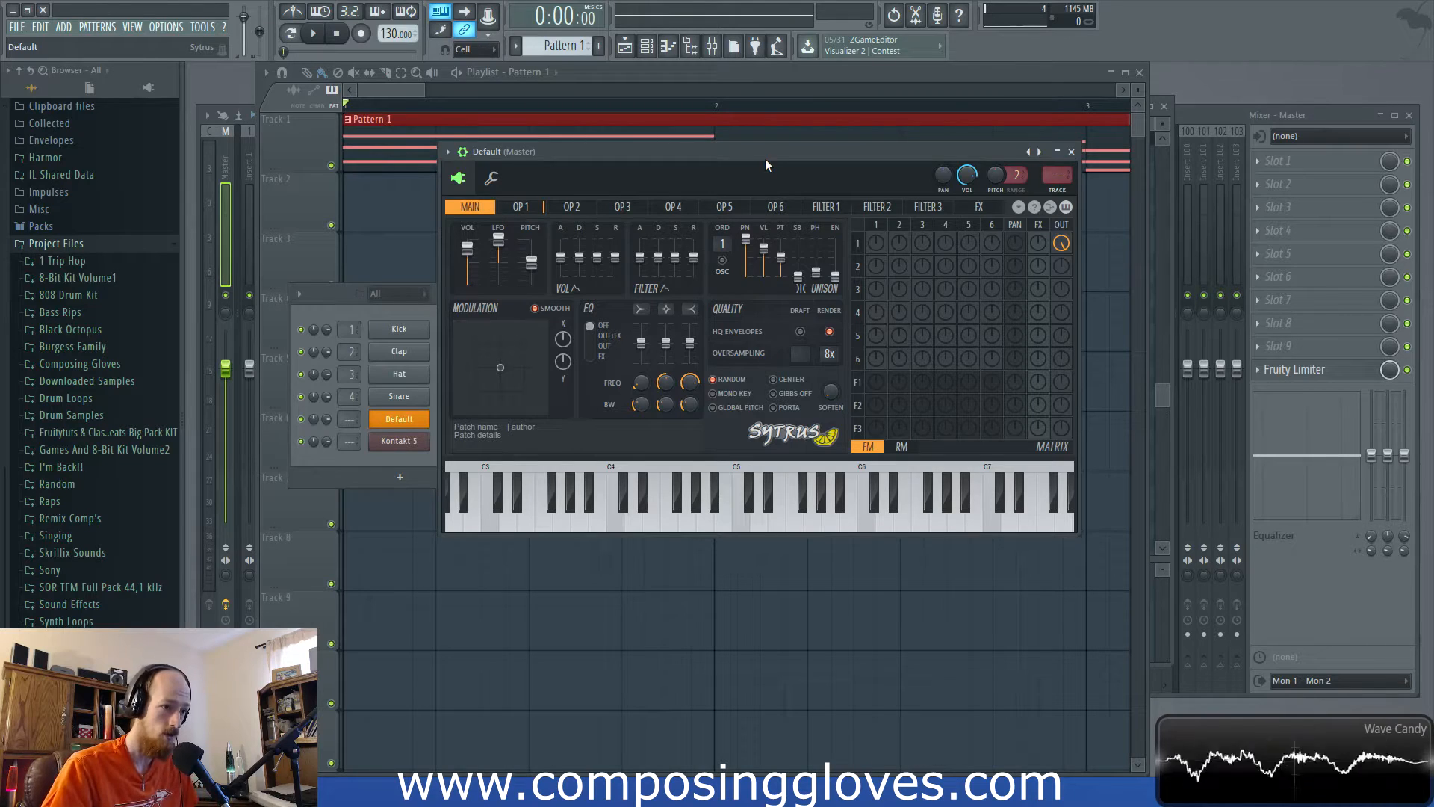
drag(784, 210, 467, 217)
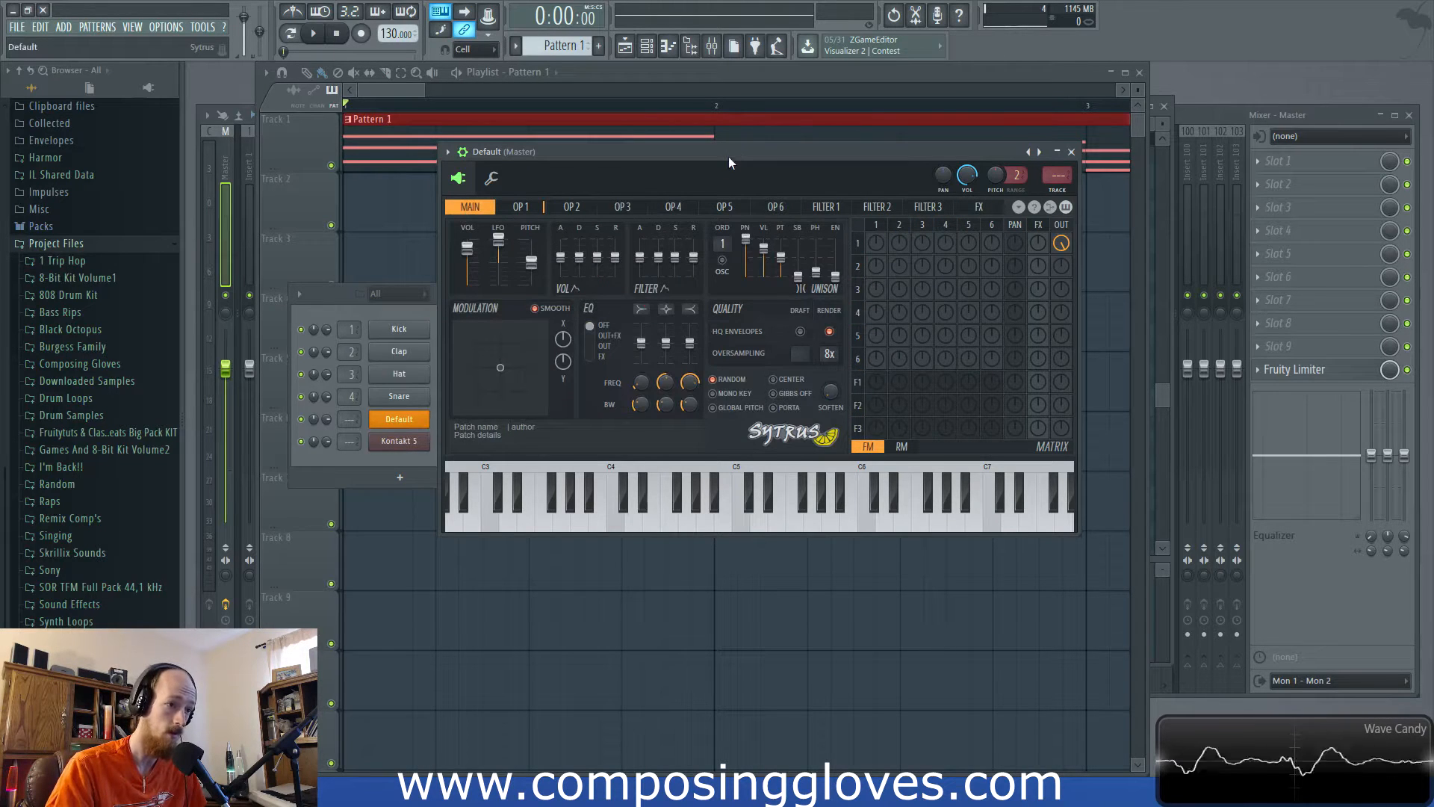
drag(729, 155, 733, 148)
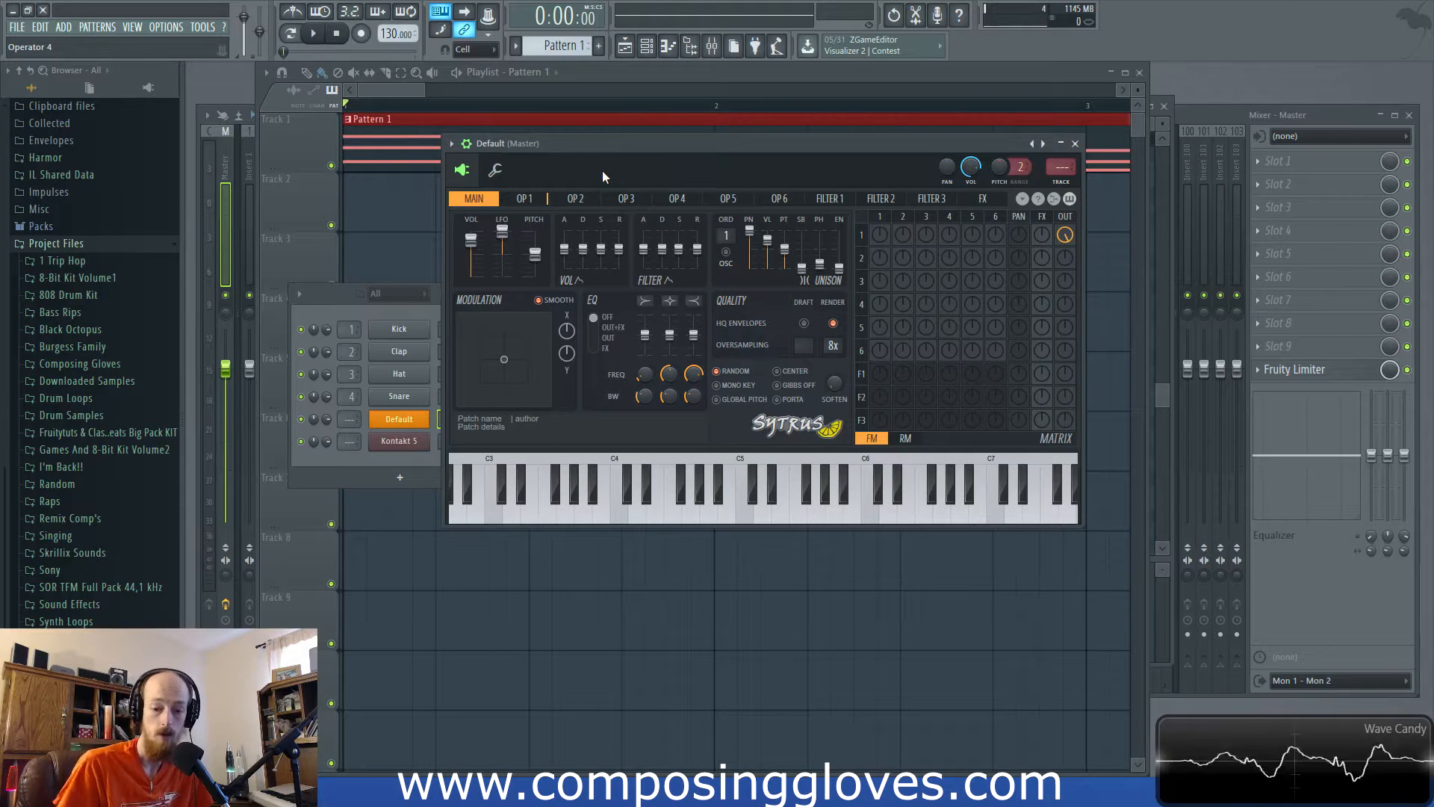
click(428, 92)
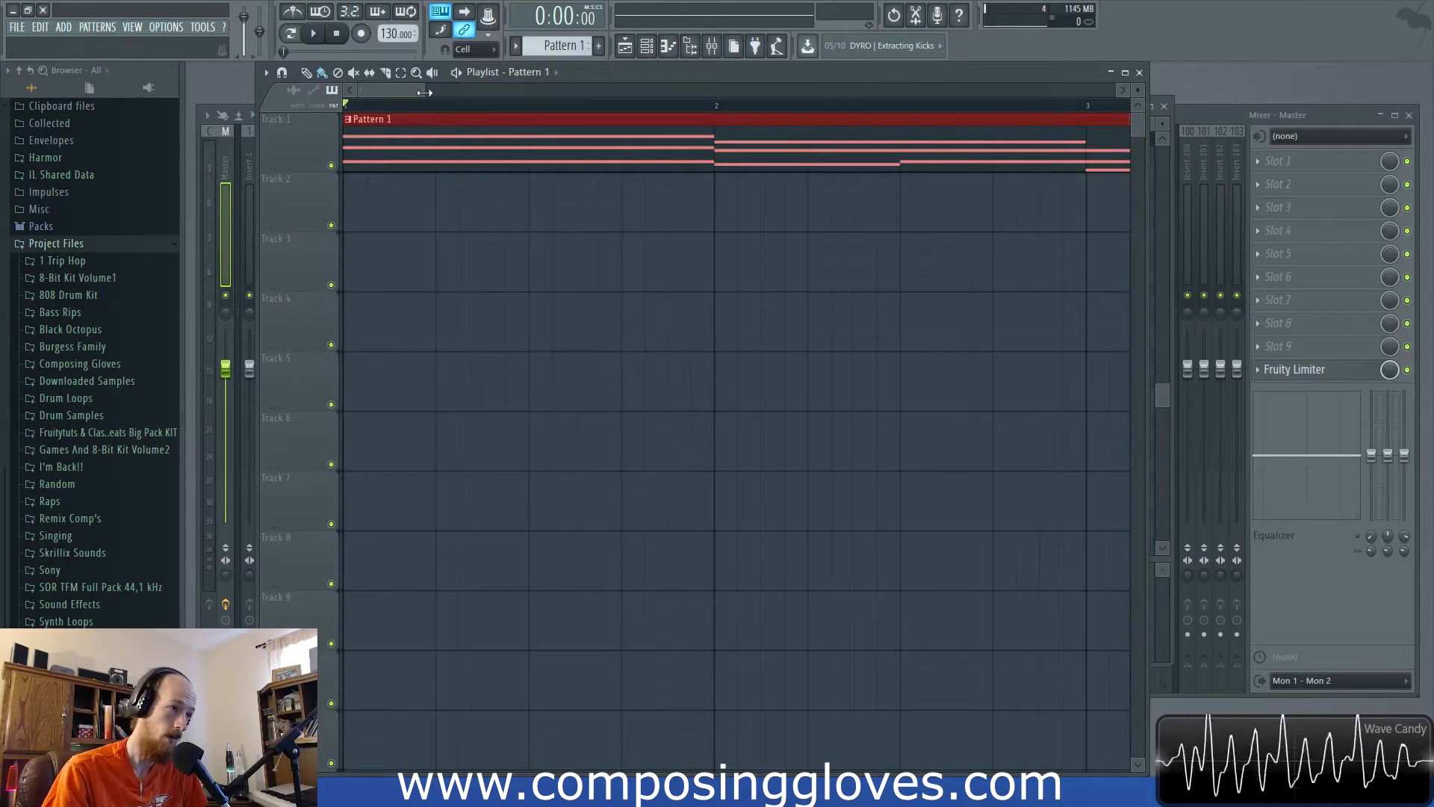
key(F6)
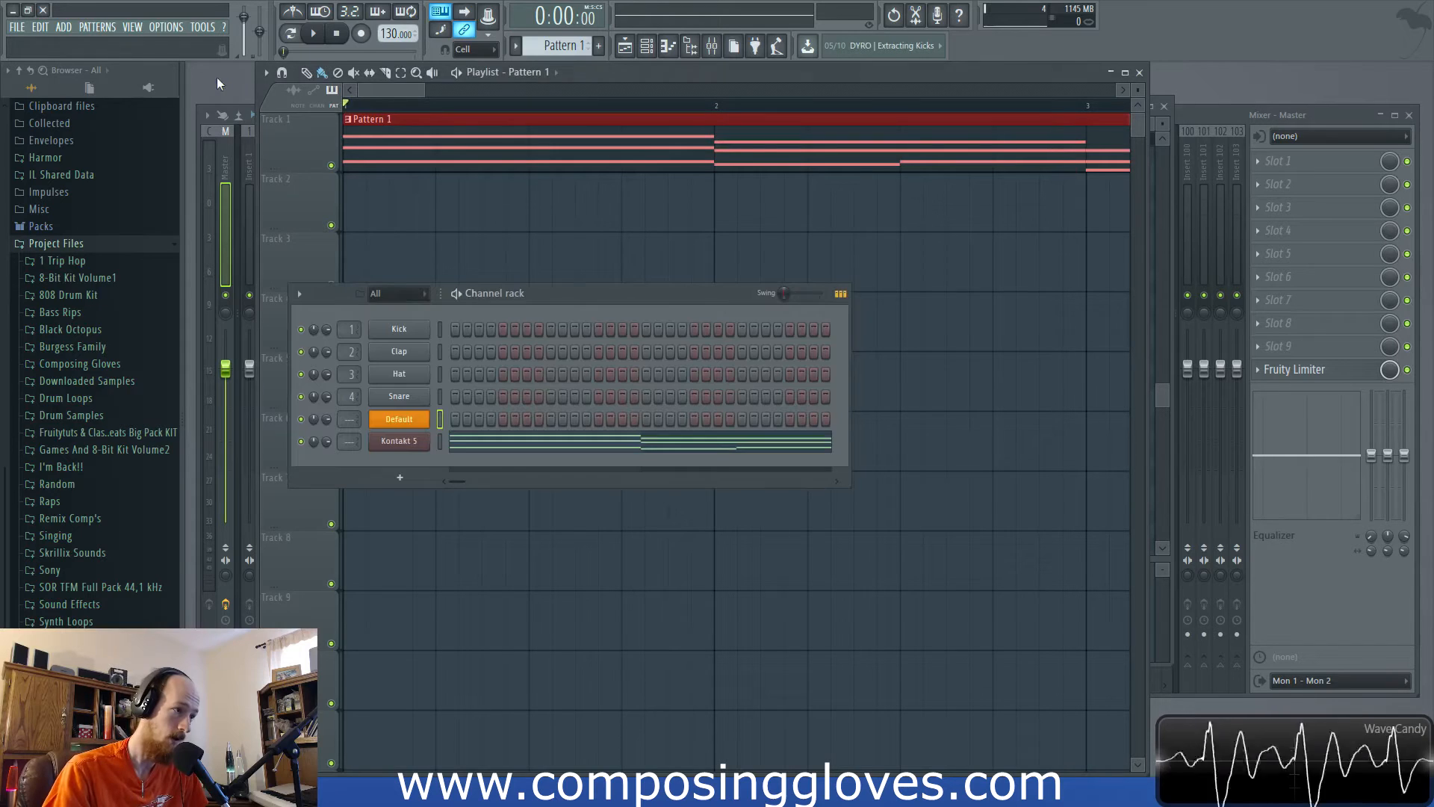
click(420, 431)
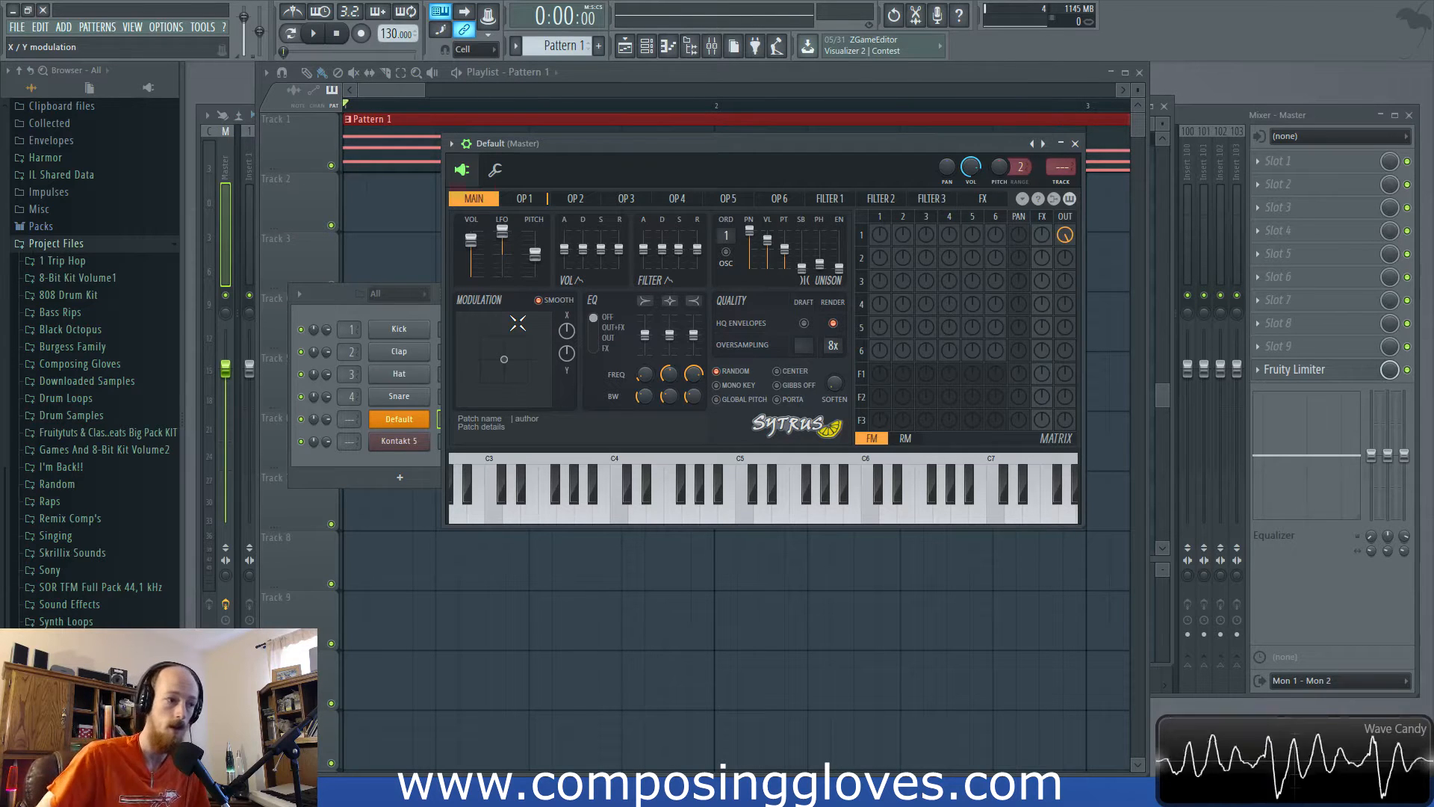
click(525, 198)
click(484, 199)
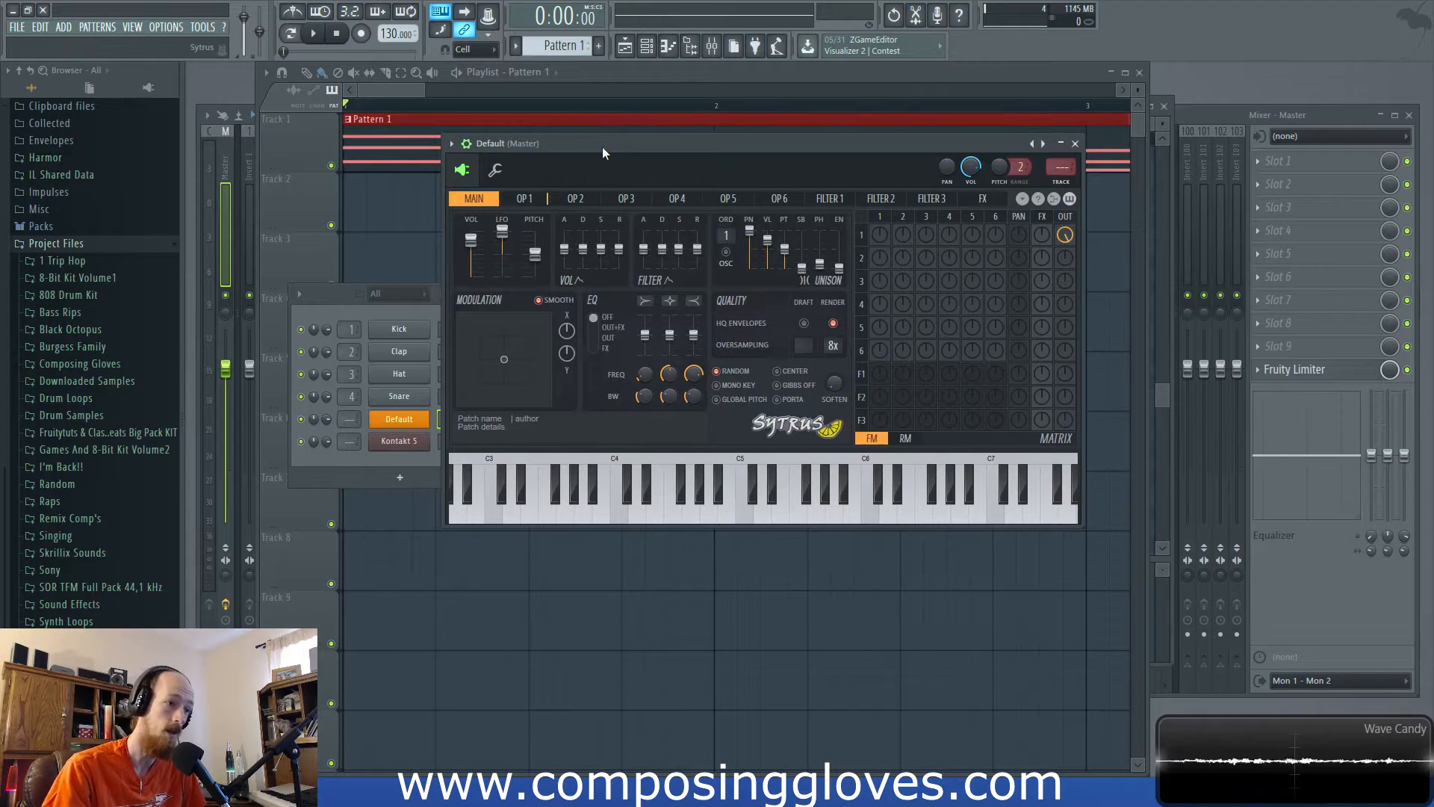
drag(603, 148, 595, 141)
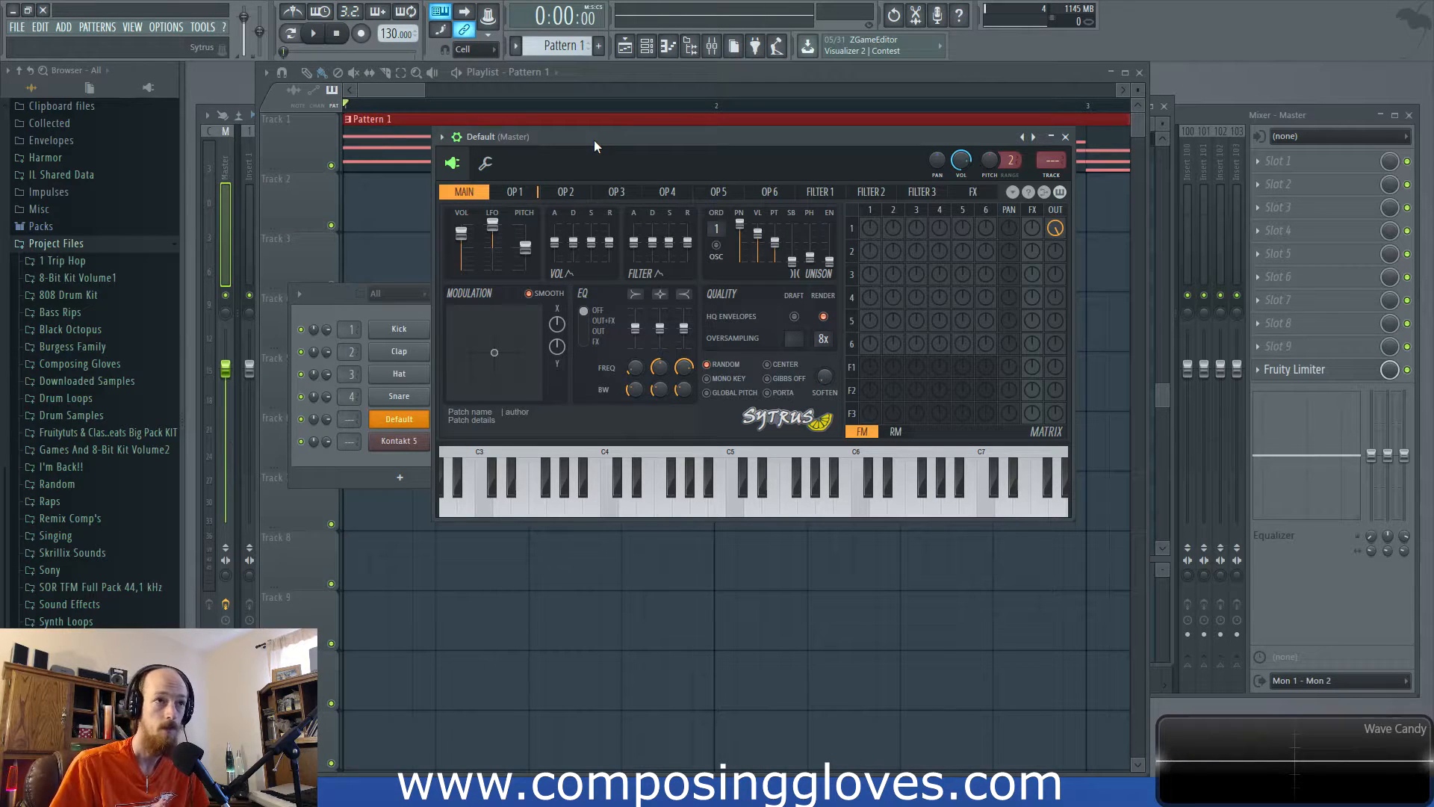
Step: Load the Default preset in Sytrus and check operator 1's frequency ratio
click(519, 194)
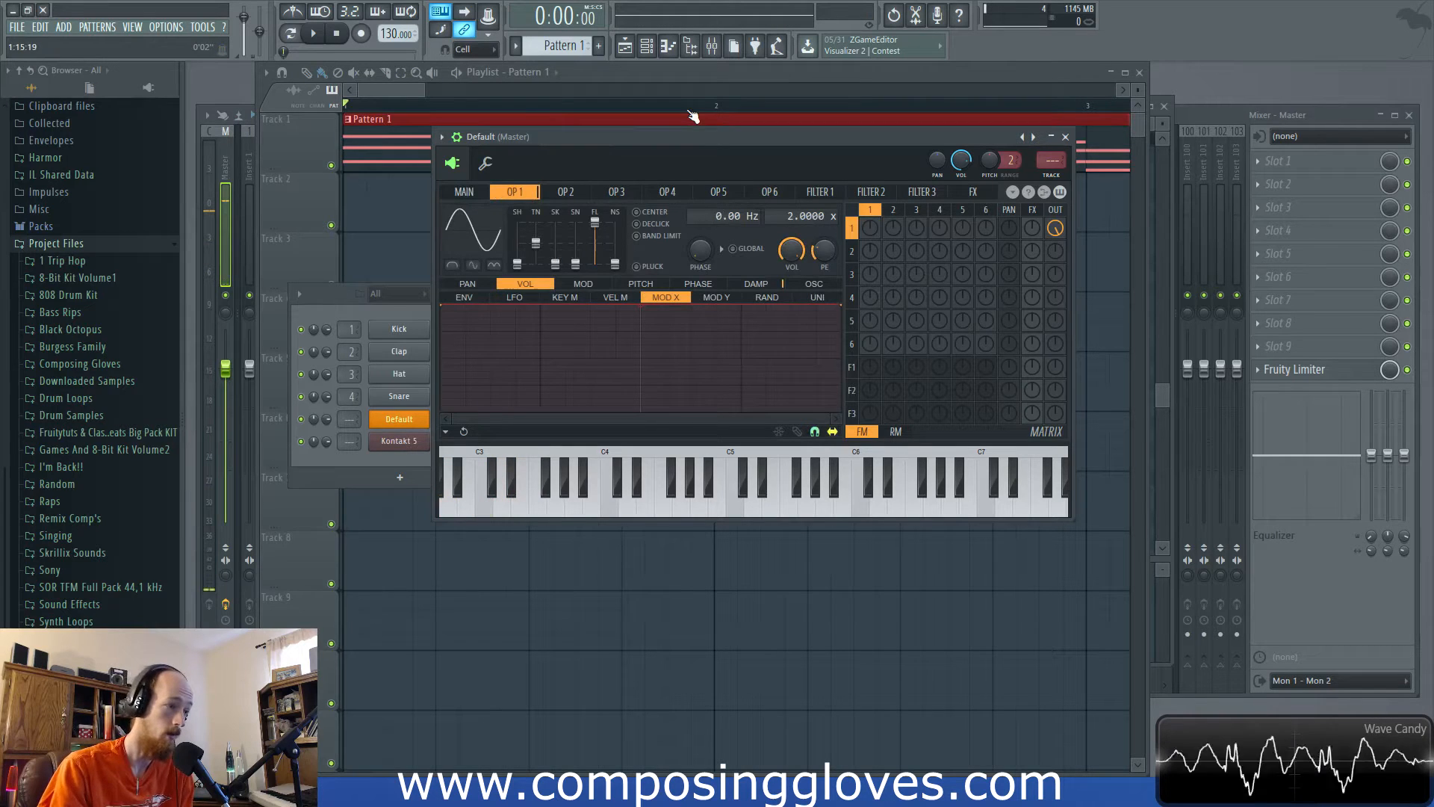
right_click(1031, 136)
click(1088, 492)
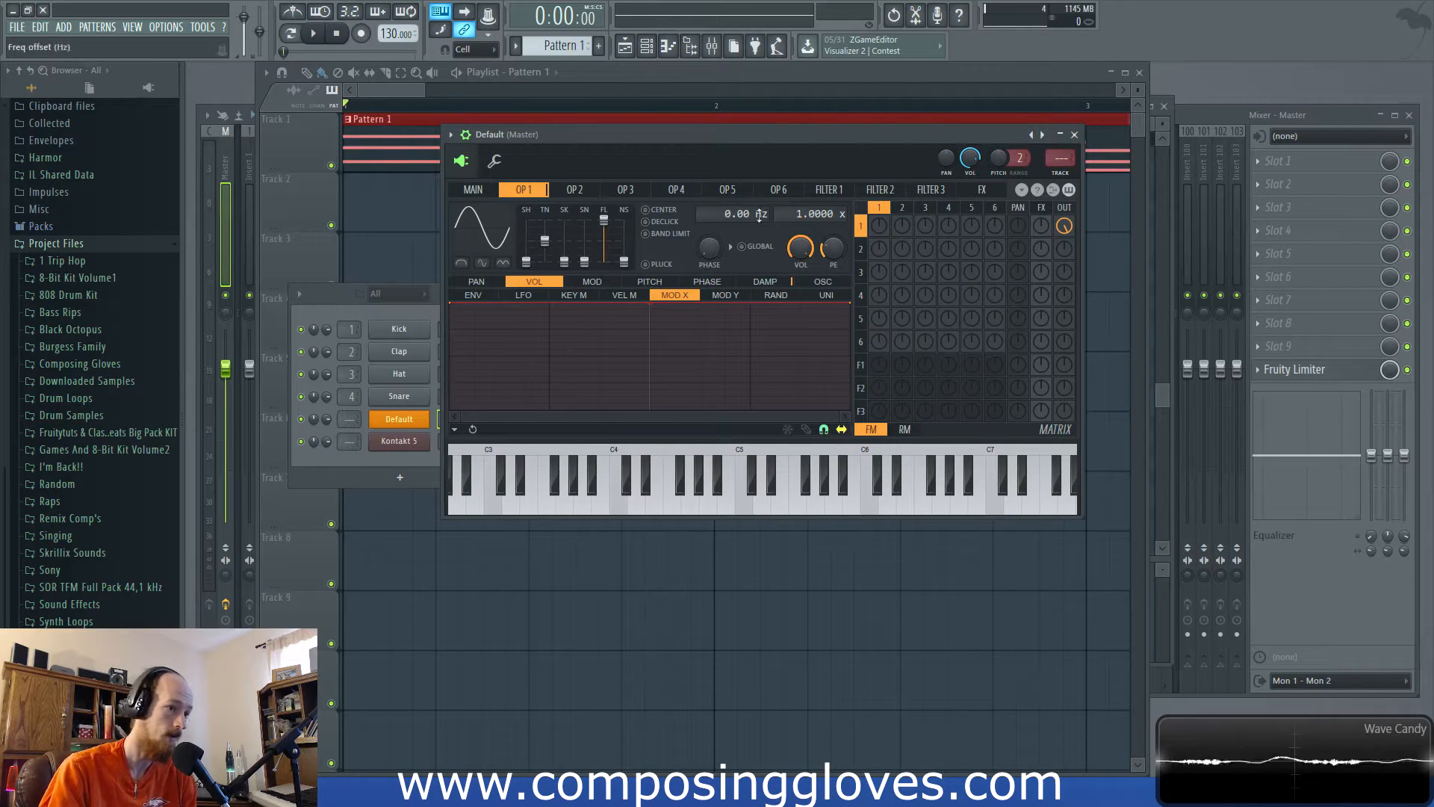
click(489, 192)
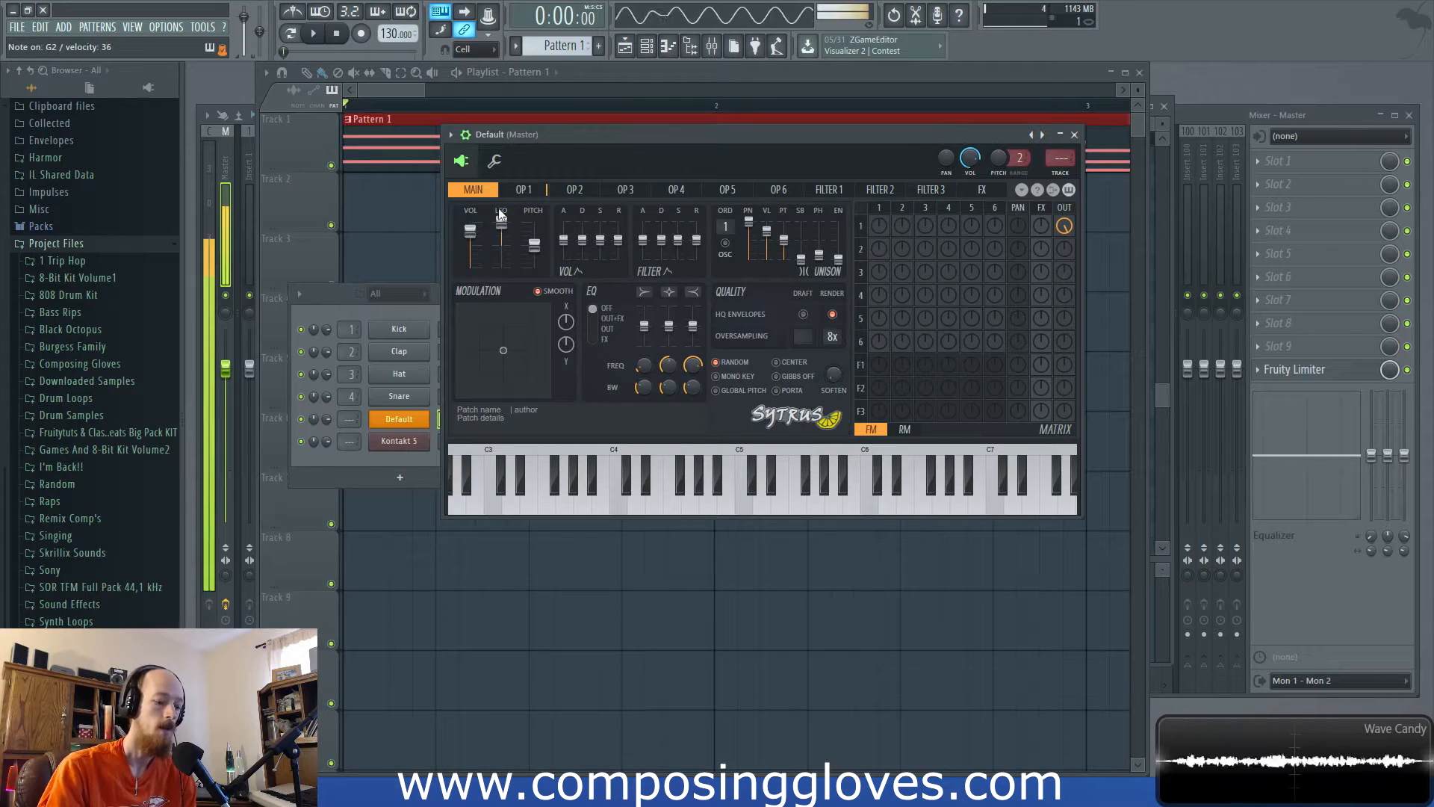
click(523, 189)
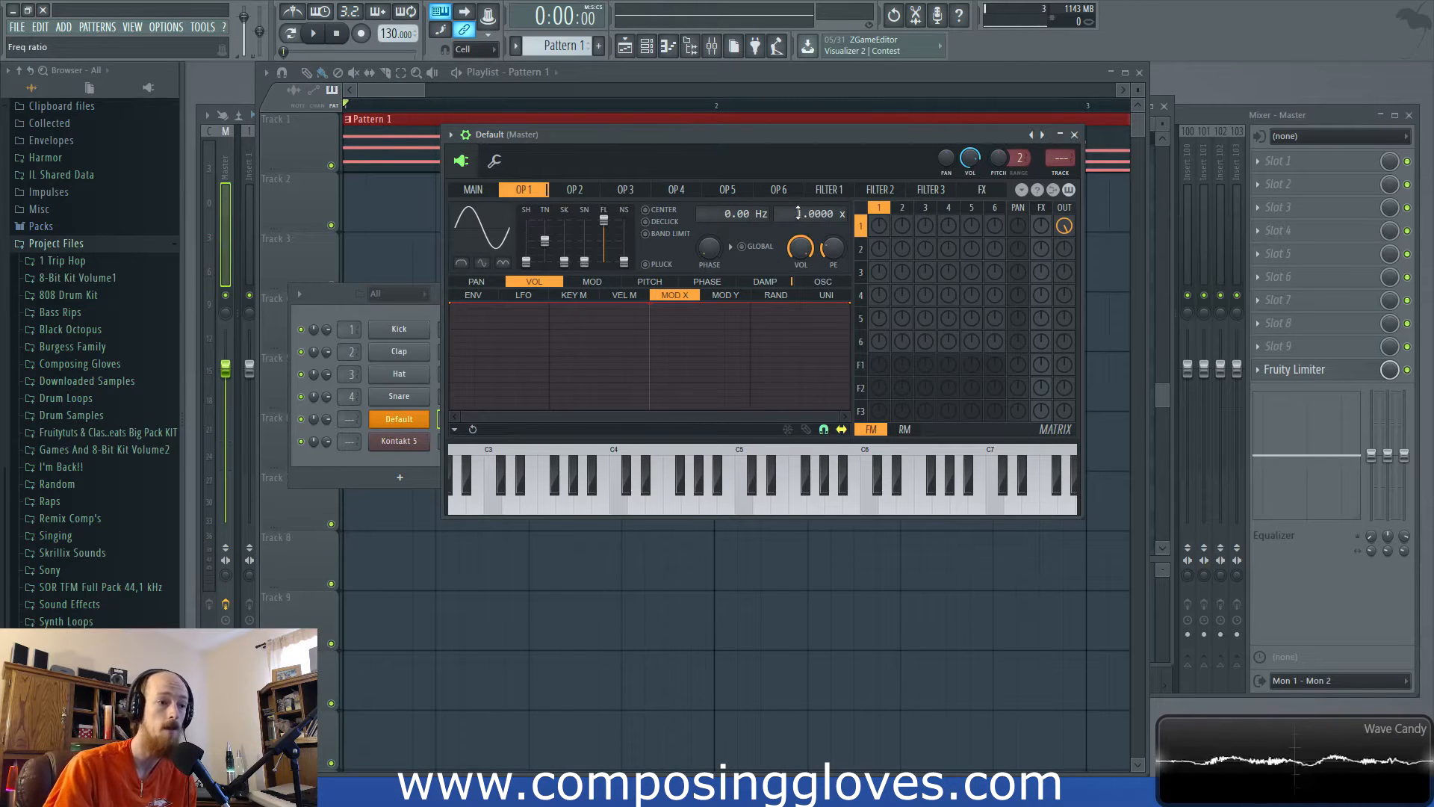
drag(807, 214, 808, 209)
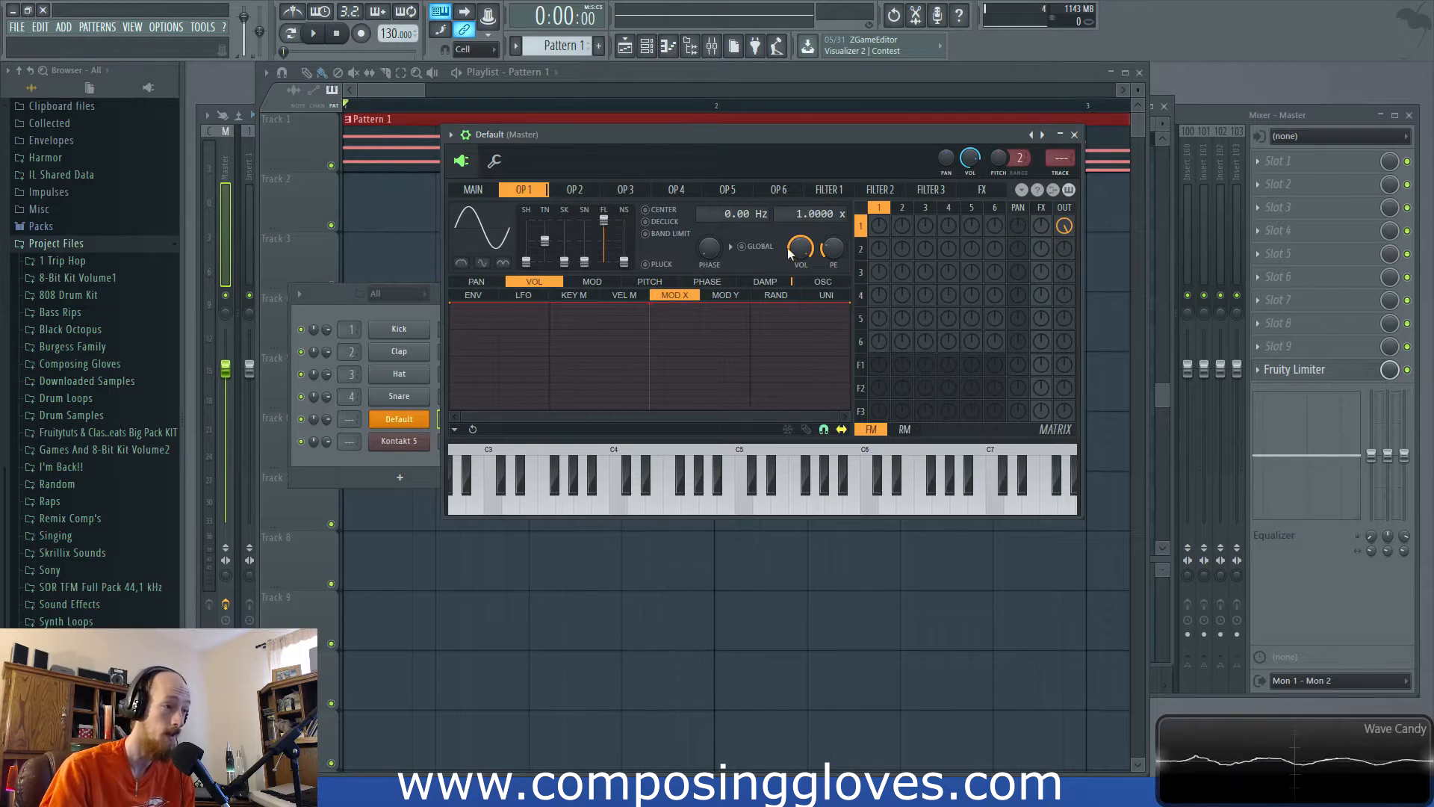
Step: Play the Pattern 1 clip in the playlist over its full length and stop playback
click(375, 86)
drag(425, 91, 954, 92)
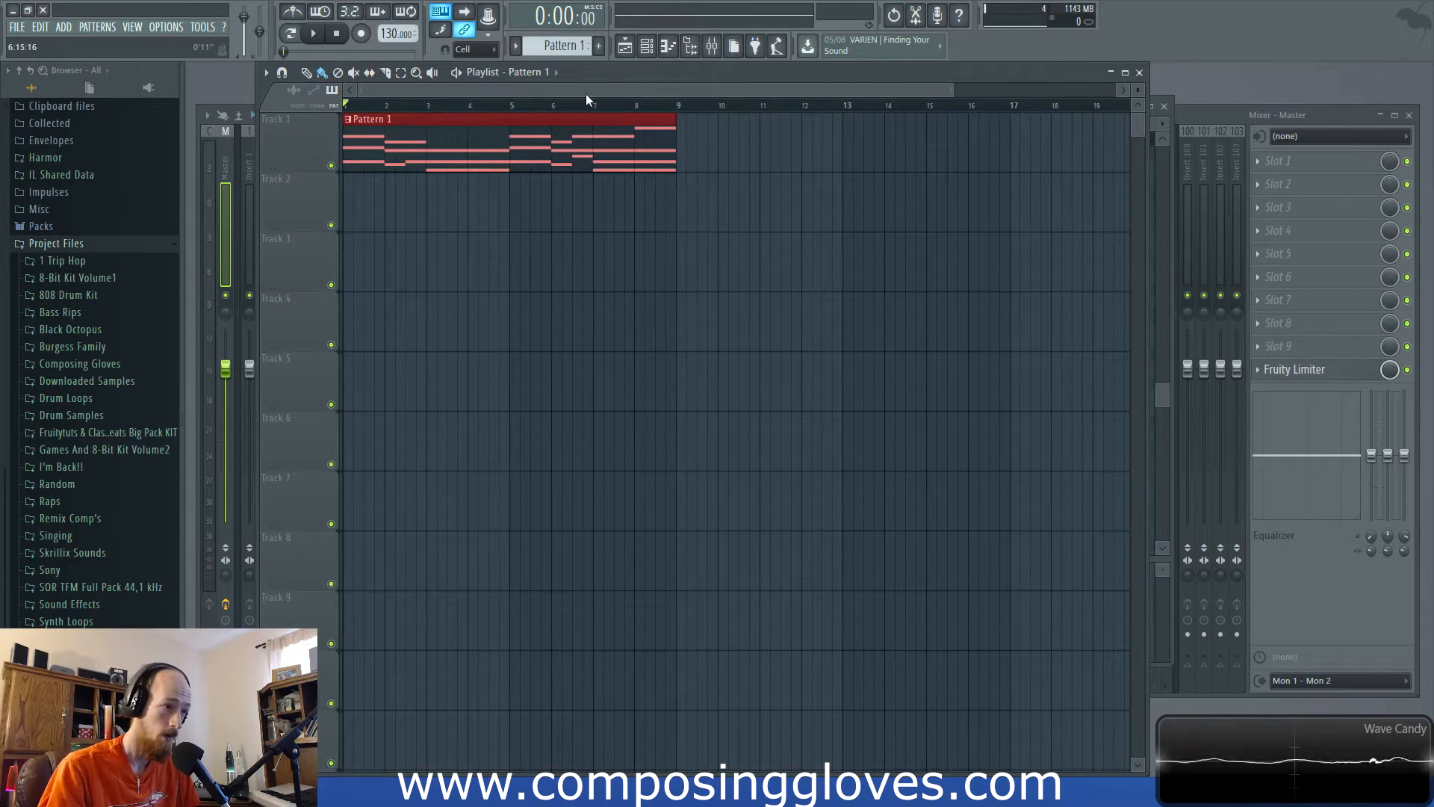
key(F6)
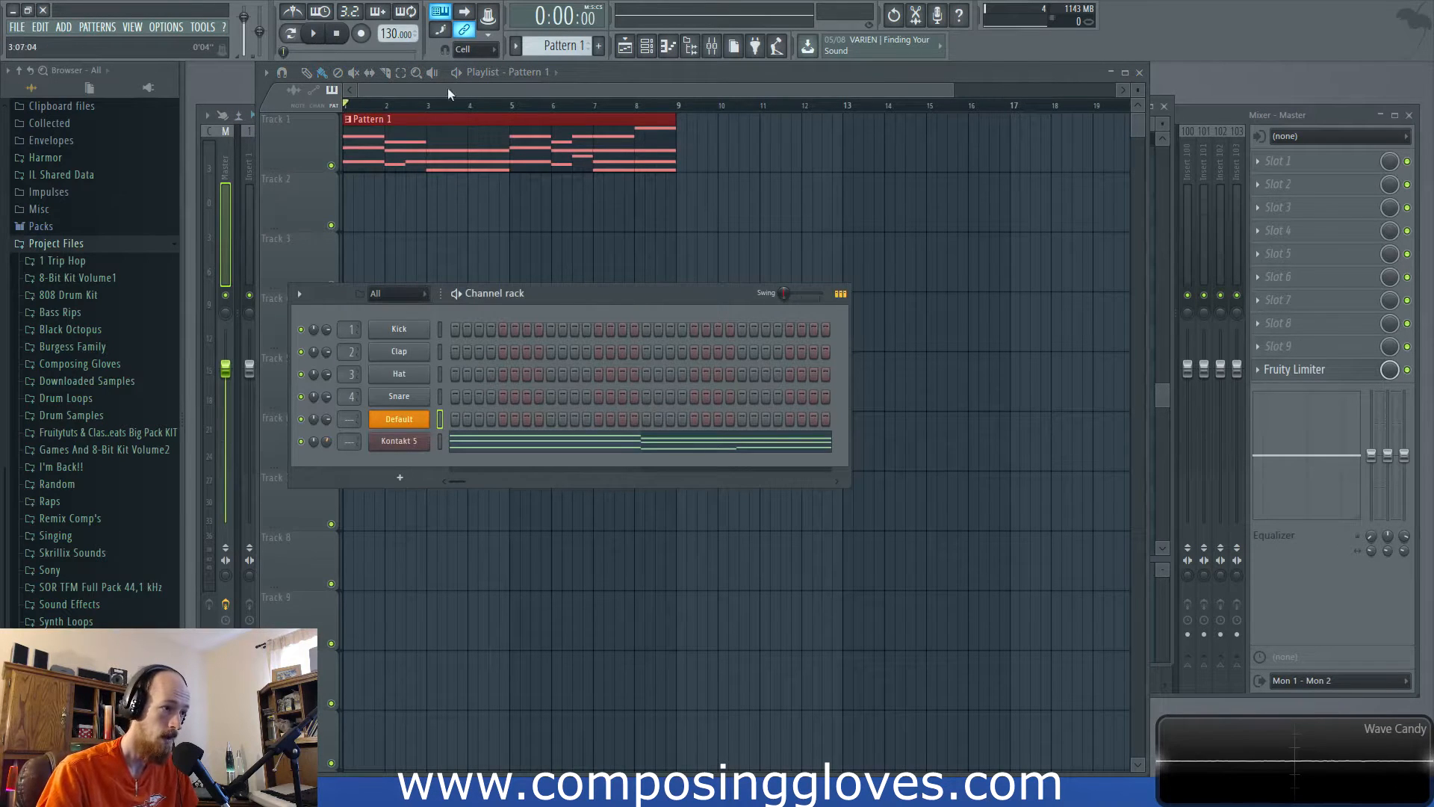
key(F6)
key(space)
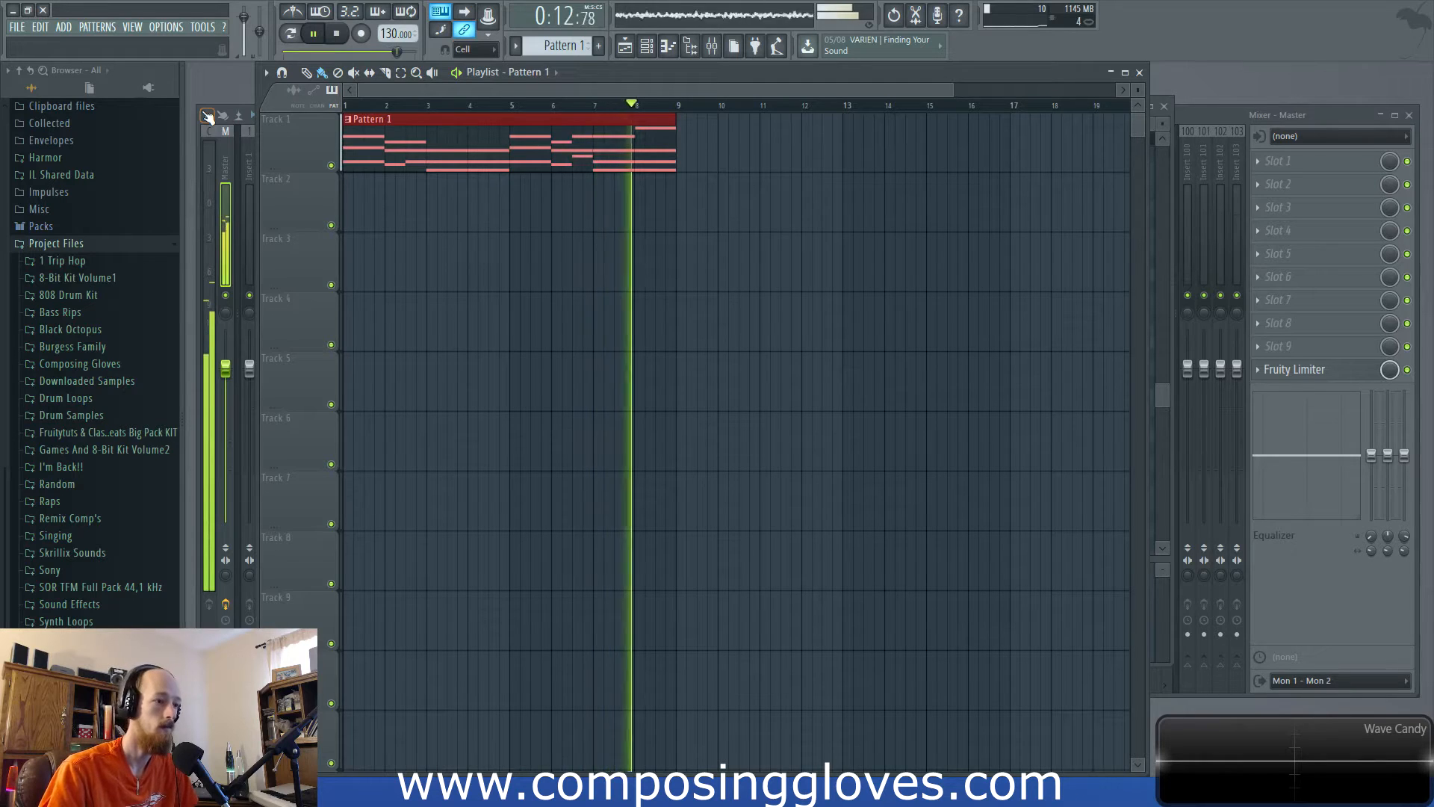
key(space)
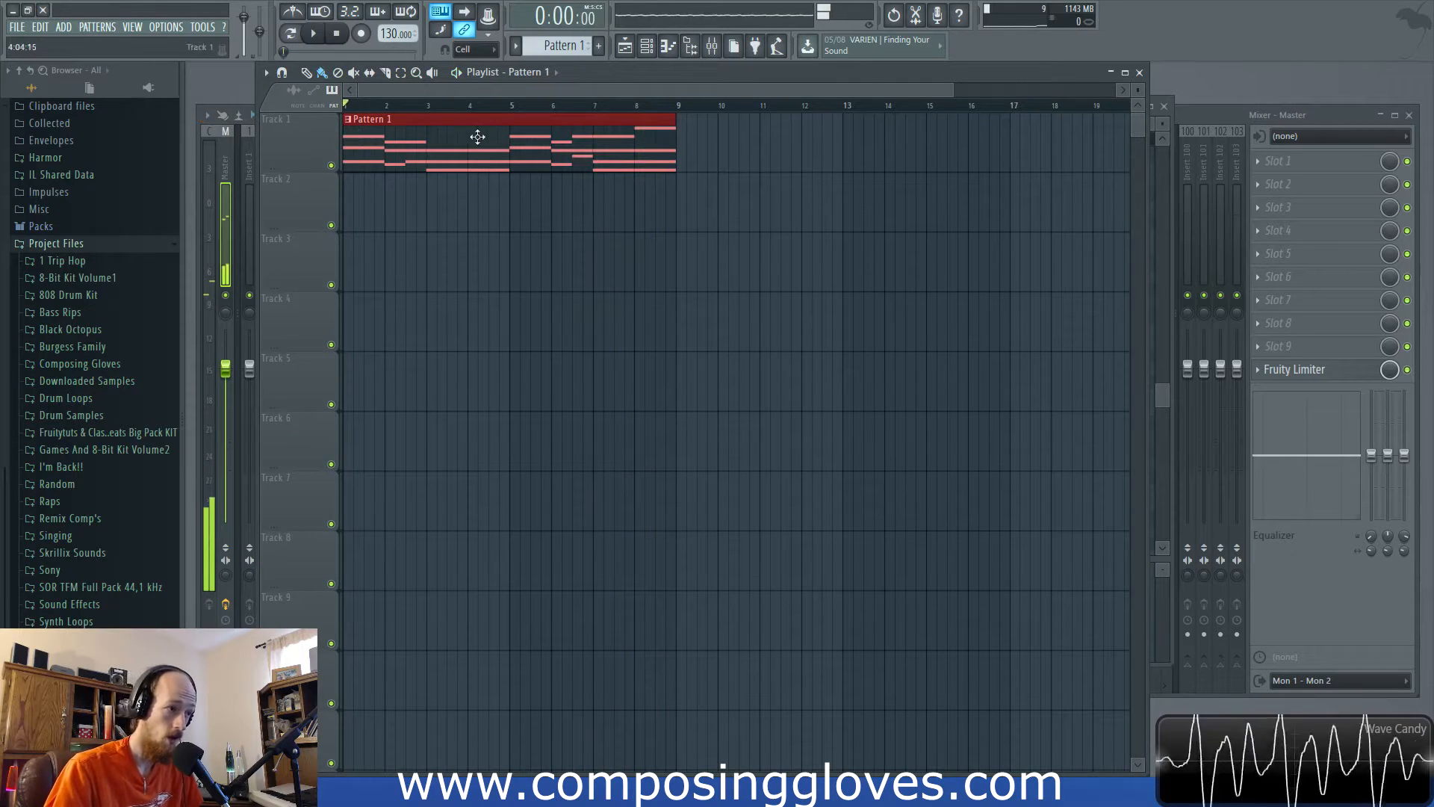
Step: Duplicate the Pattern 1 clip to bar 9 on Track 1 and make the copy a unique pattern
shift+drag(419, 150, 755, 177)
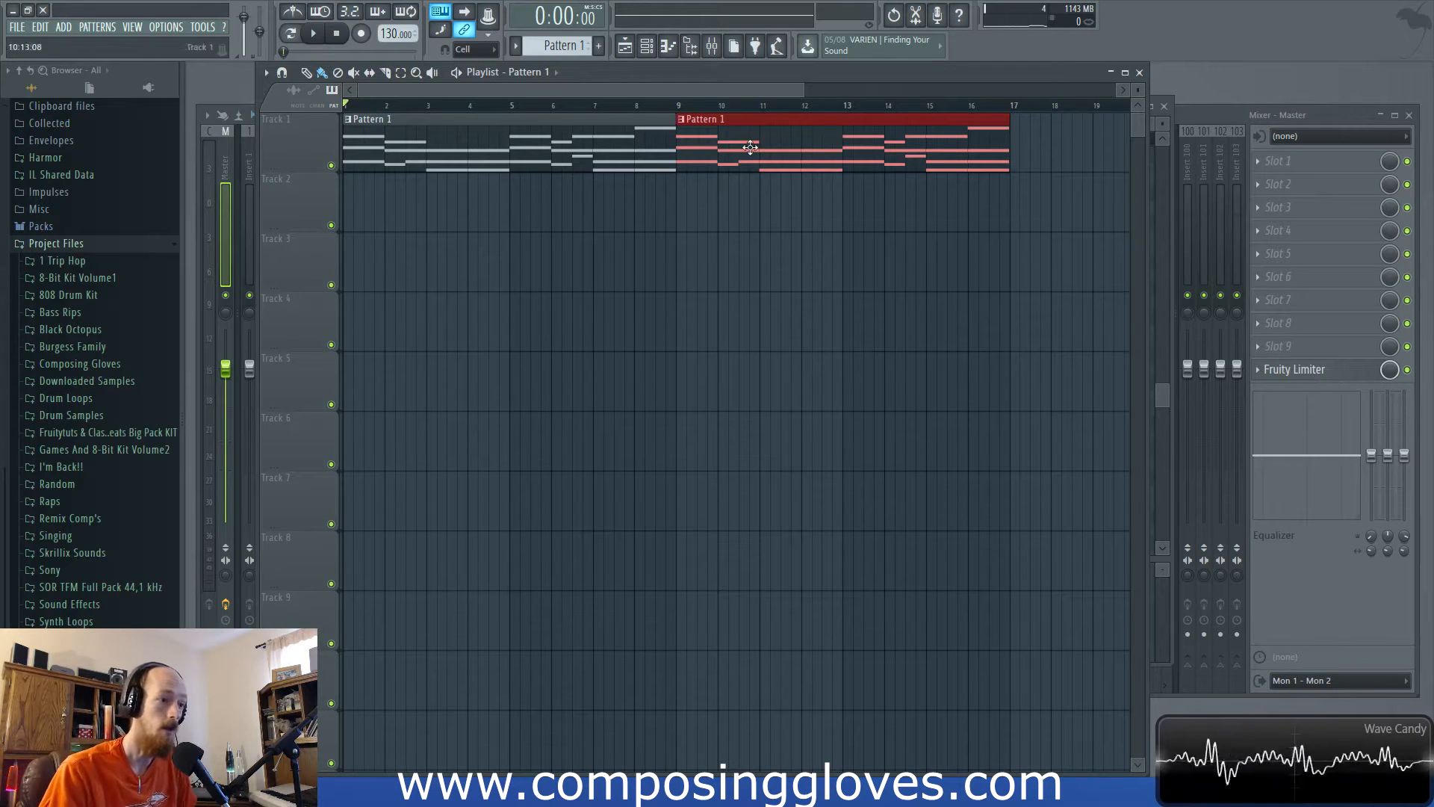
click(679, 120)
click(734, 214)
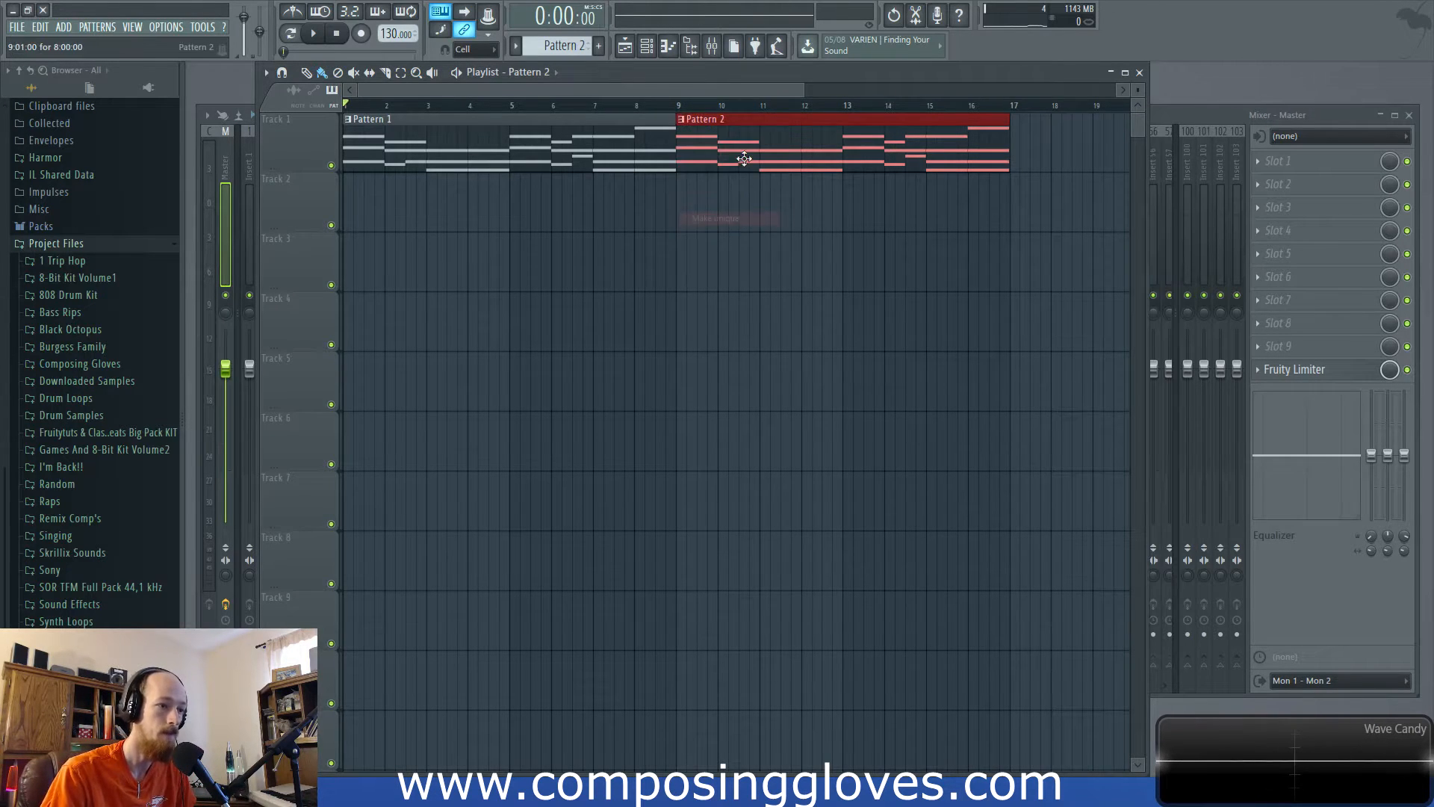
Step: Open the Default (Sytrus) channel's piano roll for Pattern 2
double_click(749, 158)
scroll(621, 415, down, 5)
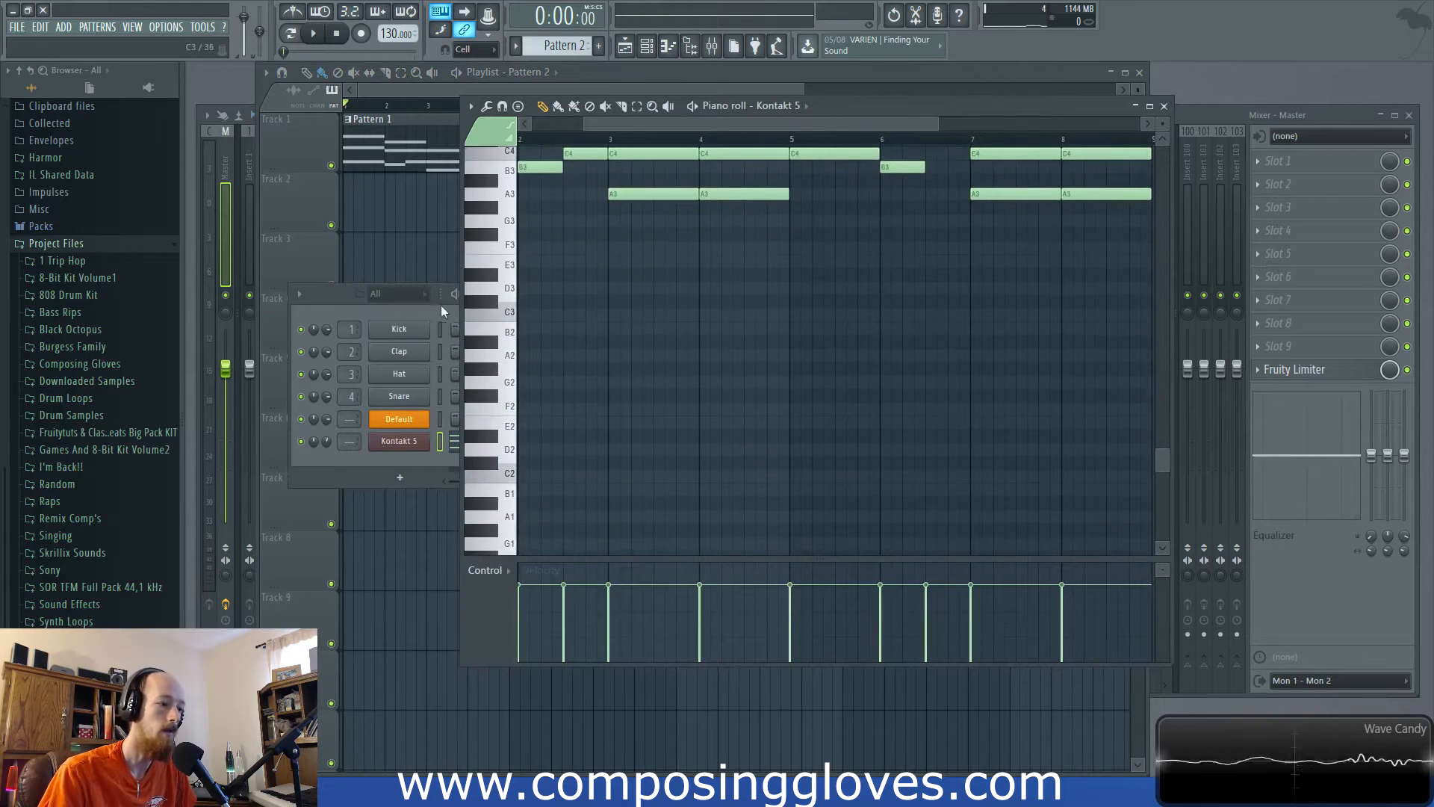
click(420, 463)
right_click(425, 418)
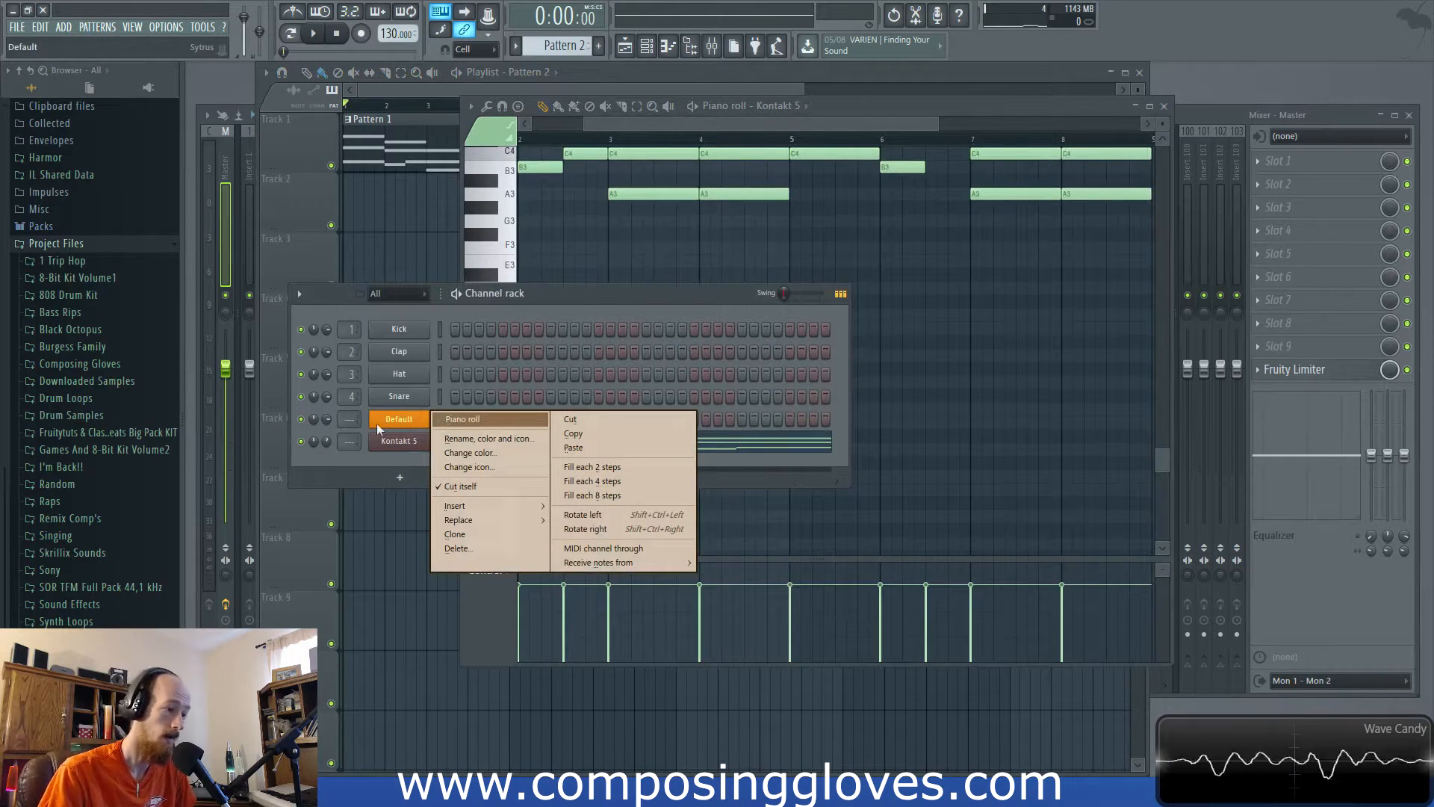
click(487, 422)
scroll(680, 361, up, 3)
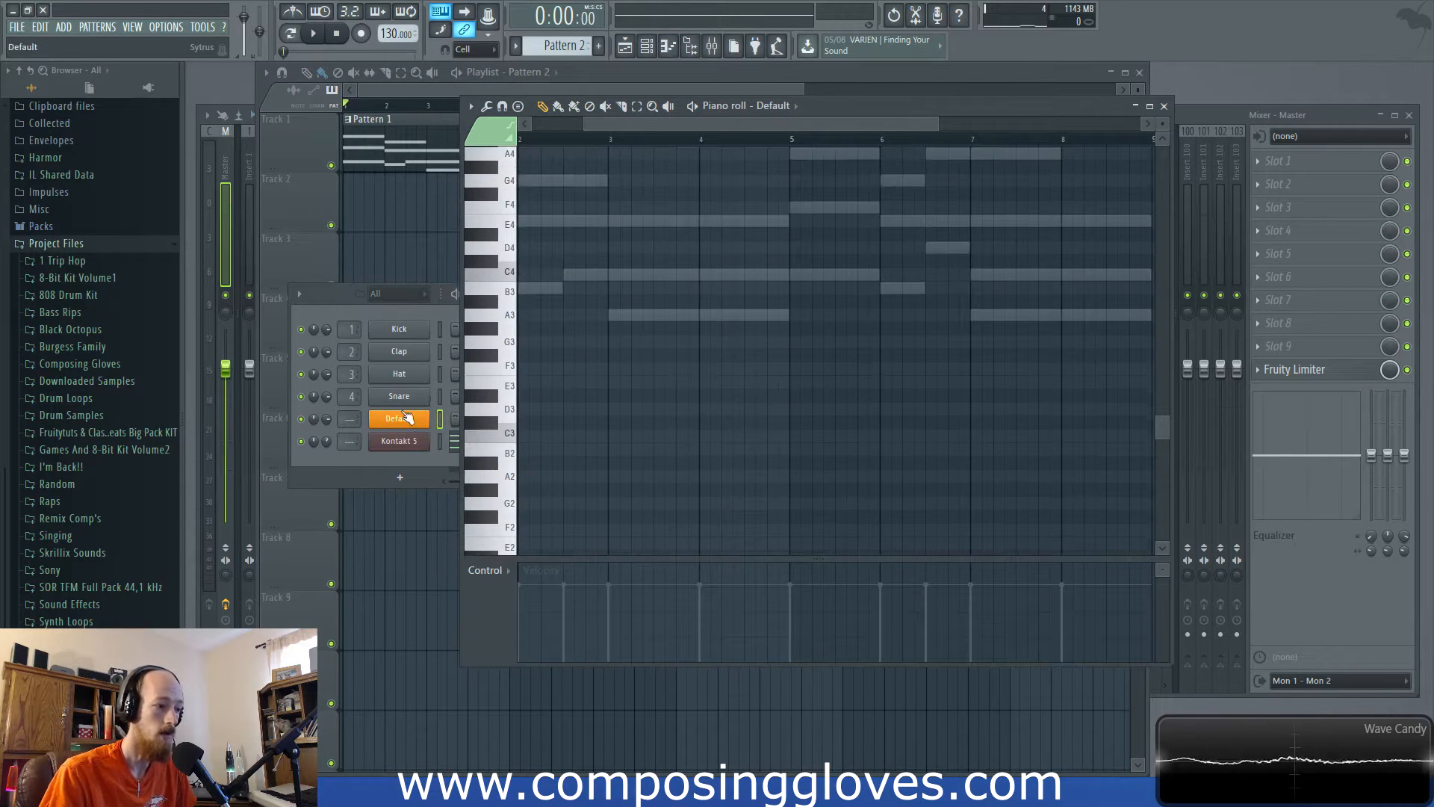
Step: Trace the lowest ghost notes in bars 1 to 5: C4, half-bar B3 and C4, A3 in bars 3 and 4, and C4
scroll(618, 345, up, 2)
drag(618, 345, 688, 372)
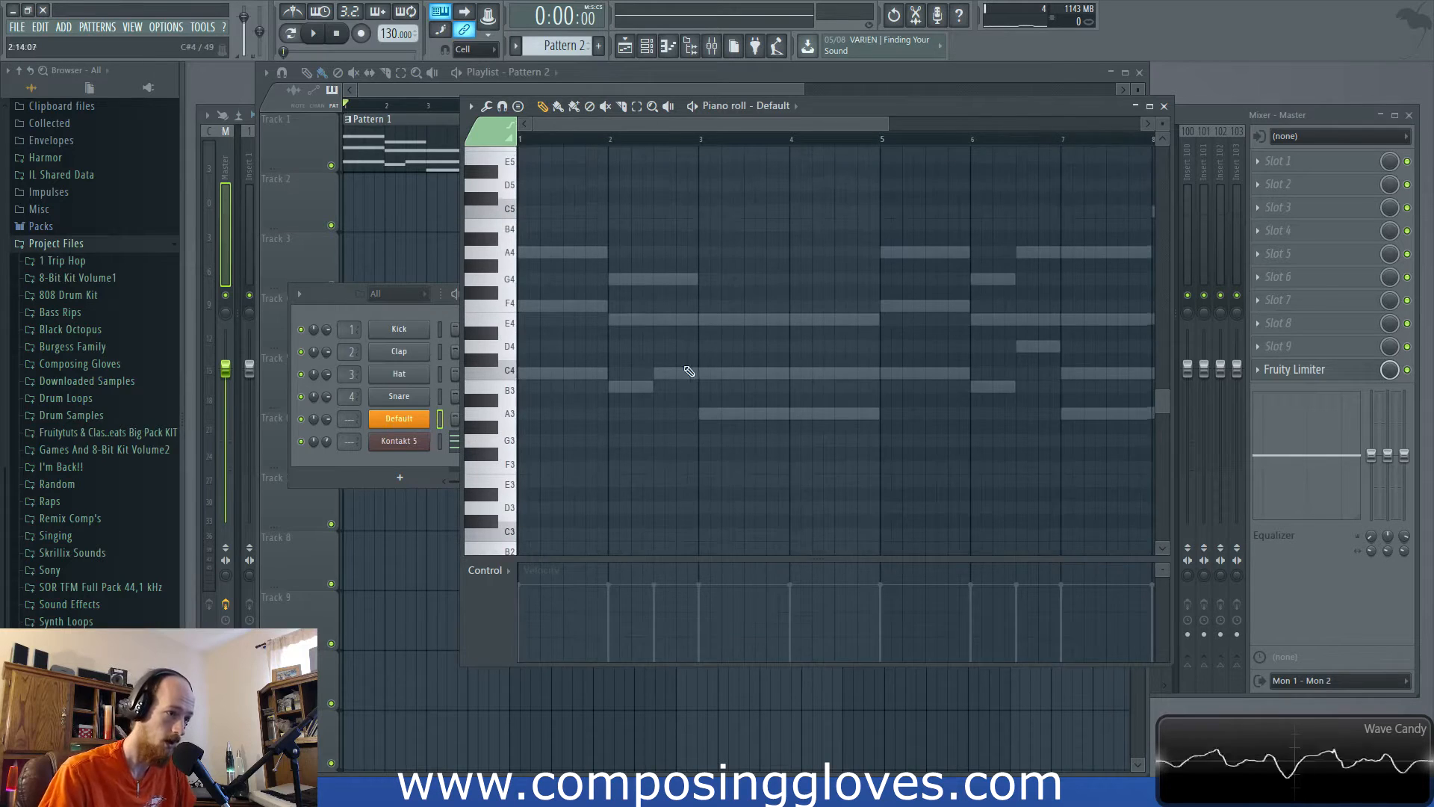
scroll(688, 375, down, 3)
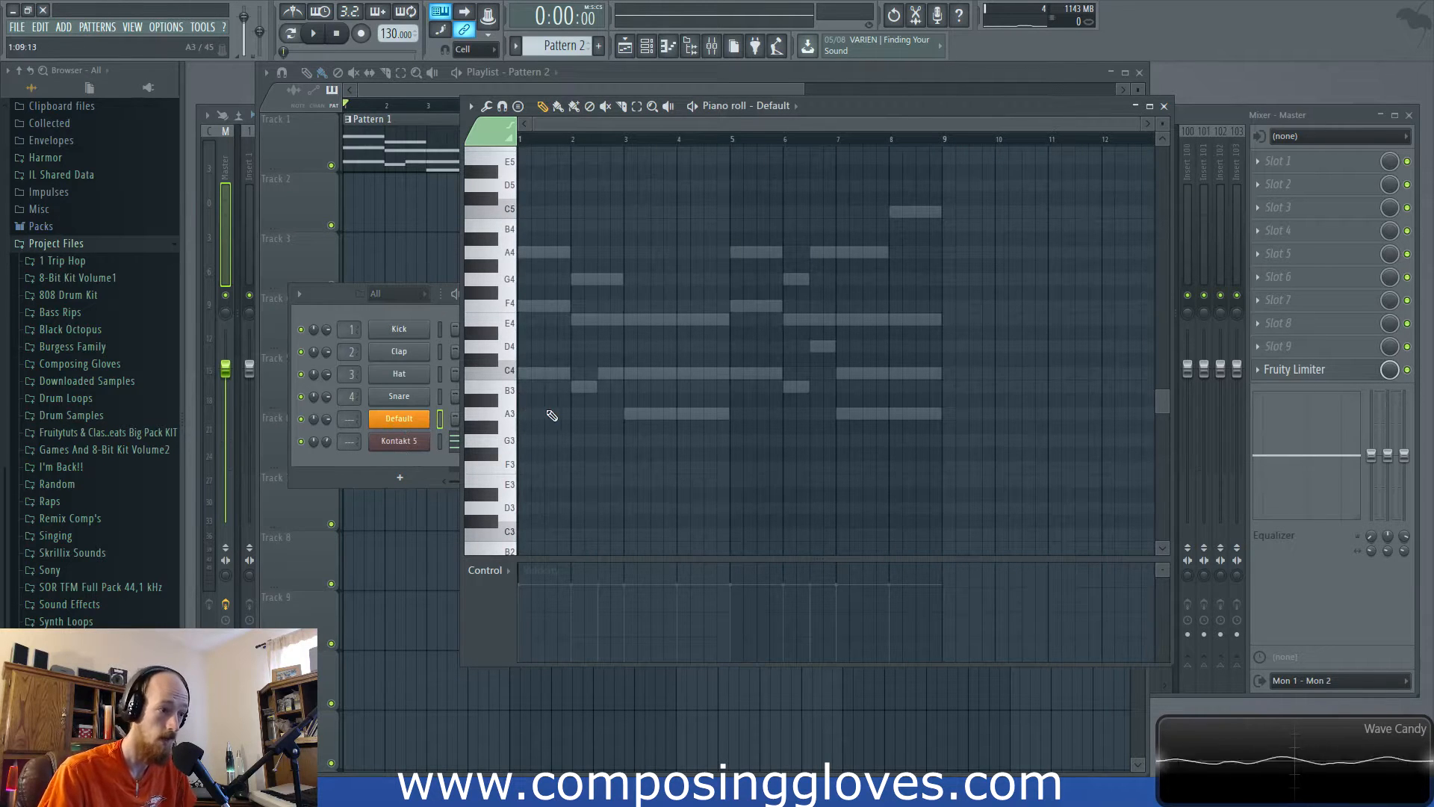
scroll(543, 412, down, 3)
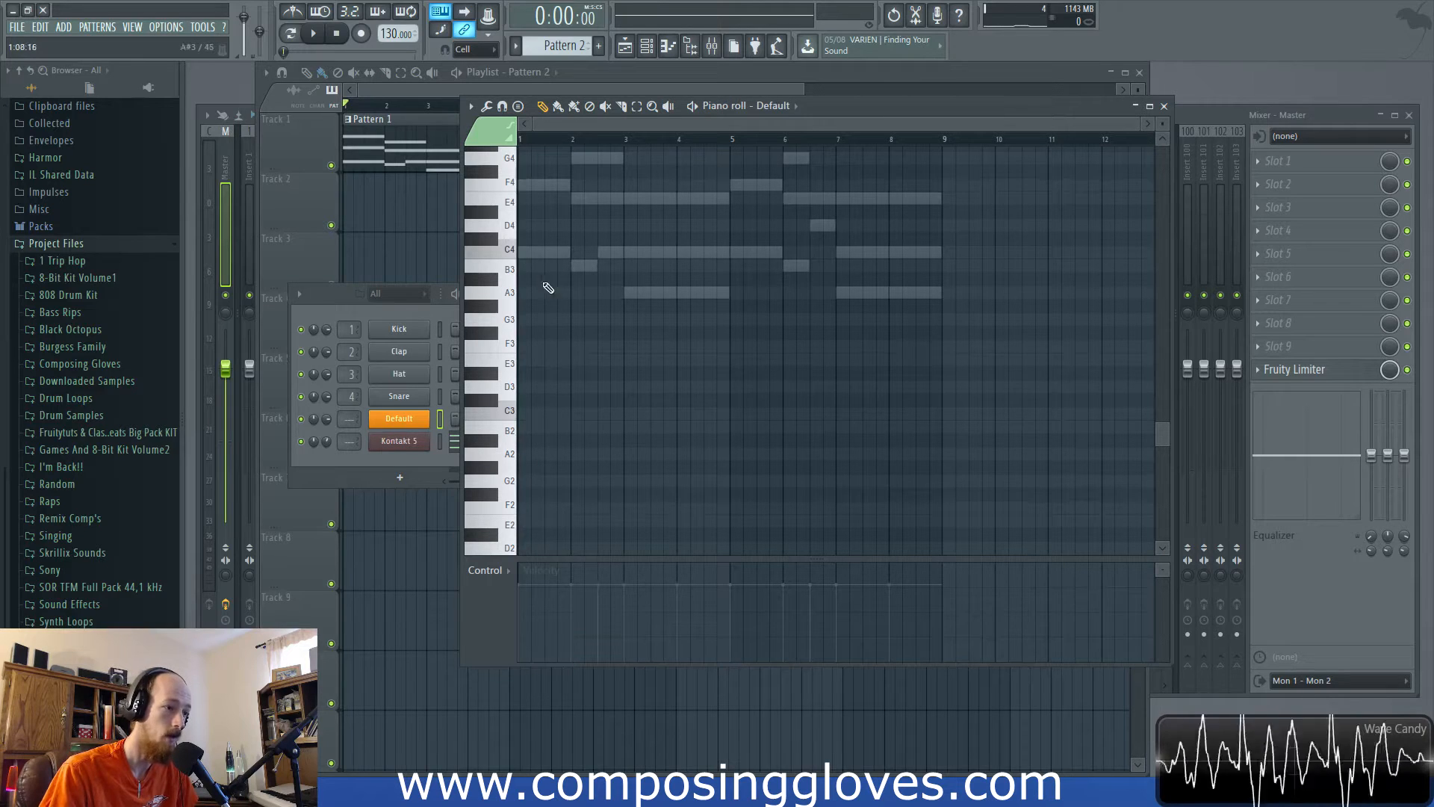
click(543, 253)
mouse_move(617, 266)
mouse_down()
mouse_move(597, 265)
mouse_move(676, 293)
mouse_up()
click(608, 252)
click(636, 293)
click(687, 293)
click(743, 252)
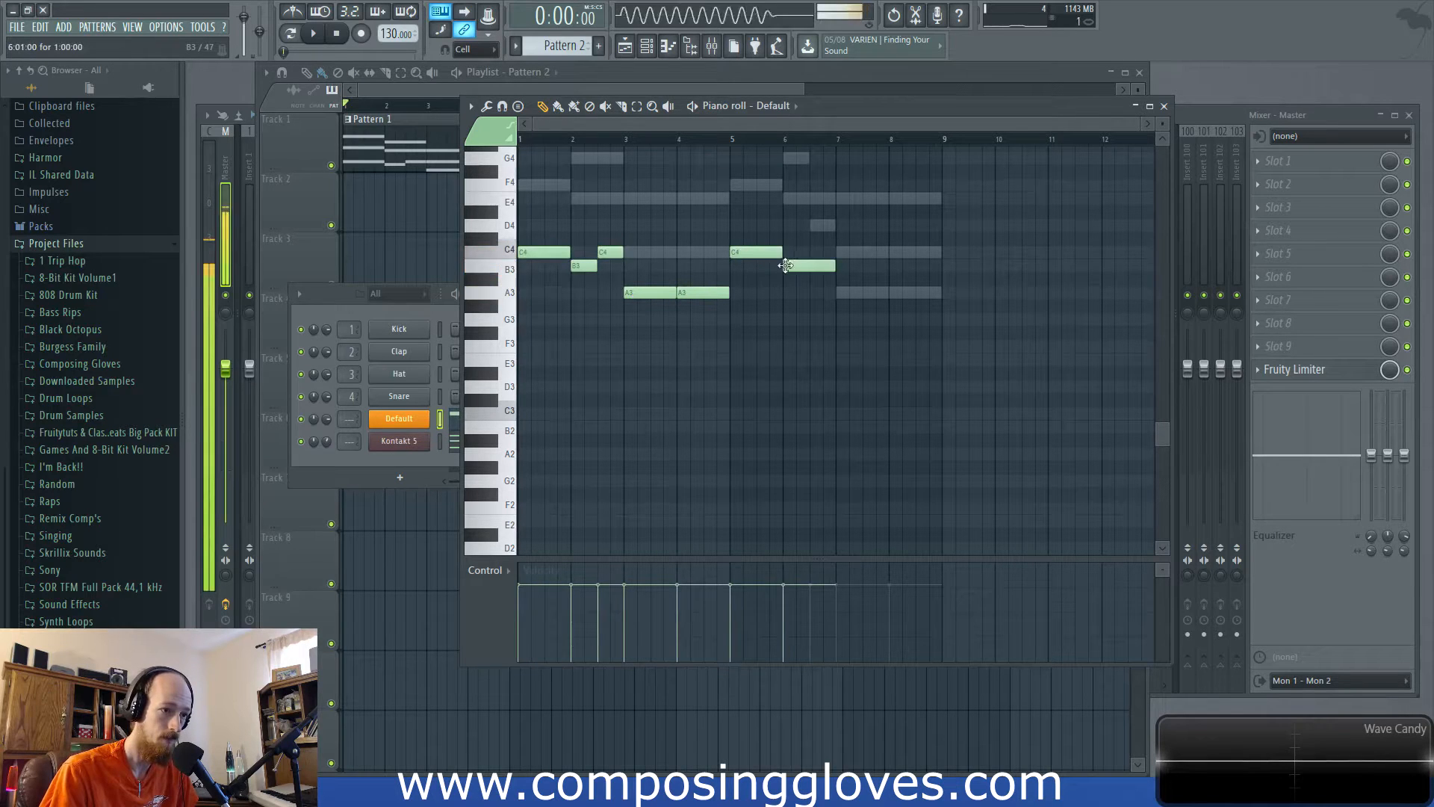
Step: Complete the bass line with half-bar B3 and D4 notes in bar 6 and A3 notes in bars 7 and 8
click(789, 266)
drag(796, 266, 888, 292)
click(821, 226)
click(849, 292)
click(915, 293)
Step: Transpose all the bass notes down two octaves so the line starts on C2
key(ctrl+a)
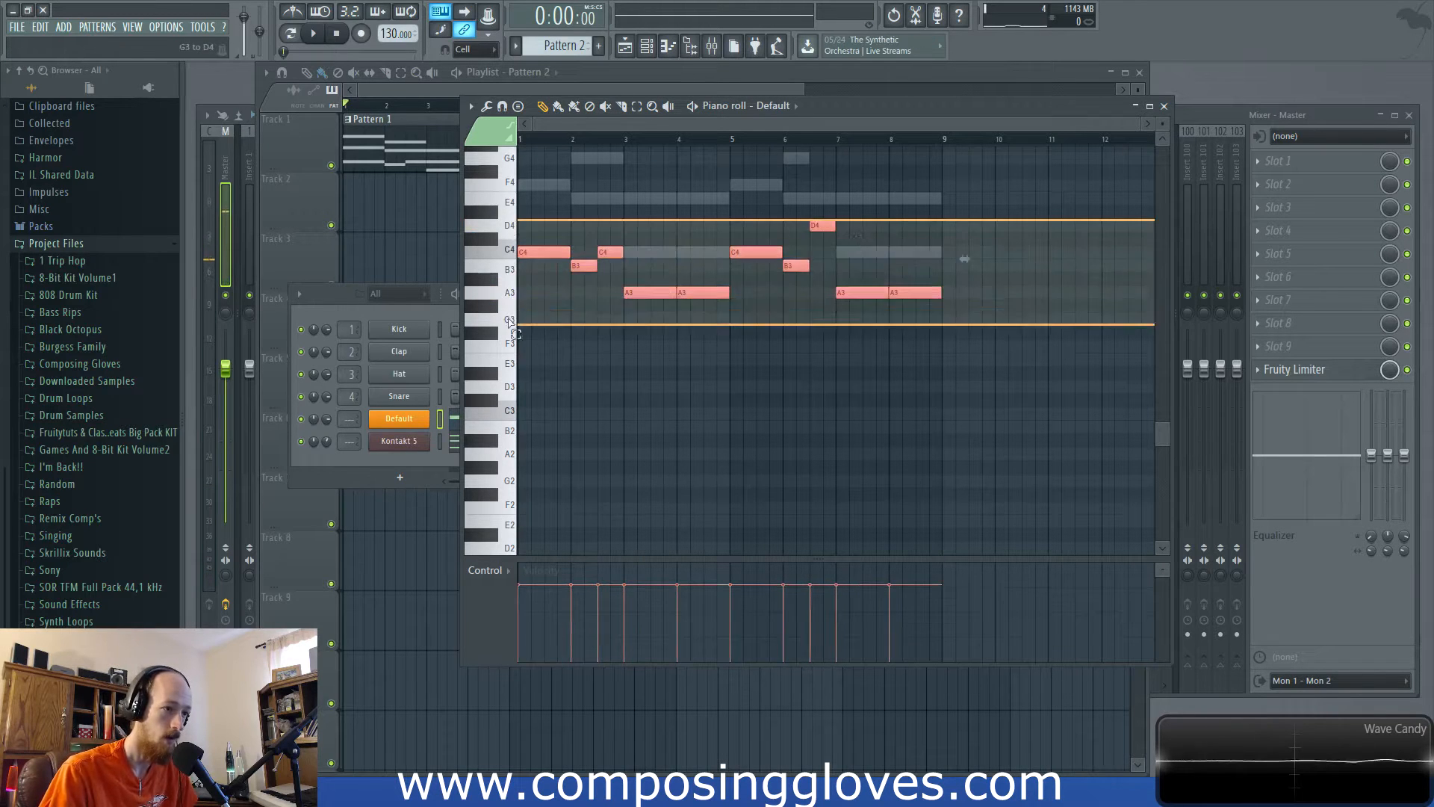
drag(527, 254, 508, 448)
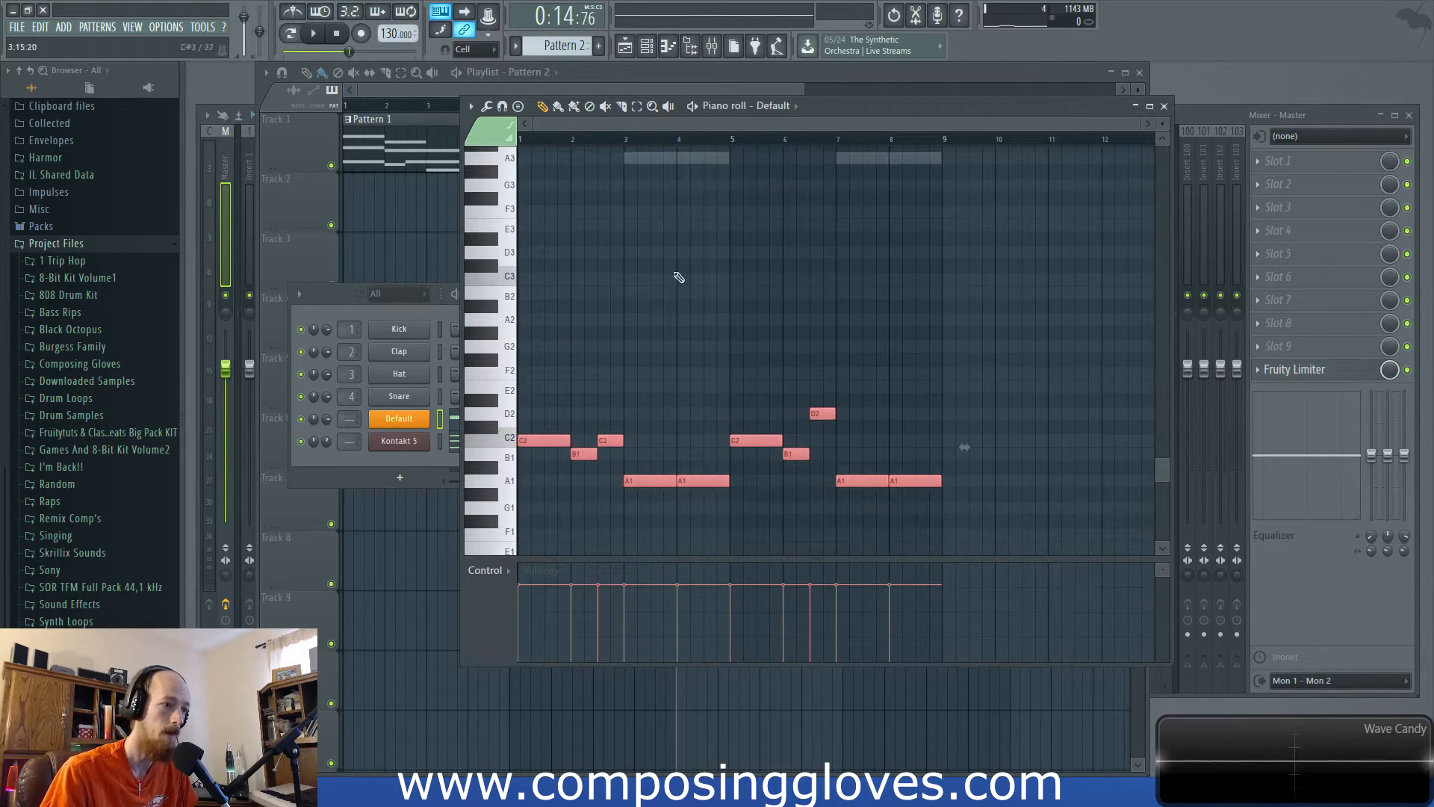
Step: Audition the low keys and raise the A1 notes in bars 3, 4, 7 and 8 to A2
click(491, 482)
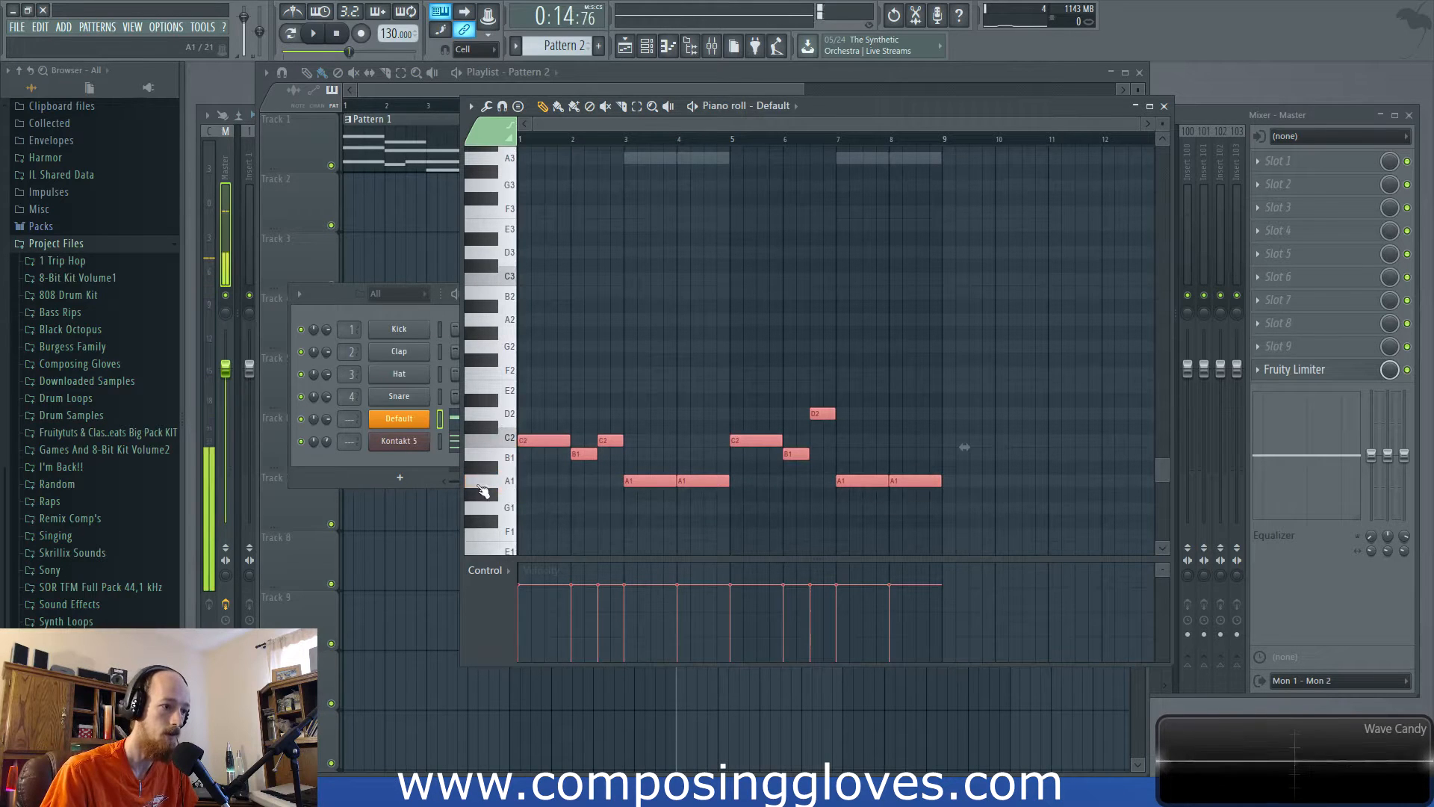
drag(648, 457, 715, 323)
click(504, 320)
click(504, 319)
click(505, 321)
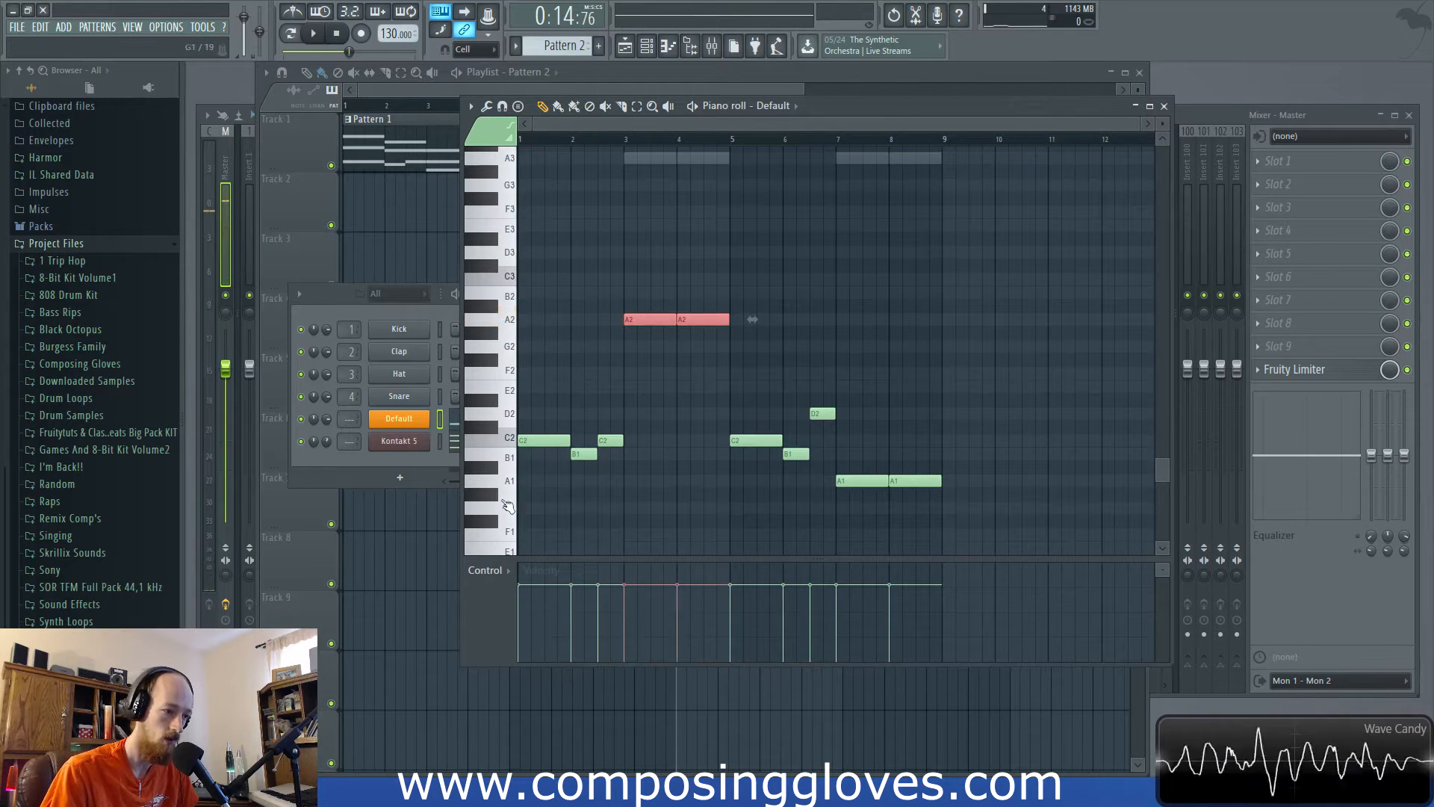
drag(870, 459, 844, 322)
Step: Play the playlist from bar 7 to hear Pattern 1 lead into Pattern 2
click(554, 85)
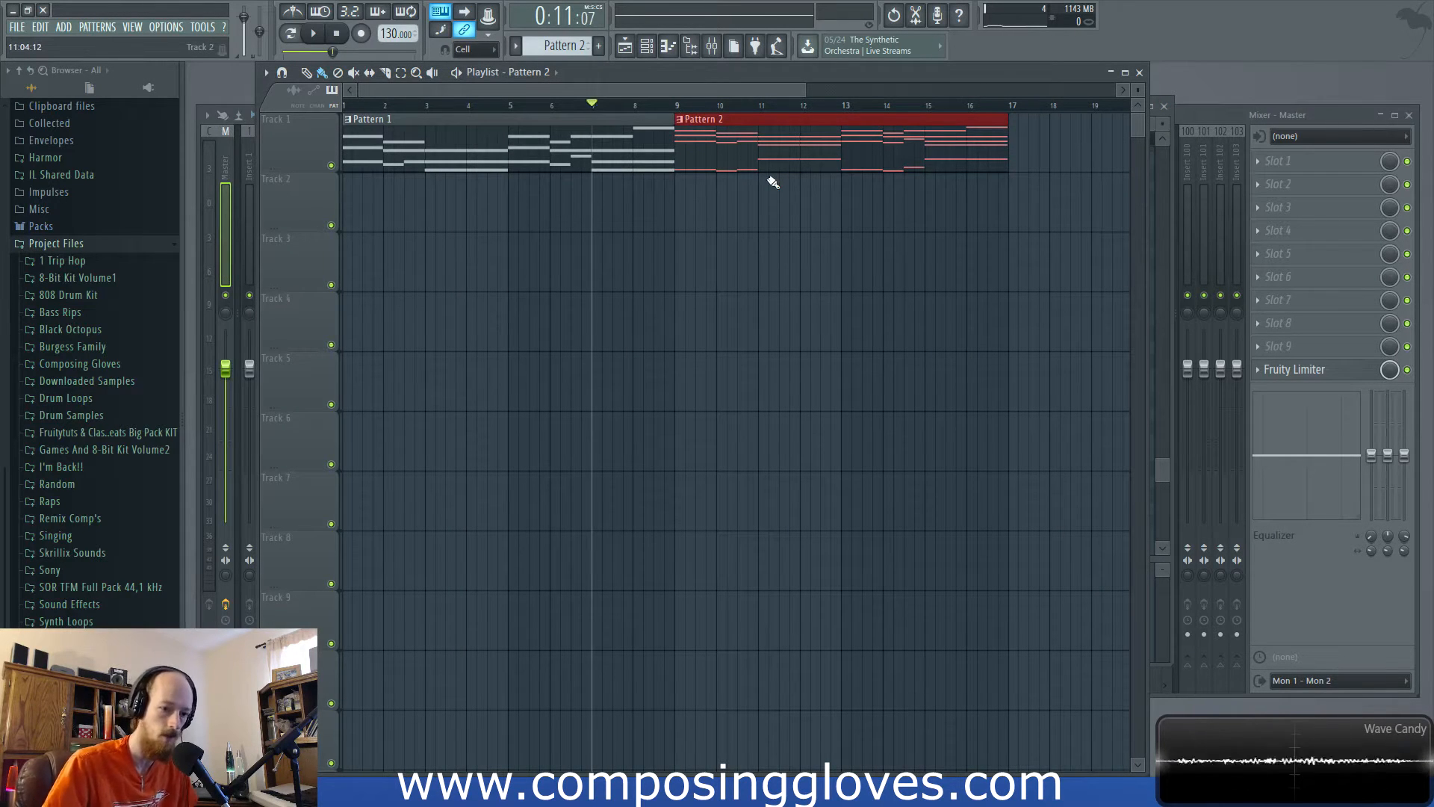
key(space)
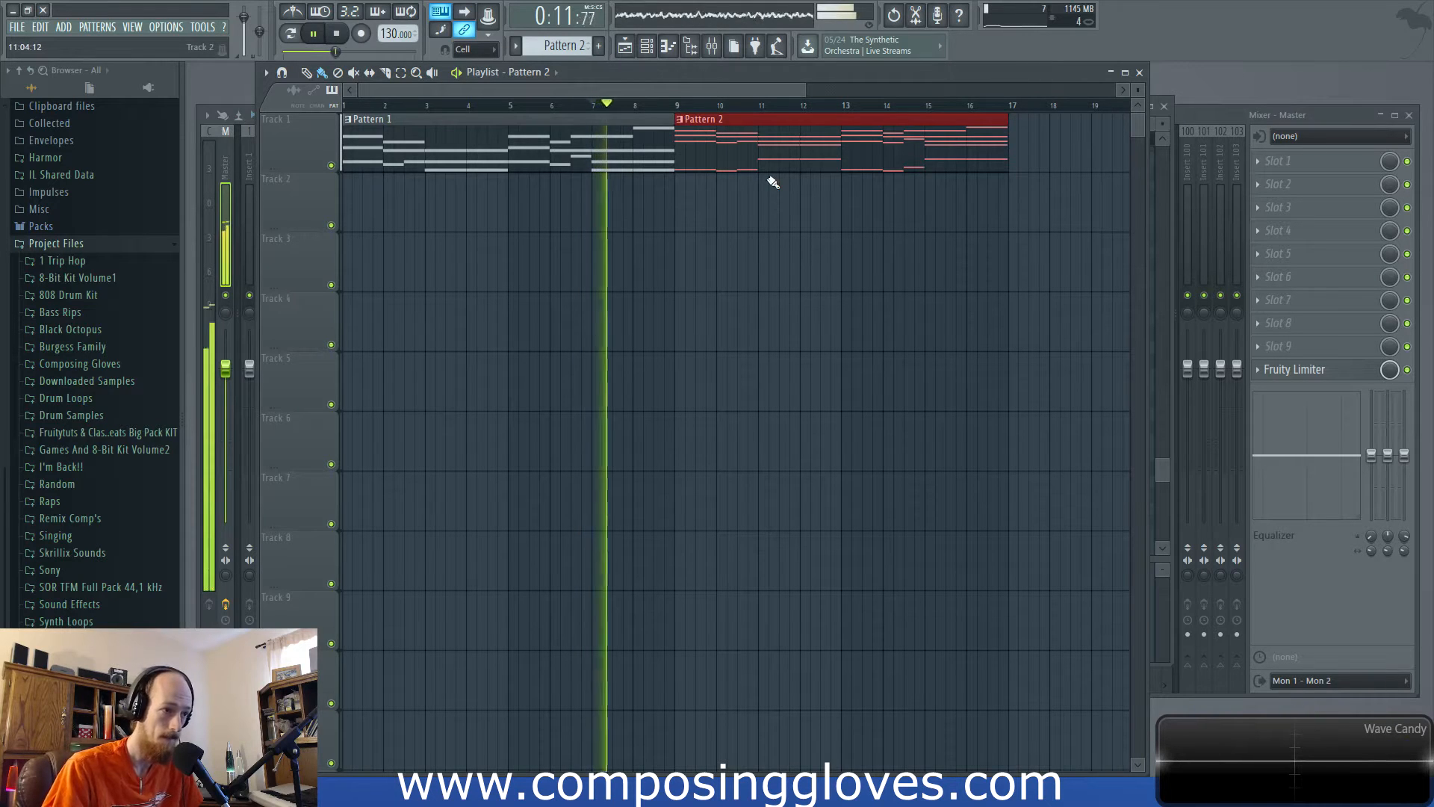
Step: Stop playback and raise Pattern 2's C2, B1 and D2 bass notes by one octave, then return to the playlist
double_click(742, 153)
key(space)
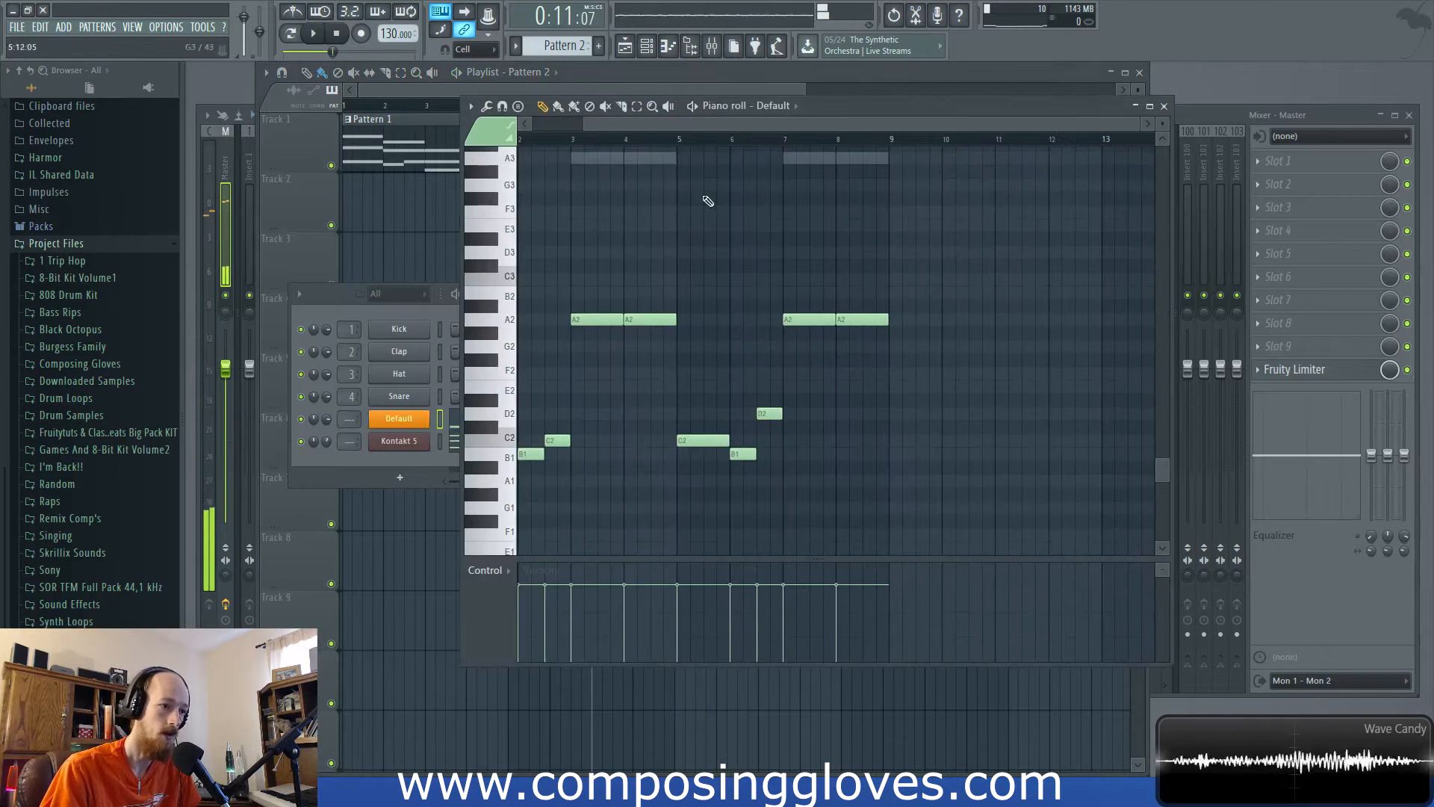
drag(495, 396, 527, 270)
click(681, 82)
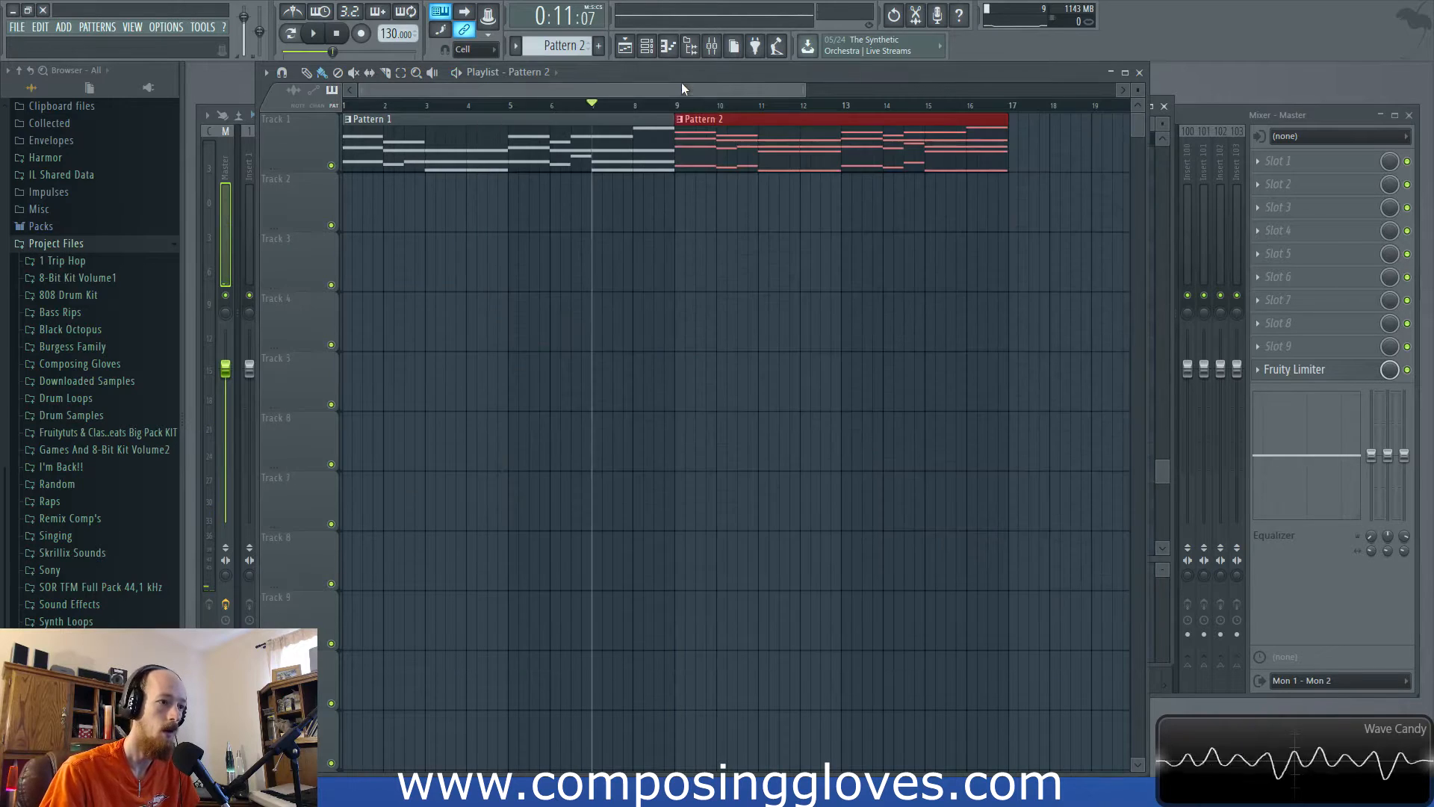
Step: Play the playlist from late in bar 7 to hear Pattern 1 lead into Pattern 2
click(664, 104)
click(631, 105)
key(space)
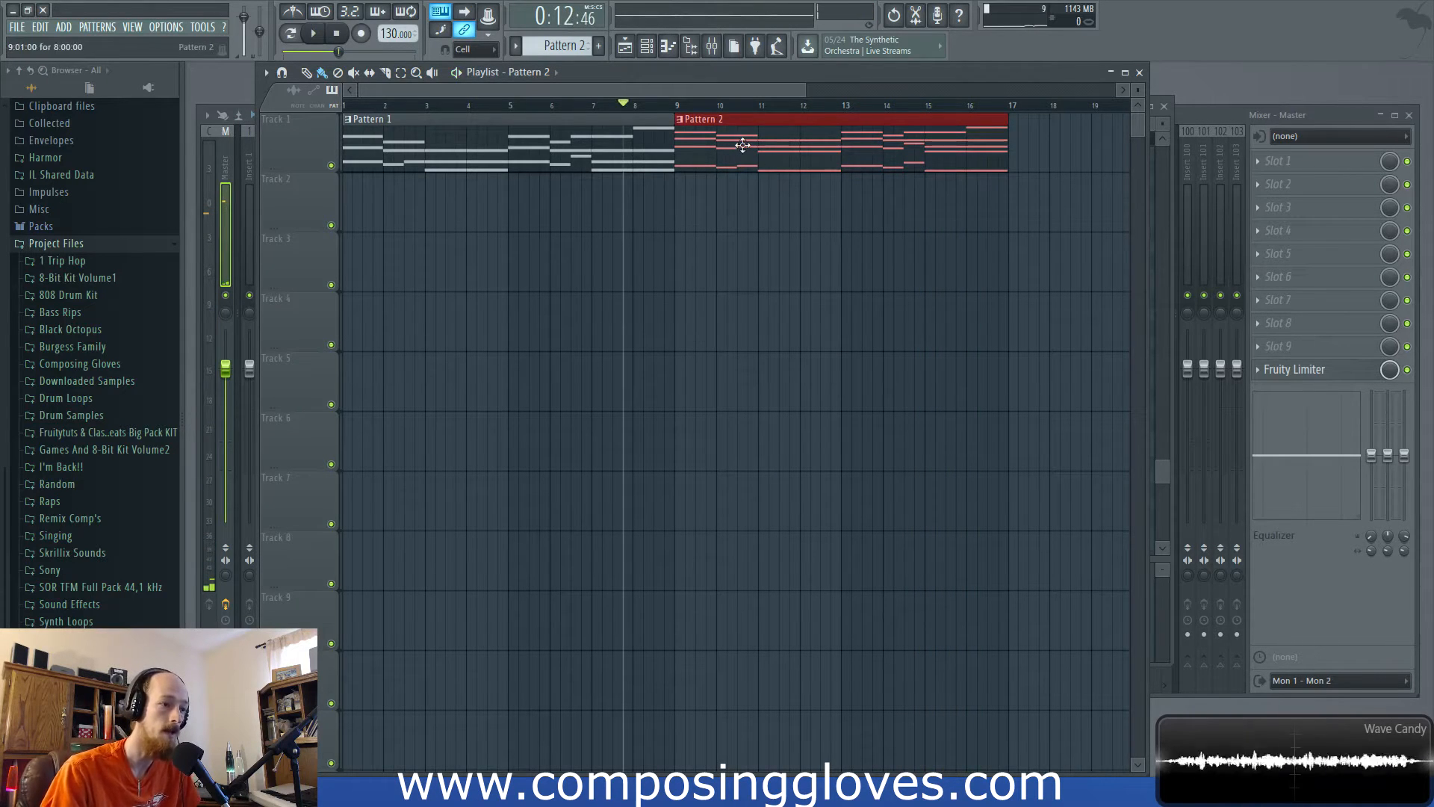
Step: Open Pattern 2's Default channel in the piano roll and raise the bar 1 bass note to F3
double_click(741, 142)
drag(592, 303, 736, 337)
scroll(740, 339, up, 6)
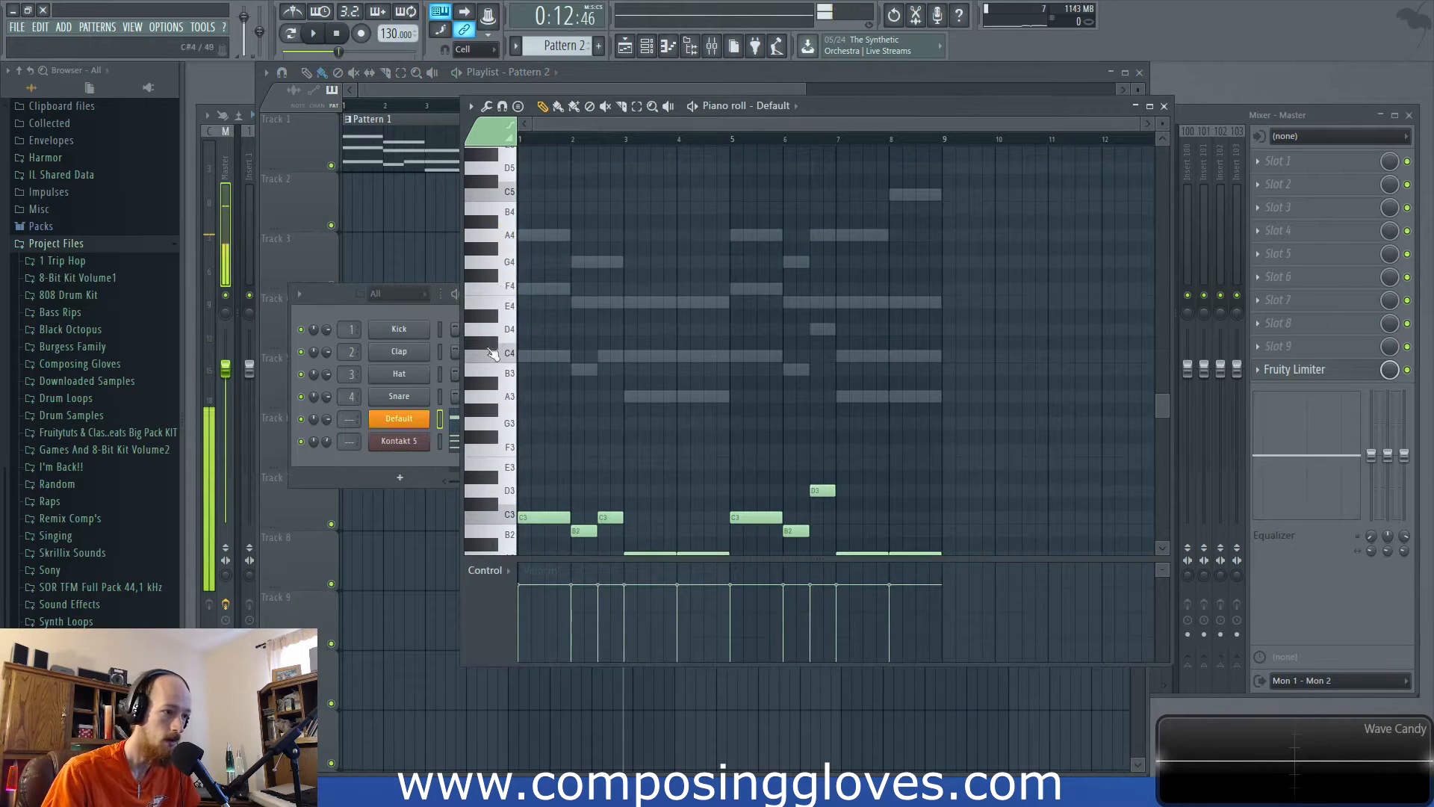
scroll(549, 390, down, 3)
drag(549, 390, 549, 323)
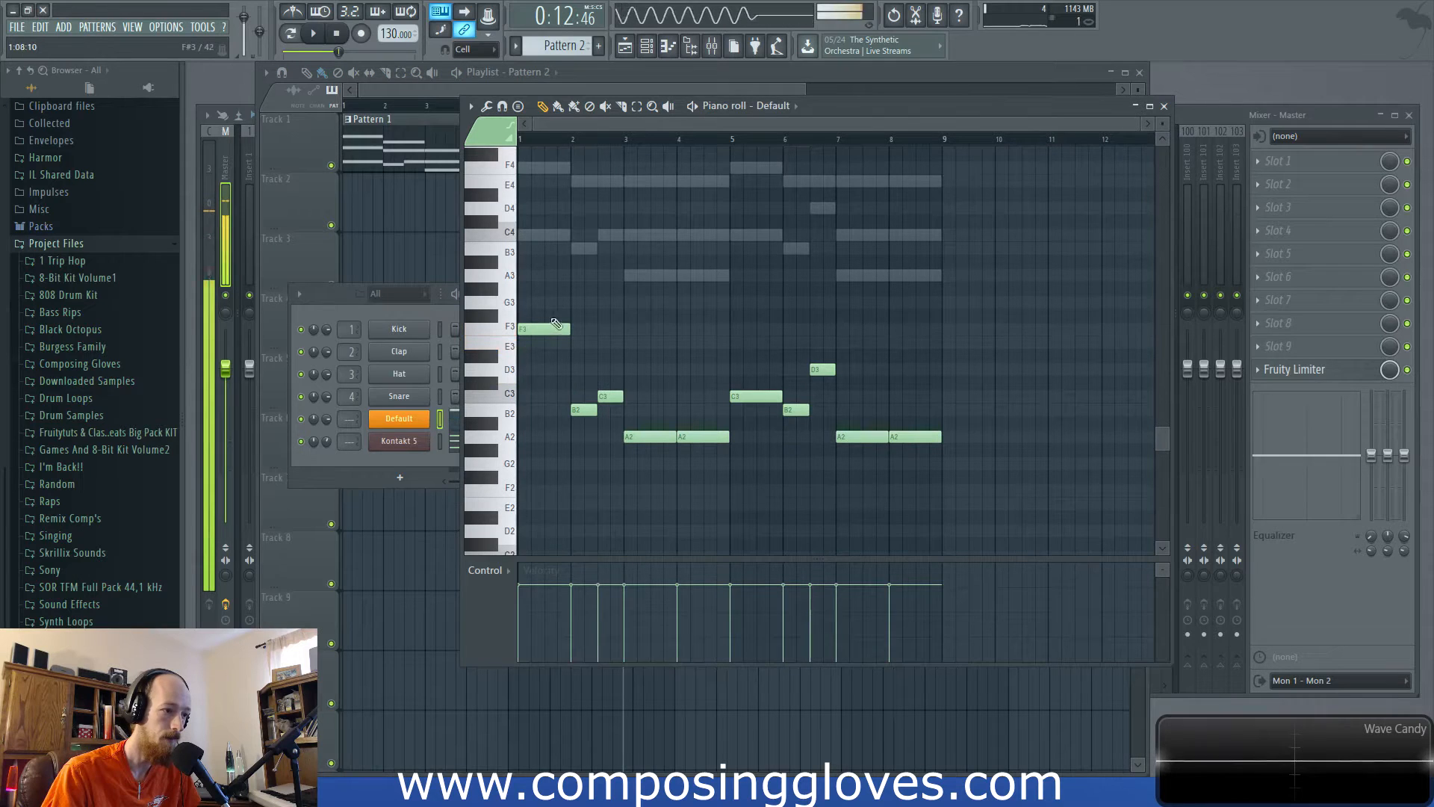
Step: Audition the bar 2 chord tones B3, D4 and G4 in the piano roll
click(588, 250)
scroll(602, 285, up, 2)
right_click(602, 288)
scroll(494, 325, up, 3)
click(512, 334)
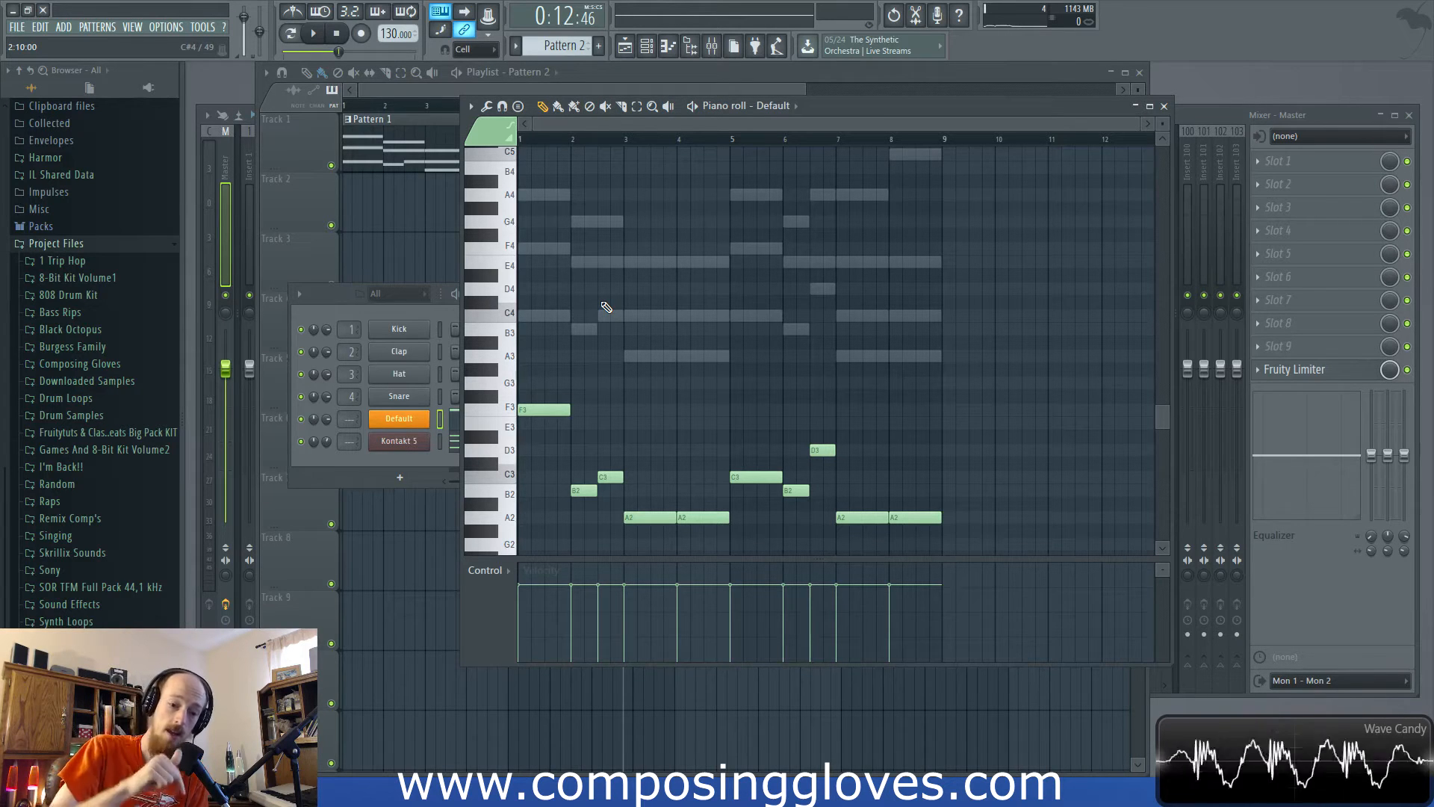
click(508, 292)
click(509, 224)
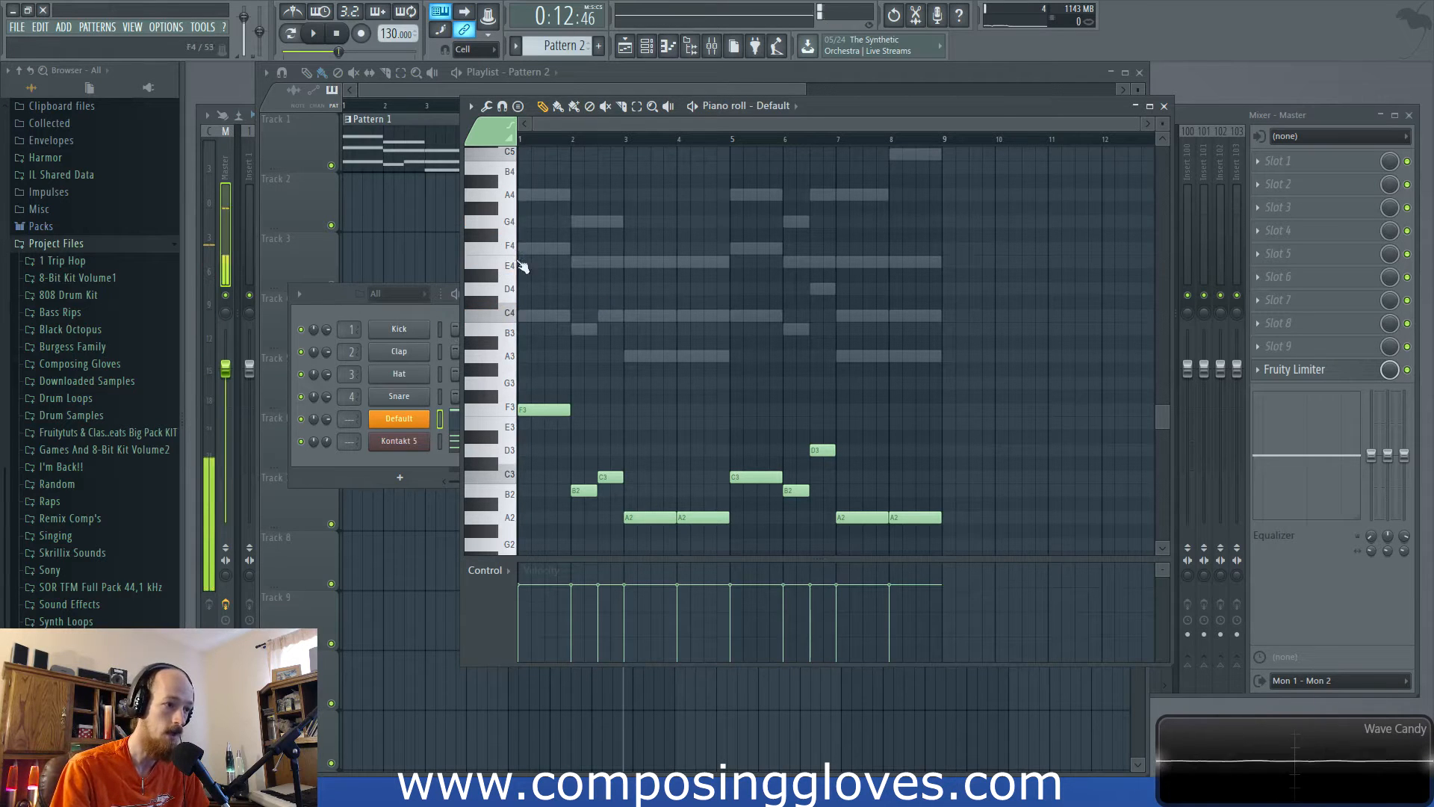
Step: Add one-bar E4, G4 and C5 notes above the bass in bar 1 to try a chord
scroll(522, 268, up, 1)
click(513, 304)
click(507, 261)
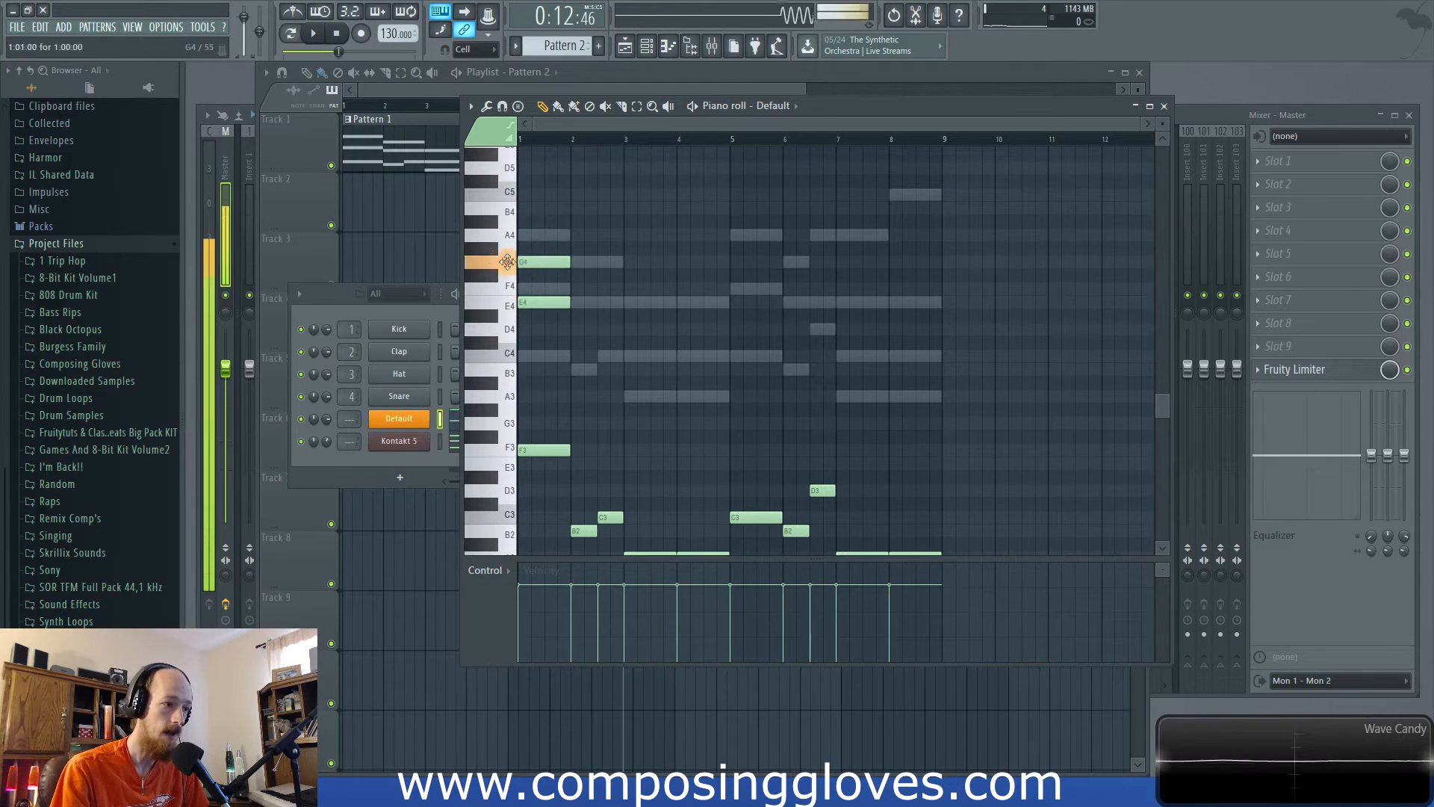
click(543, 194)
double_click(500, 302)
scroll(649, 490, up, 1)
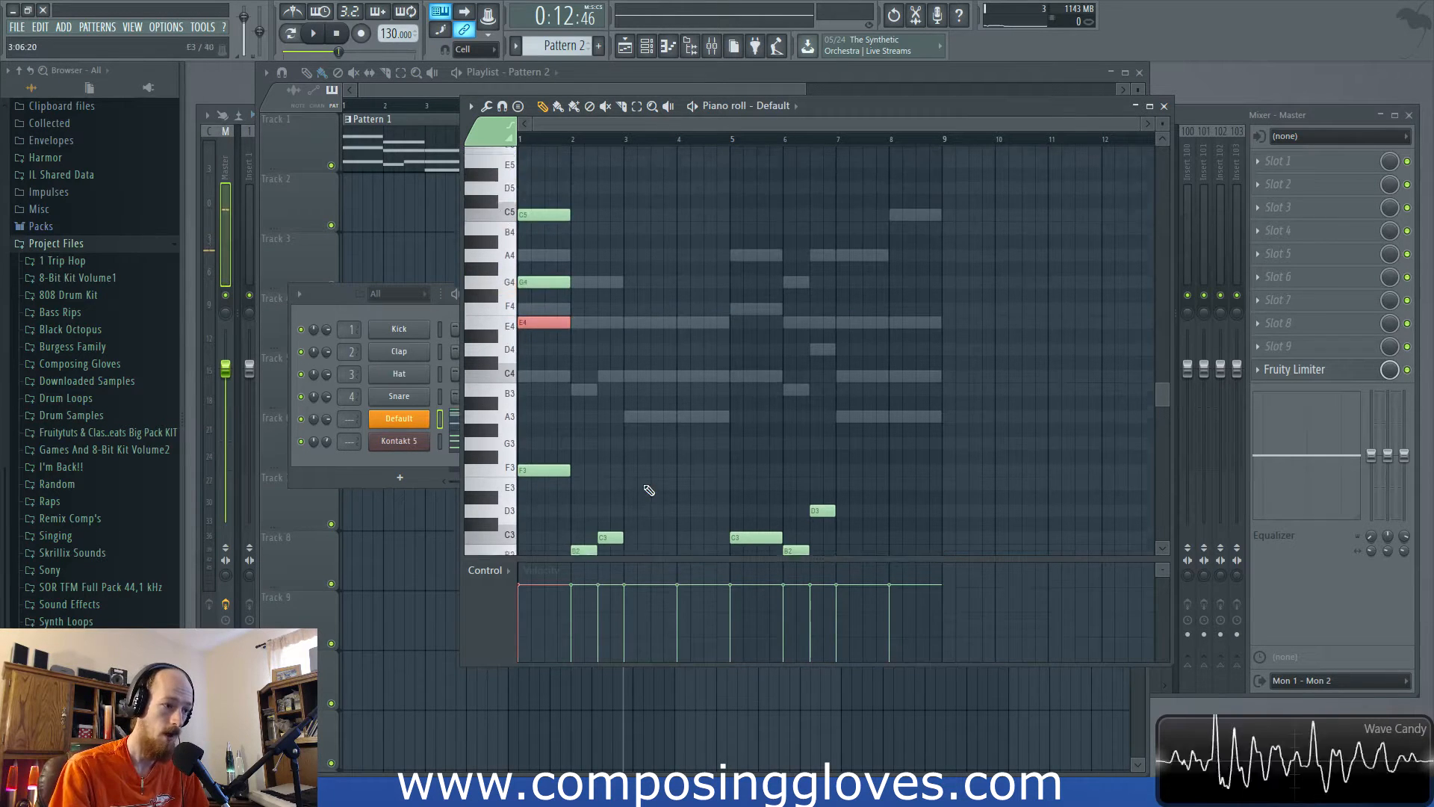
Step: Revoice the bar 1 chord by raising E4 to E5 and G4 to G5 above C5
scroll(649, 490, up, 5)
drag(500, 344, 508, 478)
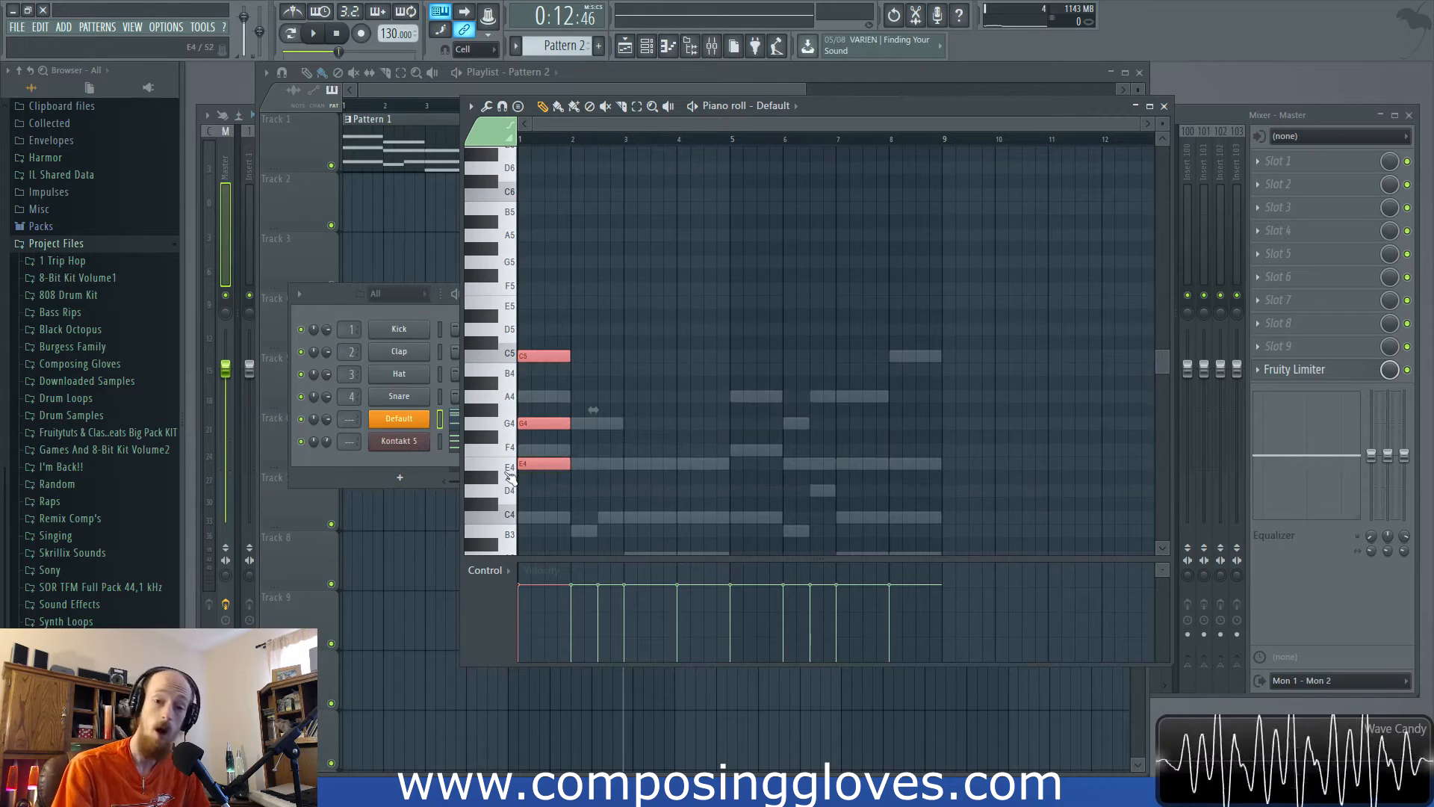
click(553, 457)
drag(554, 457, 554, 302)
drag(543, 417, 553, 266)
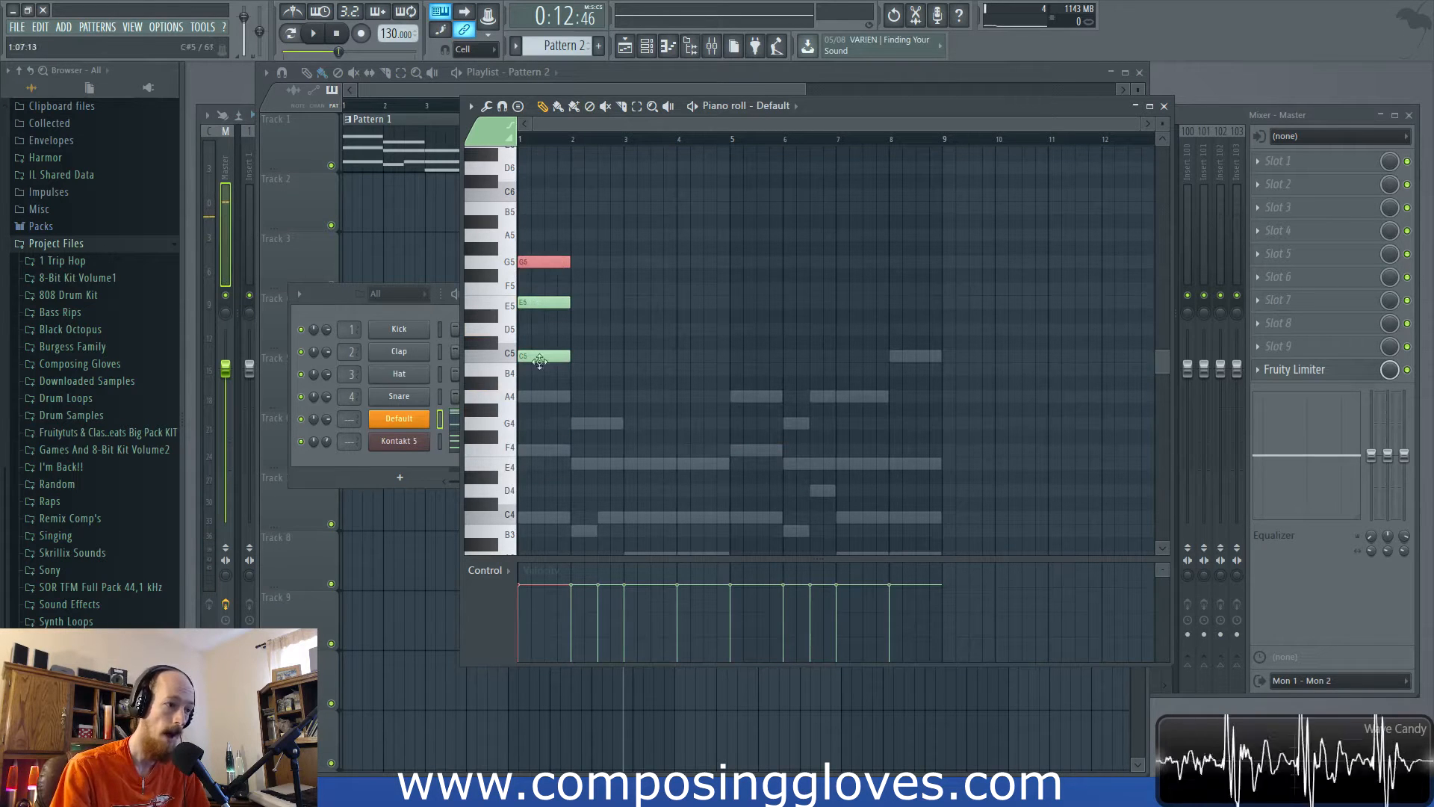
click(549, 357)
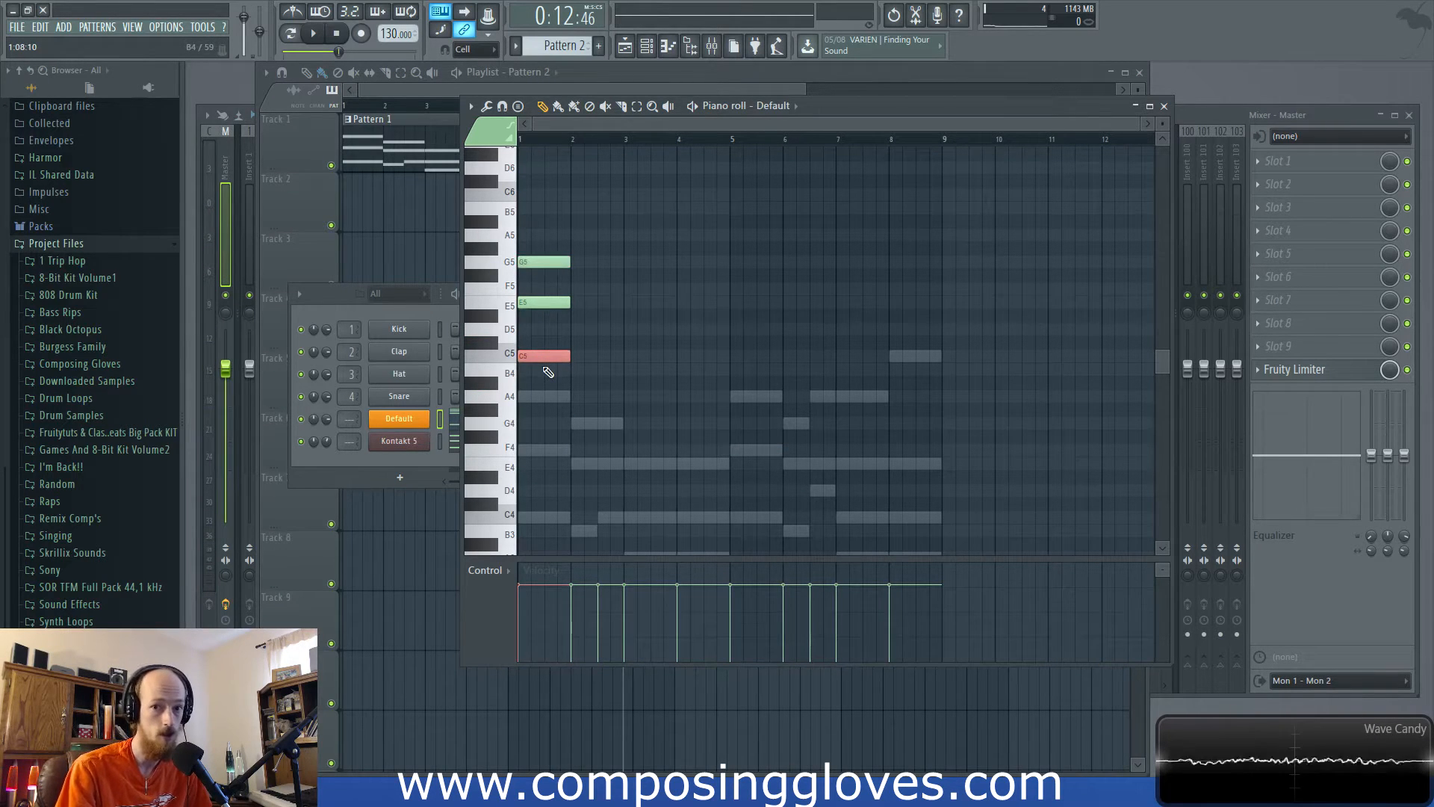
Step: Delete the G5, E5 and C5 trial notes from bar 1 of Pattern 2
scroll(535, 368, down, 2)
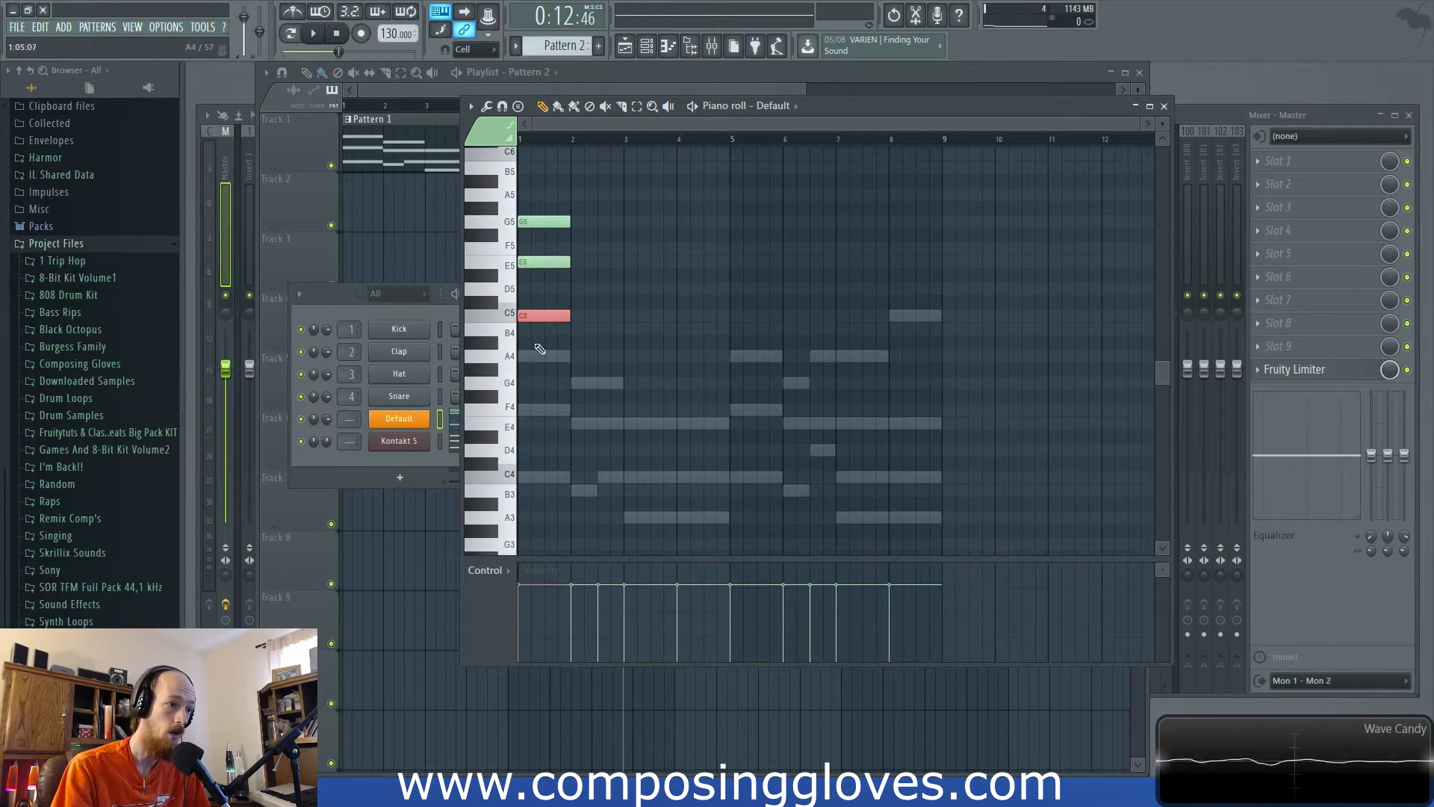
scroll(552, 306, up, 2)
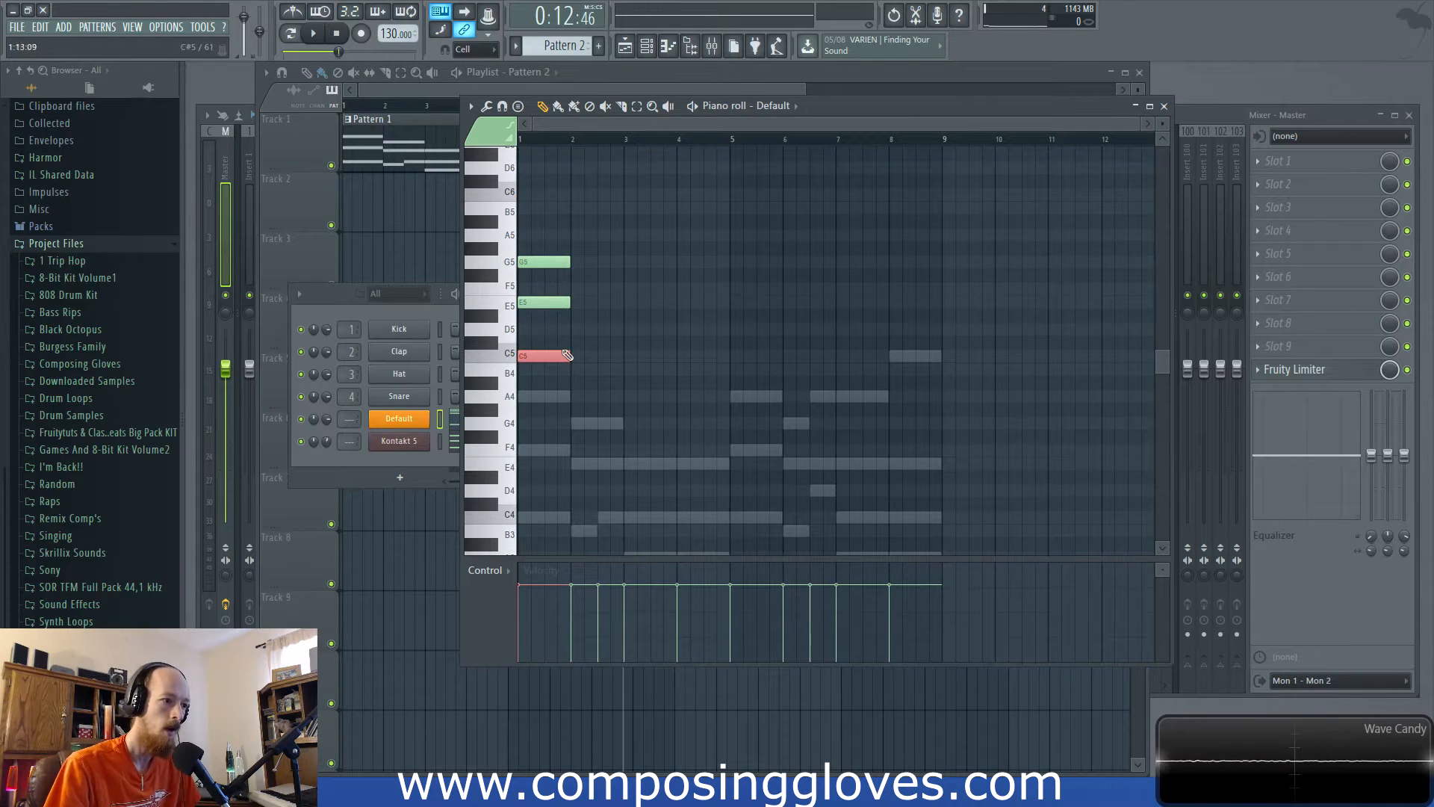
right_click(548, 262)
right_click(549, 302)
right_click(553, 356)
Step: Create an empty Pattern 3 and open its piano roll for the Default channel
click(598, 45)
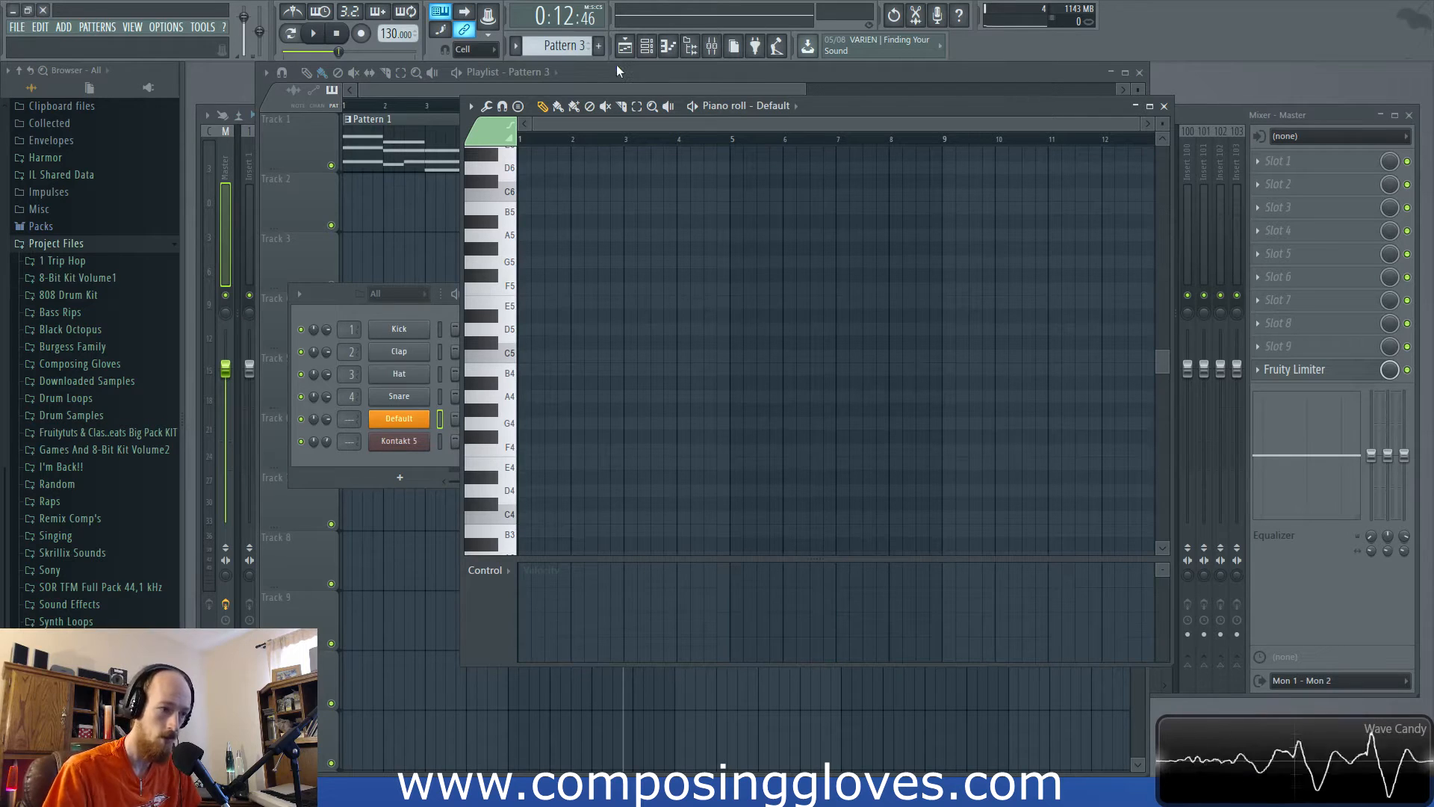
click(400, 455)
right_click(406, 421)
click(462, 419)
right_click(412, 416)
click(460, 419)
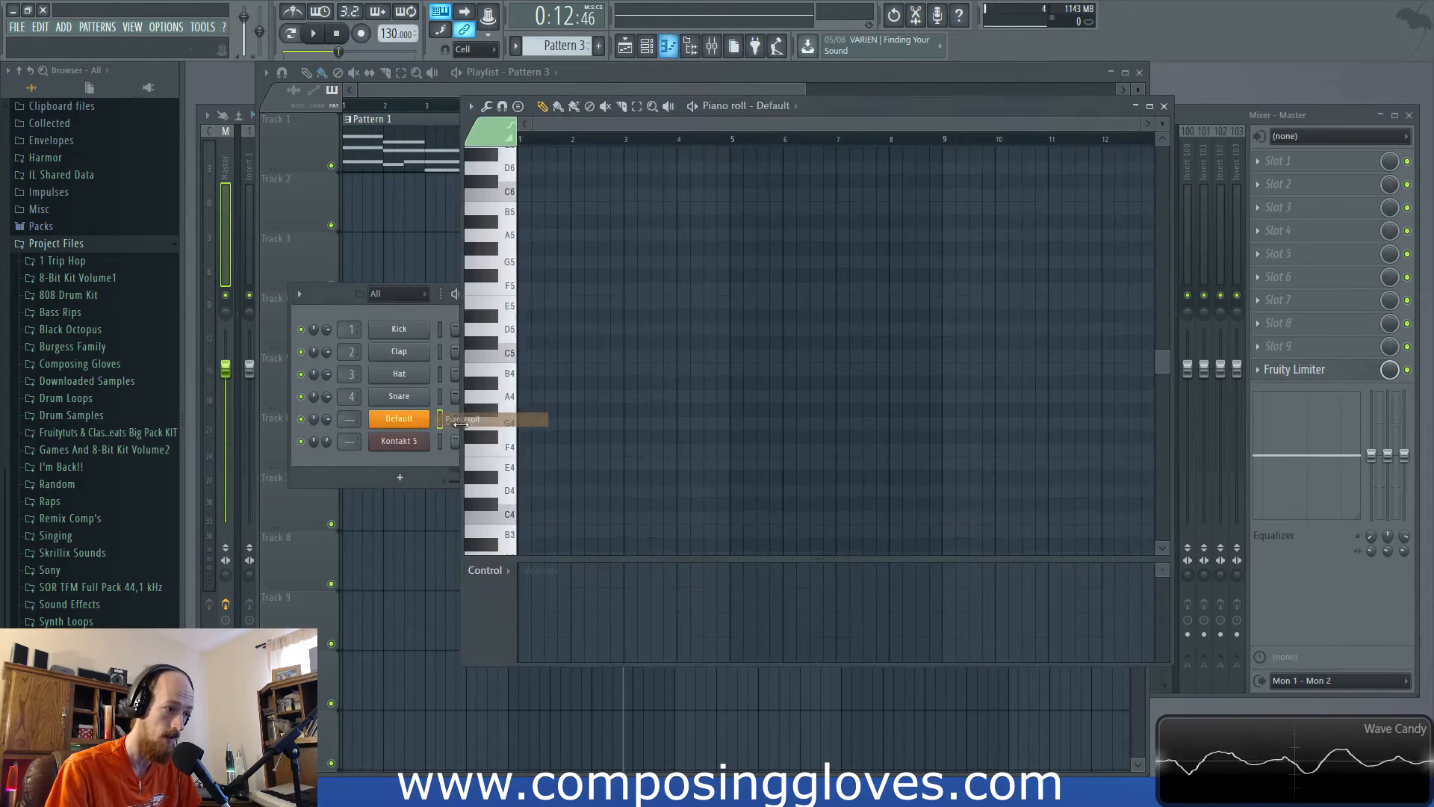
Step: Add a one-bar chord of C5, E5 and G5 in bar 1 of Pattern 3 and play it briefly
scroll(688, 400, up, 1)
click(544, 396)
click(544, 343)
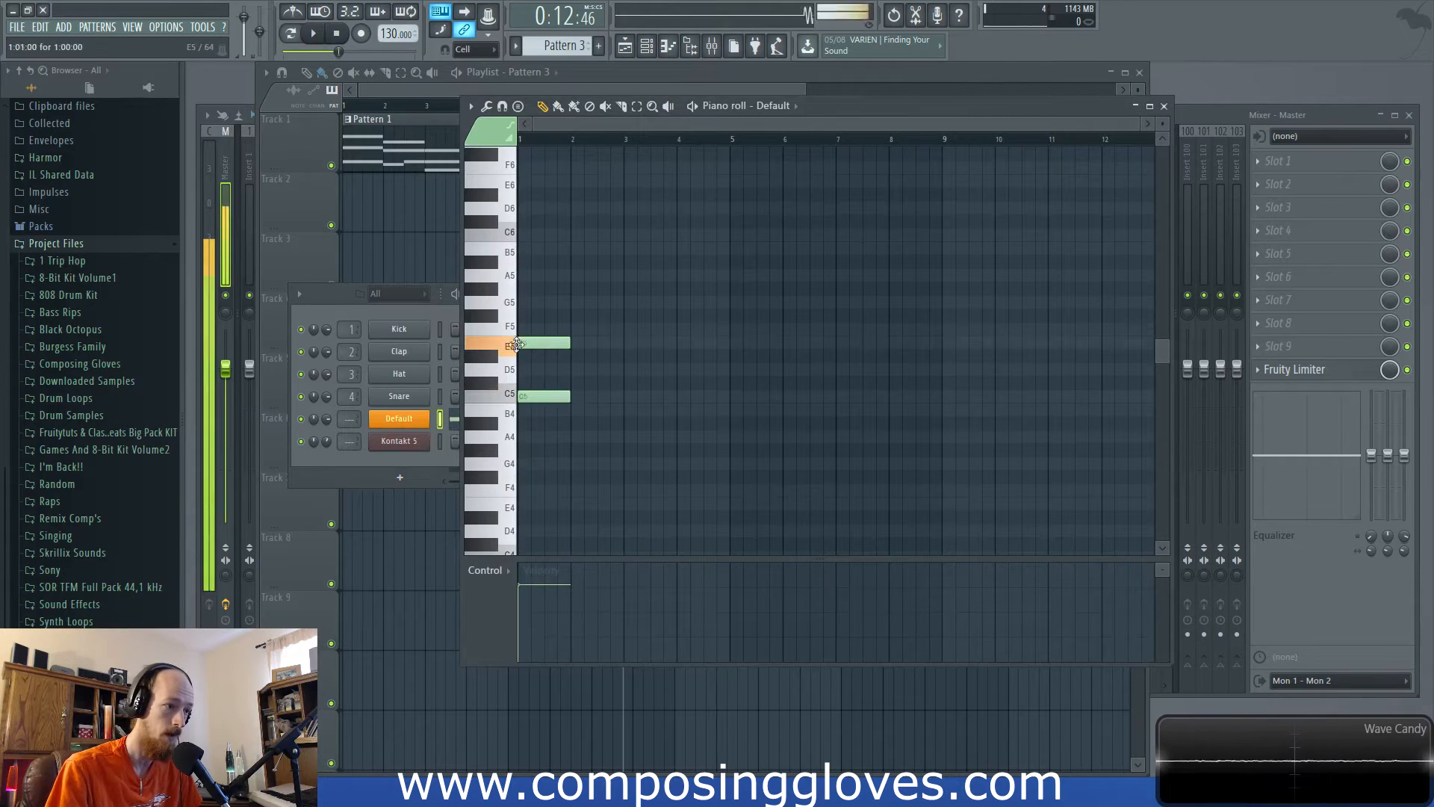
click(539, 301)
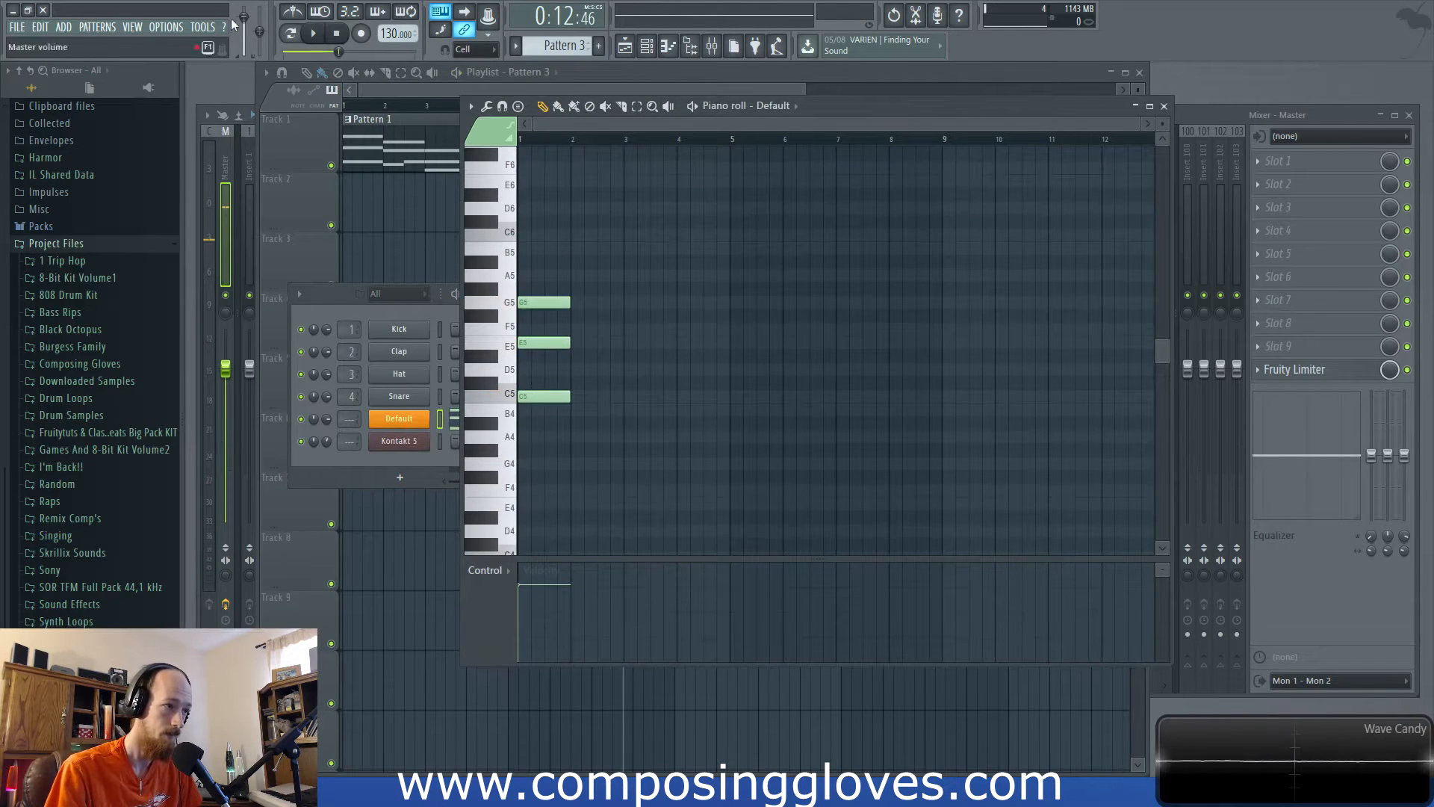
key(space)
key(space)
Step: Raise the chord's C5 to C6, play the pattern, and compare the inversion with the C5 voicing
click(542, 358)
right_click(553, 360)
drag(553, 393, 541, 236)
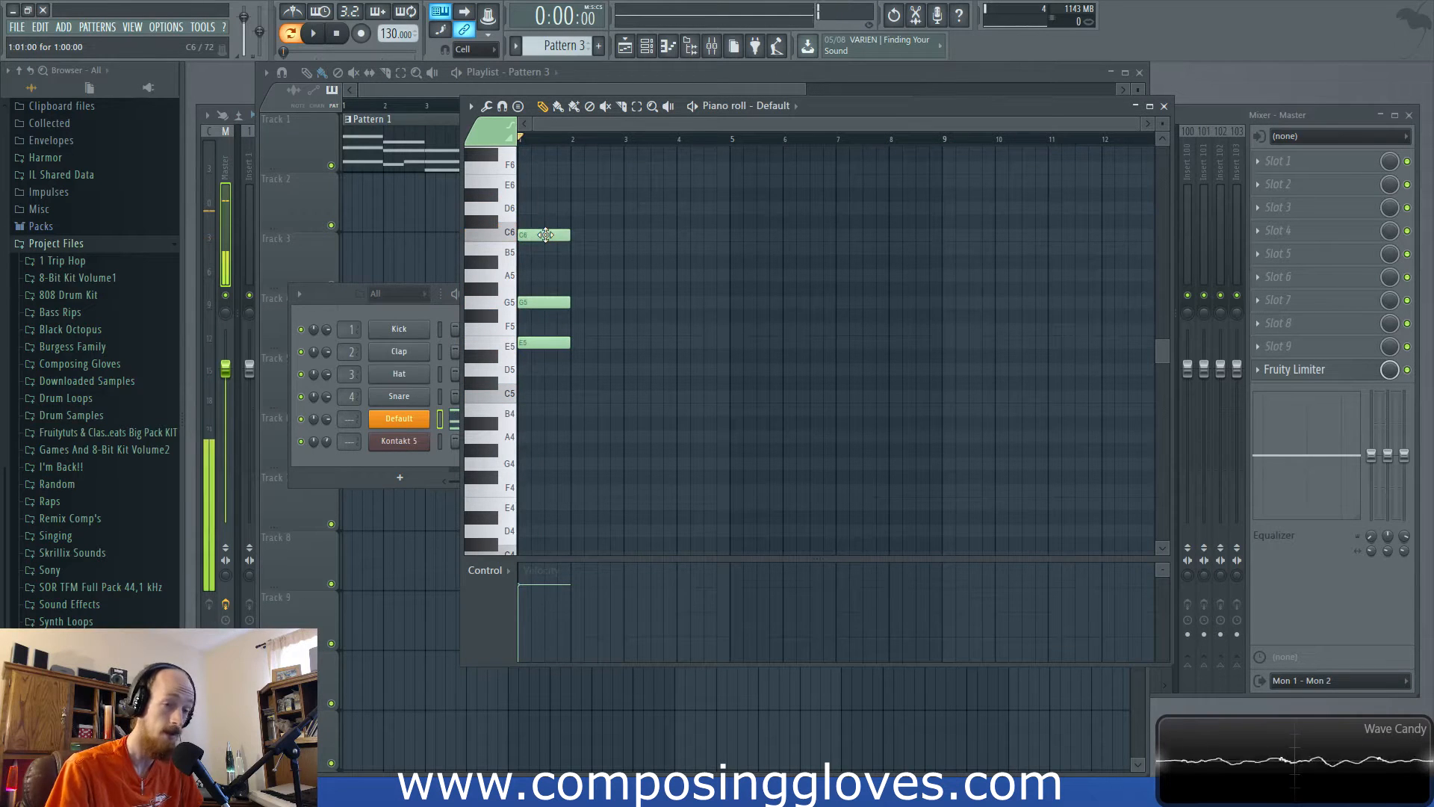
key(space)
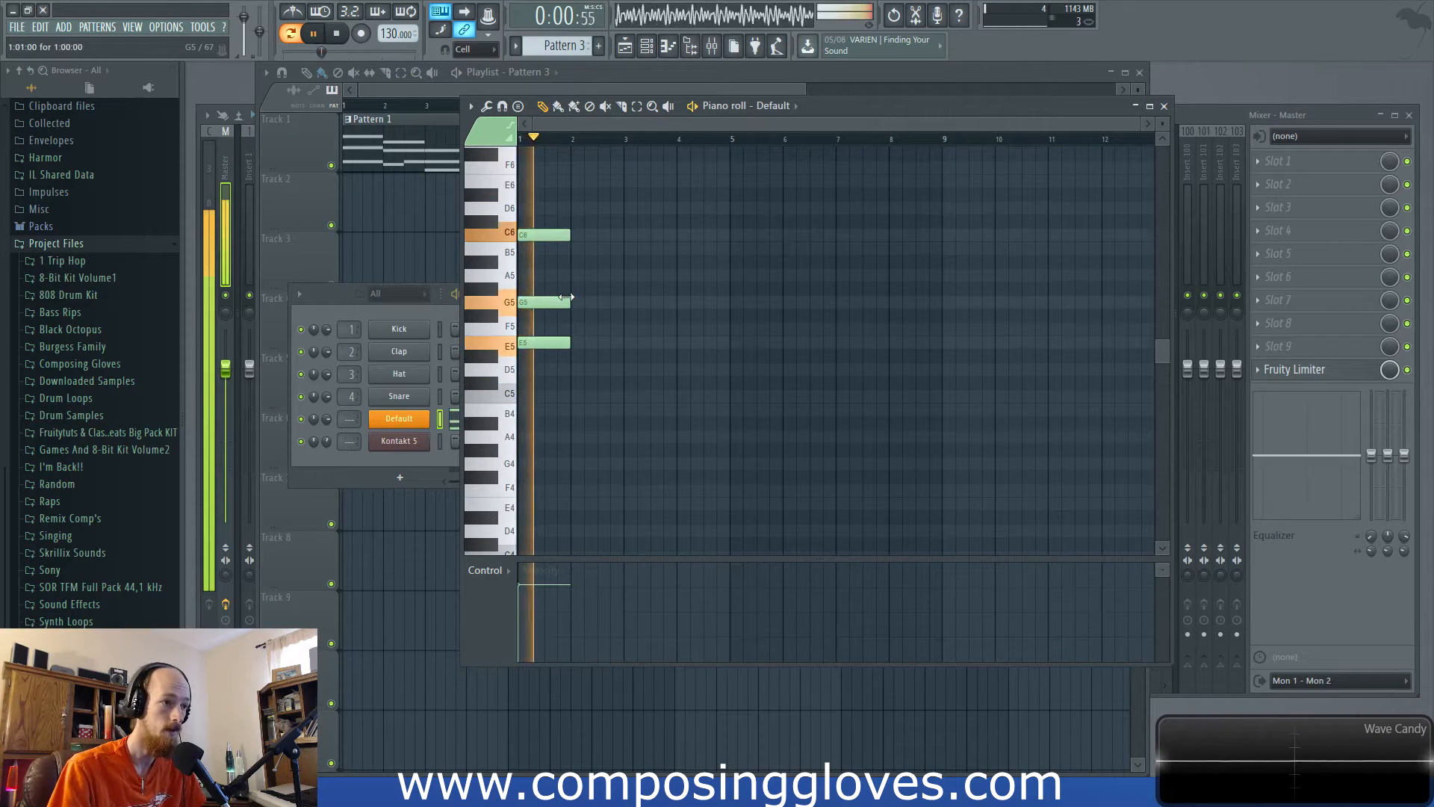
key(space)
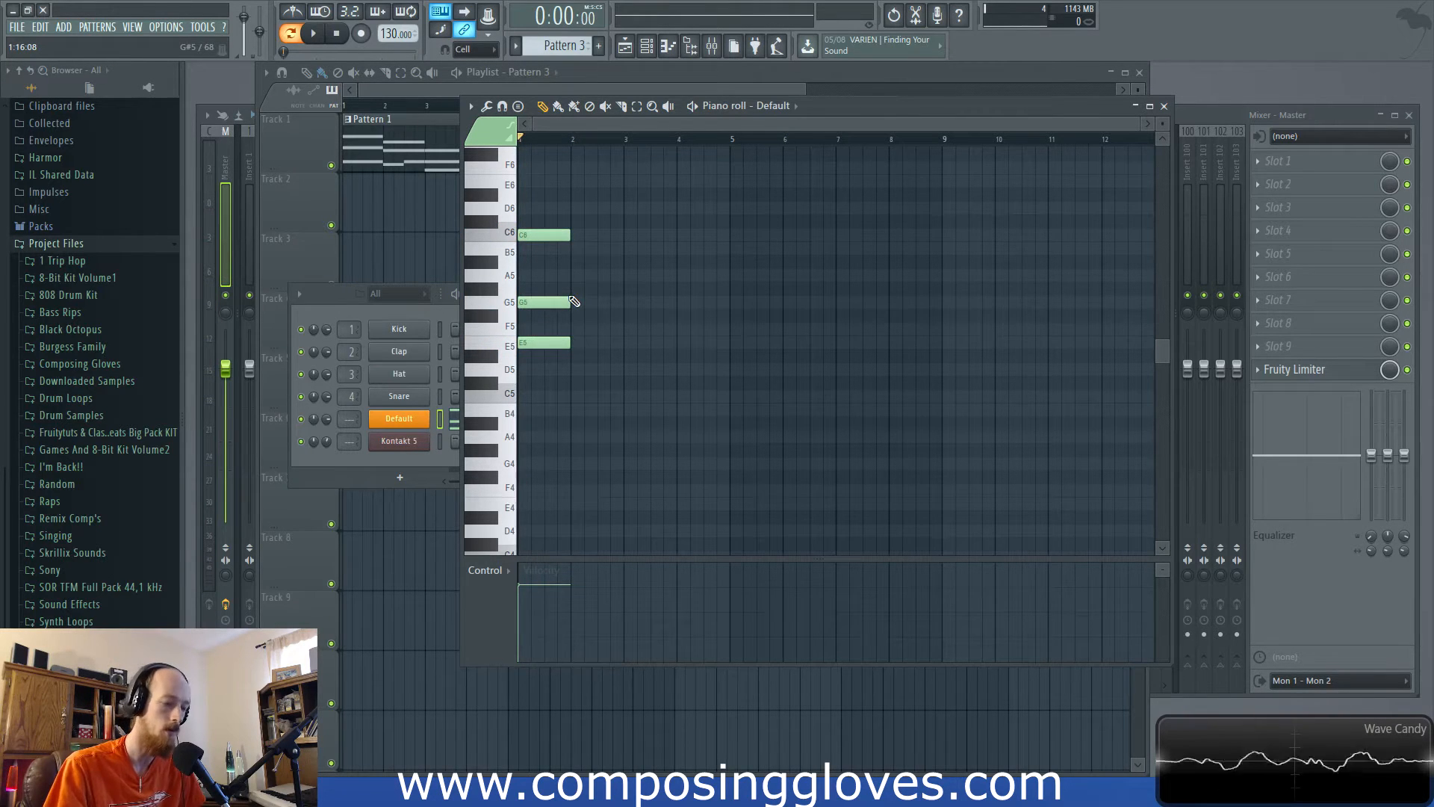
drag(544, 234, 557, 379)
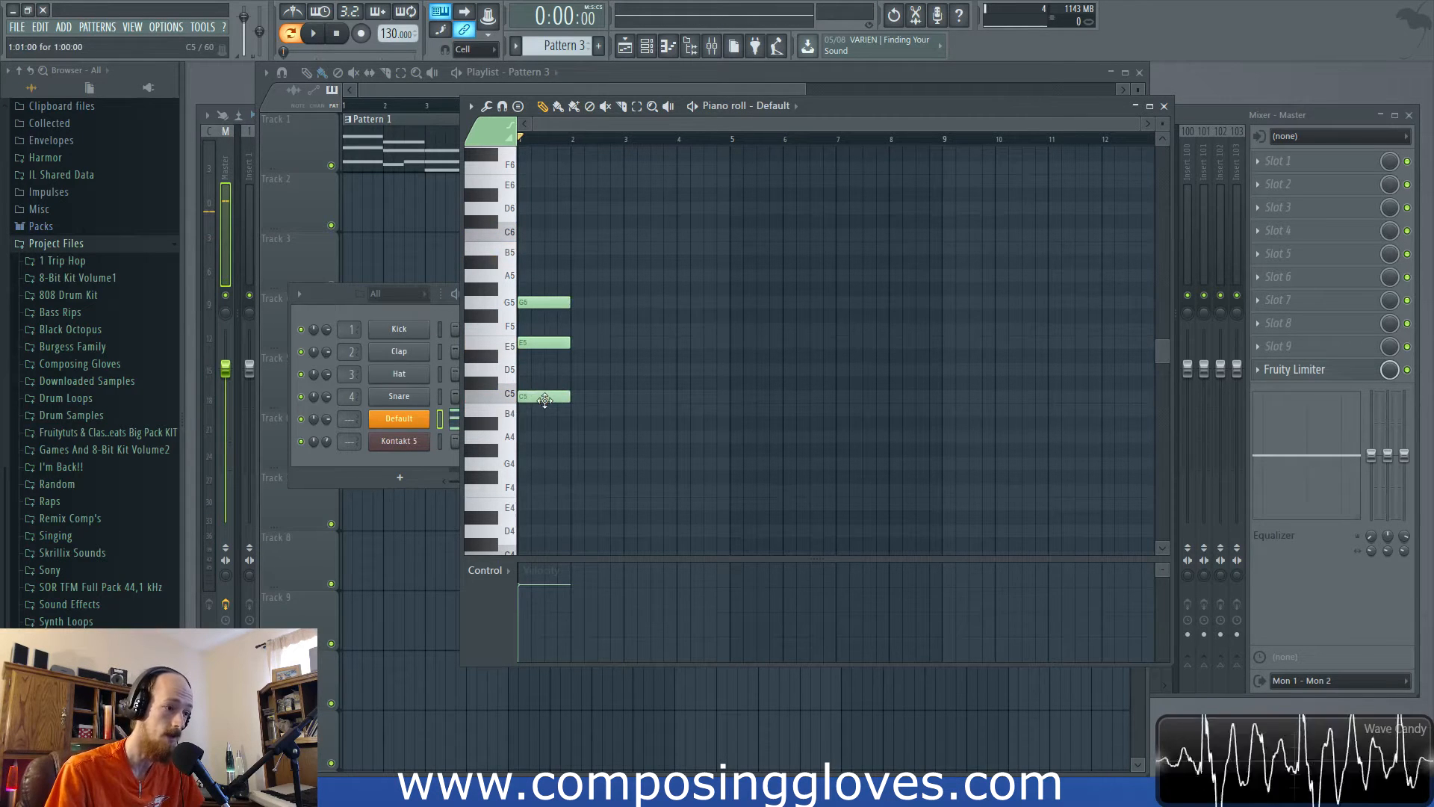
drag(544, 399, 538, 234)
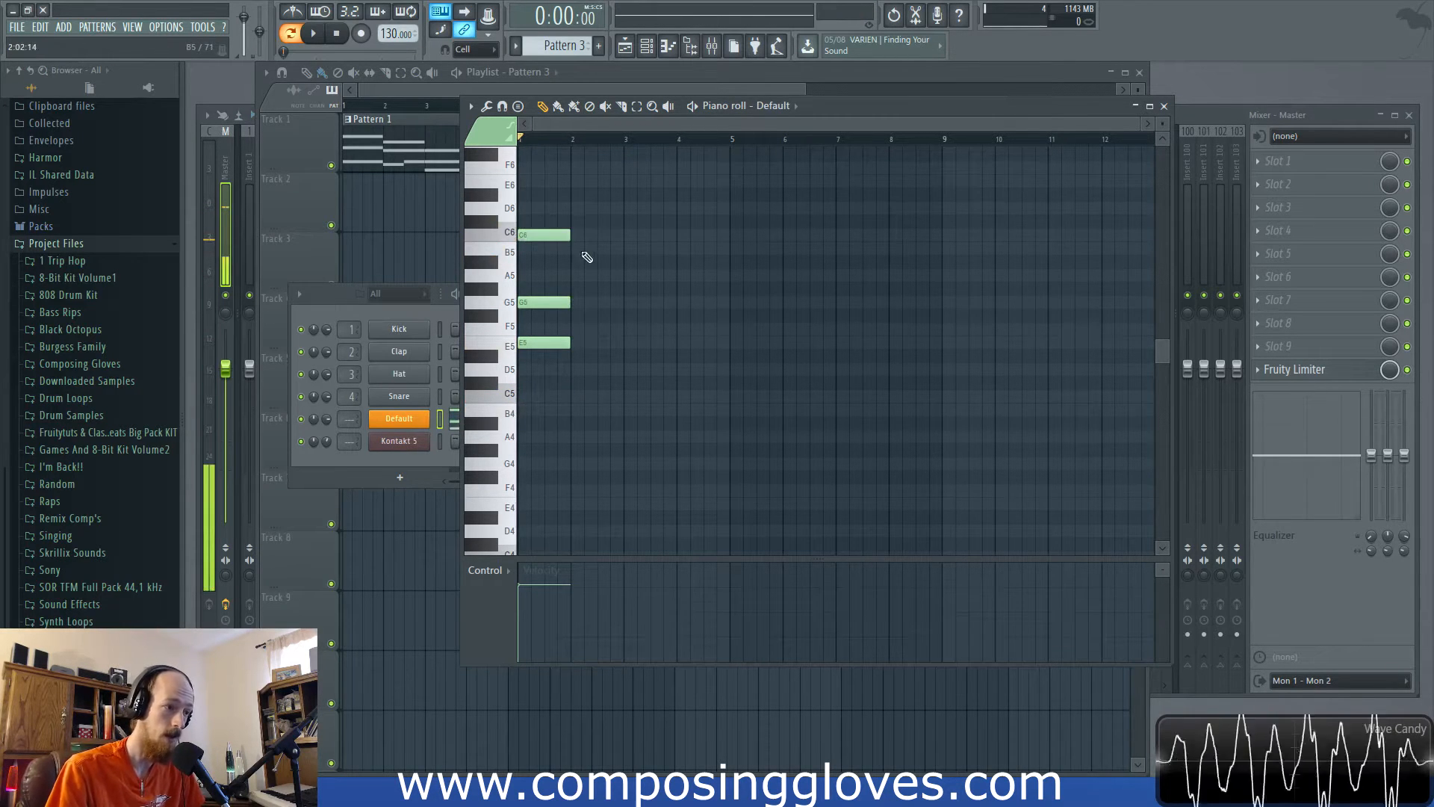
Step: Add a C4 bass note beneath the inverted chord in bar 1 and play the pattern
scroll(597, 358, up, 3)
click(552, 474)
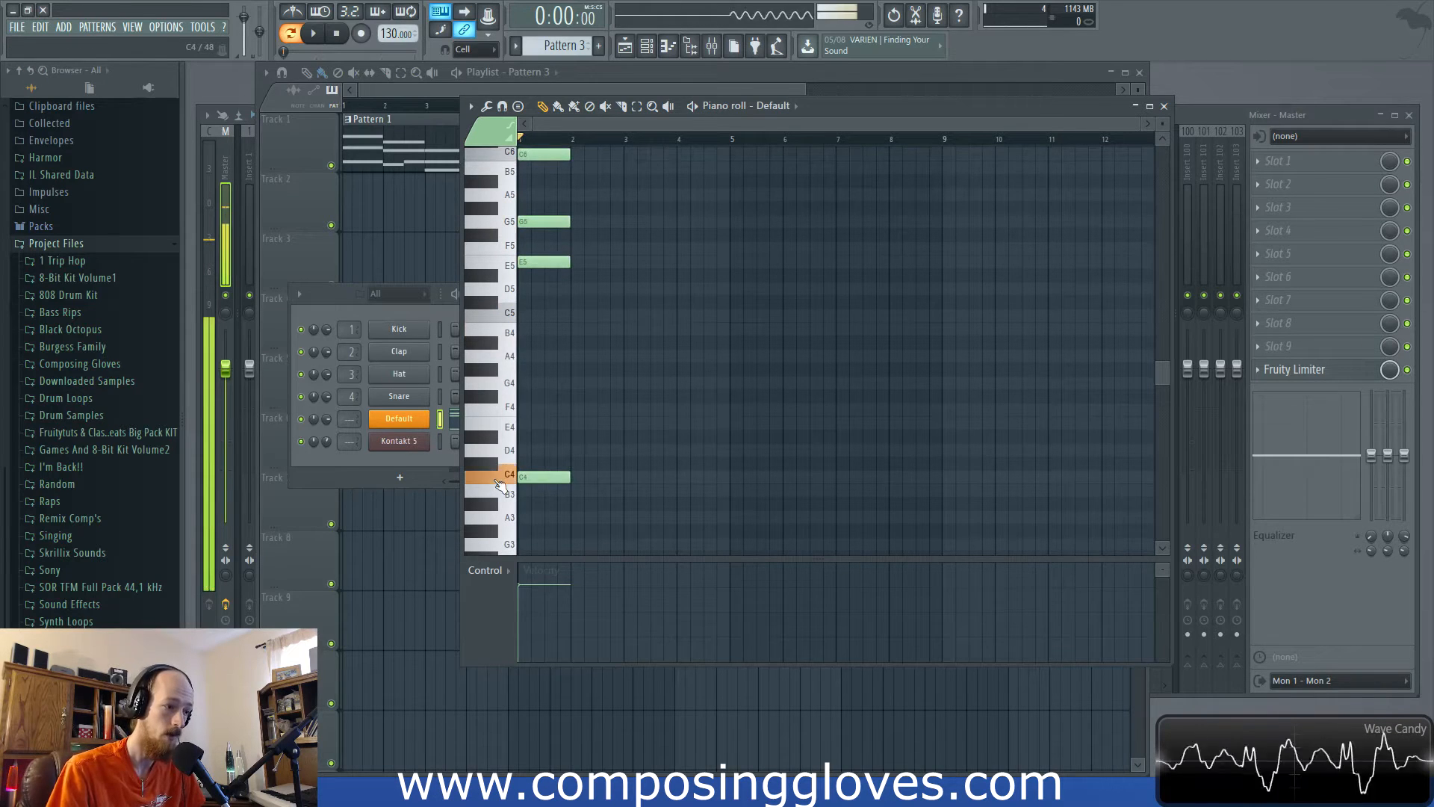
scroll(554, 414, up, 1)
key(space)
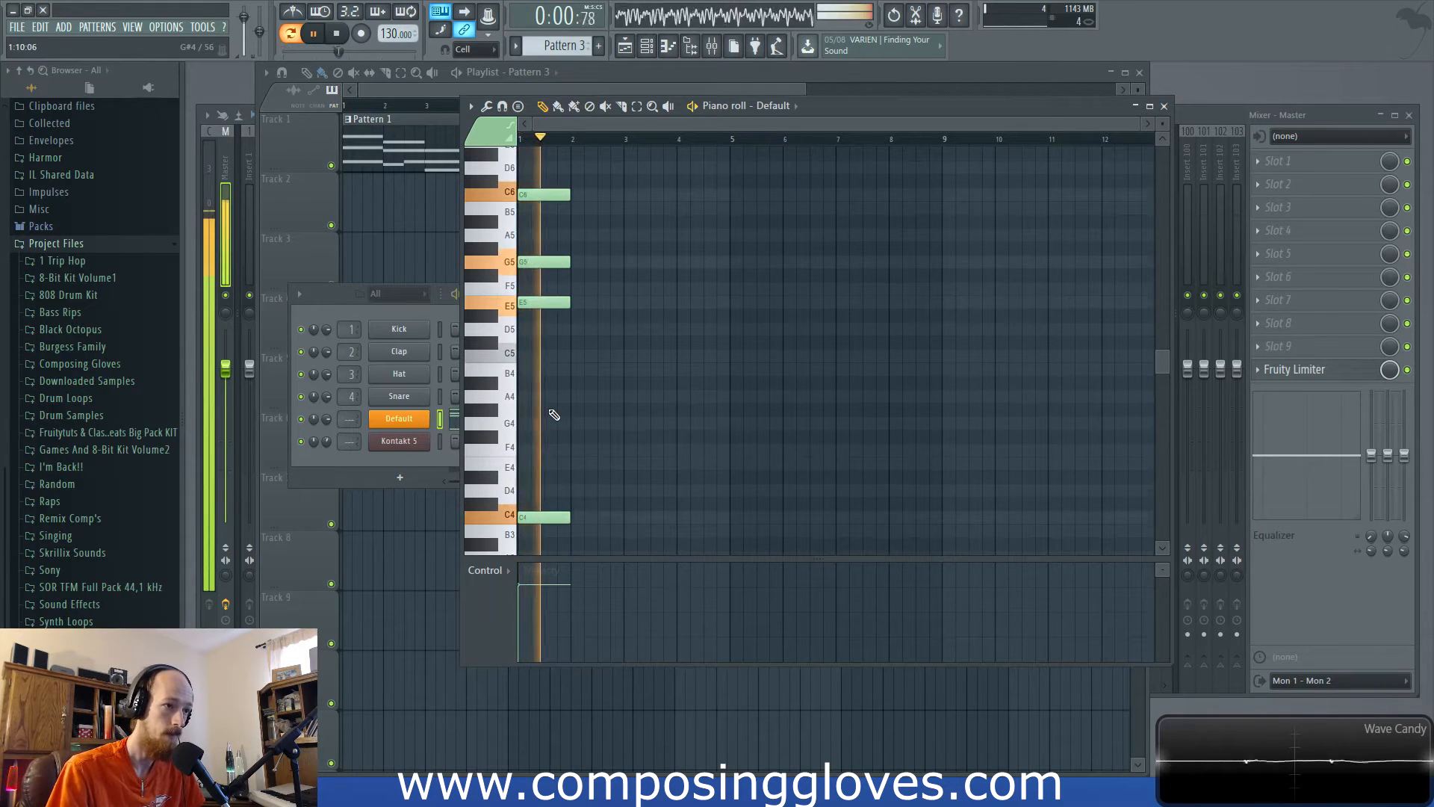
key(space)
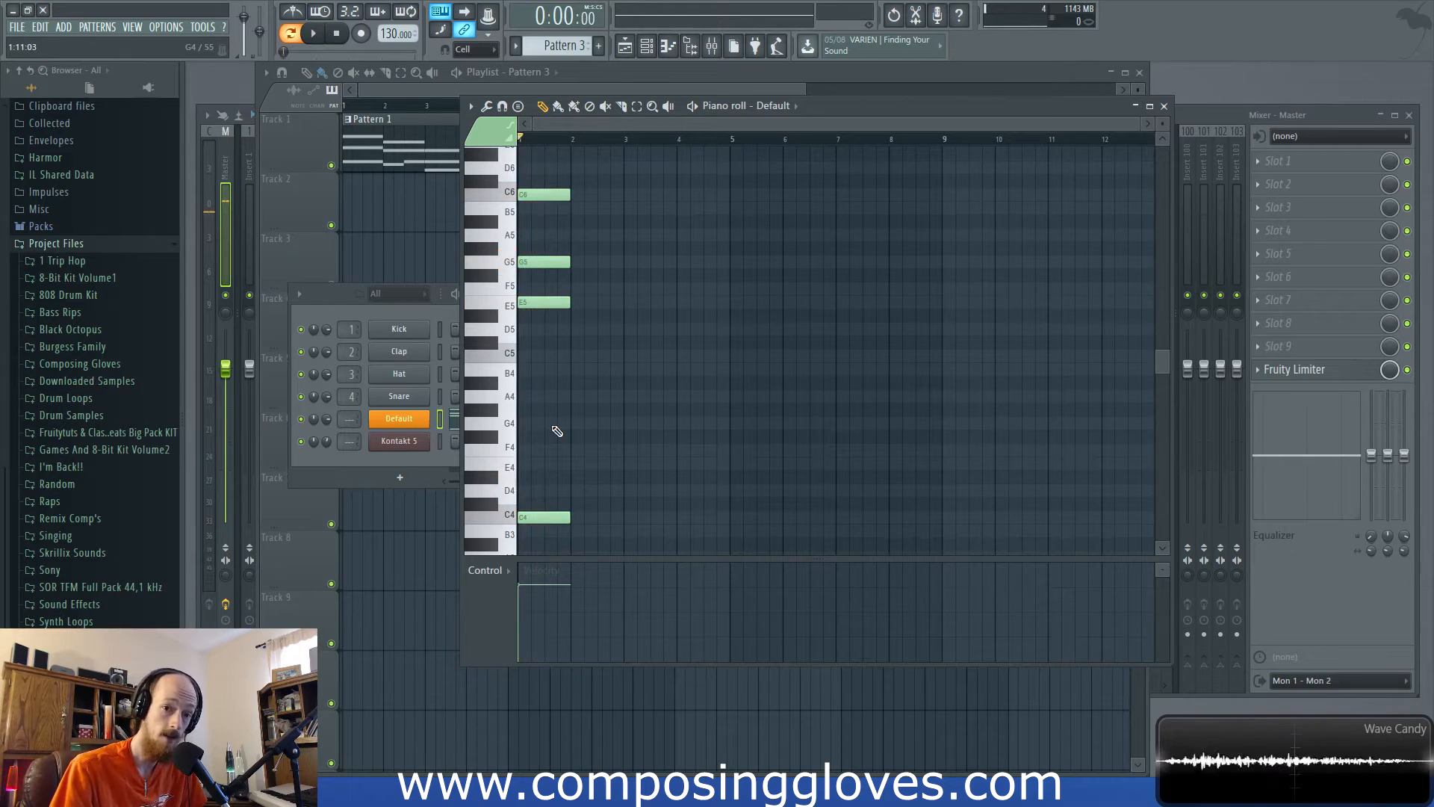
Step: Delete the C4, C6, G5 and E5 notes from bar 1 of Pattern 3
click(521, 518)
click(542, 198)
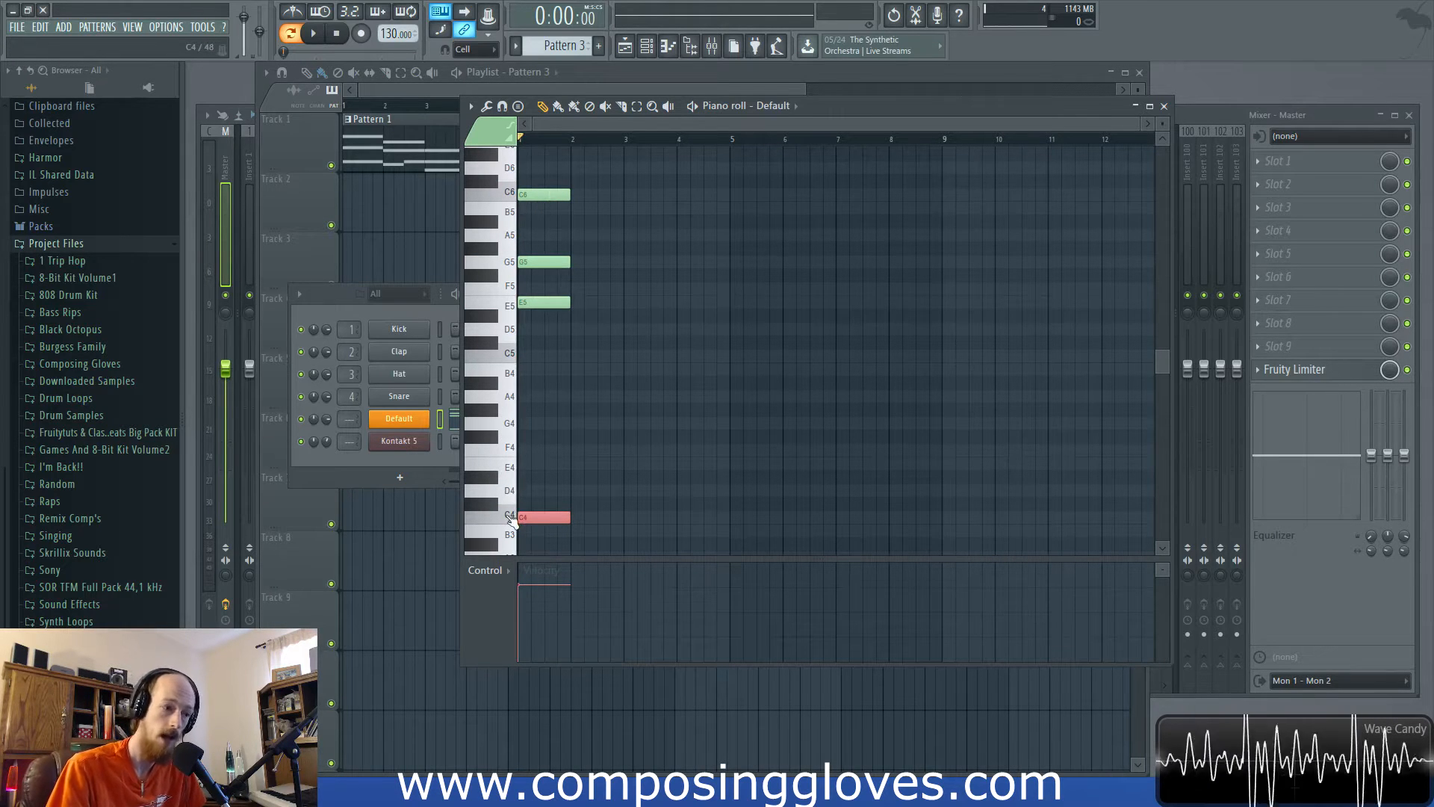
key(Delete)
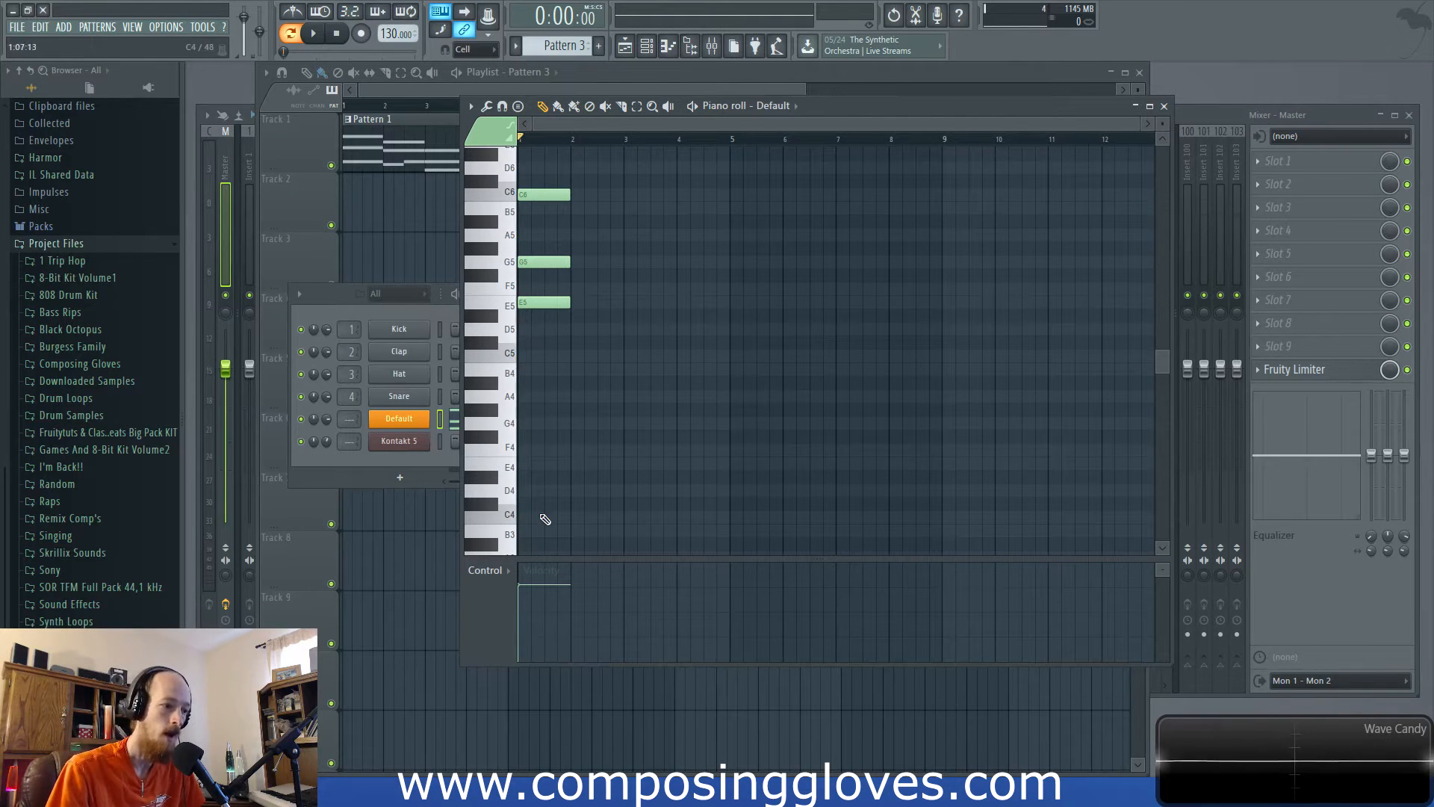
right_click(530, 193)
right_click(539, 261)
right_click(545, 301)
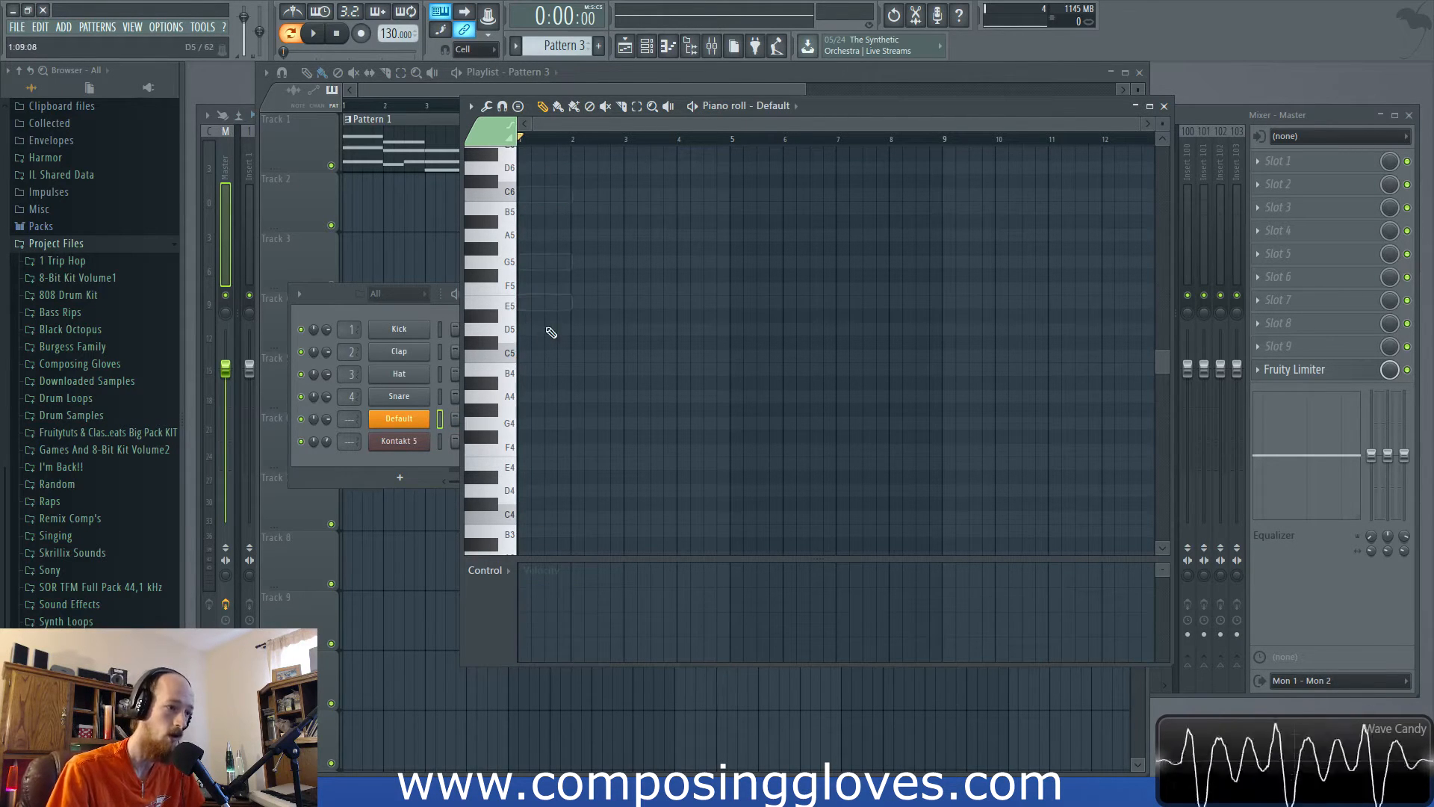
Step: Return to the playlist, reopen Pattern 2's piano roll, and audition a key beside the bass line
click(420, 304)
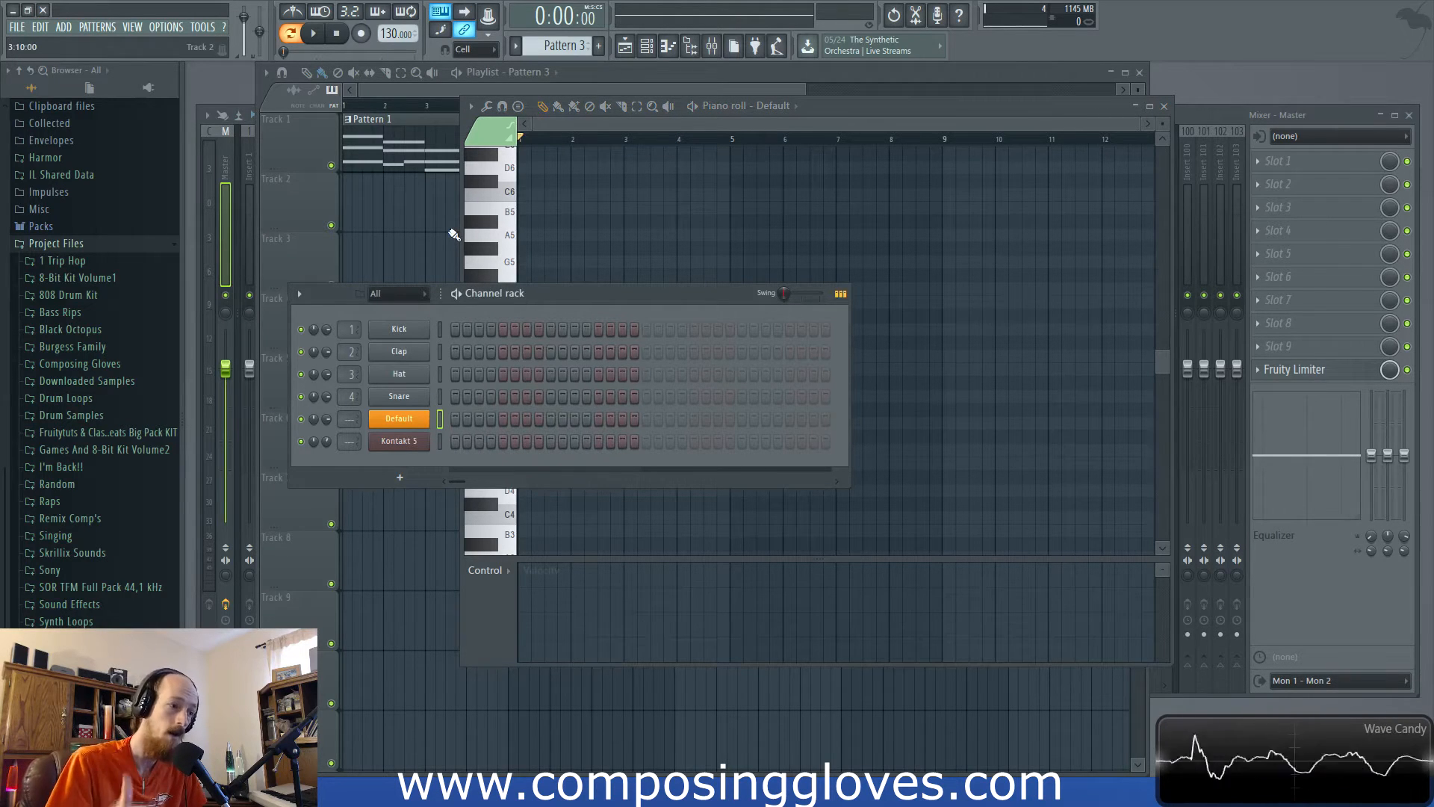
key(F12)
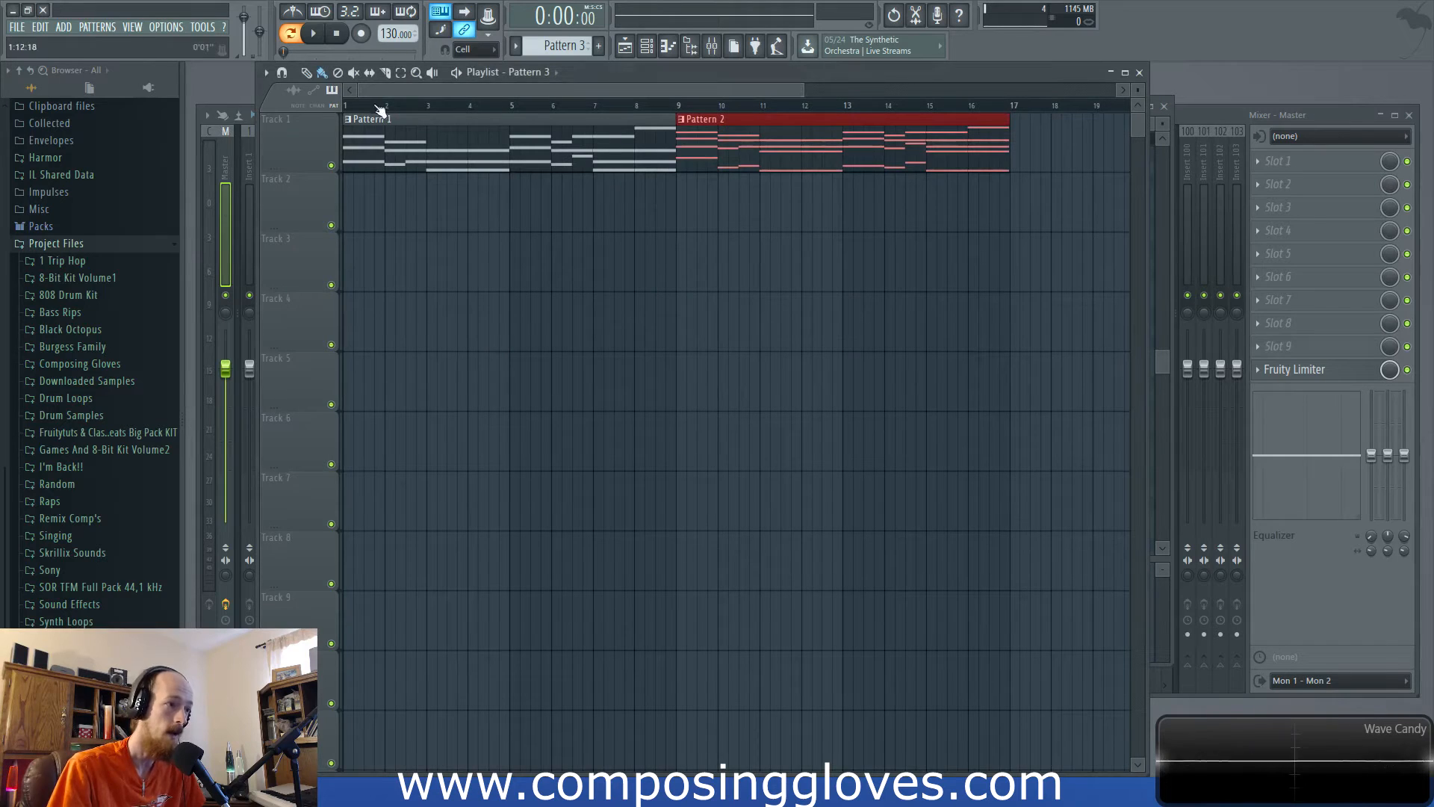
double_click(759, 164)
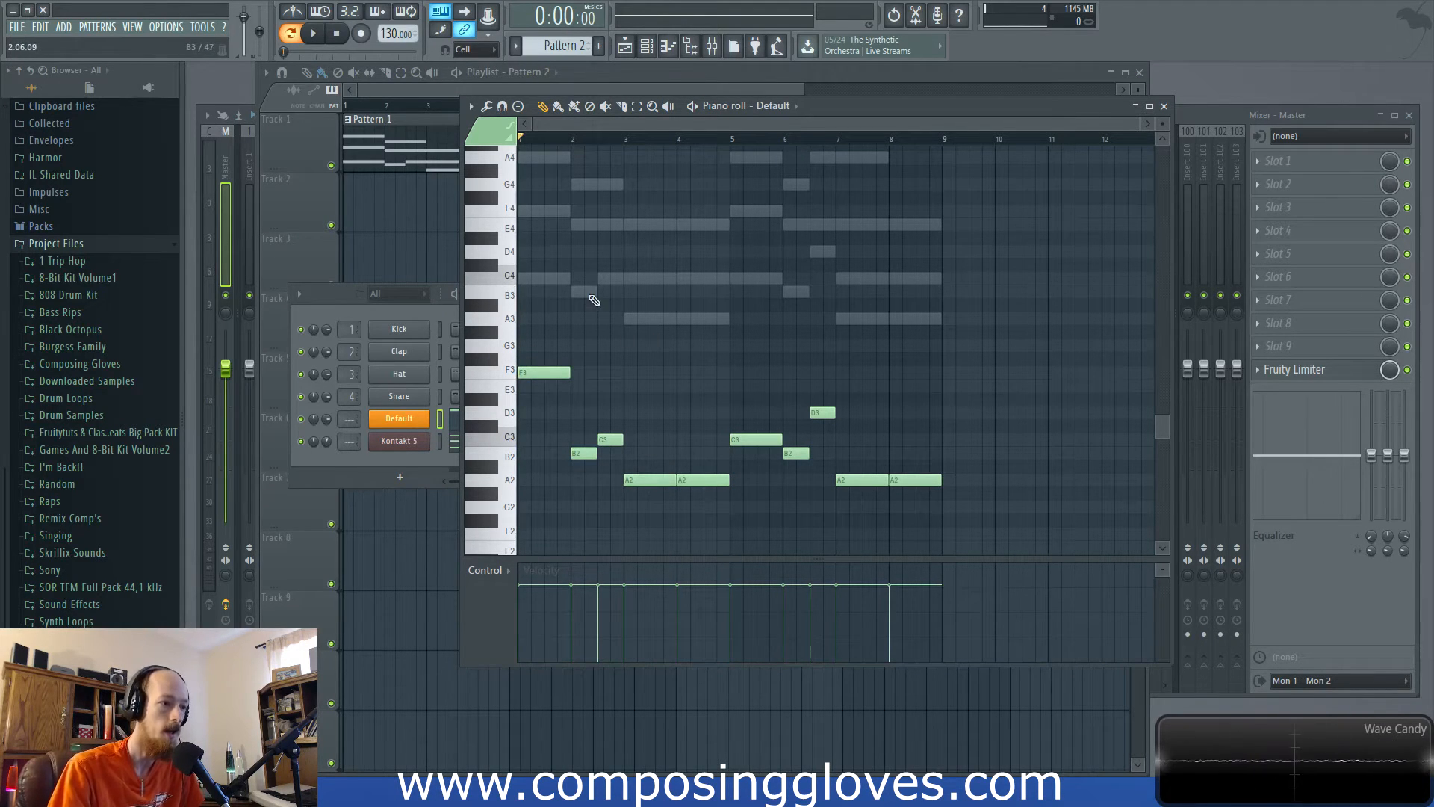
scroll(596, 304, down, 2)
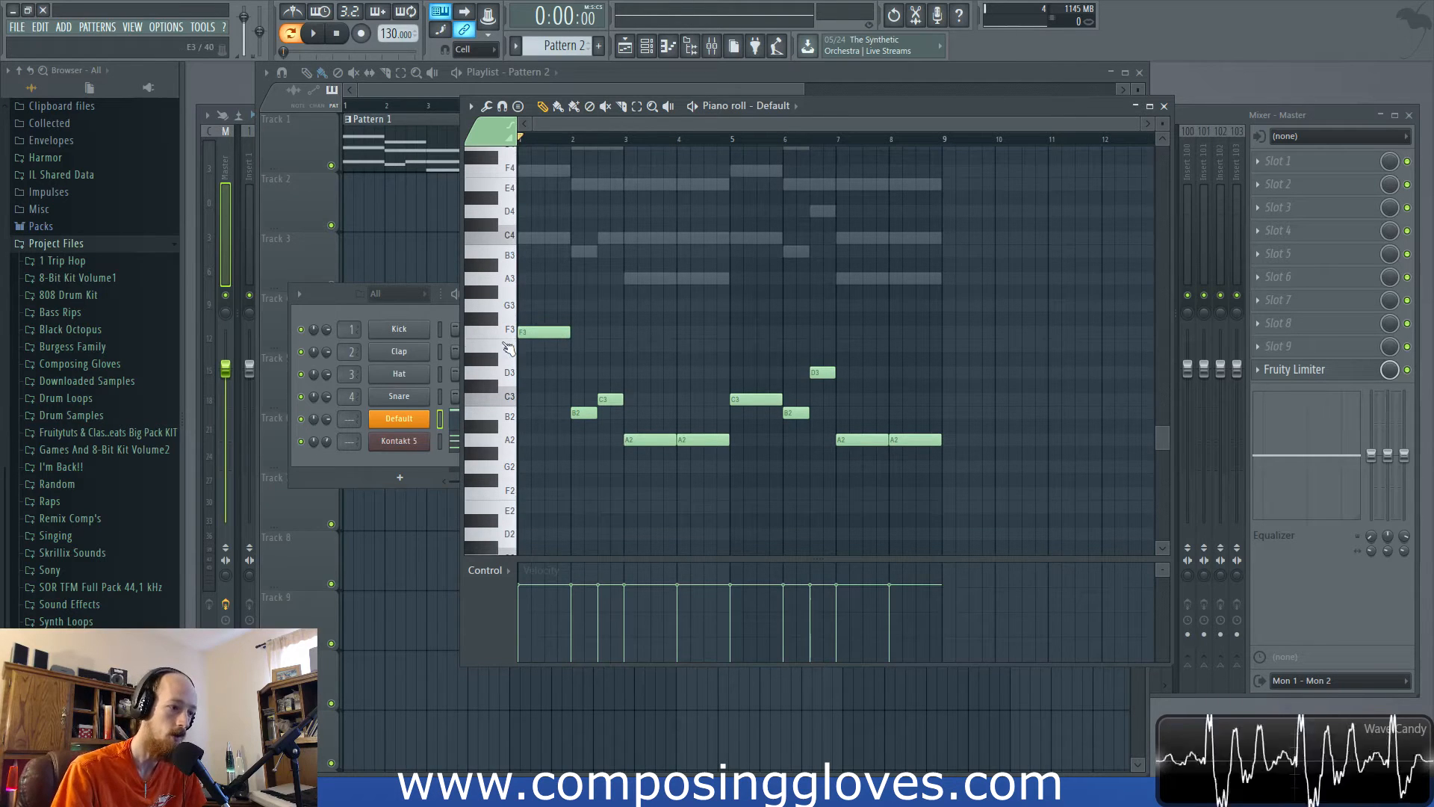
scroll(507, 347, up, 2)
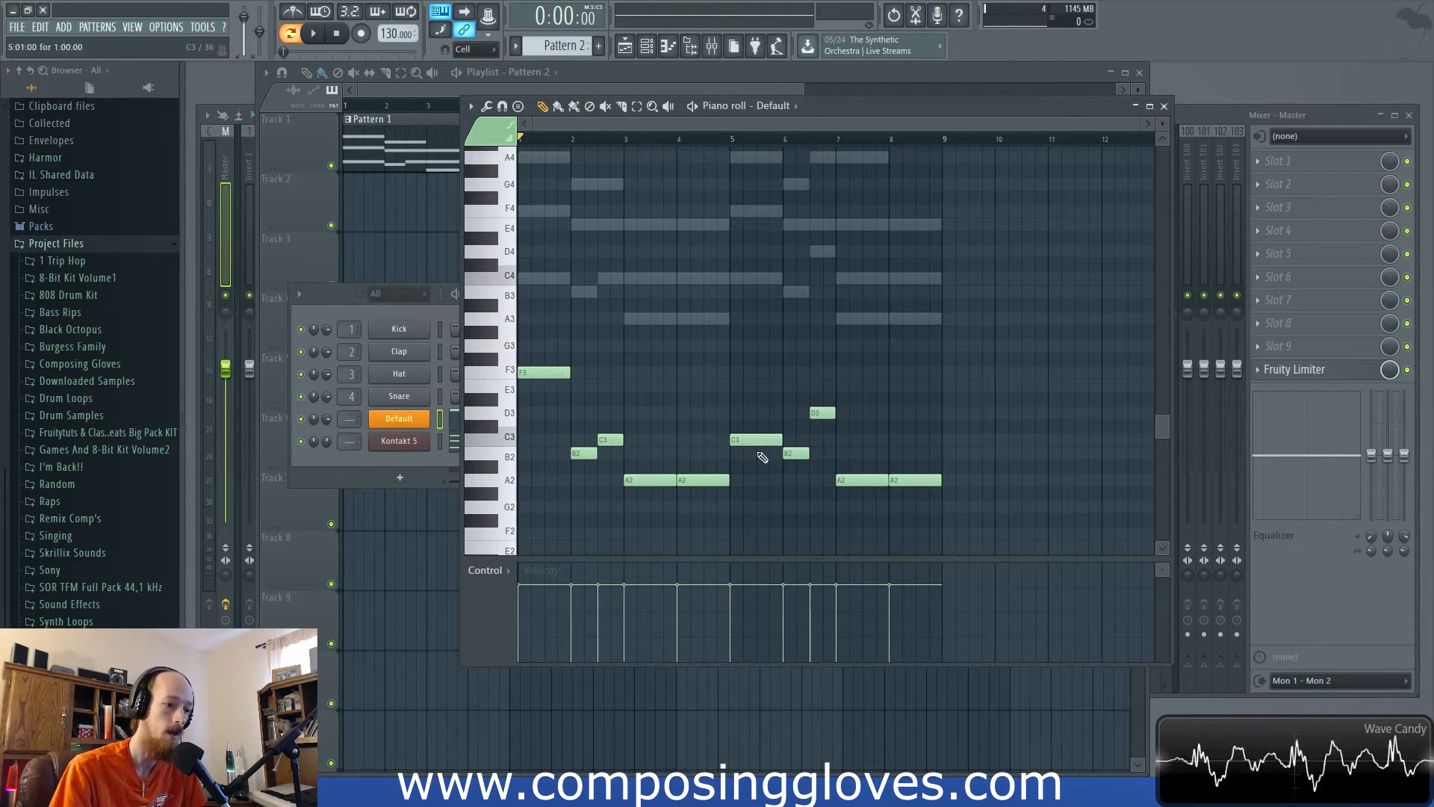
click(481, 368)
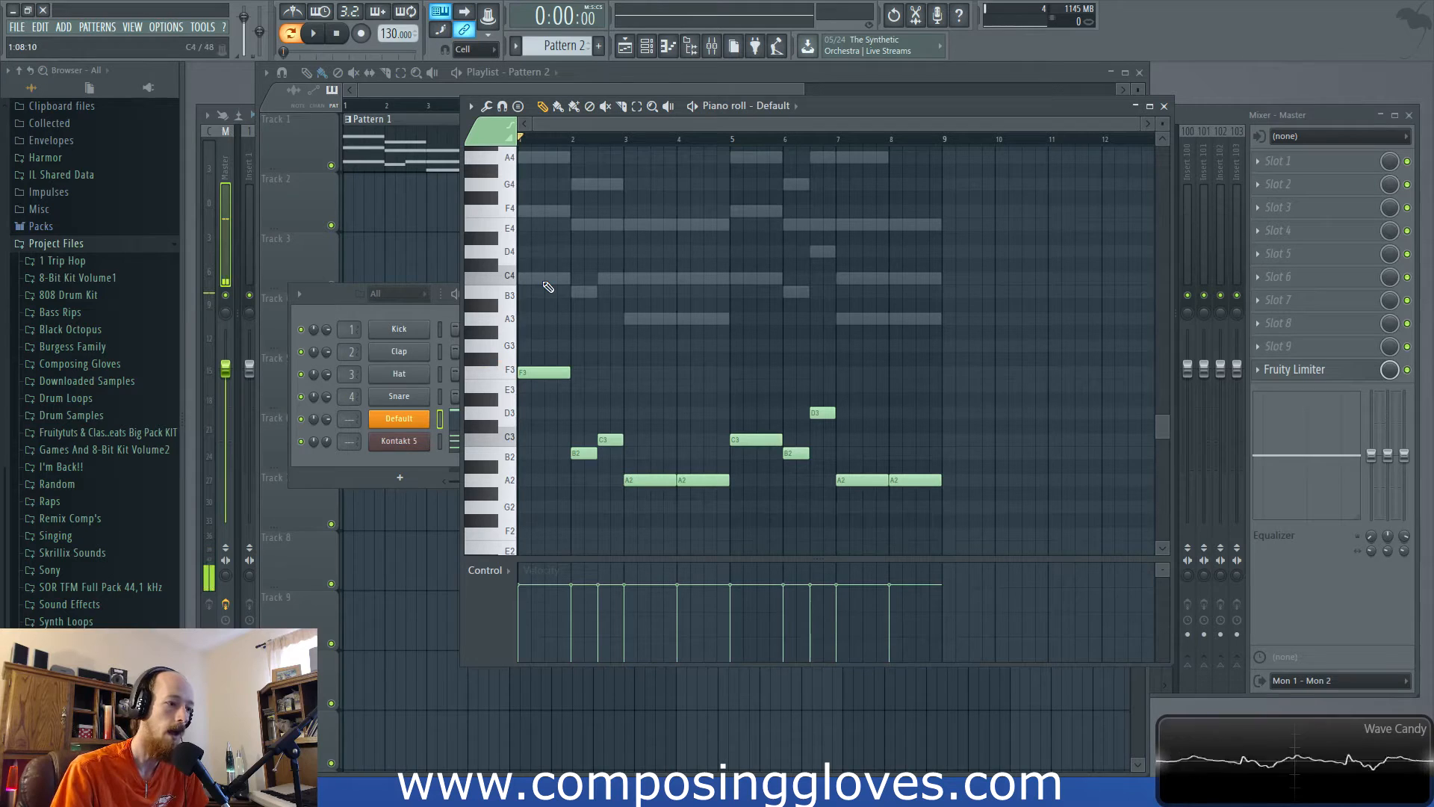
Step: Try B3, E4 and G4 as temporary notes in bar 2, removing them after listening
scroll(549, 259, up, 1)
click(582, 333)
right_click(583, 333)
click(585, 266)
drag(585, 265, 593, 223)
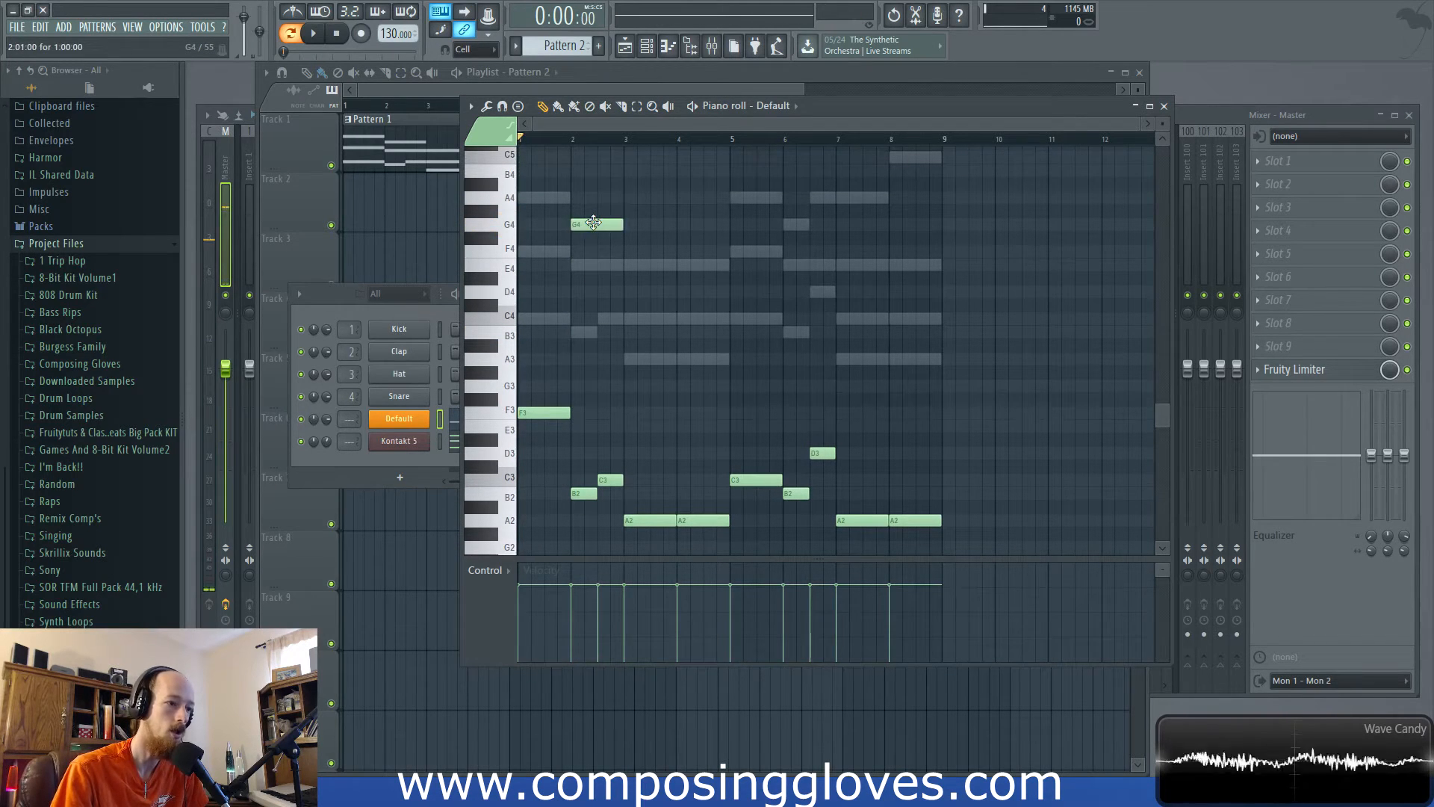
right_click(593, 222)
Step: Move bar 2's first bass note to G2, auditioning a temporary C4 note in the second half of the bar and removing it
drag(583, 493, 584, 480)
click(605, 318)
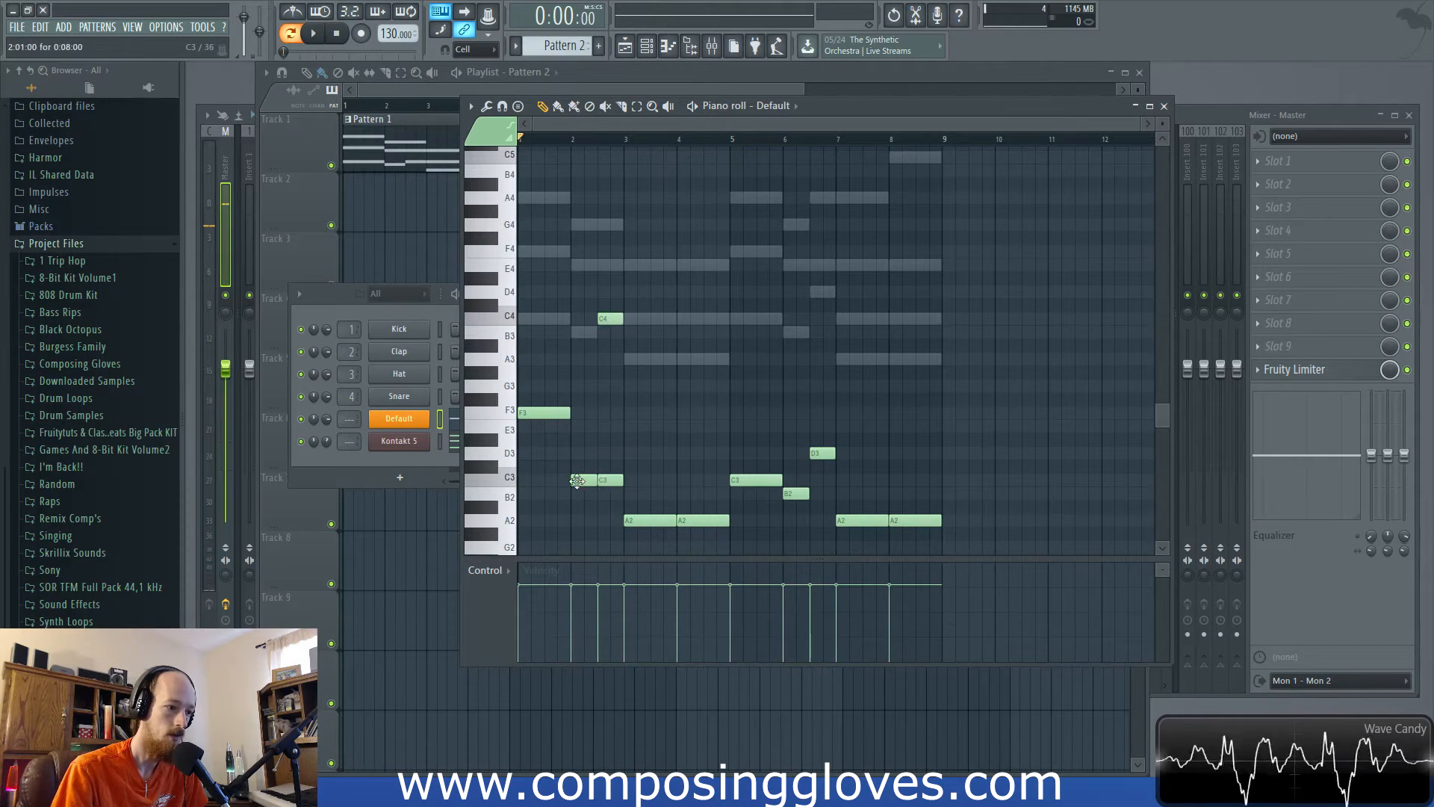
scroll(585, 464, down, 1)
drag(580, 441, 585, 509)
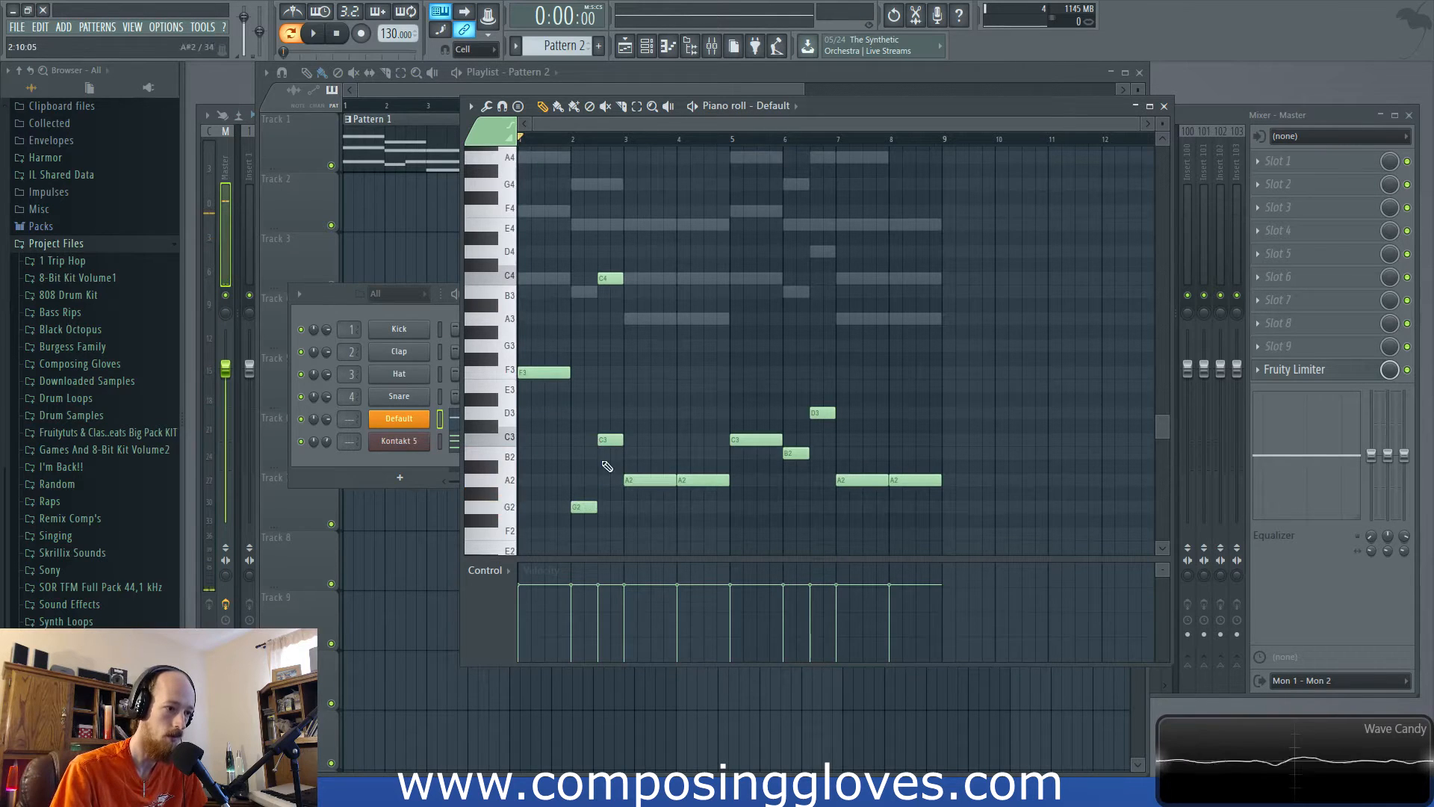
scroll(612, 349, up, 2)
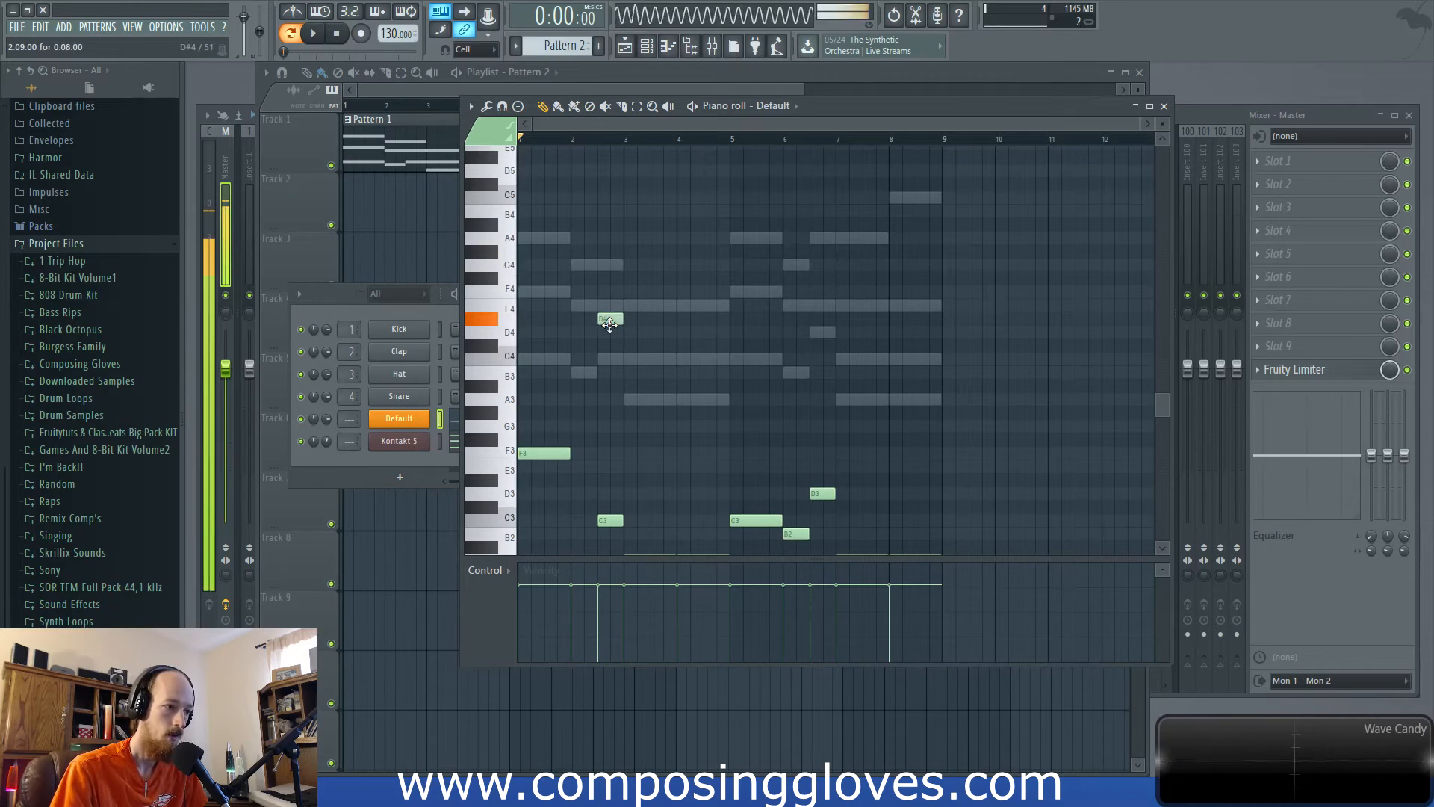
scroll(654, 336, down, 2)
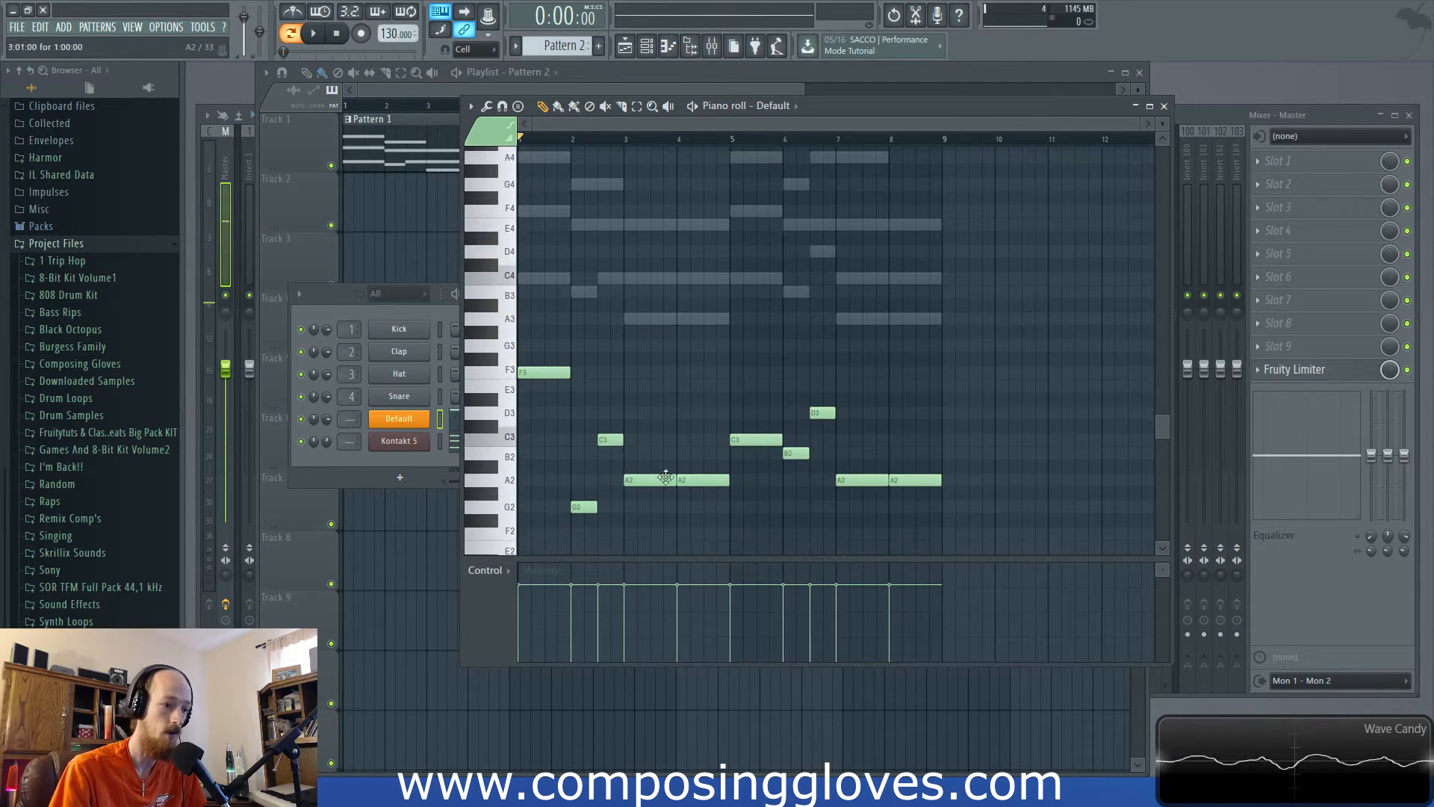
Step: Raise the A2 notes in bars 7 and 8 to A3 and move bar 5's C3 note to F3
drag(887, 472, 908, 319)
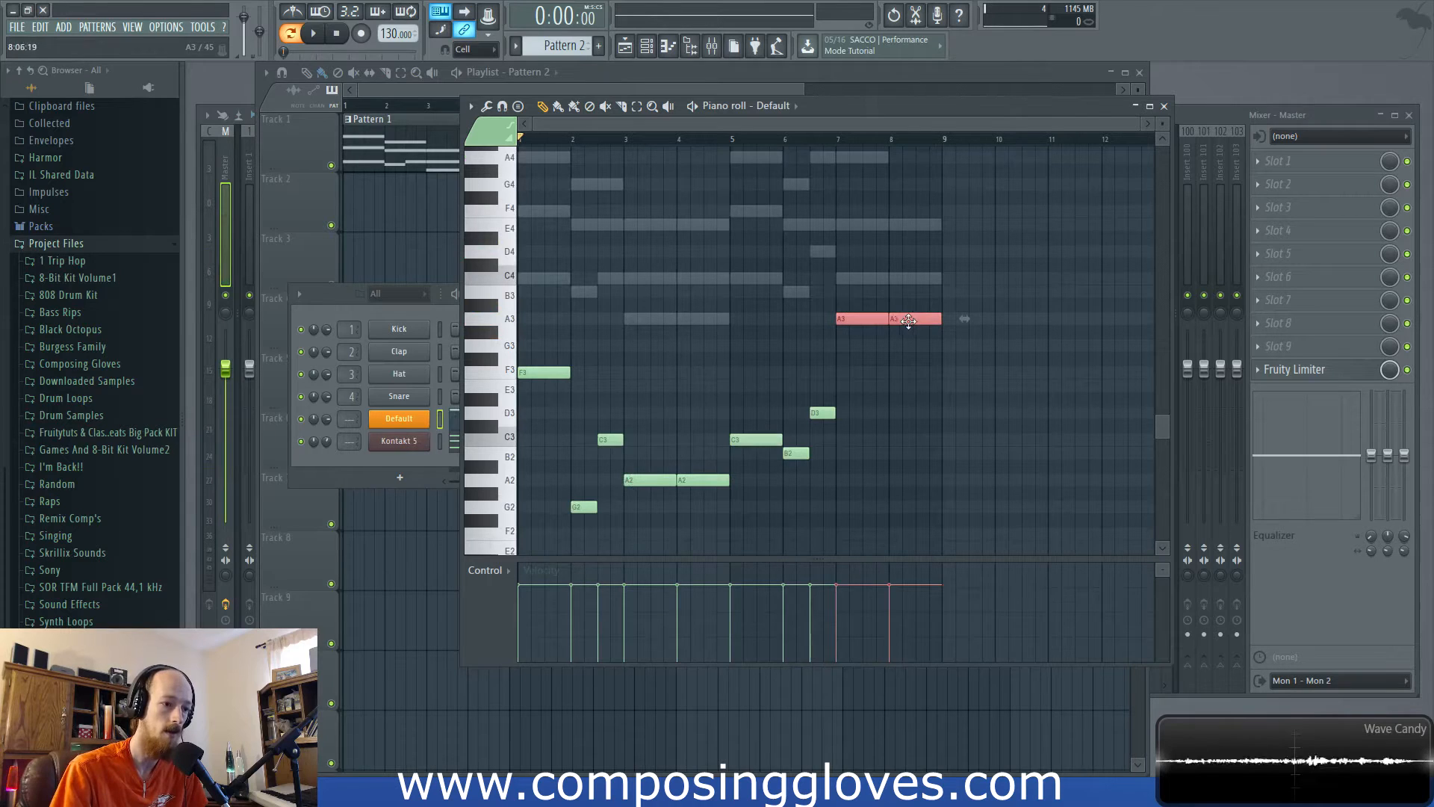
click(781, 403)
drag(761, 437, 762, 370)
Step: Move bar 6's first bass note to A3, auditioning temporary G4 and E4 notes above it and removing them
drag(793, 457, 795, 290)
scroll(797, 279, up, 2)
click(797, 267)
click(793, 307)
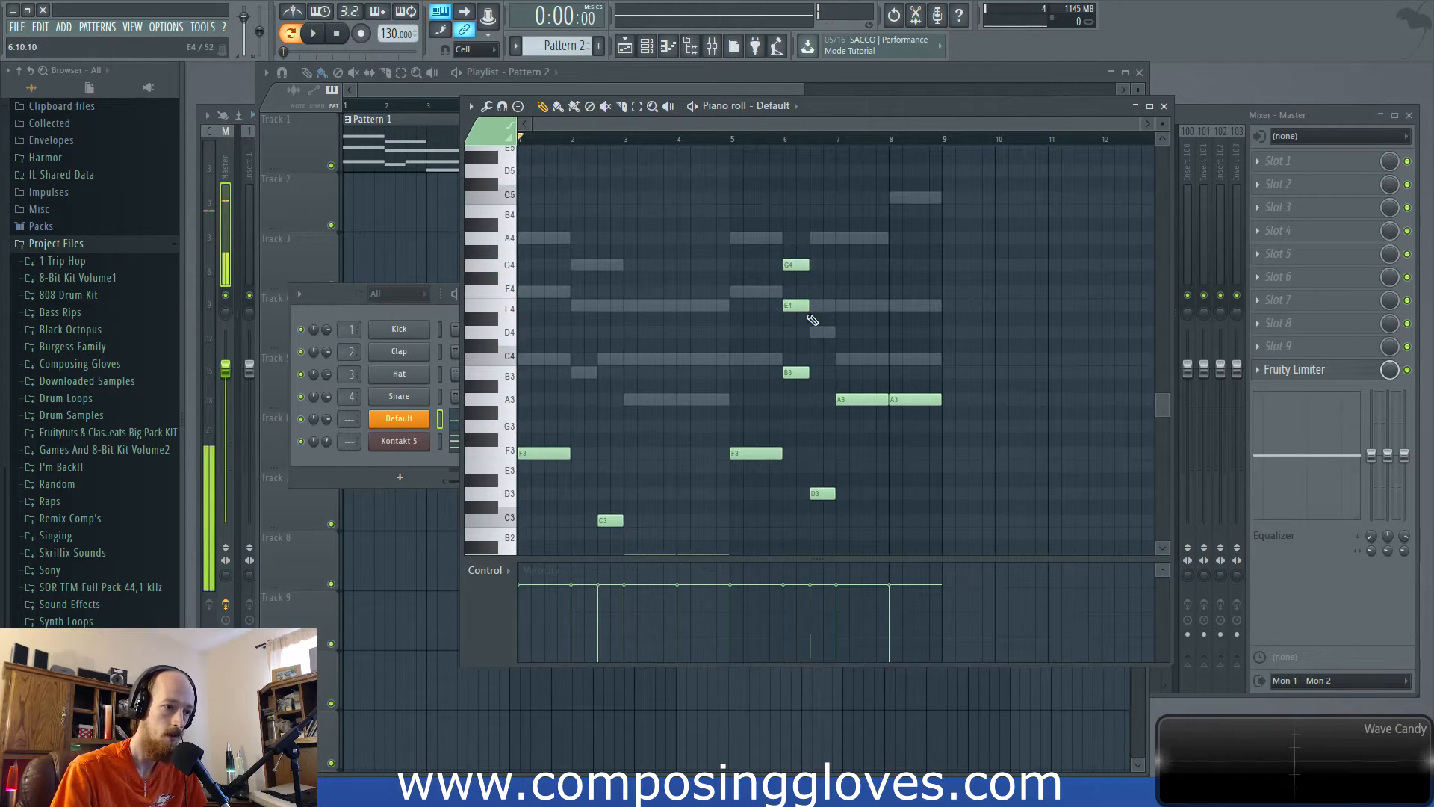
right_click(796, 265)
right_click(796, 305)
drag(807, 390, 804, 400)
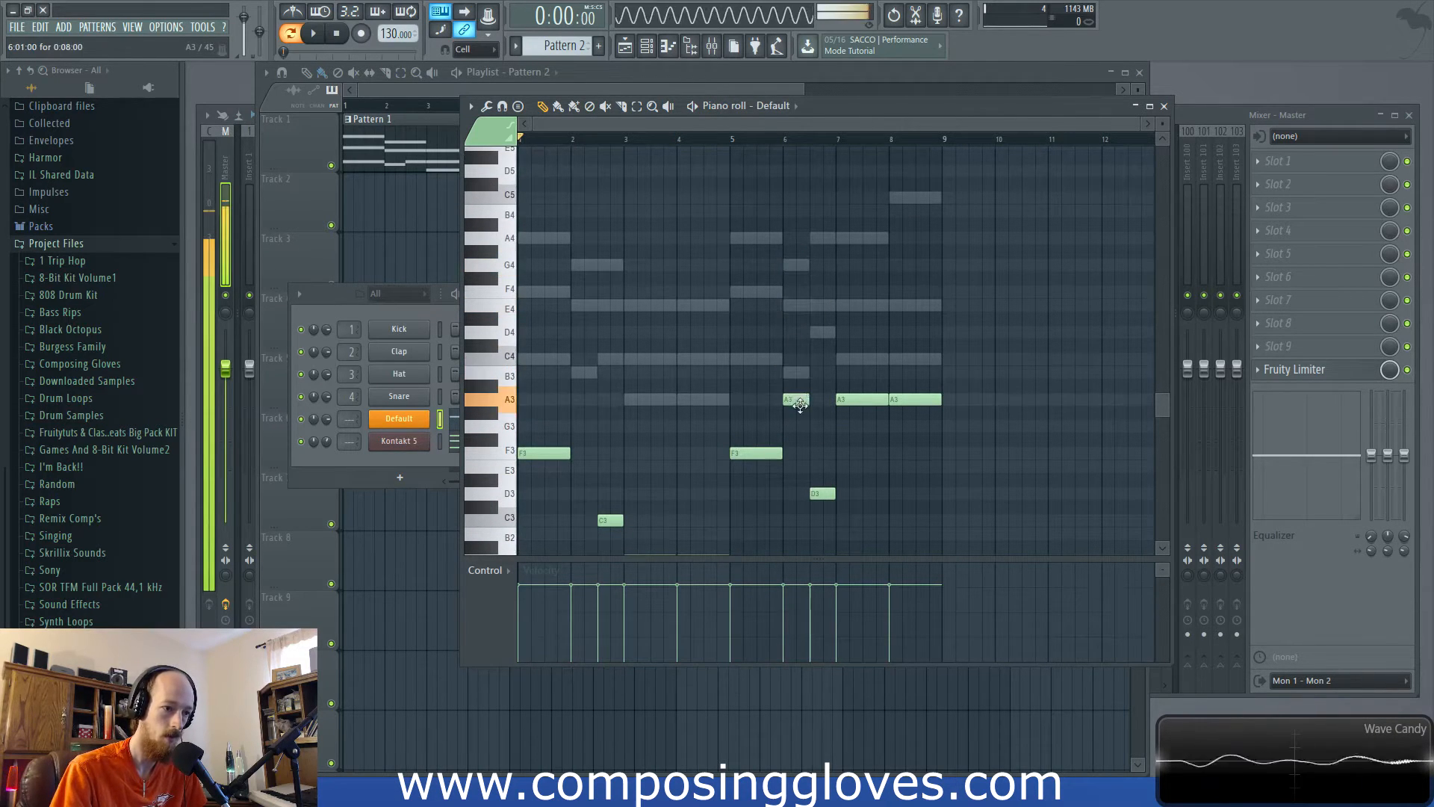
Step: Try lengthening the A3 and D3 notes in bar 6, restoring both to half a bar
click(825, 493)
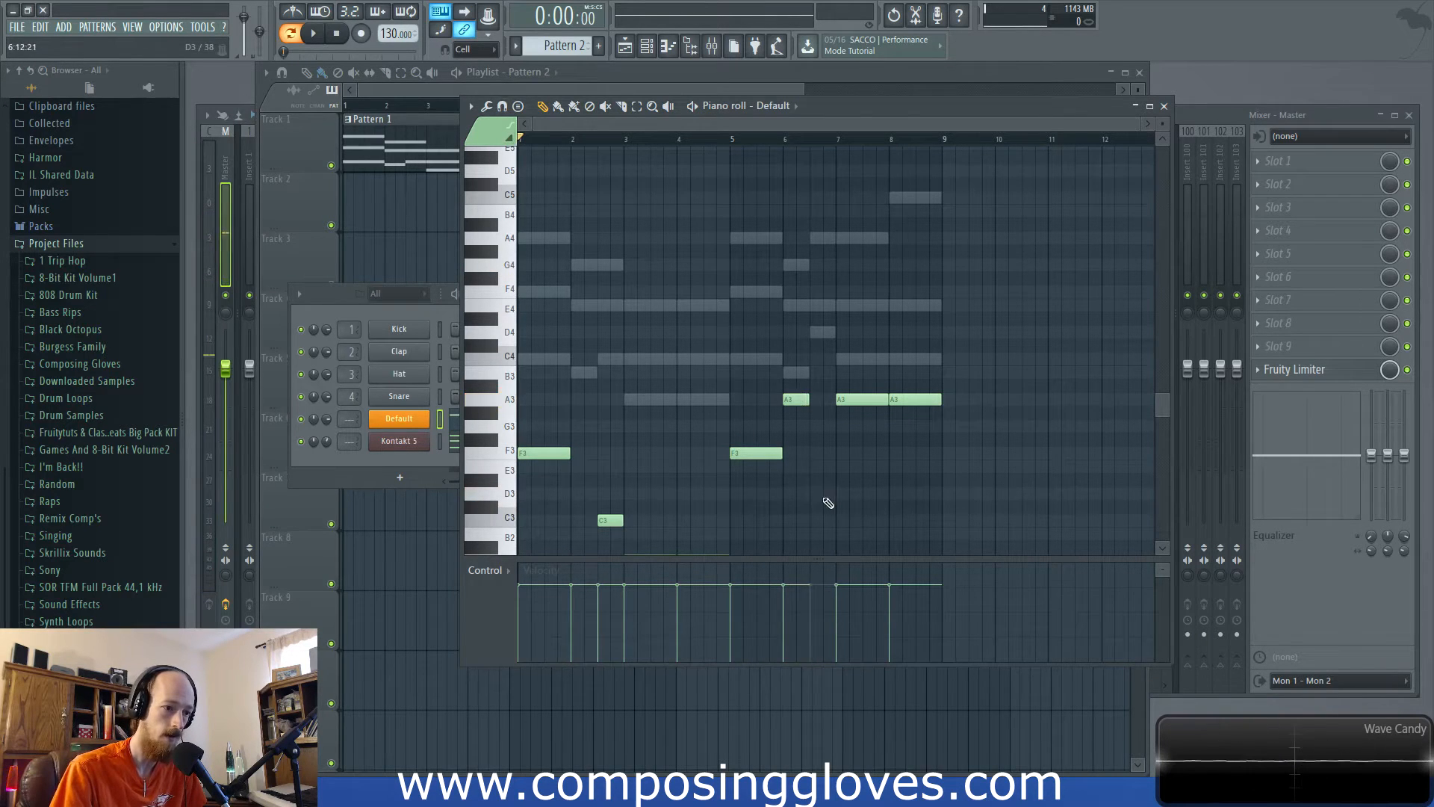
drag(834, 494, 849, 494)
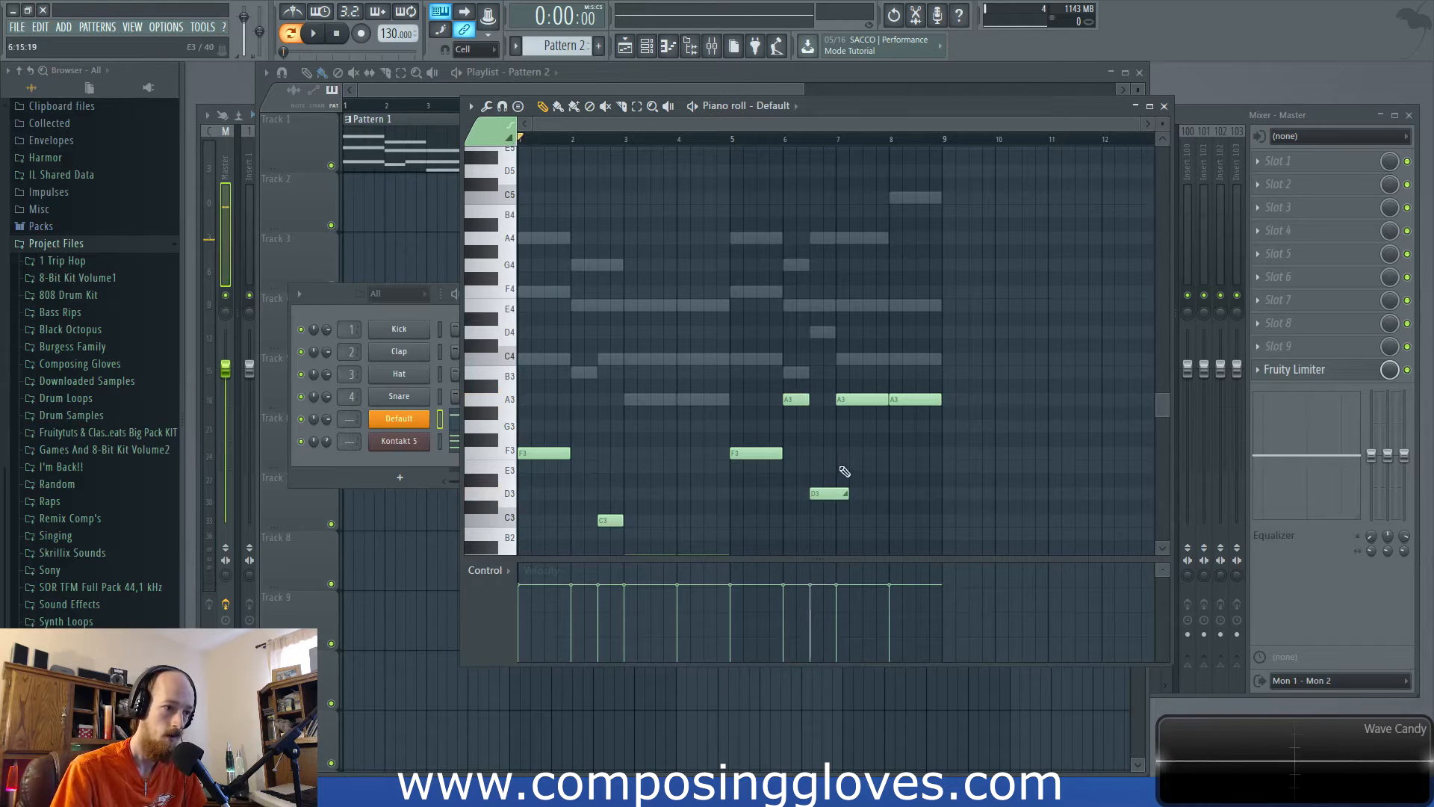
scroll(822, 422, down, 1)
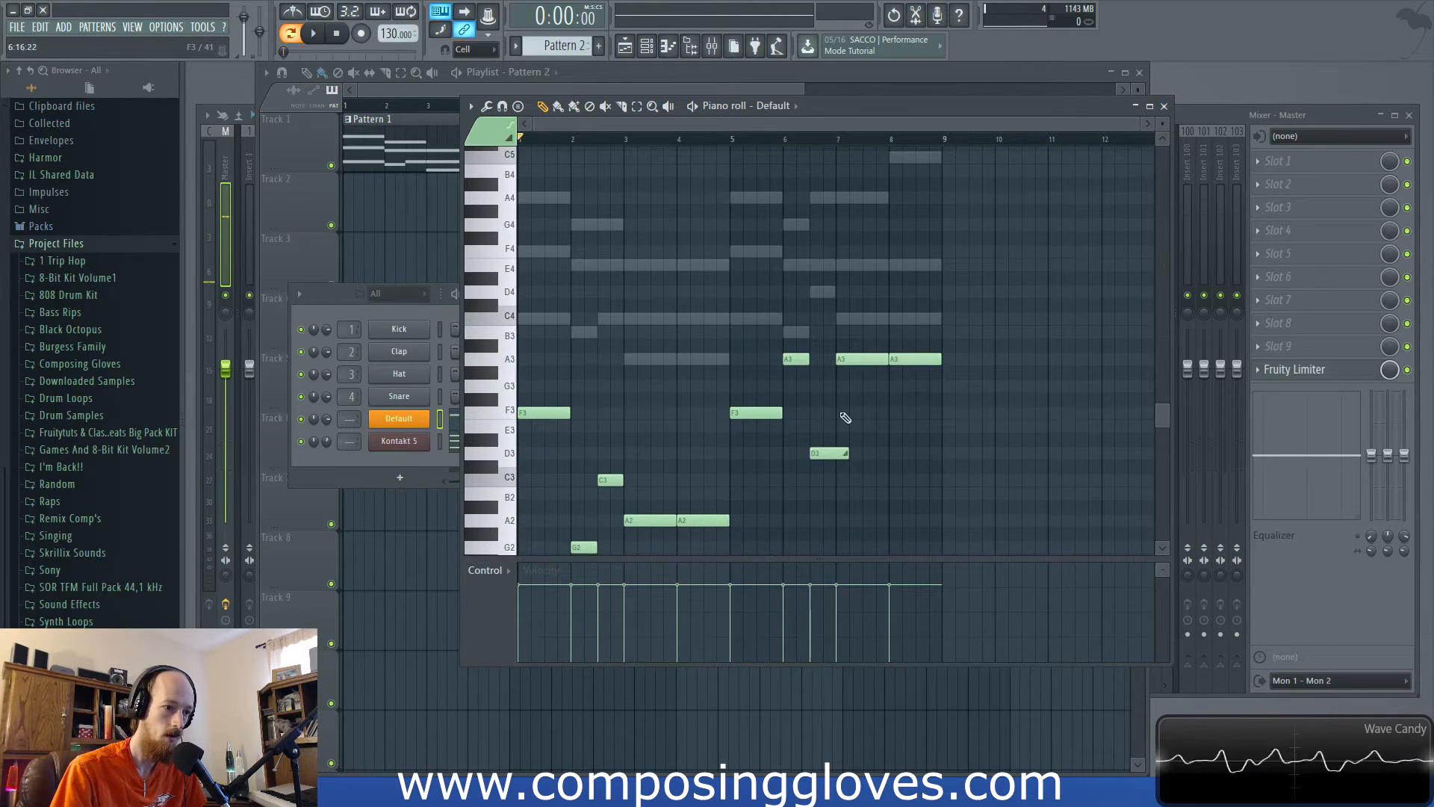
click(791, 361)
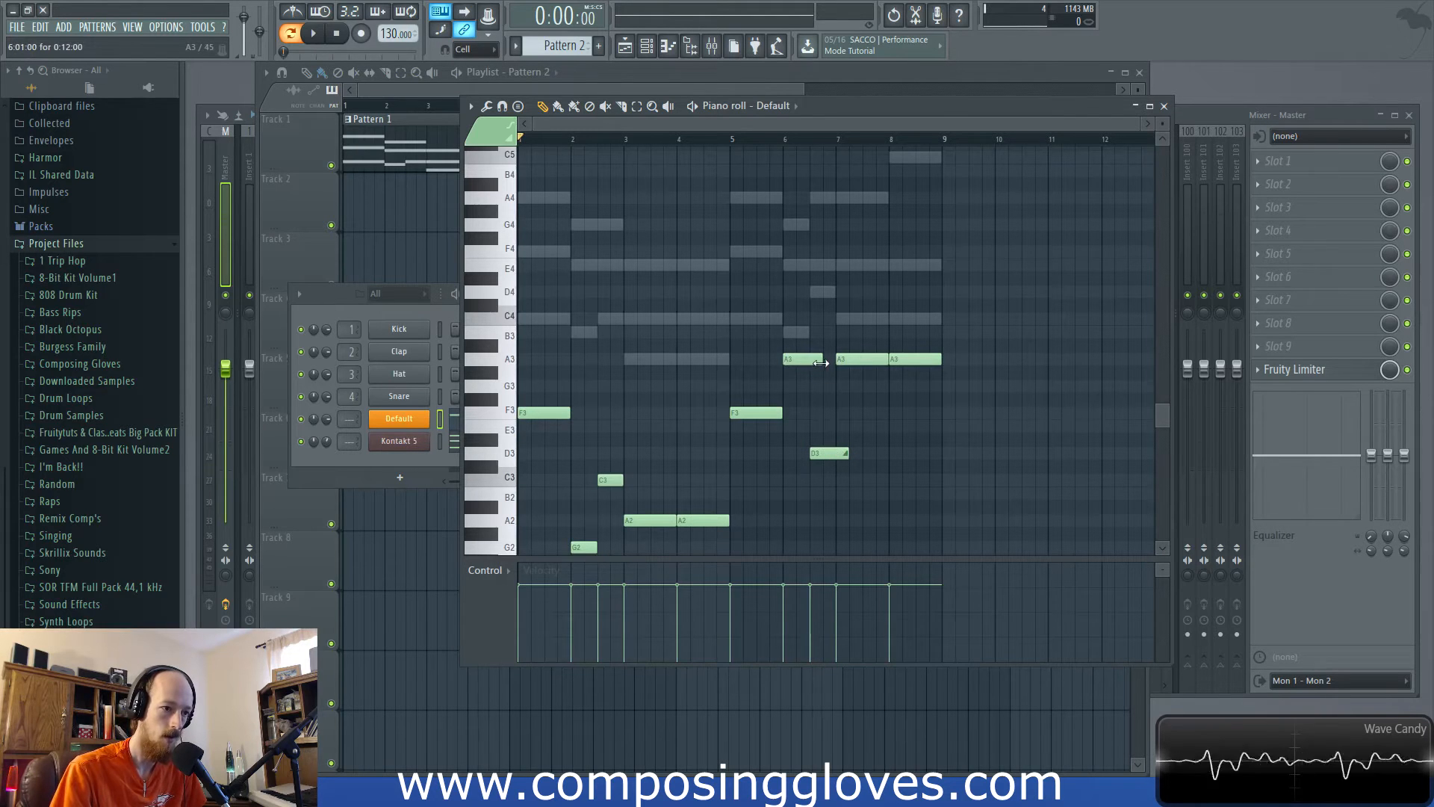
right_click(829, 453)
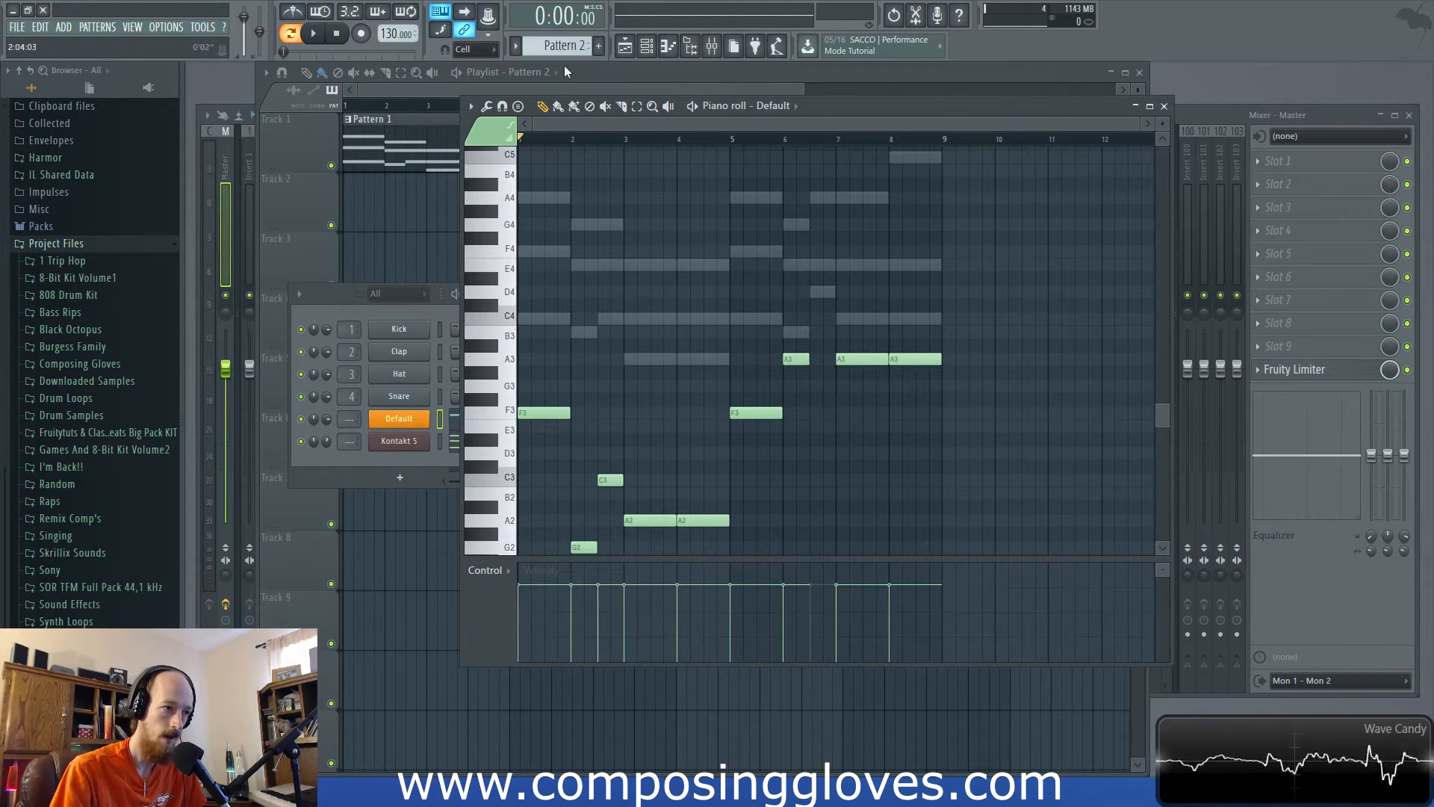
click(828, 454)
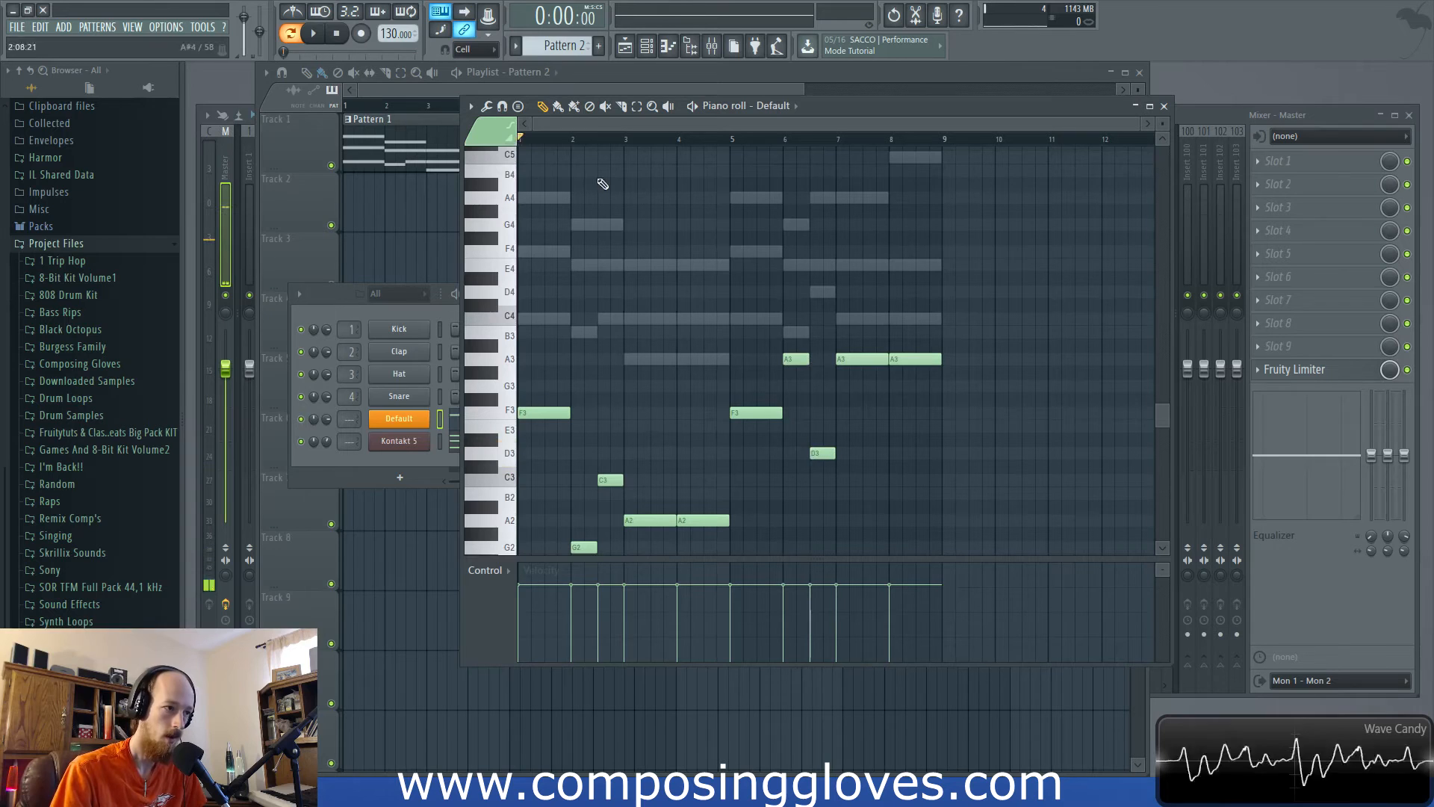
Step: Add a short A3 note at the very end of bar 6, leading into bar 7
click(816, 332)
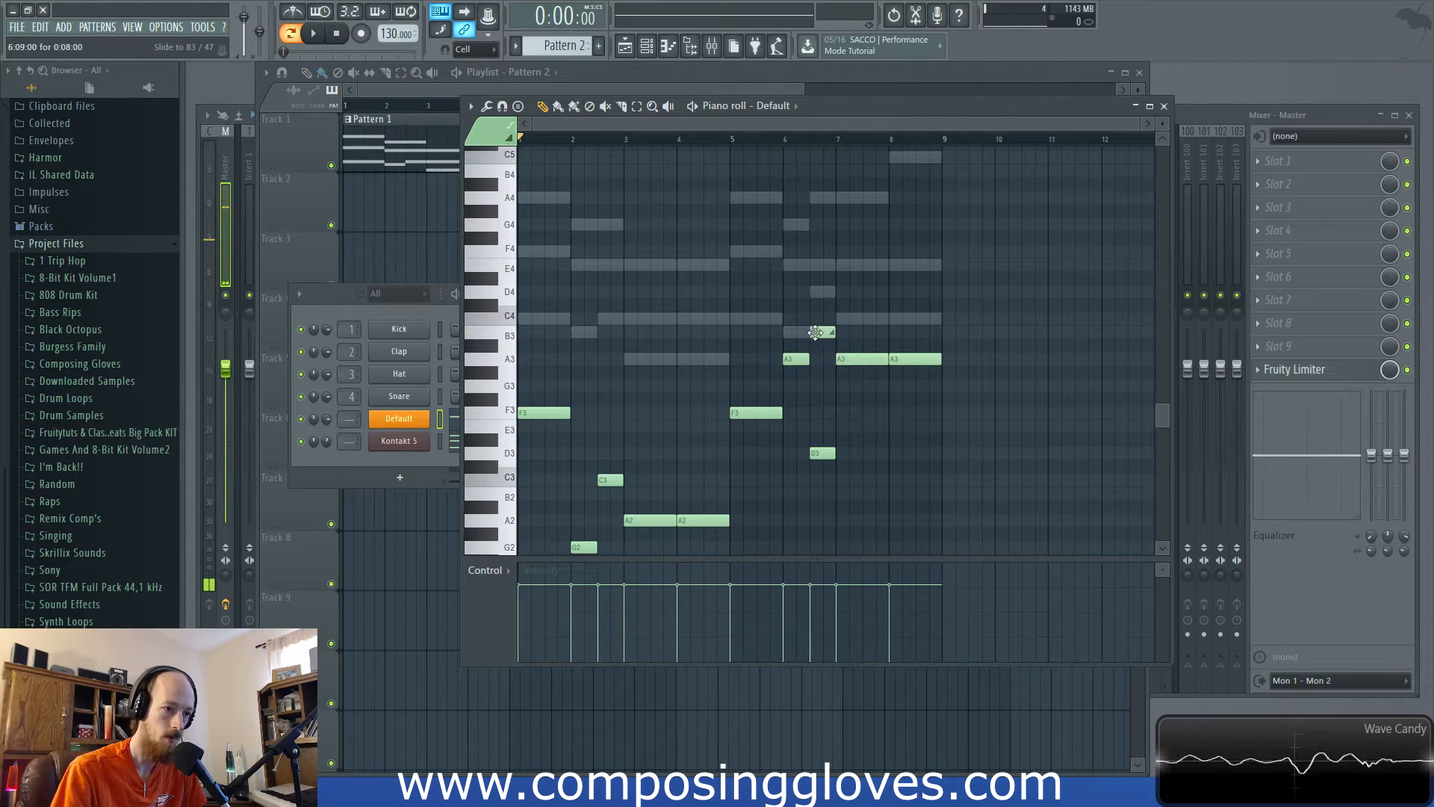
ctrl+scroll(811, 332, up, 3)
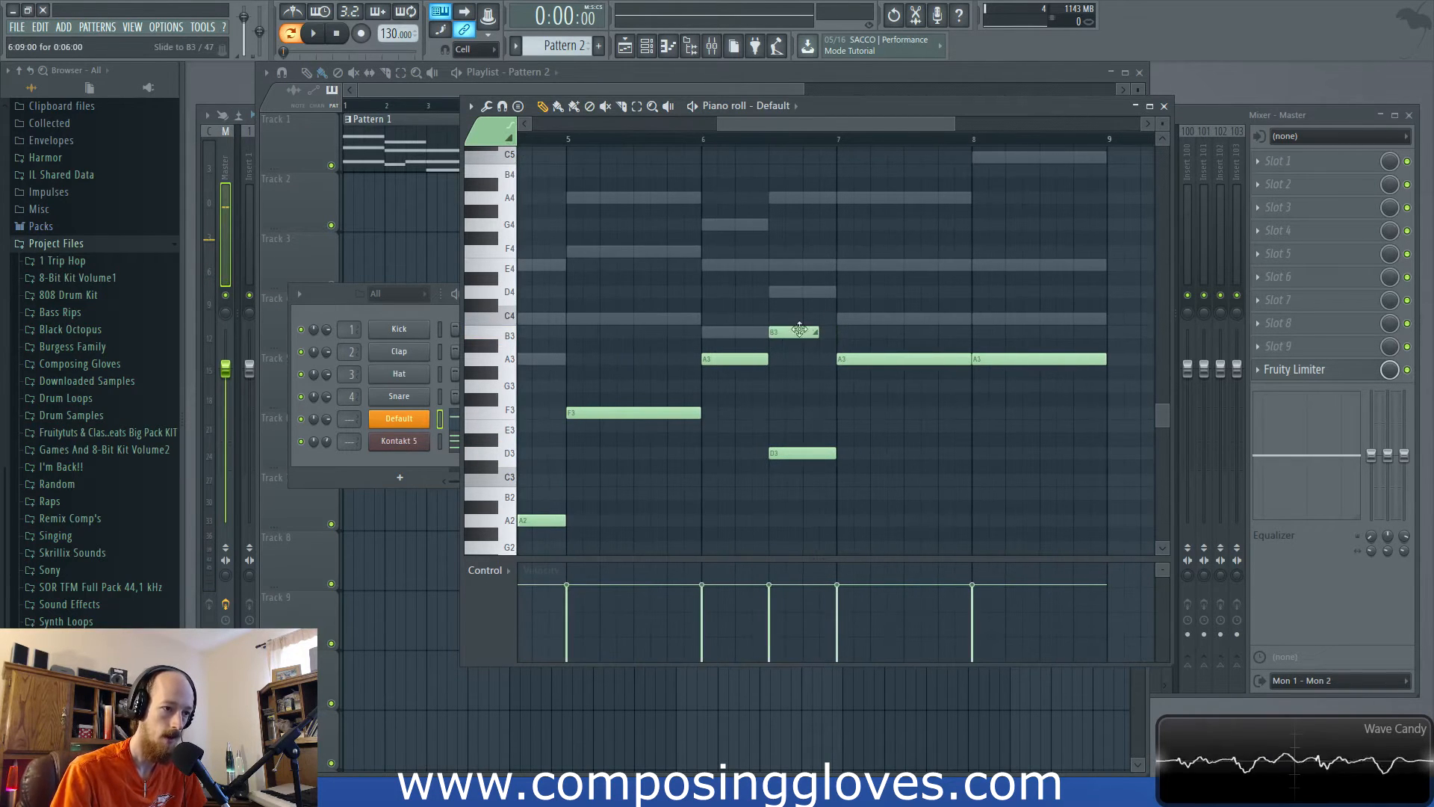
drag(777, 331, 827, 358)
ctrl+scroll(768, 336, down, 3)
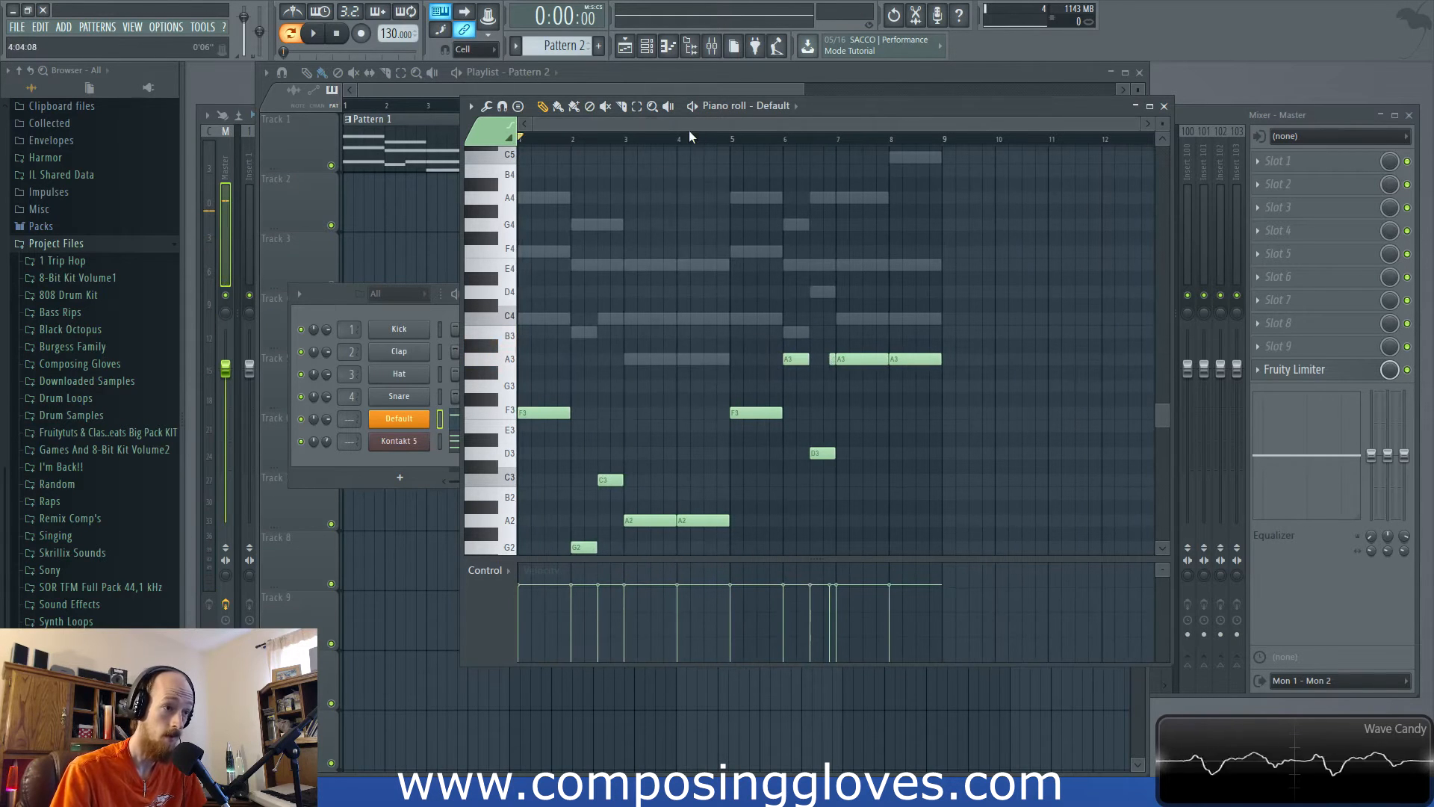
Step: Play the pattern from the start into bar 7 and examine bar 6's A3 bass note up close
scroll(643, 149, down, 2)
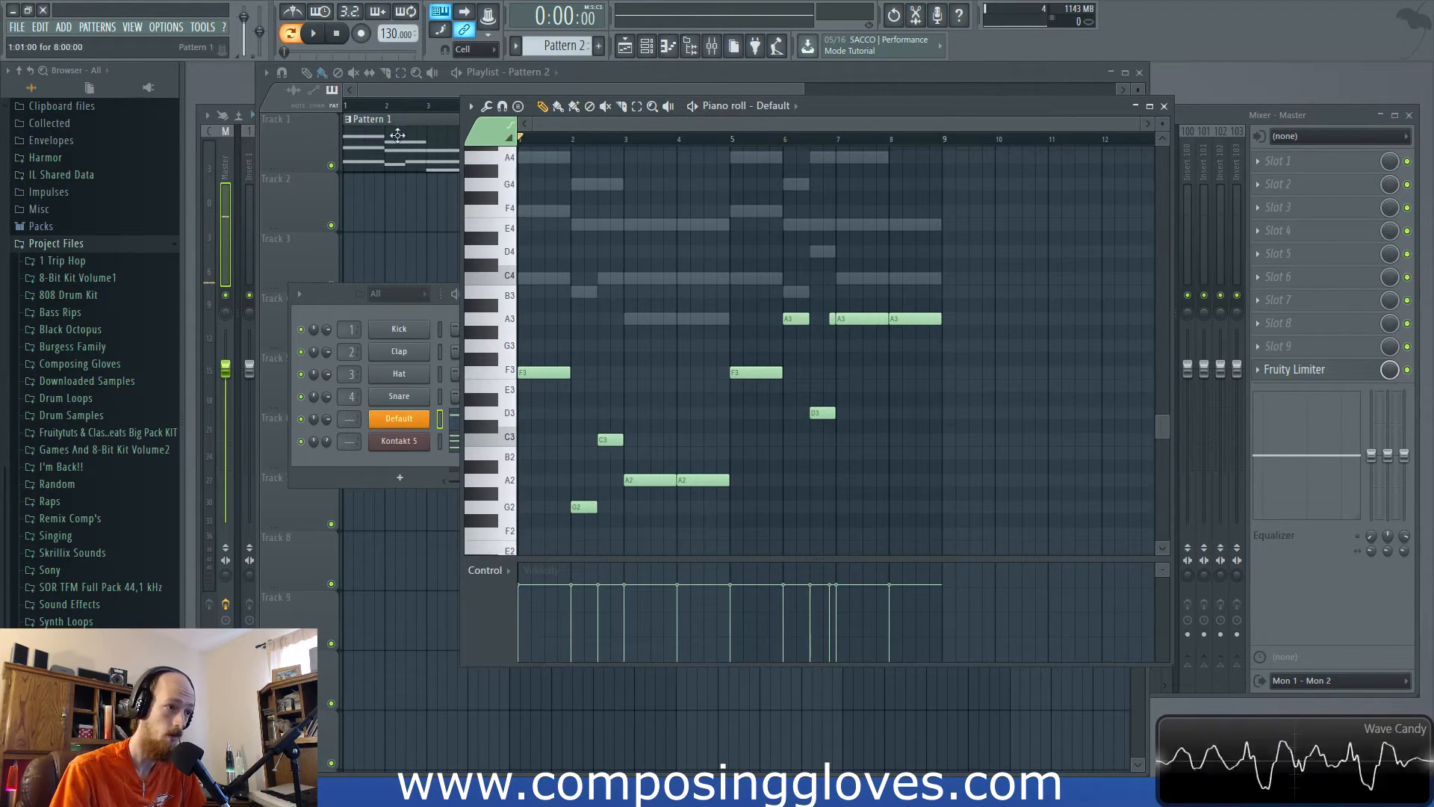
key(space)
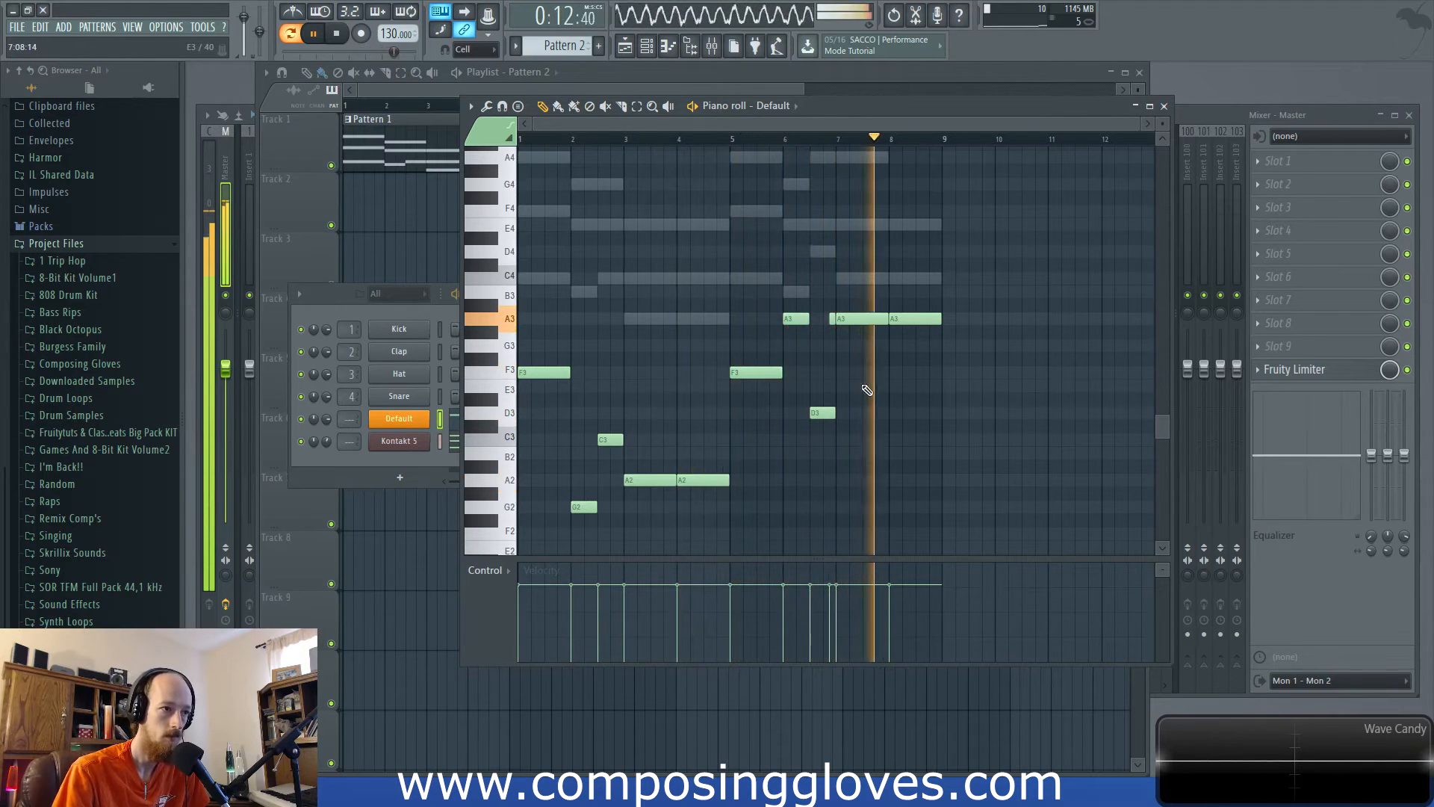
key(space)
scroll(824, 372, up, 2)
drag(768, 350, 919, 377)
scroll(812, 383, down, 1)
scroll(811, 382, down, 1)
click(897, 307)
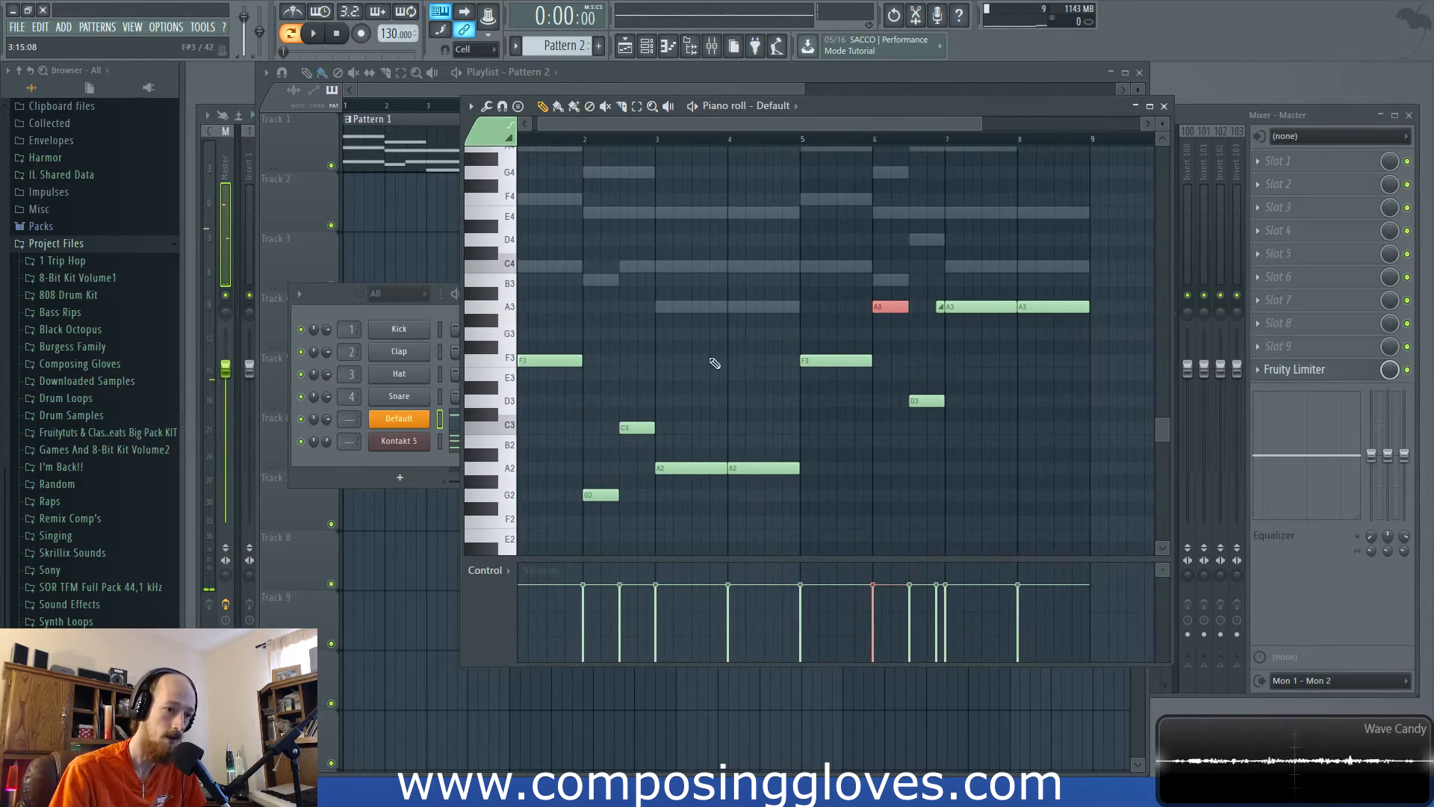
Step: Compare bar 2's G2 bass note with the chord above it, adding a temporary G4 note and deleting it
click(602, 494)
scroll(658, 392, up, 2)
scroll(657, 391, up, 4)
scroll(761, 391, down, 6)
scroll(761, 391, up, 6)
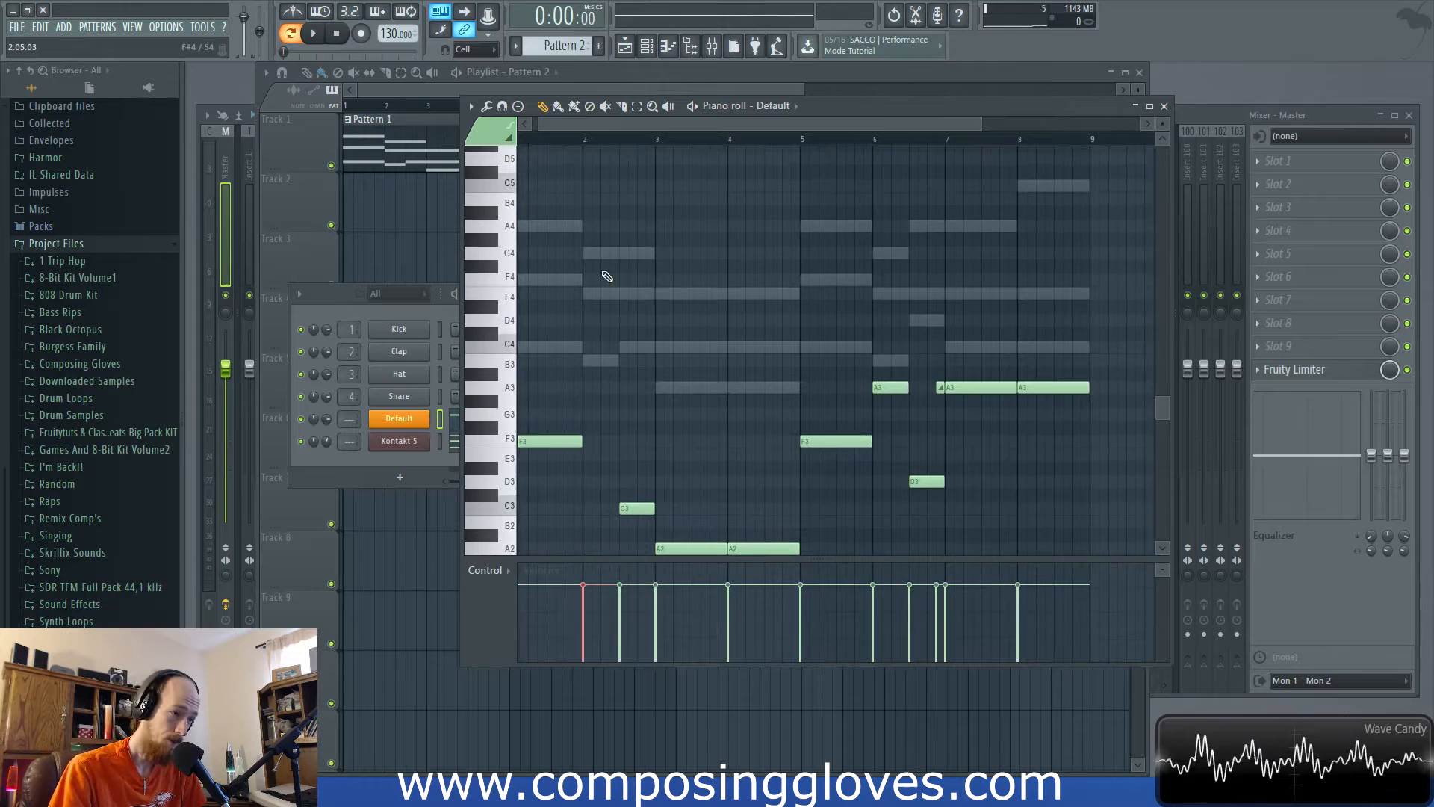
click(594, 254)
right_click(594, 252)
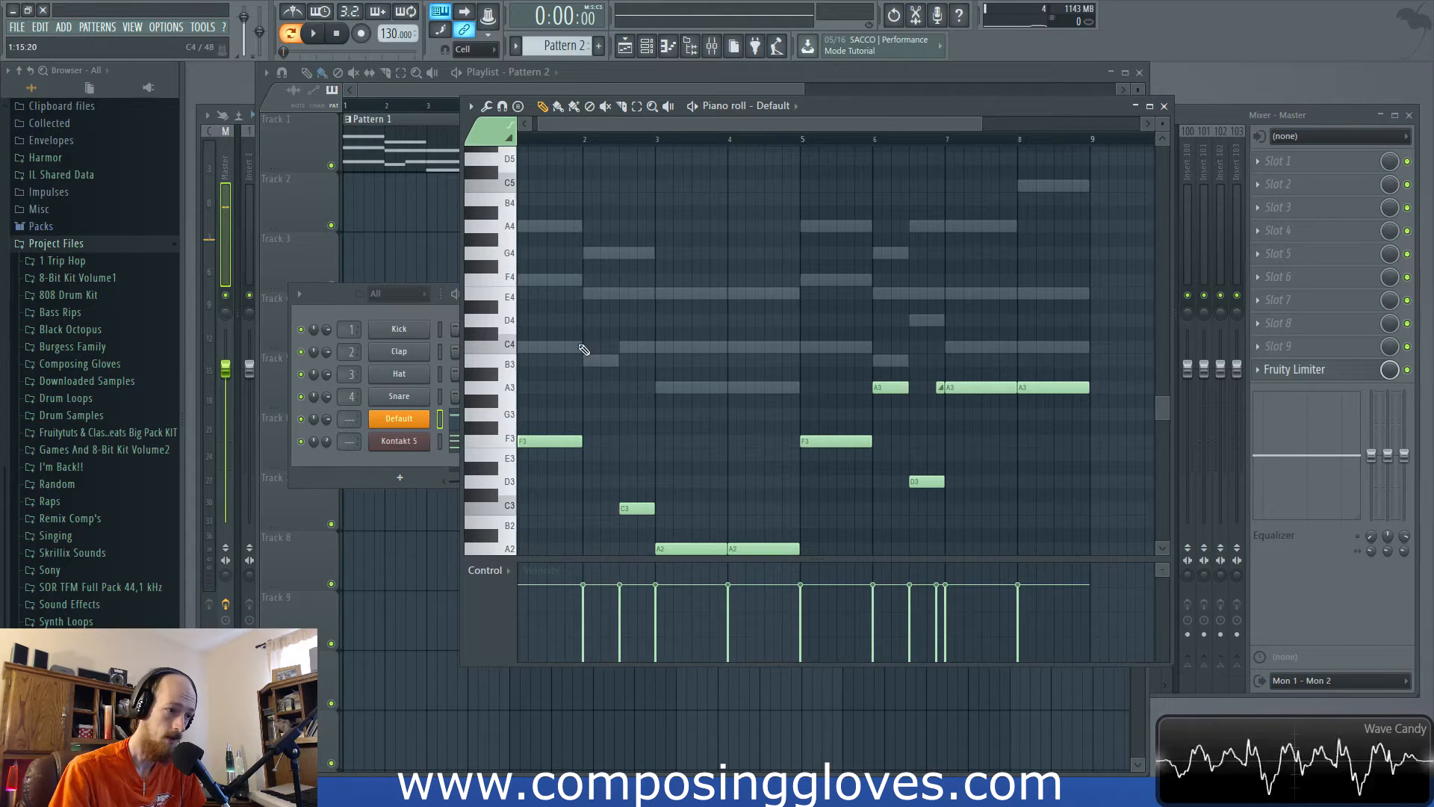
Step: Try bar 2's first note at C2, replace it with a C3 spanning the whole bar, and play from bar 2
scroll(610, 375, down, 6)
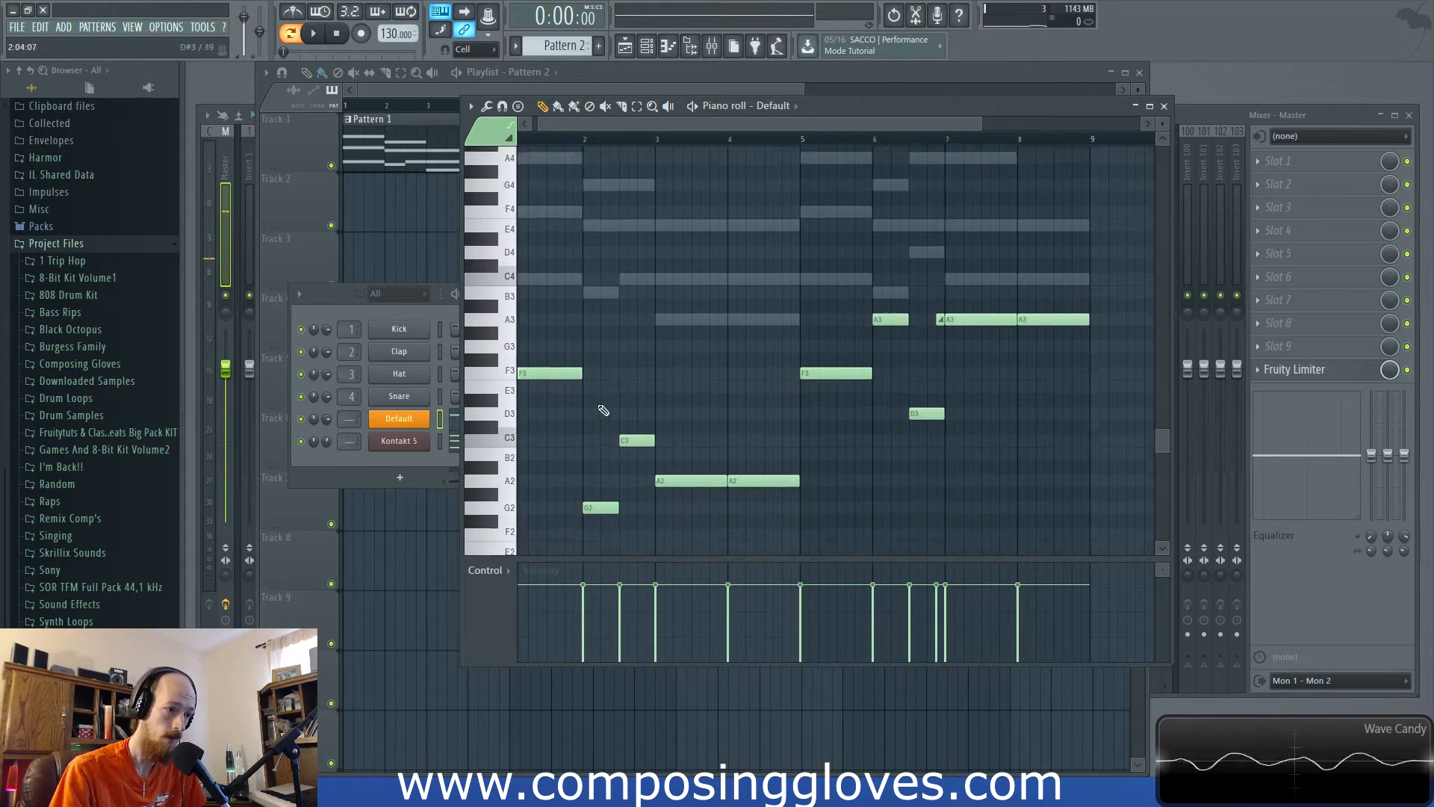
drag(601, 416, 620, 521)
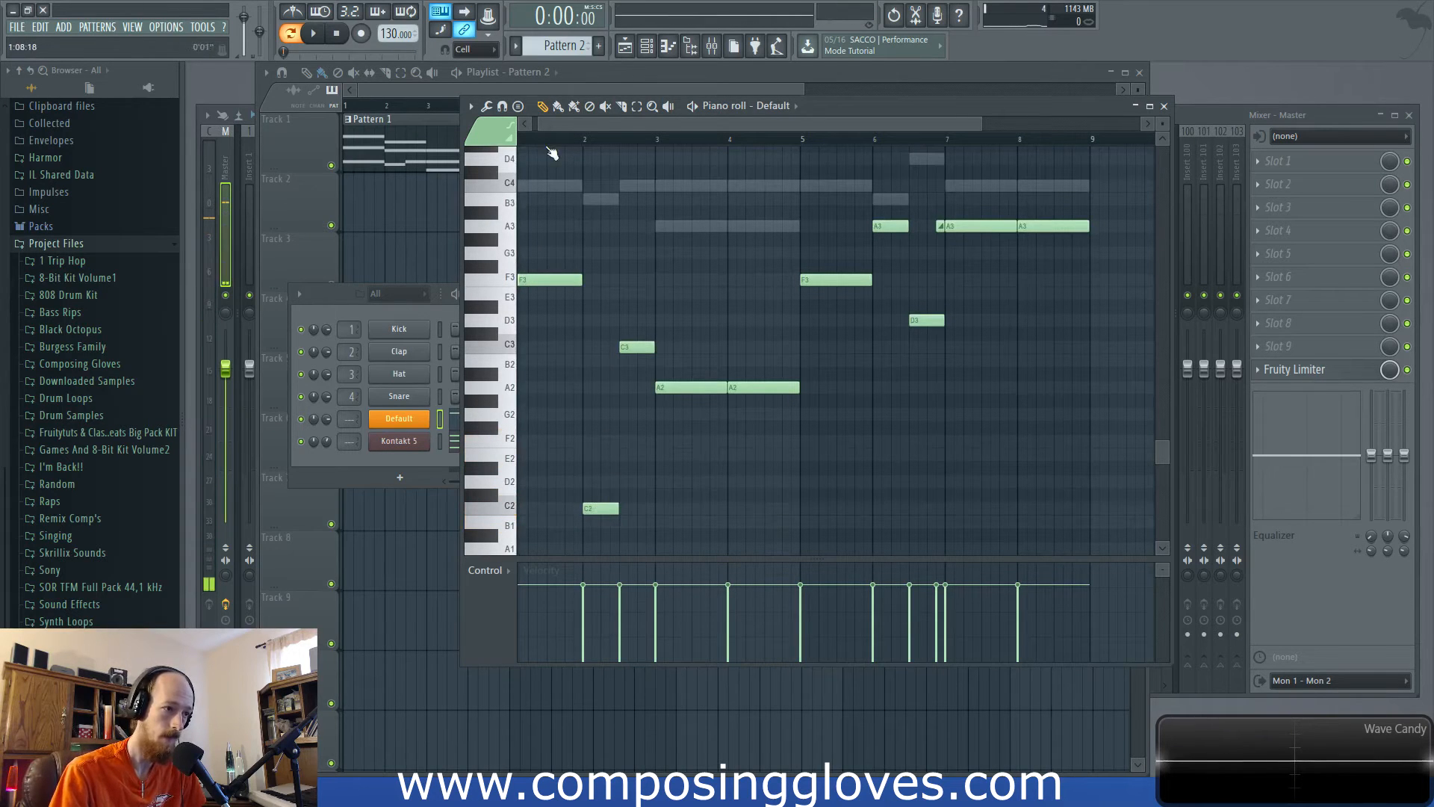
right_click(611, 508)
mouse_move(653, 348)
mouse_down()
mouse_move(618, 350)
mouse_move(651, 338)
mouse_up()
click(589, 140)
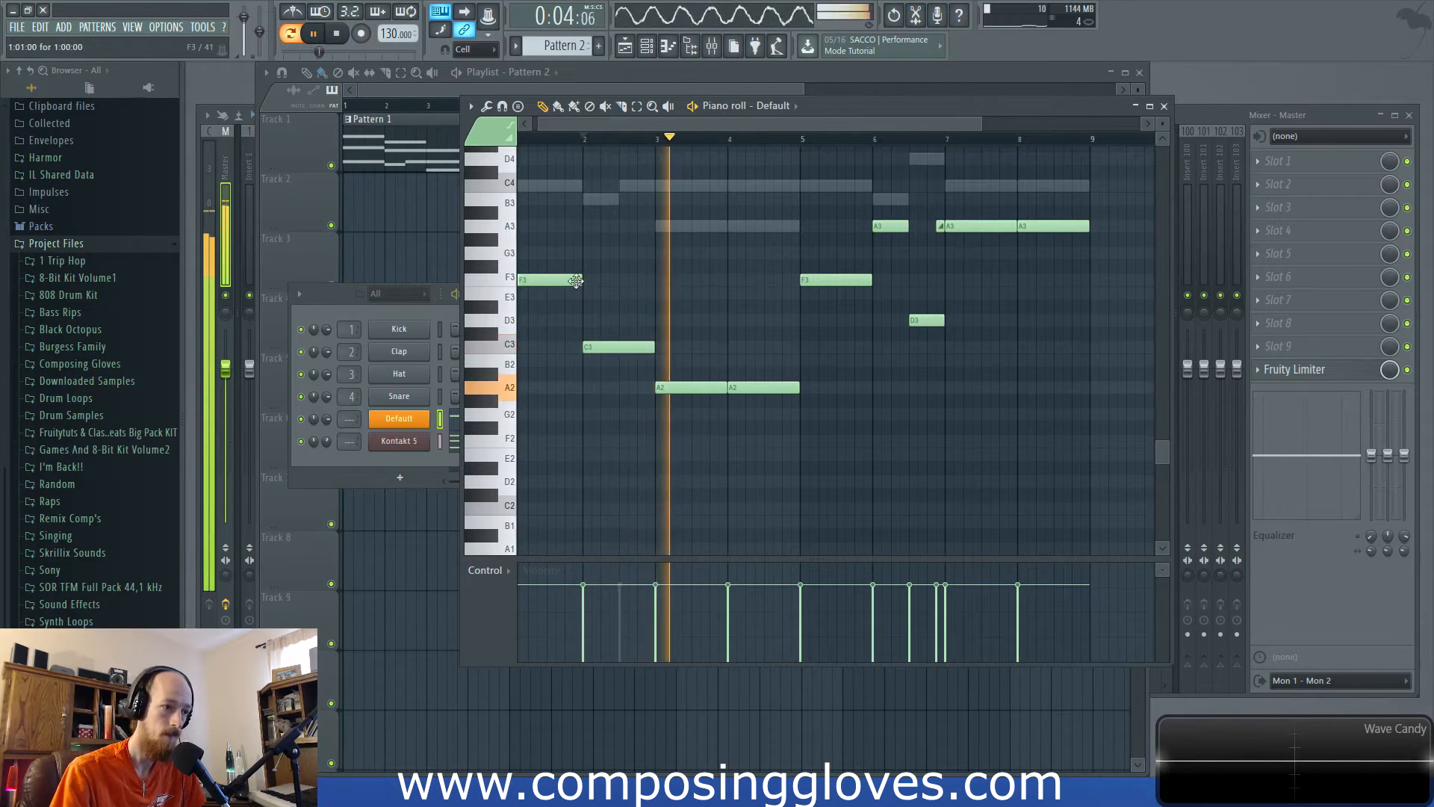
key(space)
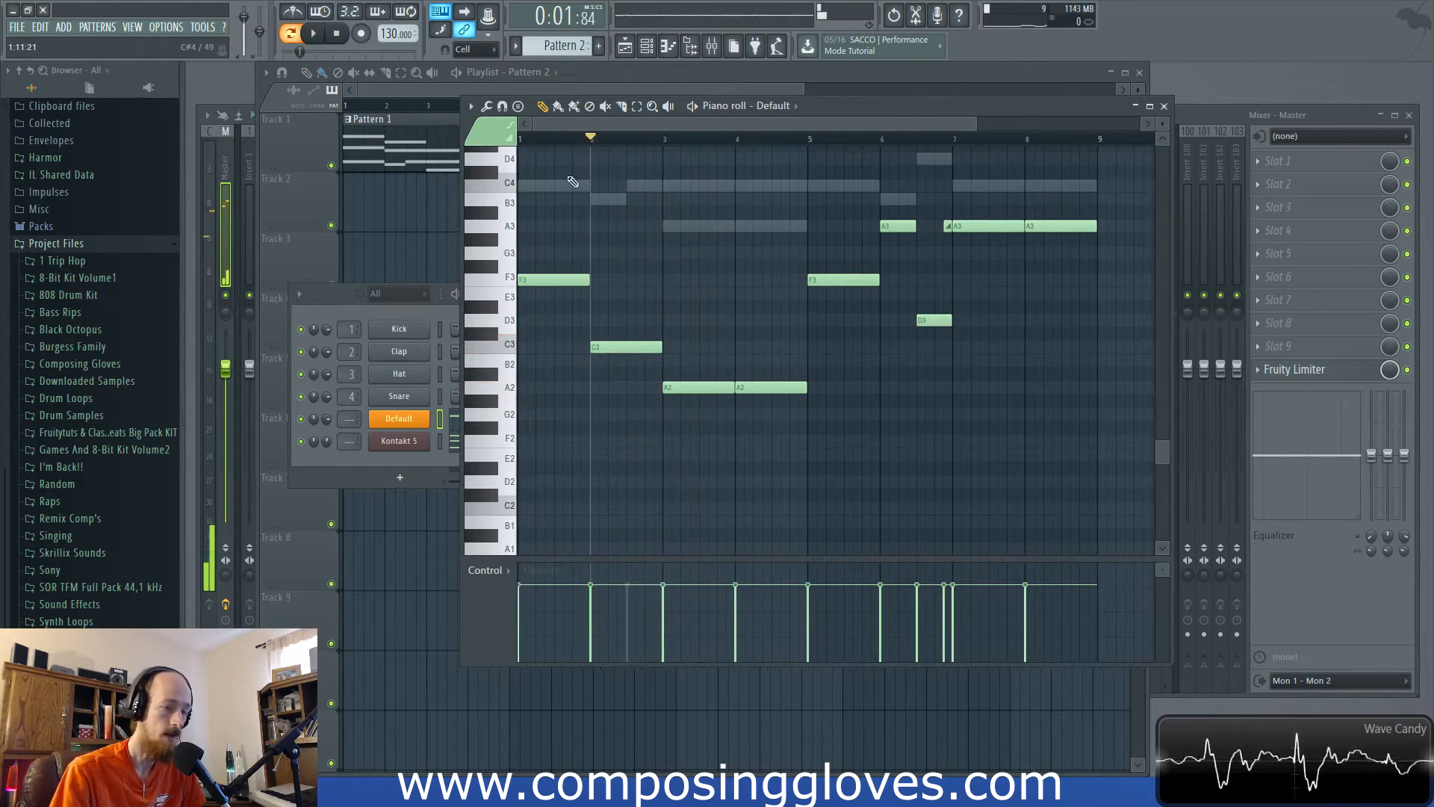
Step: Divide bar 2 into a half-bar B2 followed by a half-bar C3 and play from bar 2
mouse_move(632, 348)
mouse_down()
mouse_move(669, 348)
mouse_move(626, 368)
mouse_up()
click(596, 363)
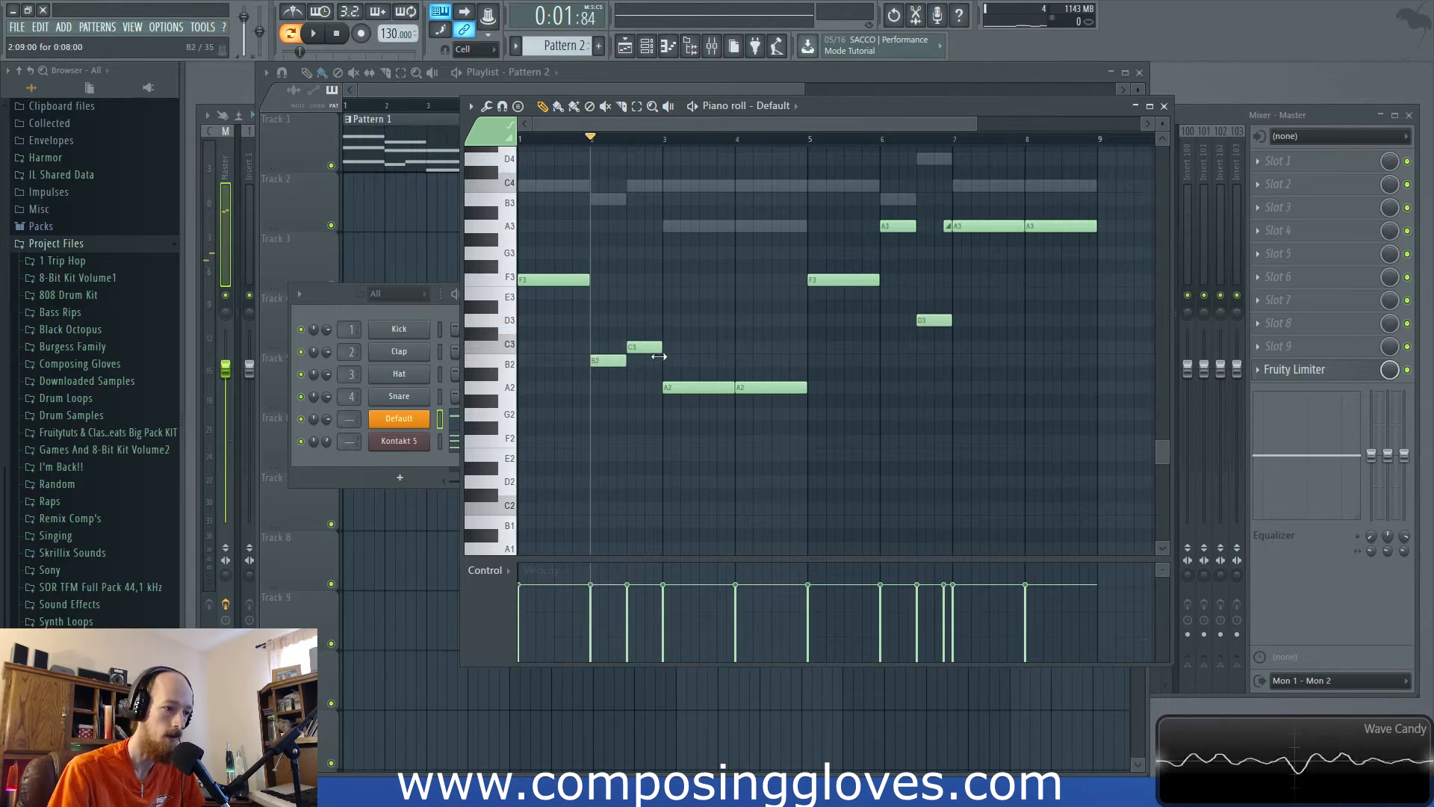
key(space)
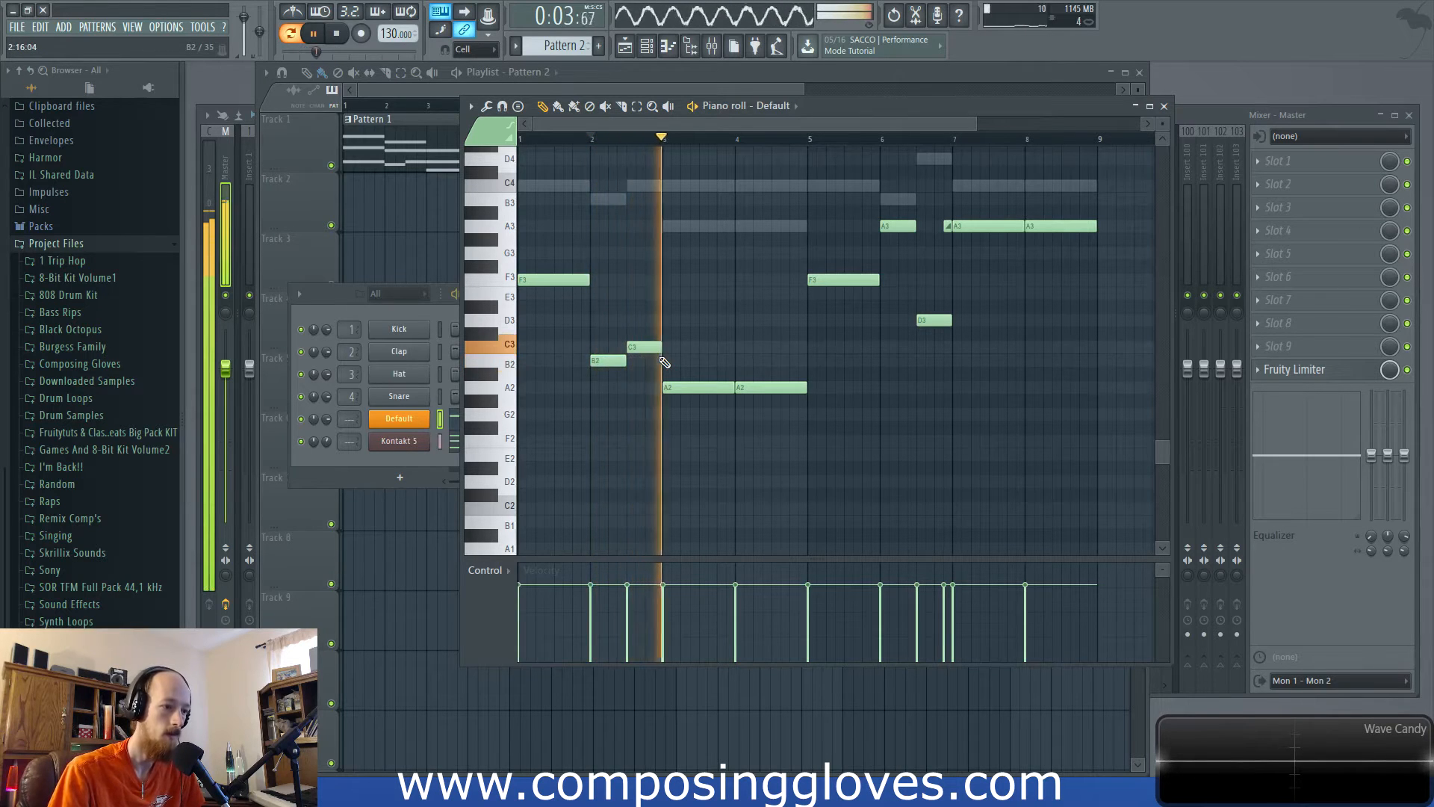
key(space)
Step: Mark bar 2's two bass notes for comparison, deselect them, and move bar 6's first bass note to G3
drag(596, 333, 645, 377)
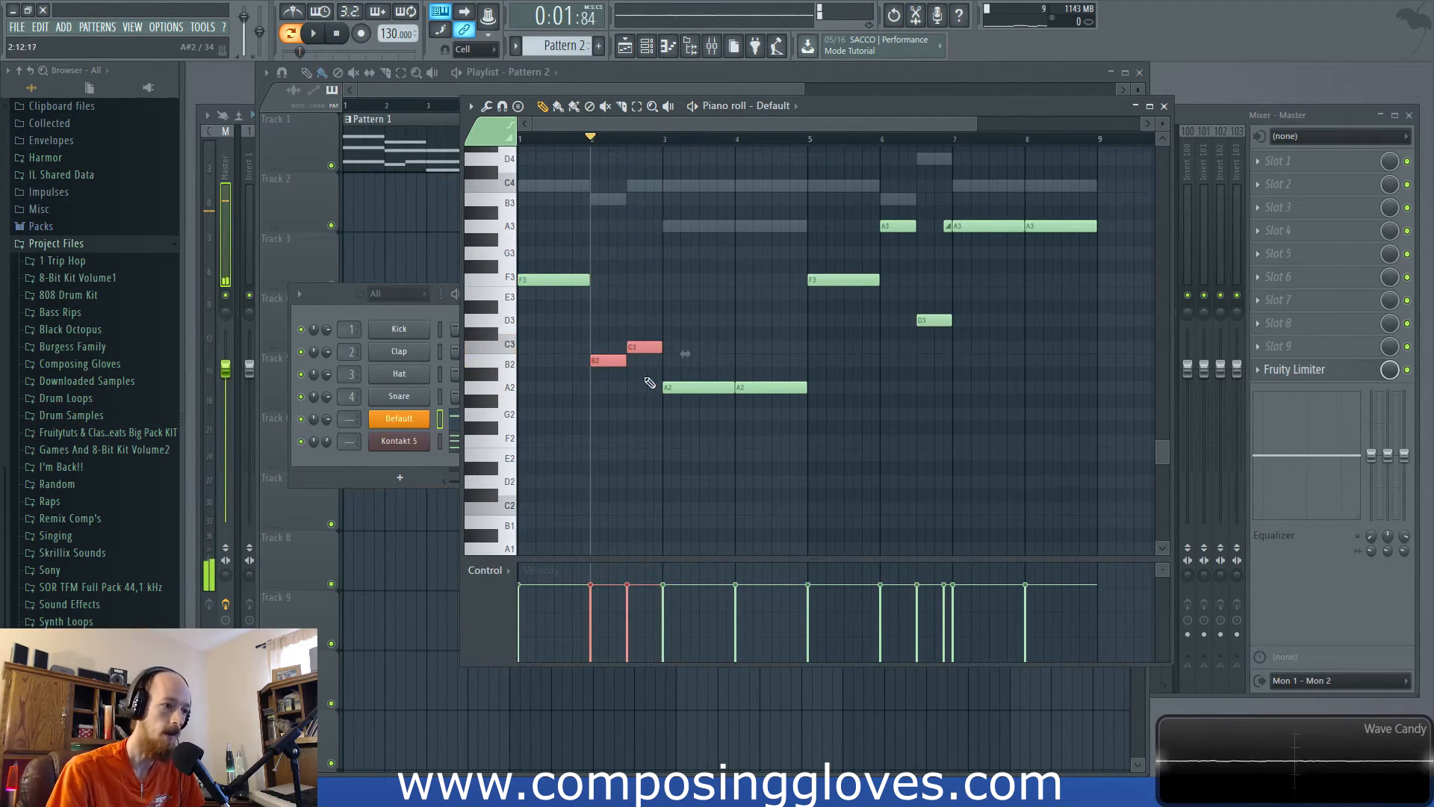
ctrl+click(914, 266)
drag(900, 230, 902, 250)
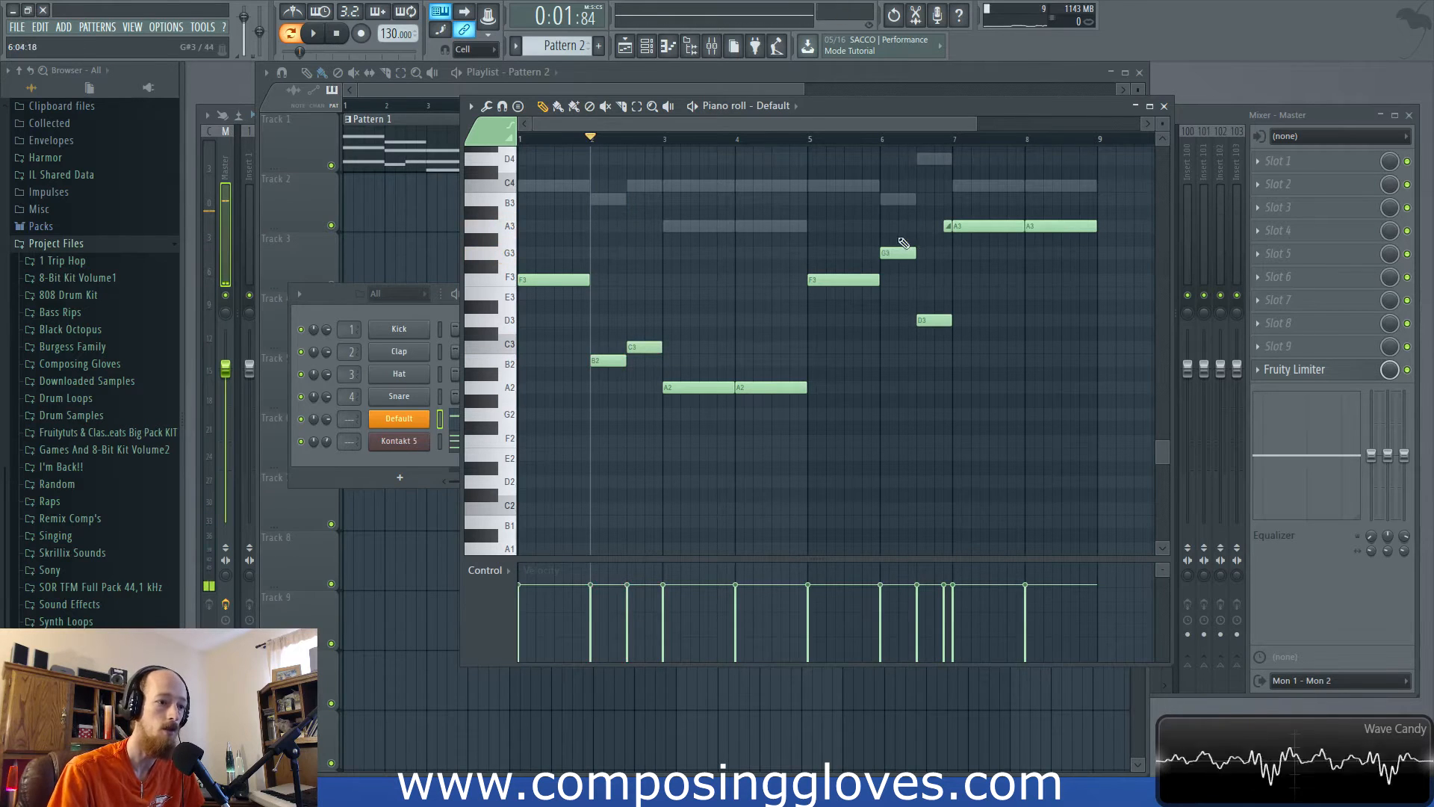
Step: Move bar 1's bass note to A2, audition a temporary A4 above it, and play from the beginning
drag(589, 141, 535, 139)
drag(558, 281, 557, 404)
scroll(557, 404, up, 4)
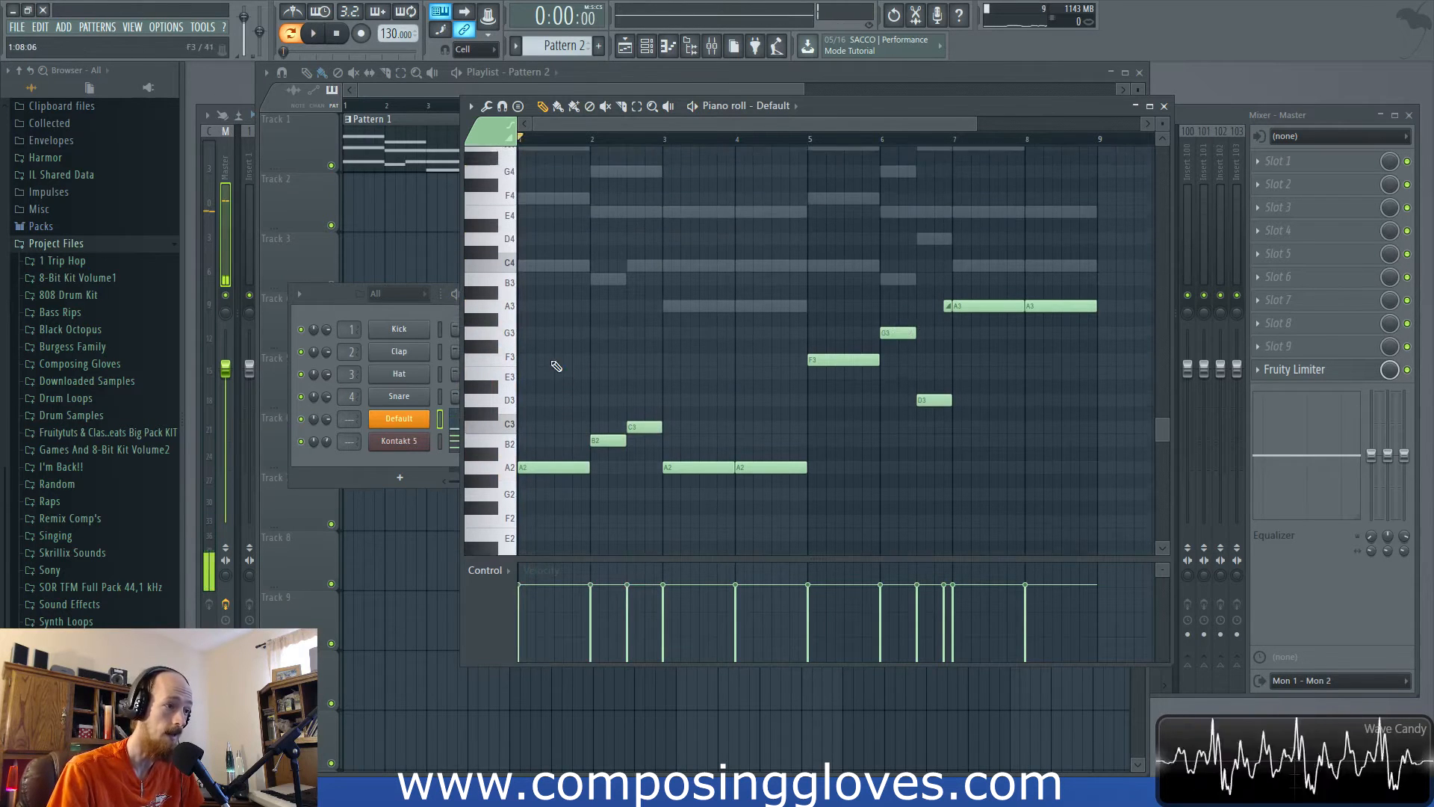
click(526, 227)
right_click(565, 226)
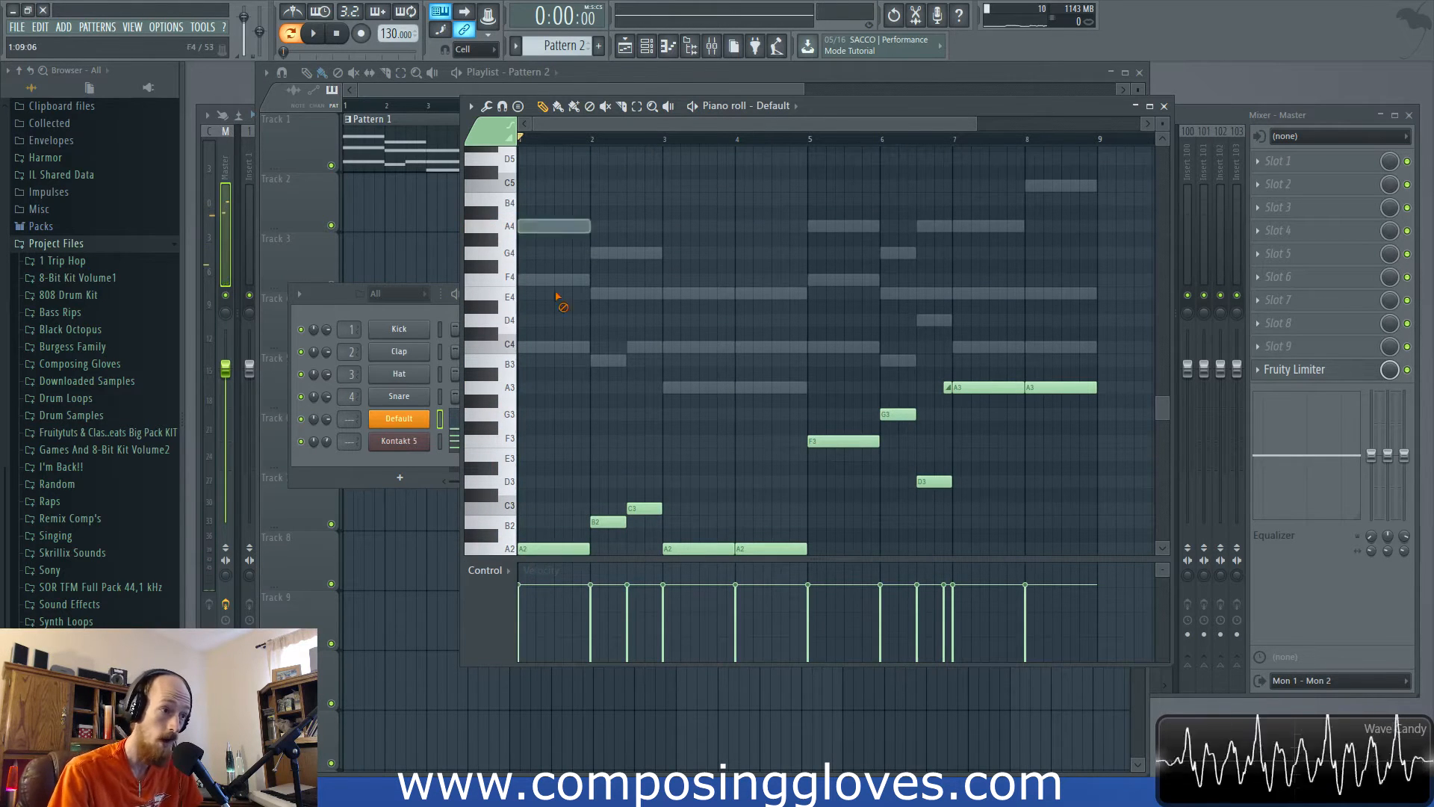
scroll(574, 324, down, 2)
key(space)
key(space)
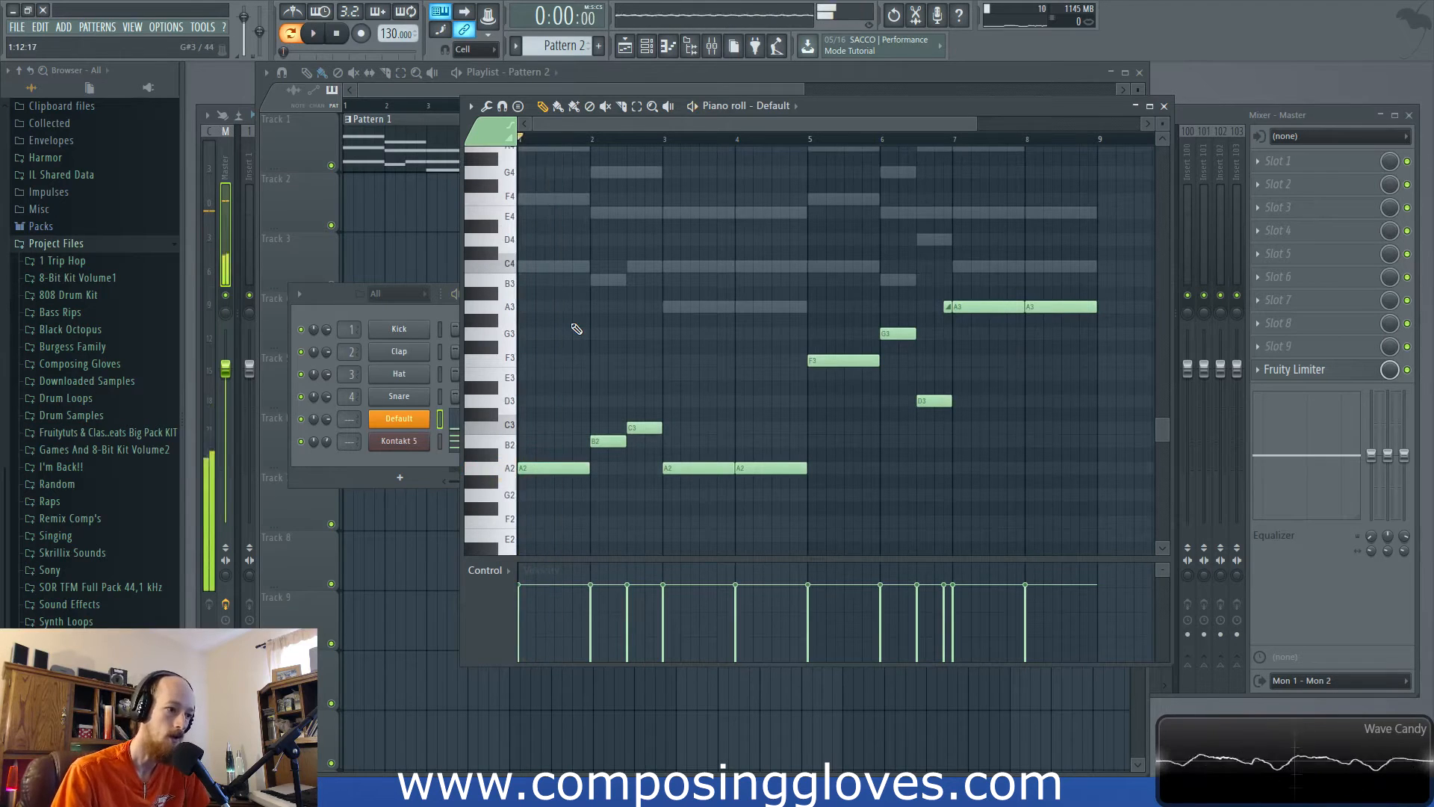
Step: Move bar 1's bass note to F2 and play the pattern from the beginning
drag(554, 465, 556, 520)
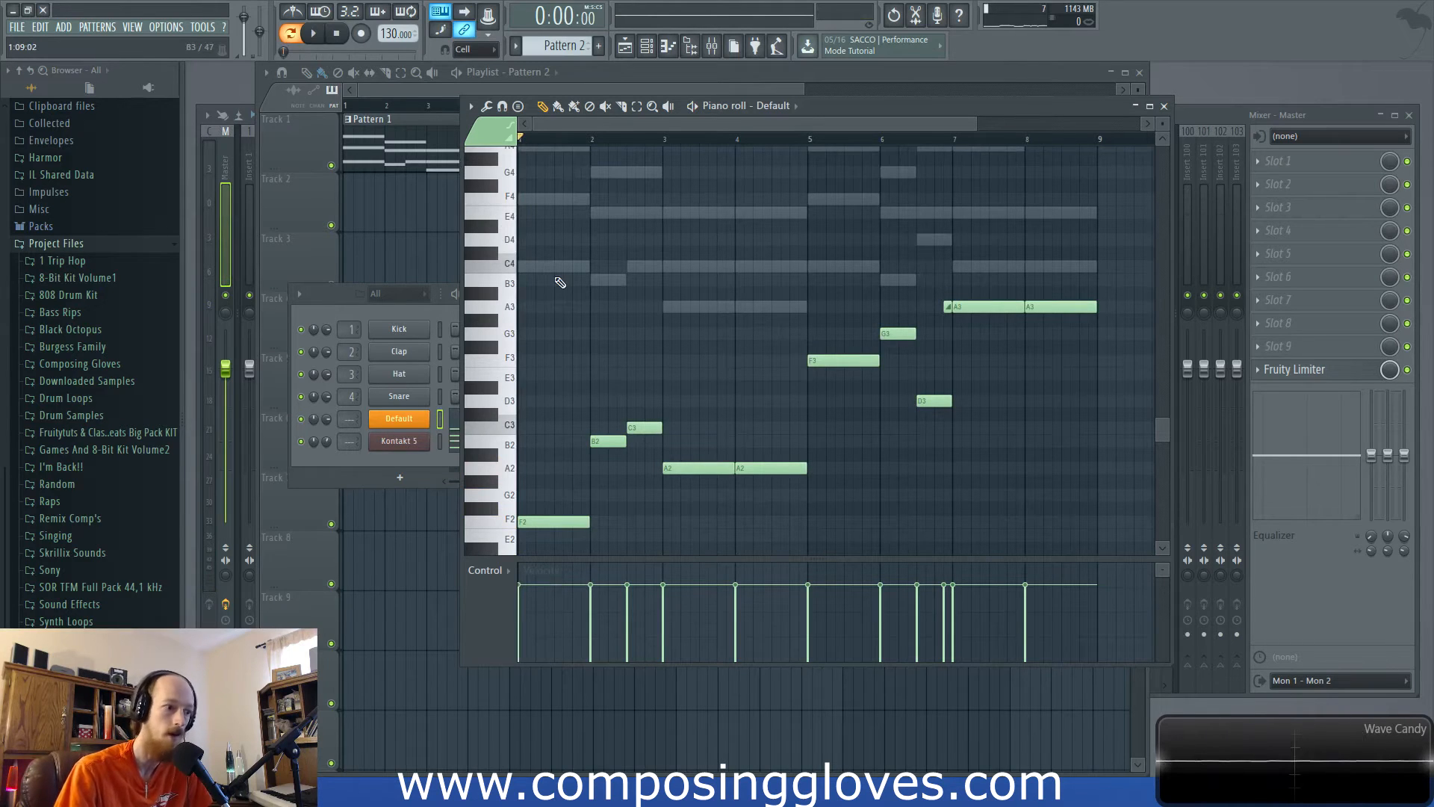
key(space)
key(space)
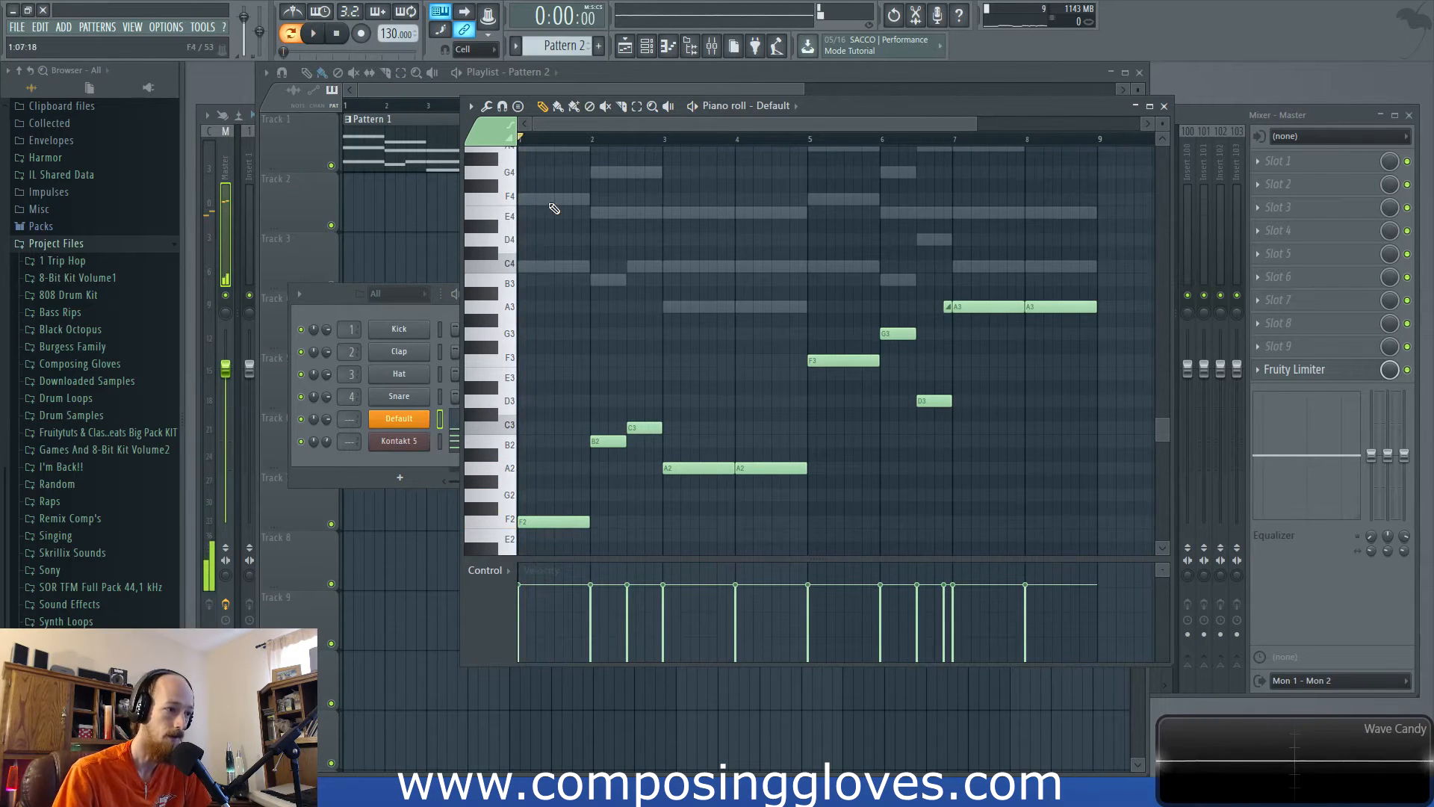
scroll(545, 336, down, 2)
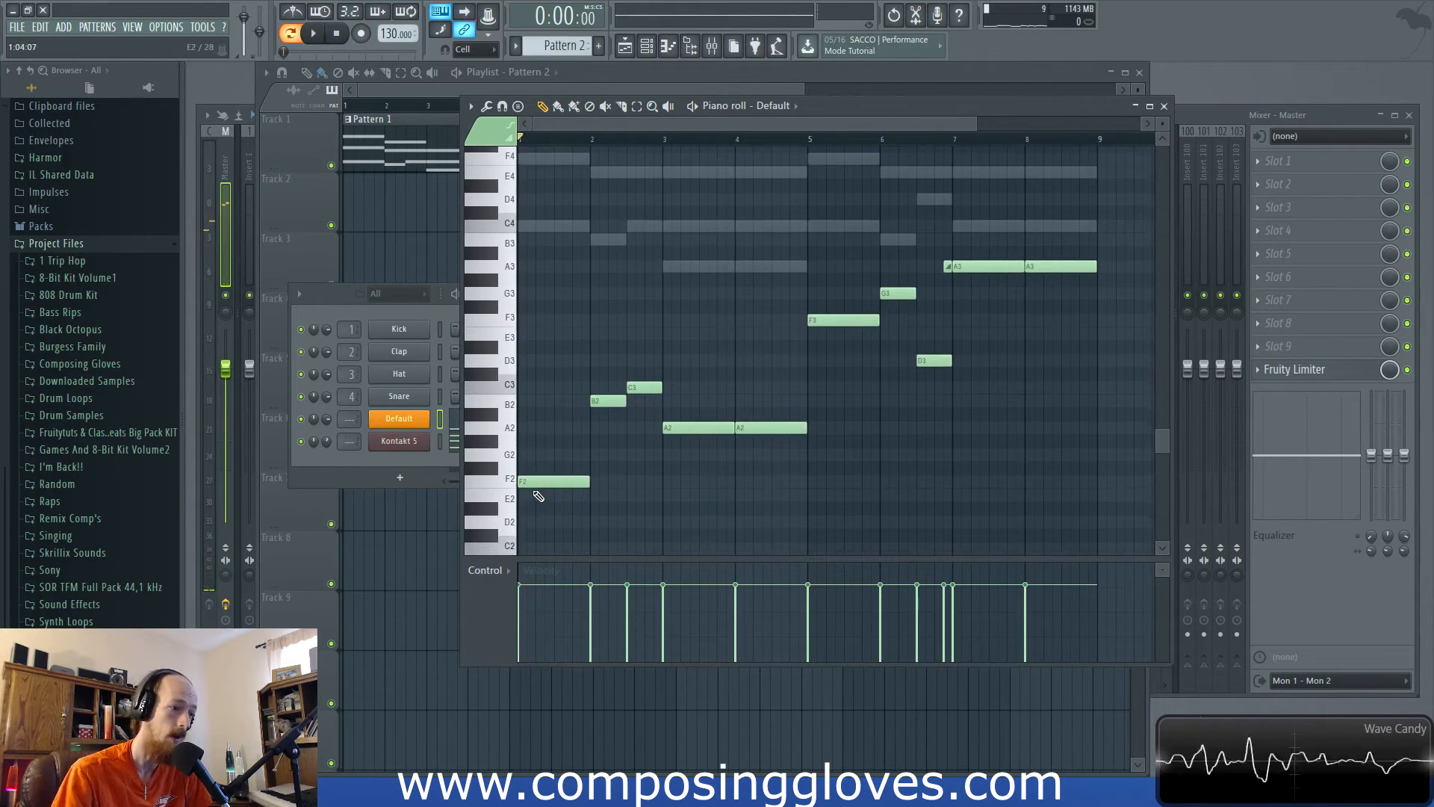
Step: Try bar 1's bass note at C3 and play the pattern from the beginning
drag(541, 482, 541, 386)
key(space)
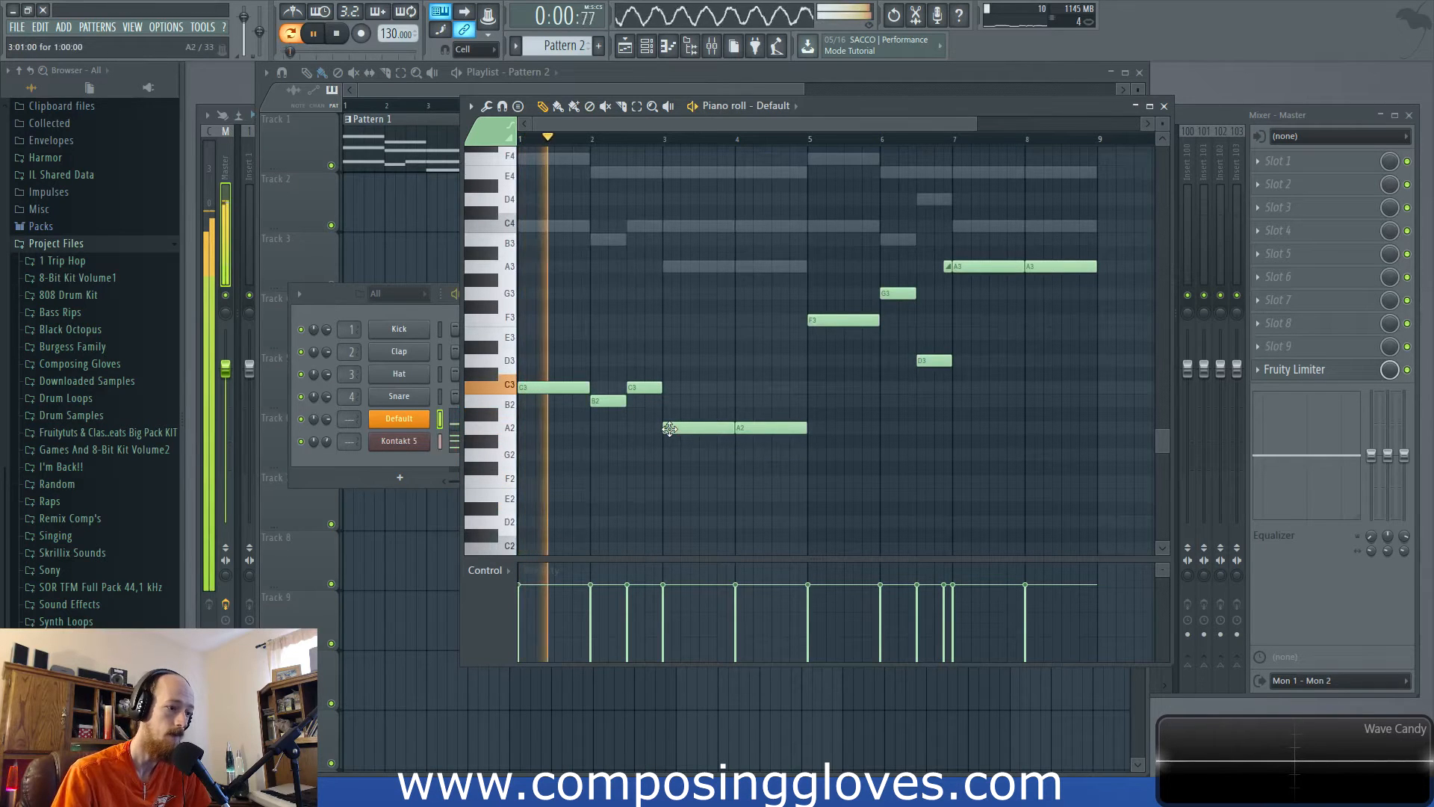
key(space)
Step: Return bar 1's bass note to F2 and play the opening of the pattern again
drag(527, 387, 549, 481)
key(space)
key(space)
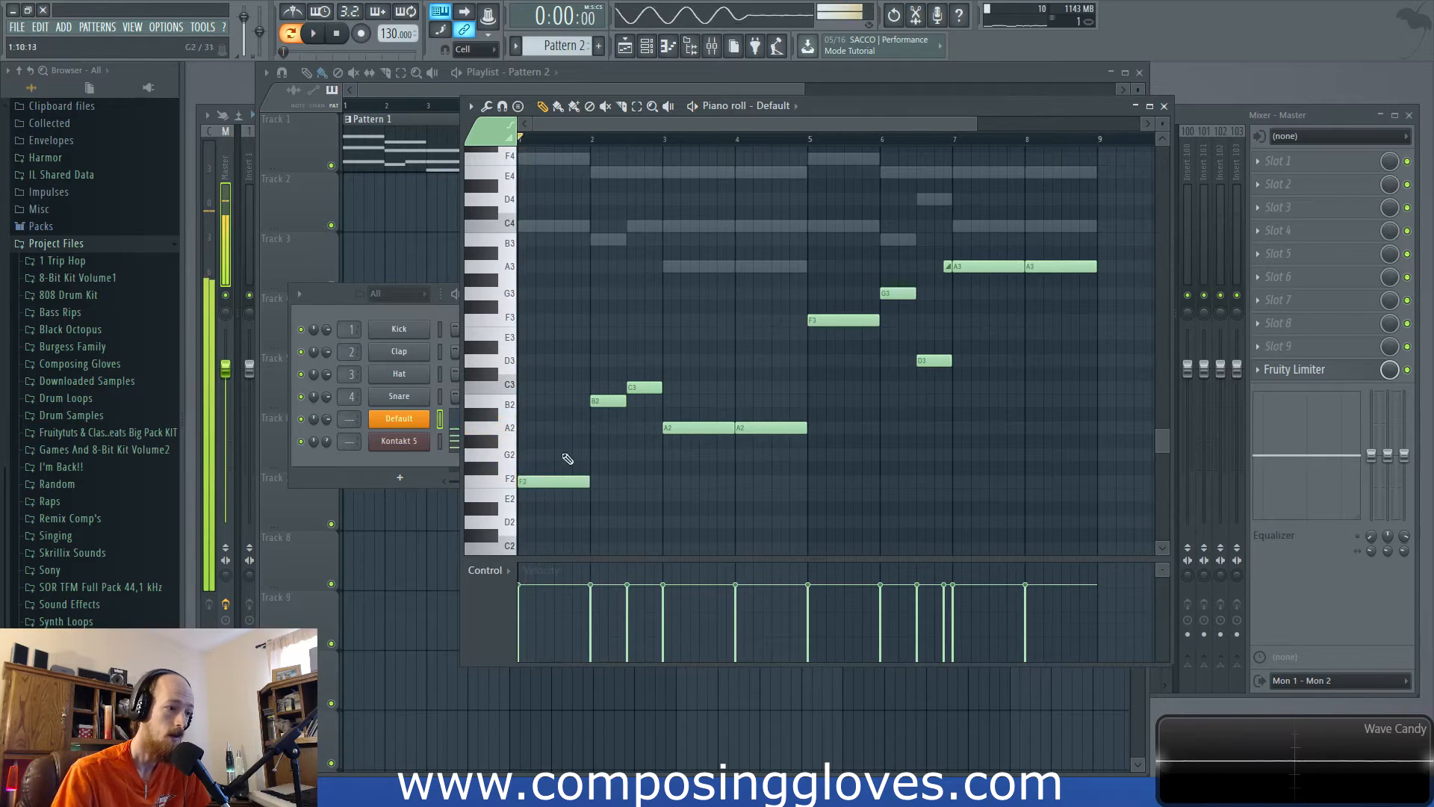
key(space)
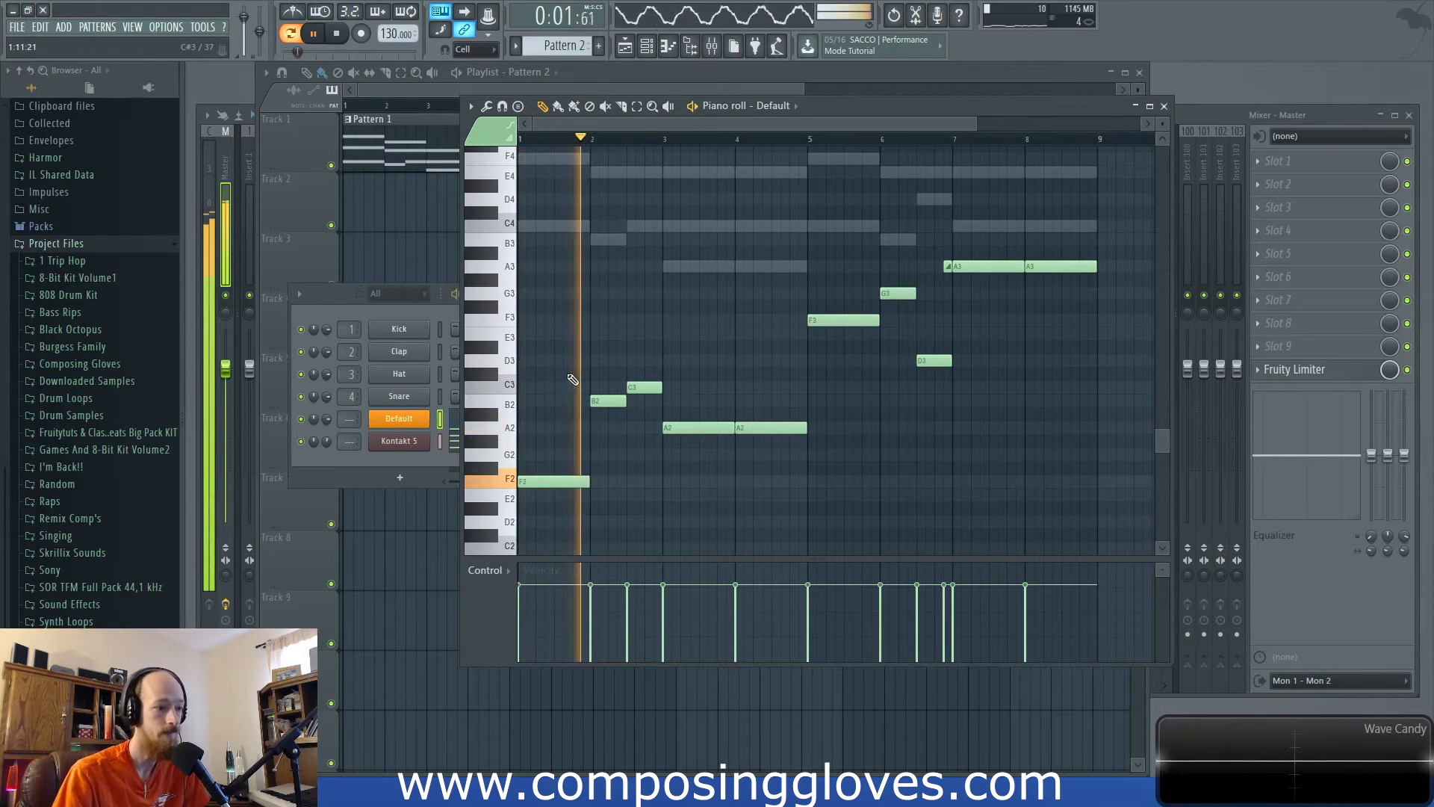
key(space)
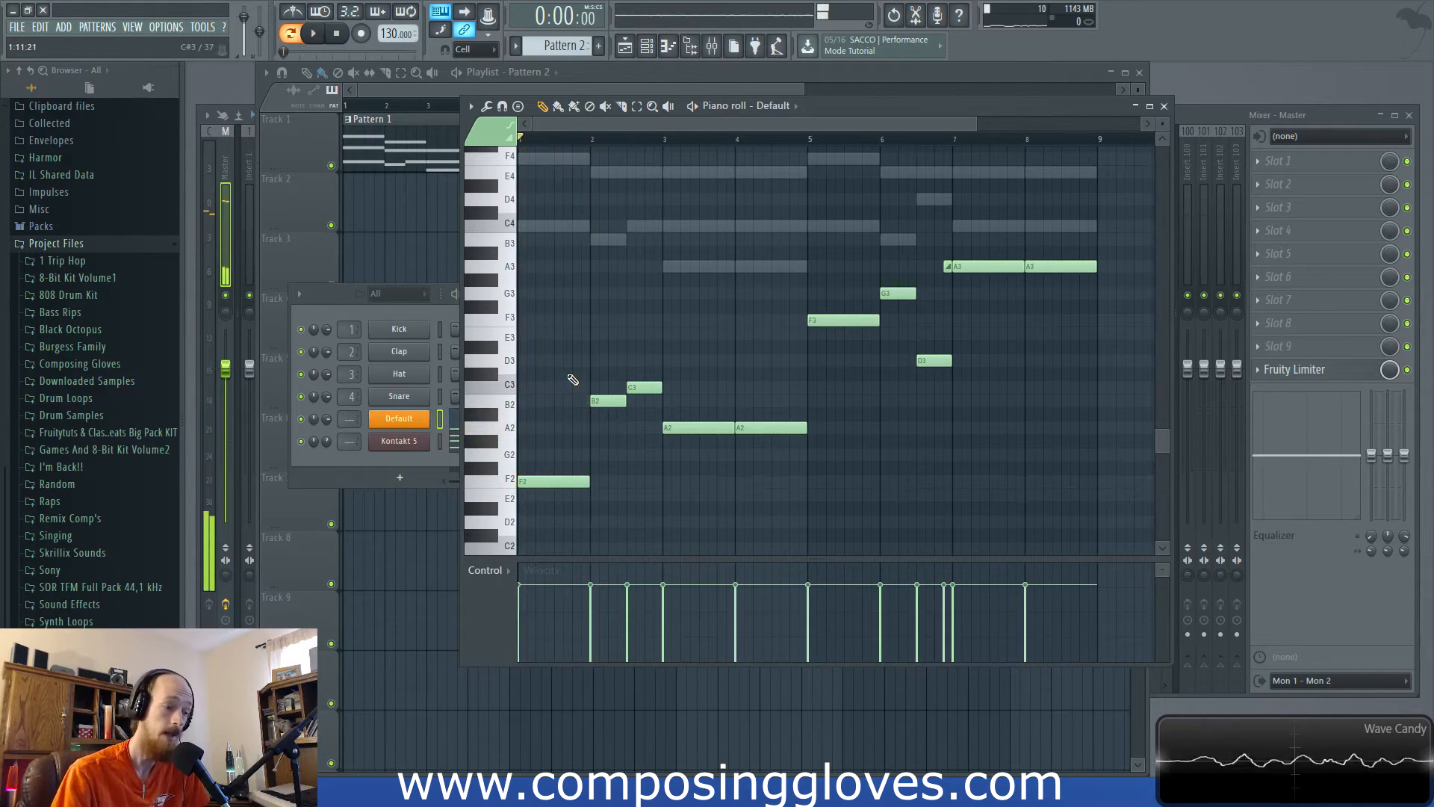
Step: Select bar 1's bass note, bring up the channel rack and create an empty Pattern 3
ctrl+click(554, 478)
click(374, 462)
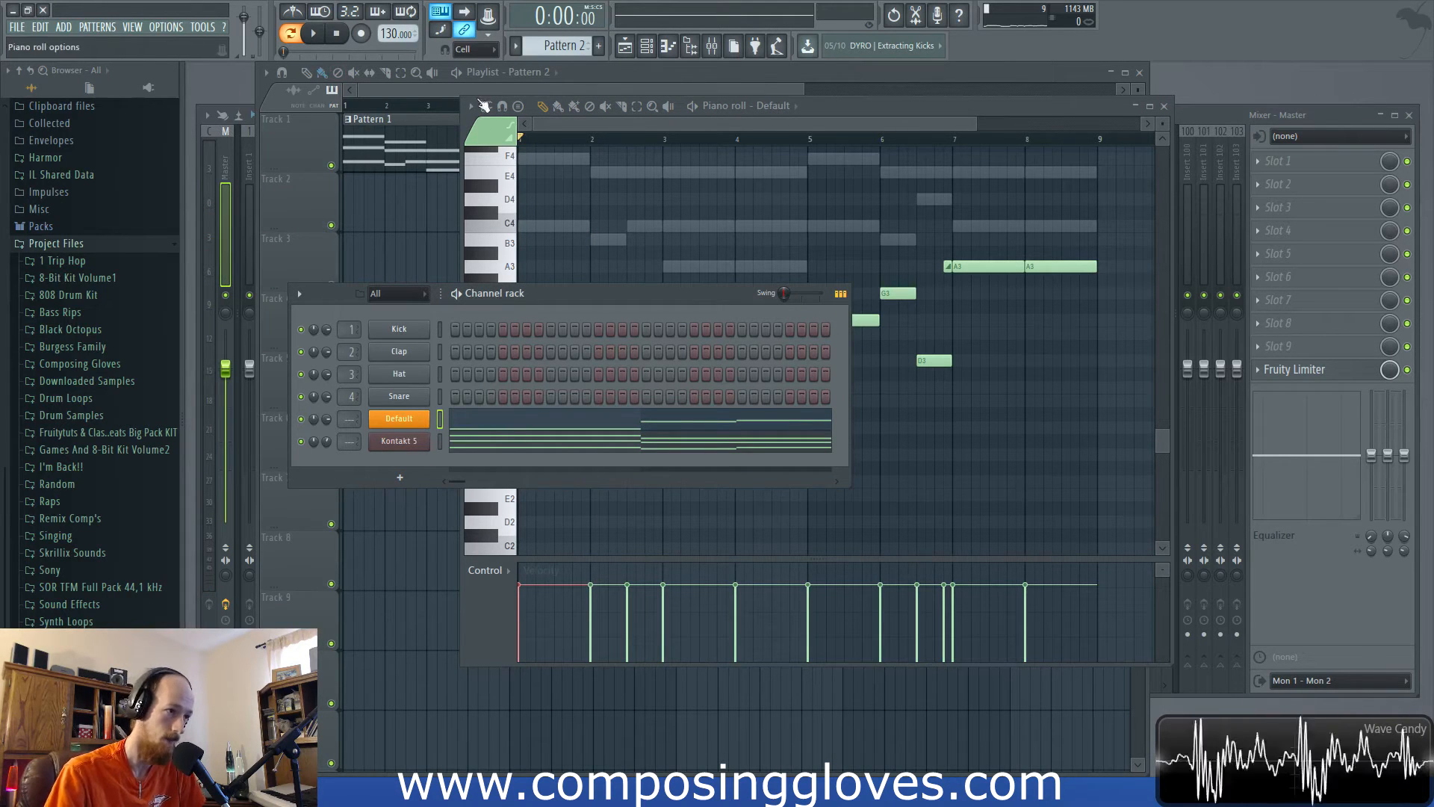
click(599, 46)
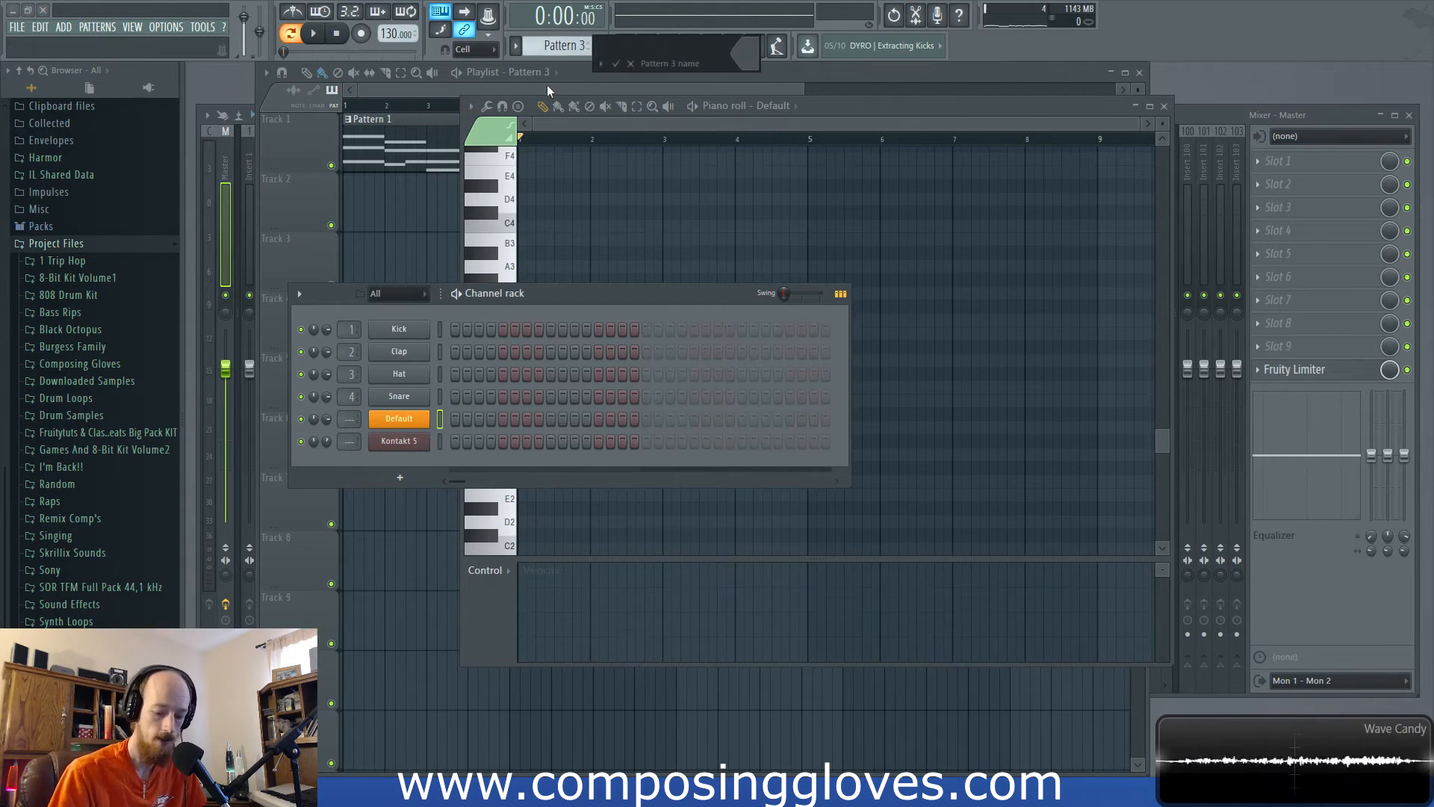
Step: Add a Sytrus channel to the project and load its Default preset
click(399, 477)
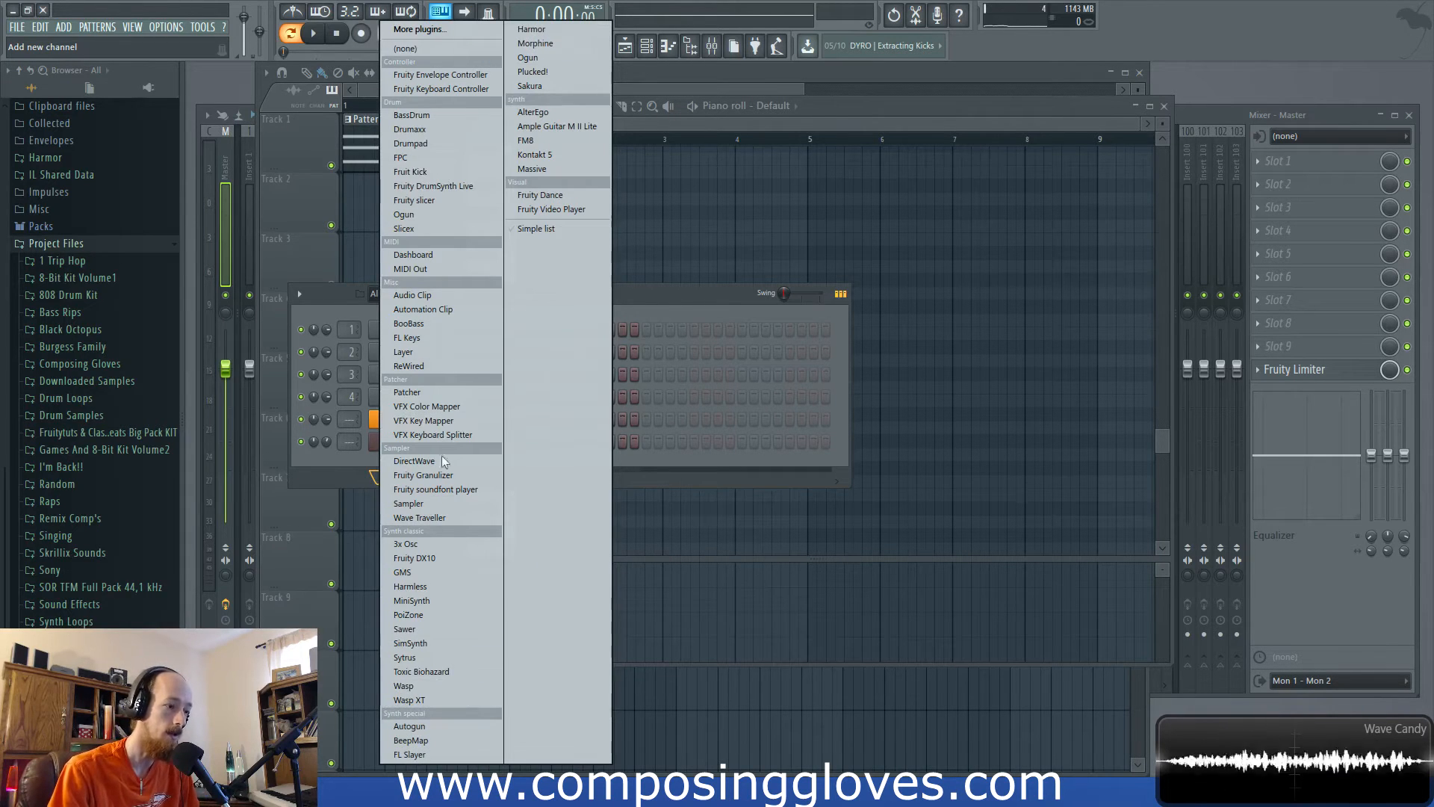
click(481, 656)
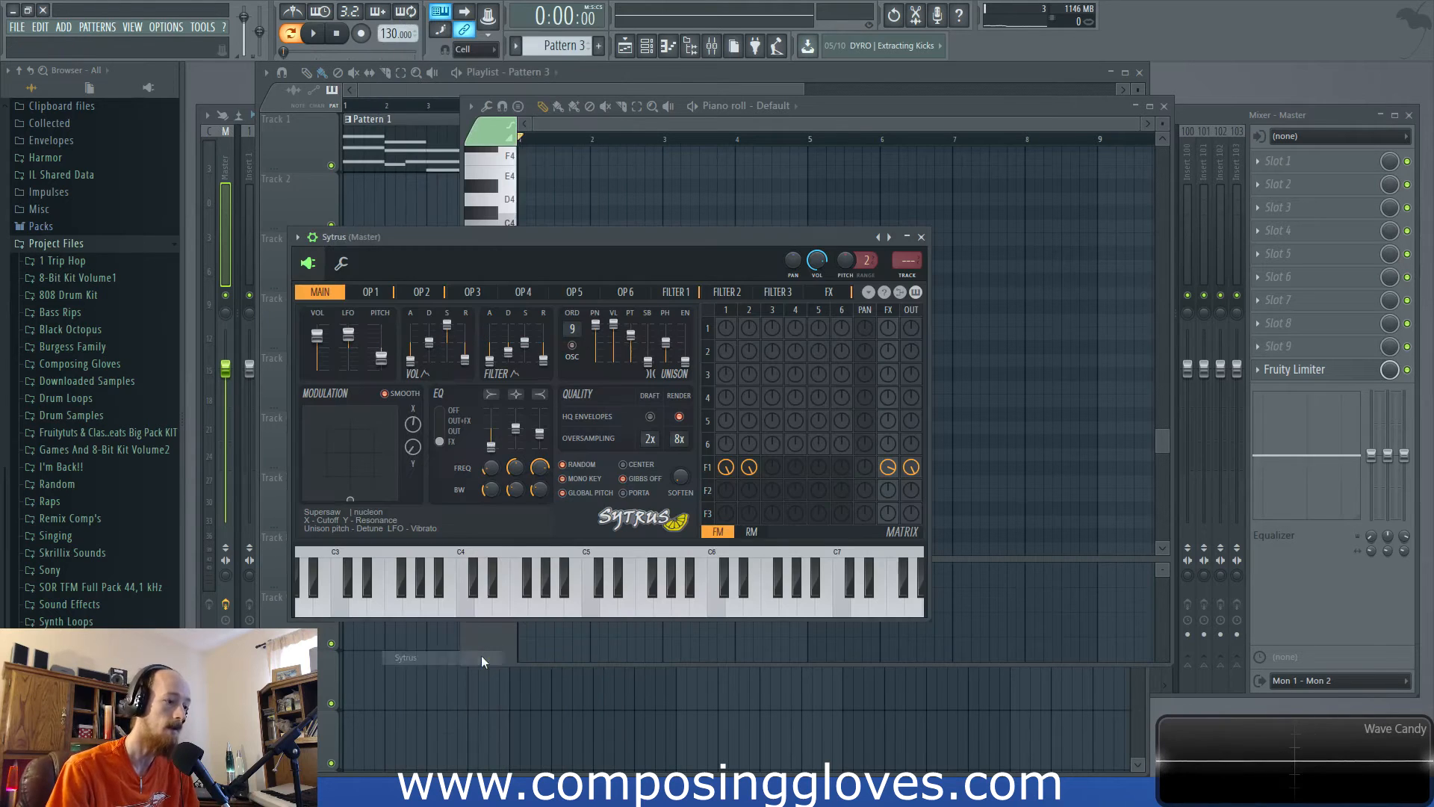
drag(487, 230, 477, 110)
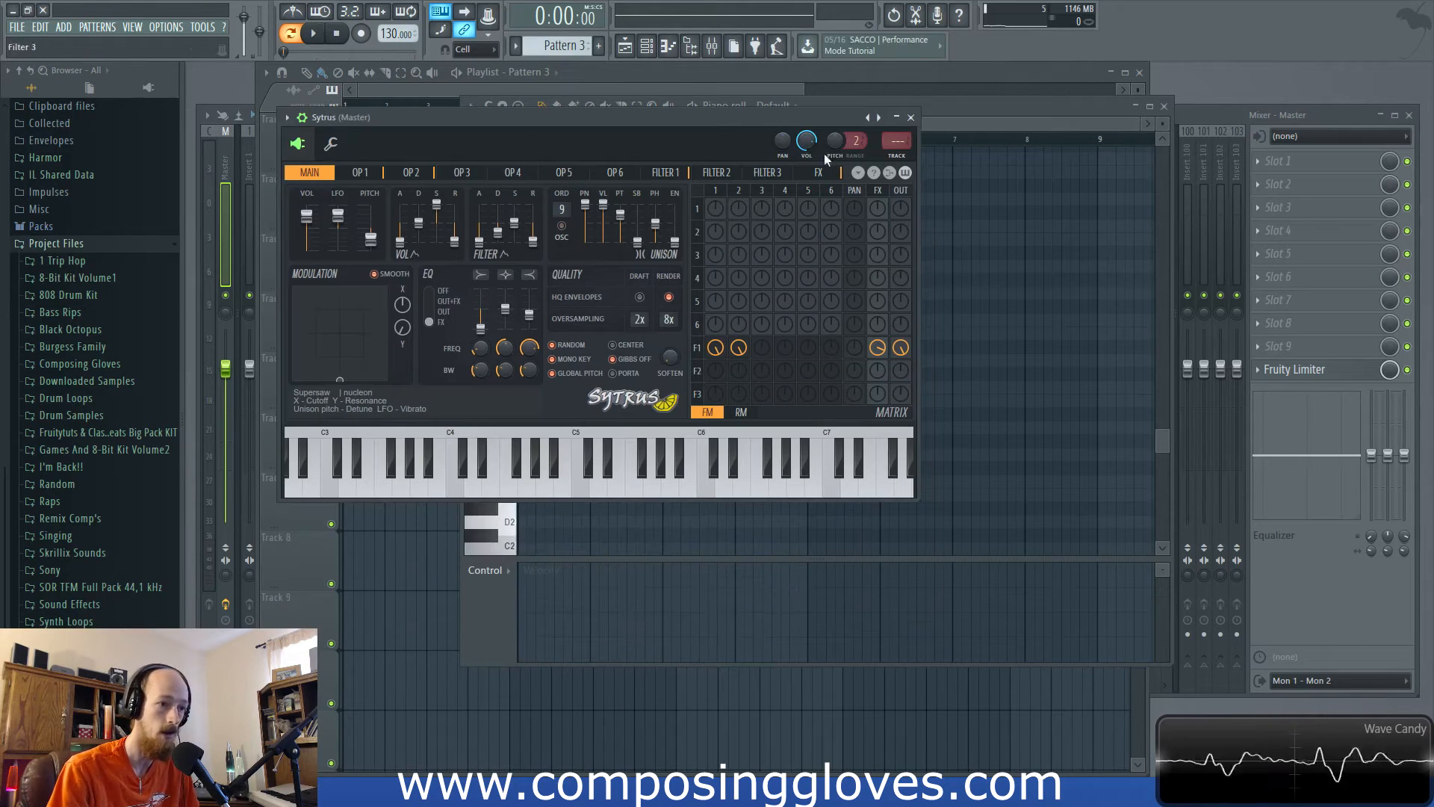
right_click(868, 117)
click(932, 475)
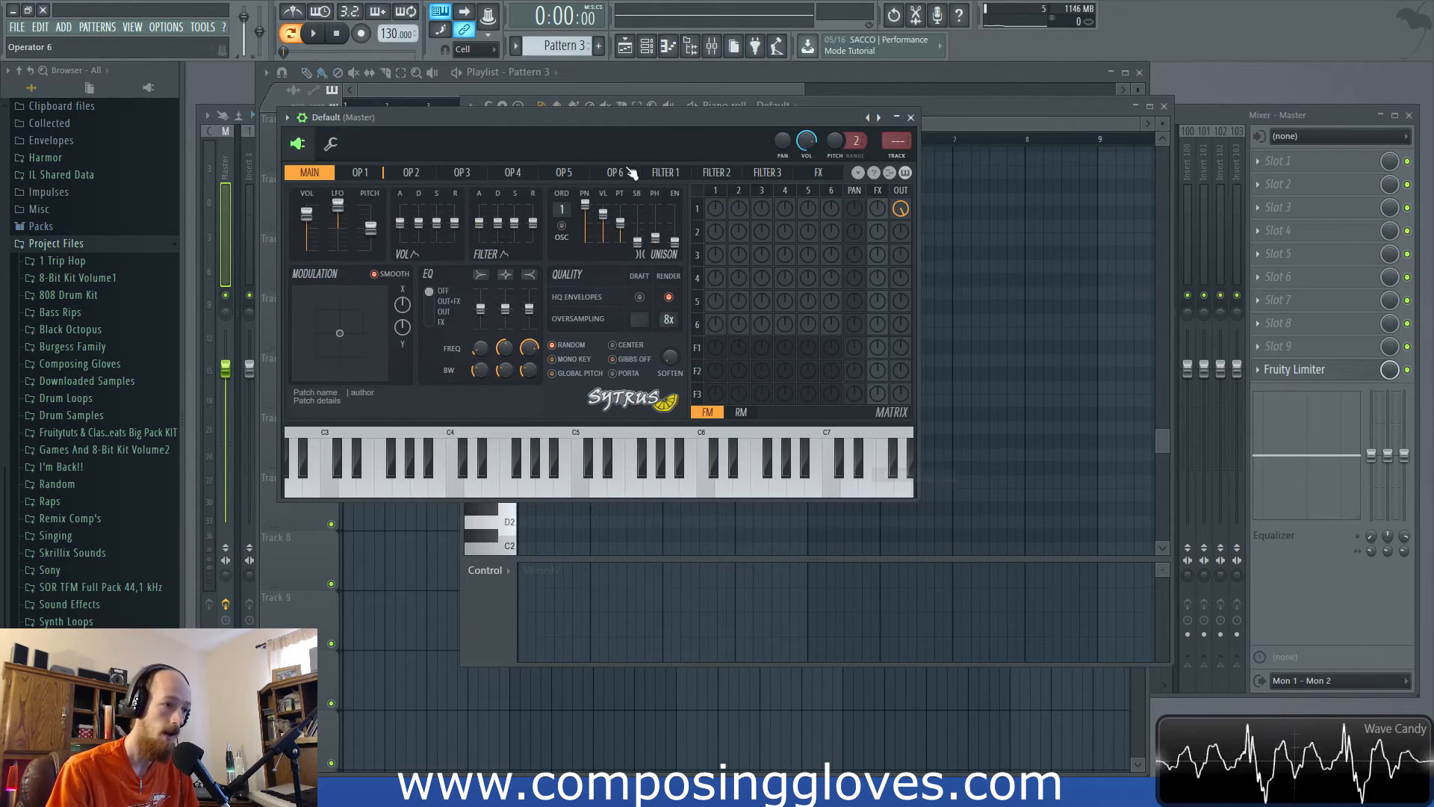
drag(619, 118, 665, 172)
Step: Make operator 1's Mod X modulation envelope ramp up from zero and apply FM between operators 1 and 2 in the matrix
click(441, 228)
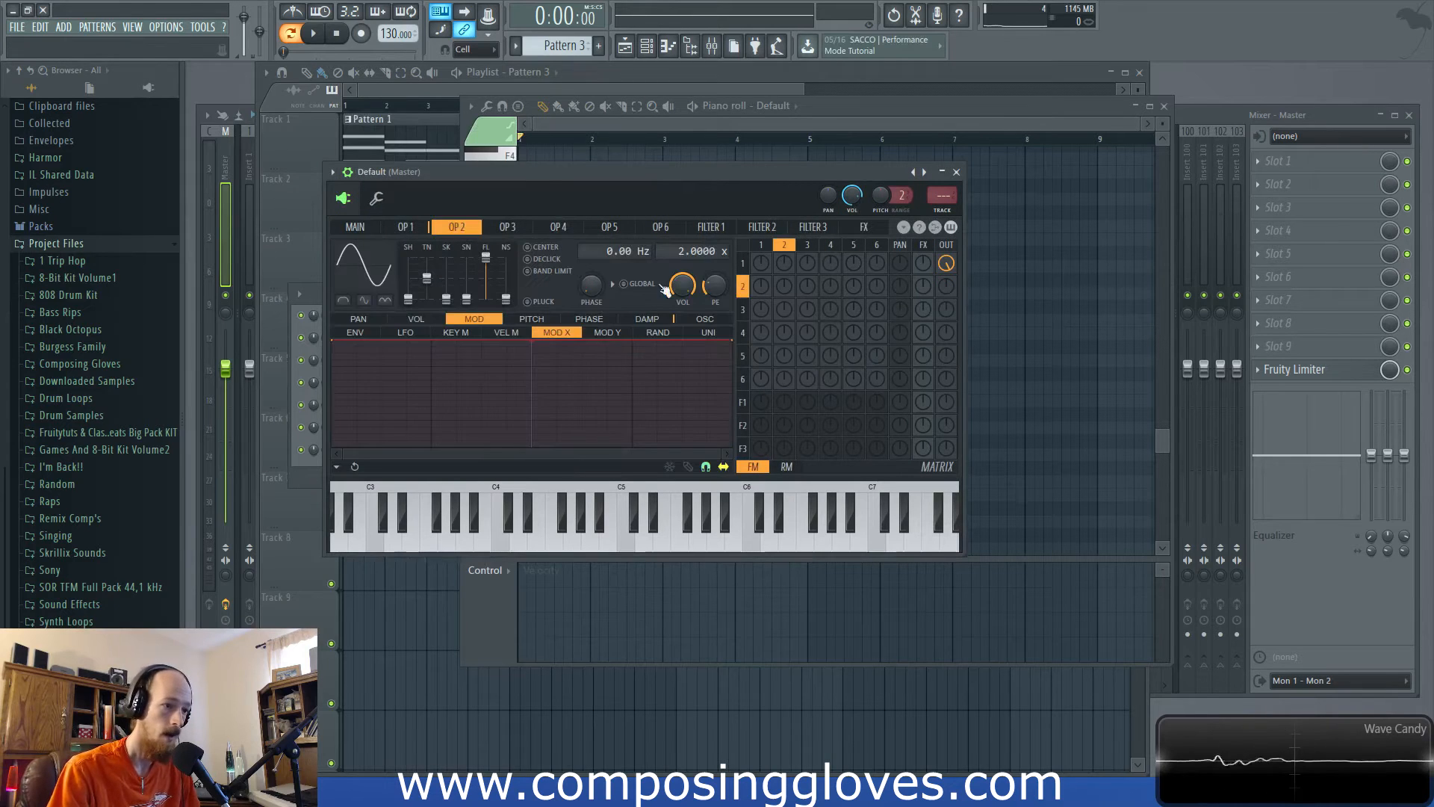
click(409, 228)
drag(332, 341, 334, 447)
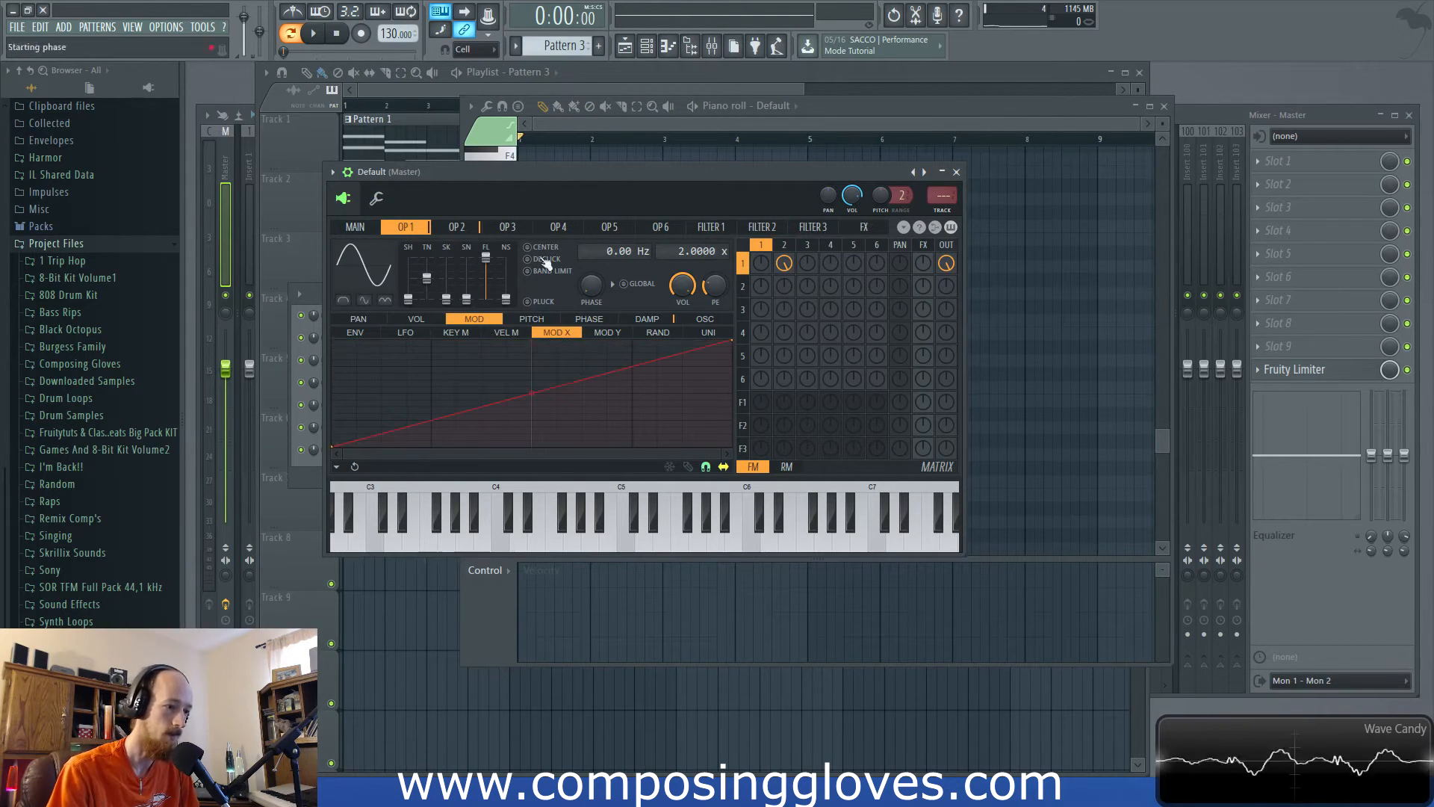
Step: Compare the settings of operators 1 and 2, and set Sytrus's main Modulation X to maximum
click(357, 227)
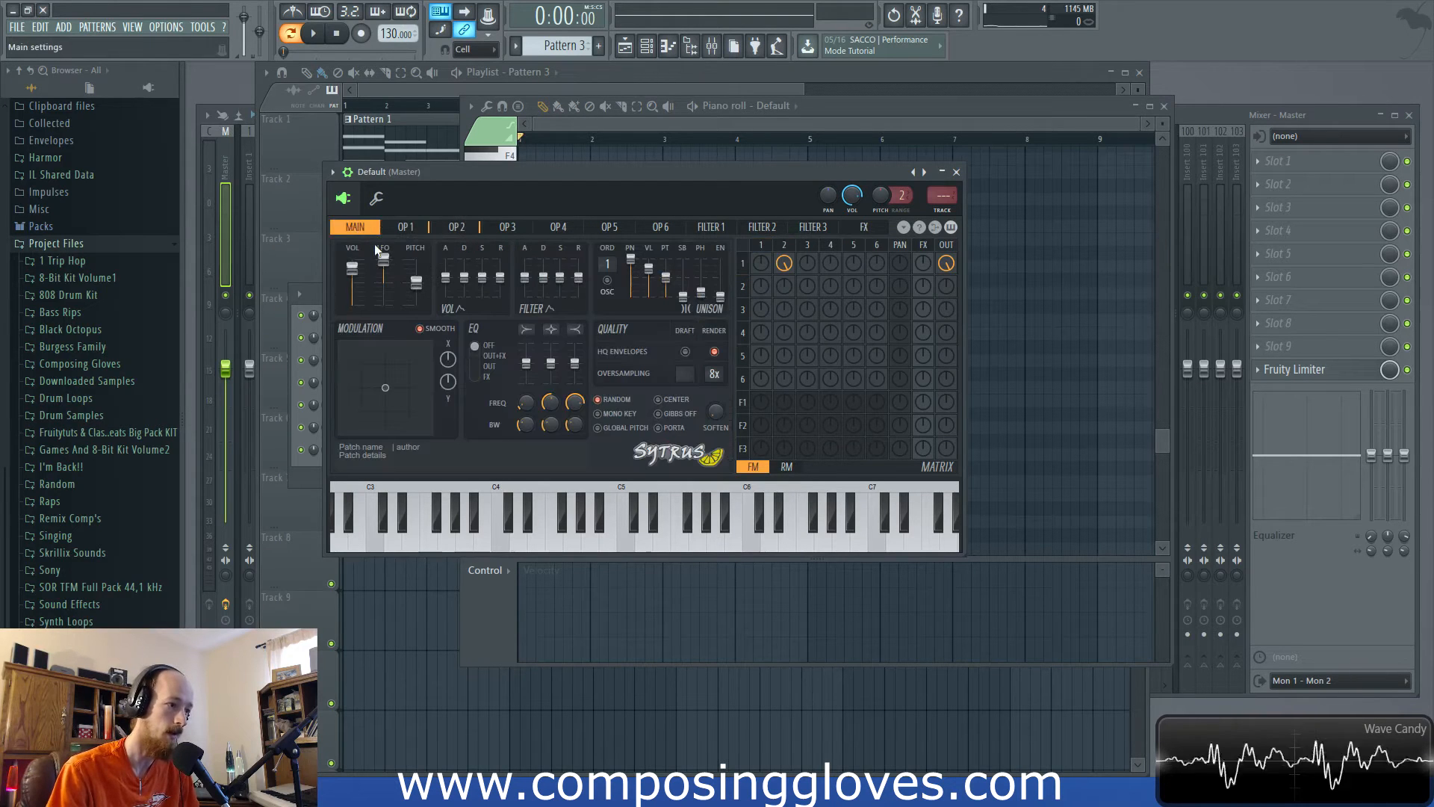
click(417, 228)
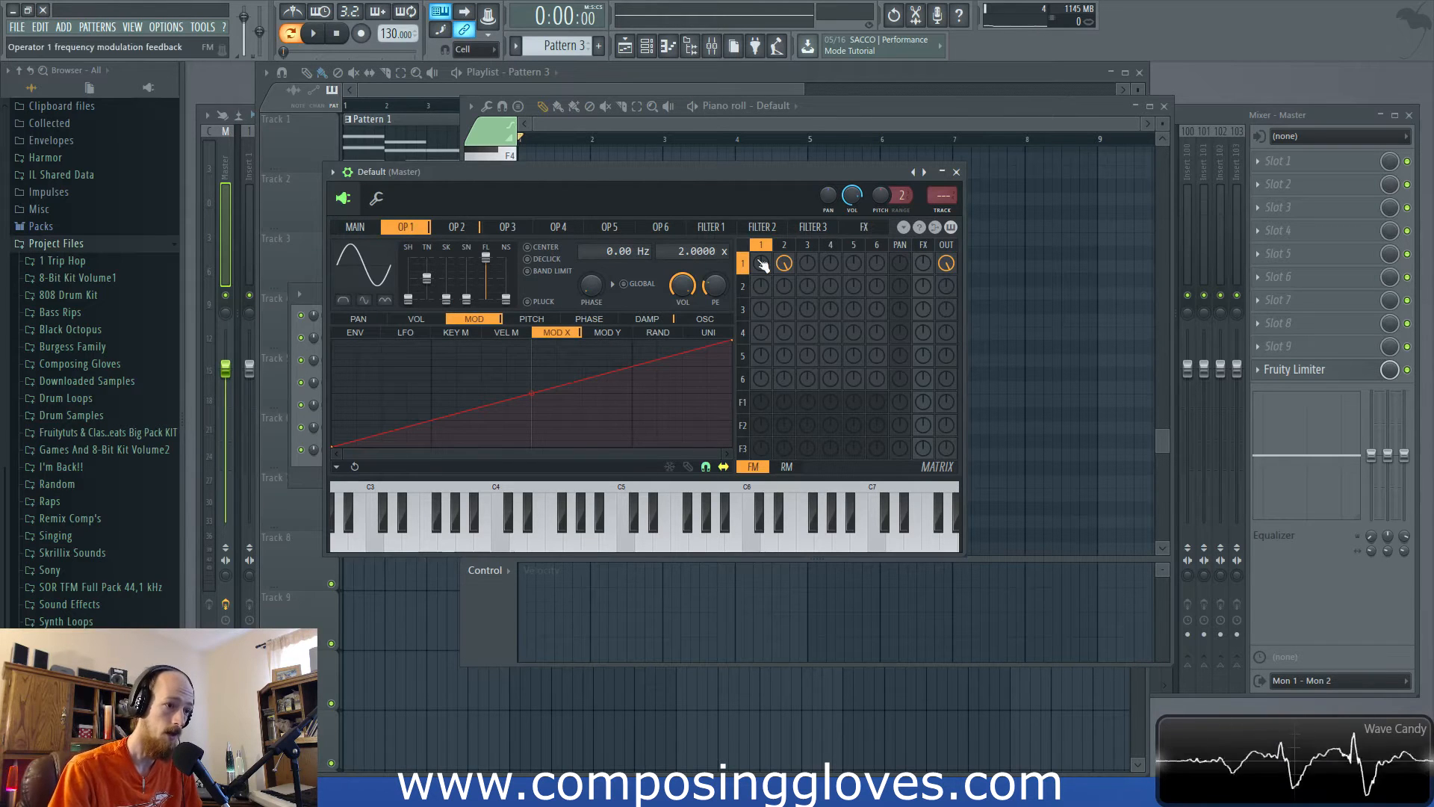
click(784, 247)
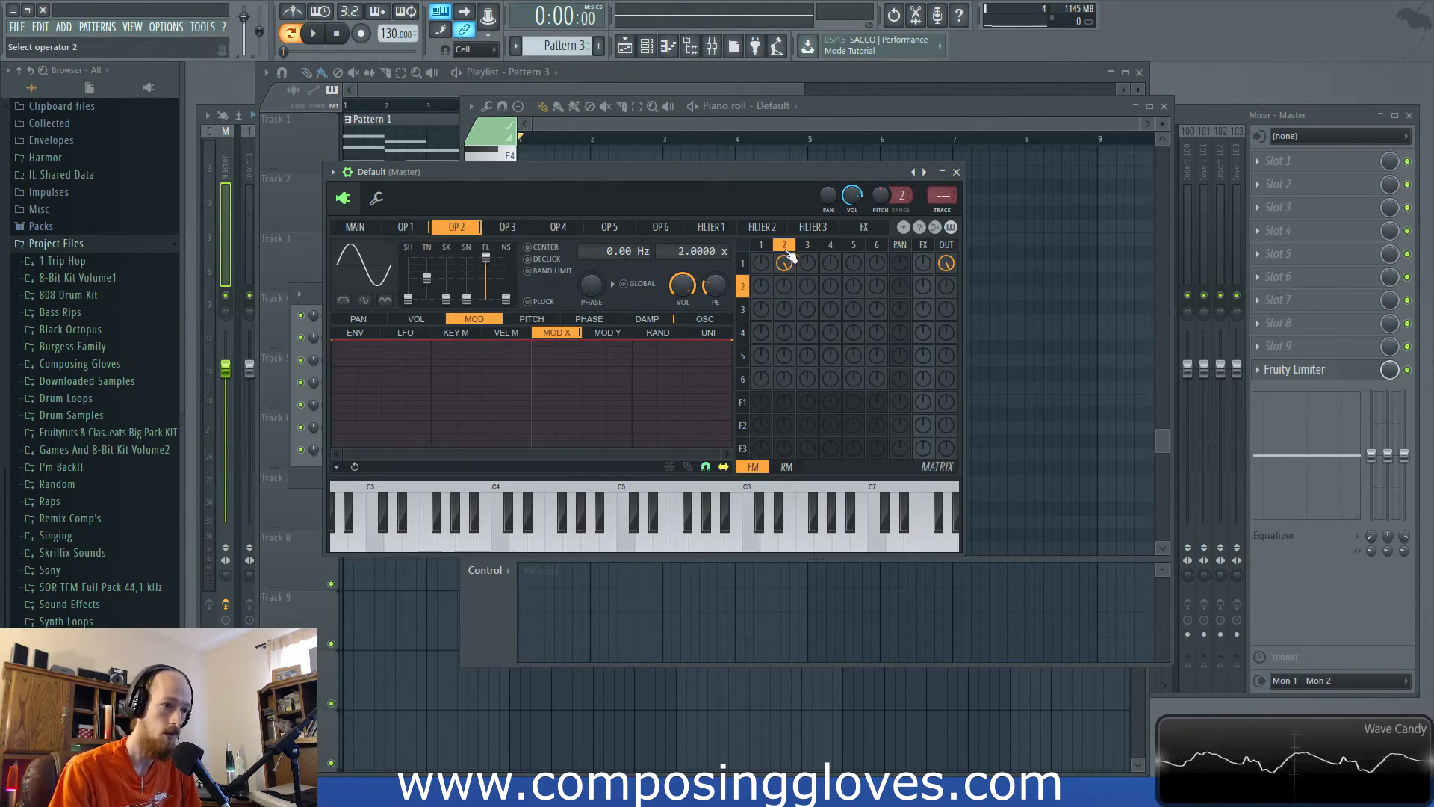
click(763, 247)
click(355, 226)
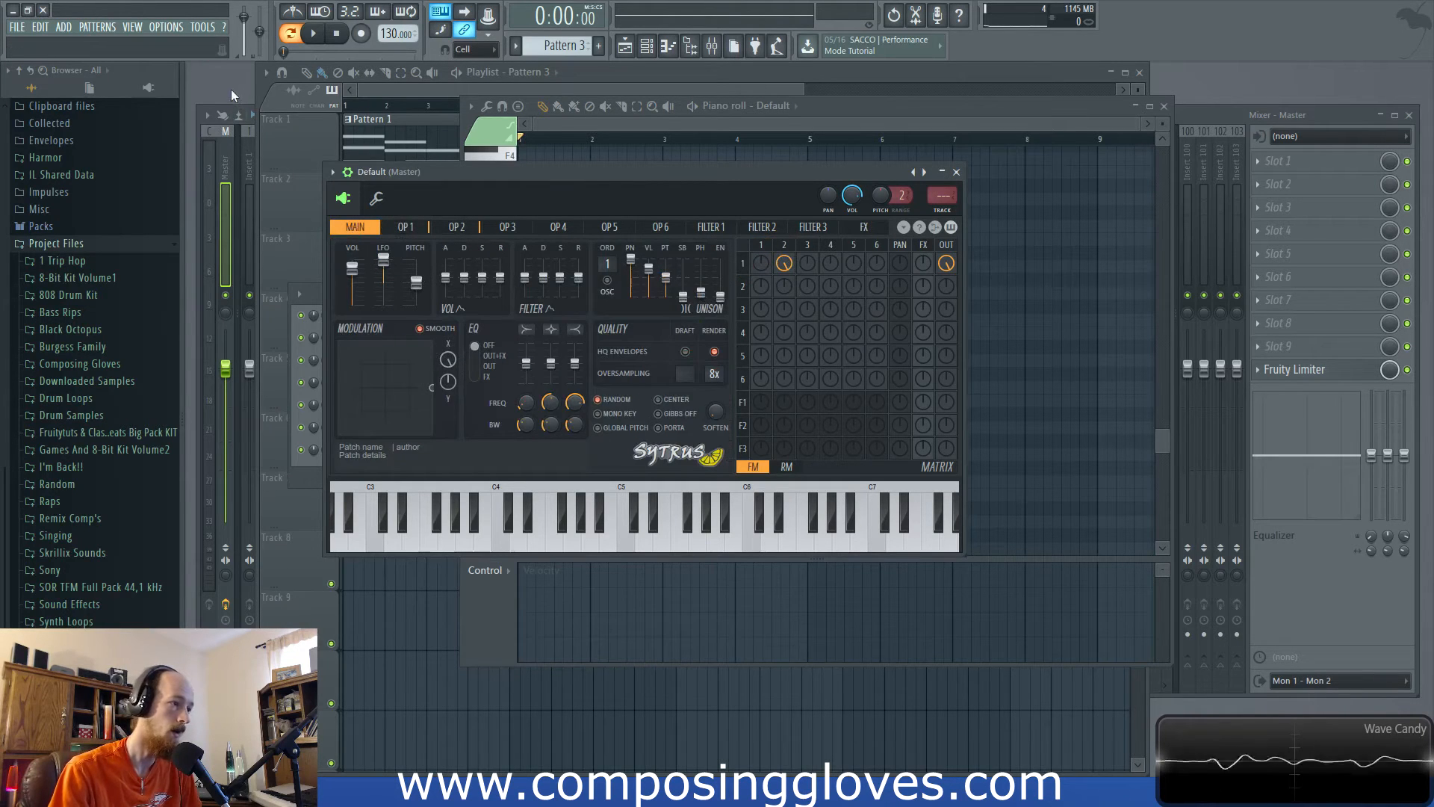
Step: Place a one-bar A1 note at bar 1 in the new Sytrus channel's piano roll
key(F6)
right_click(427, 449)
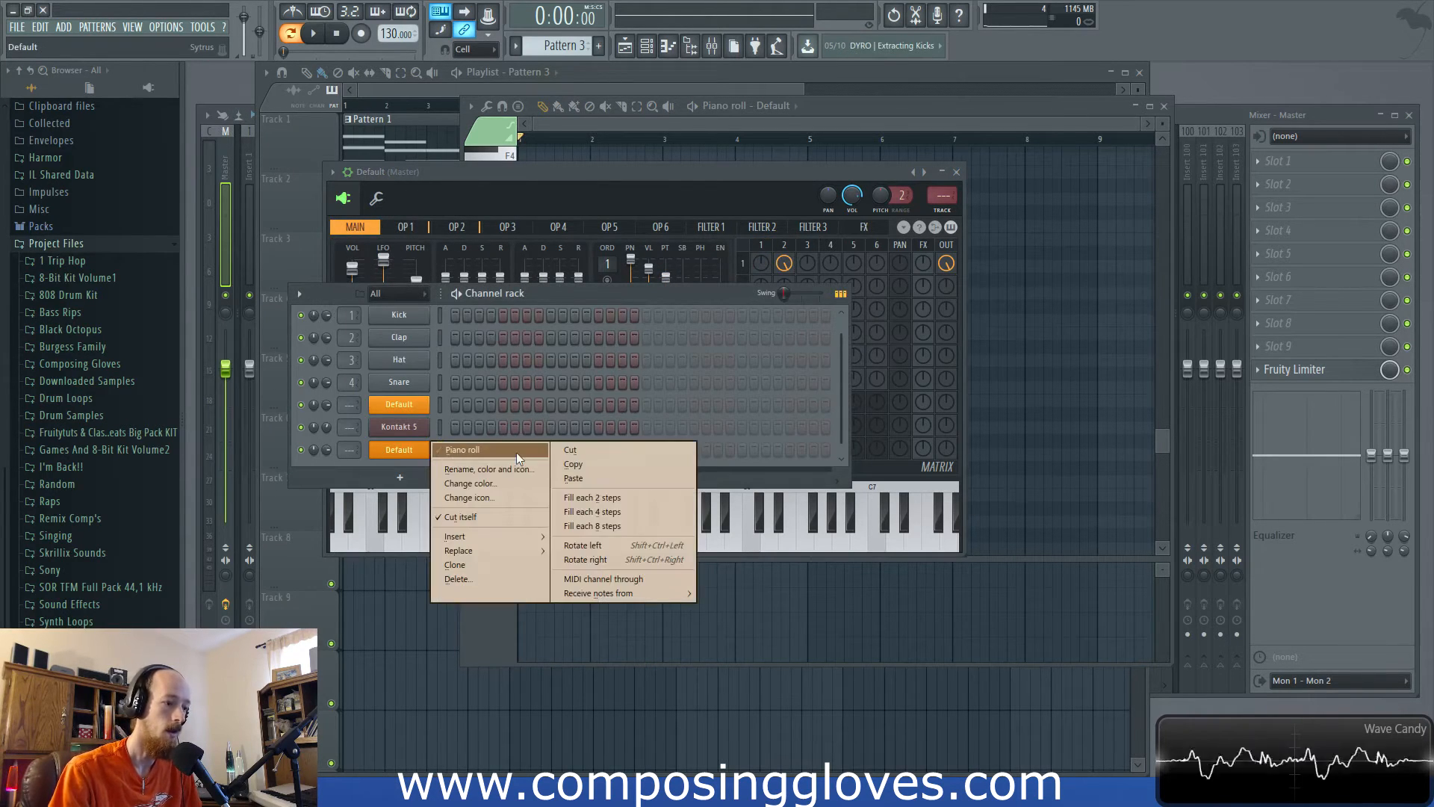
click(516, 451)
scroll(567, 451, up, 3)
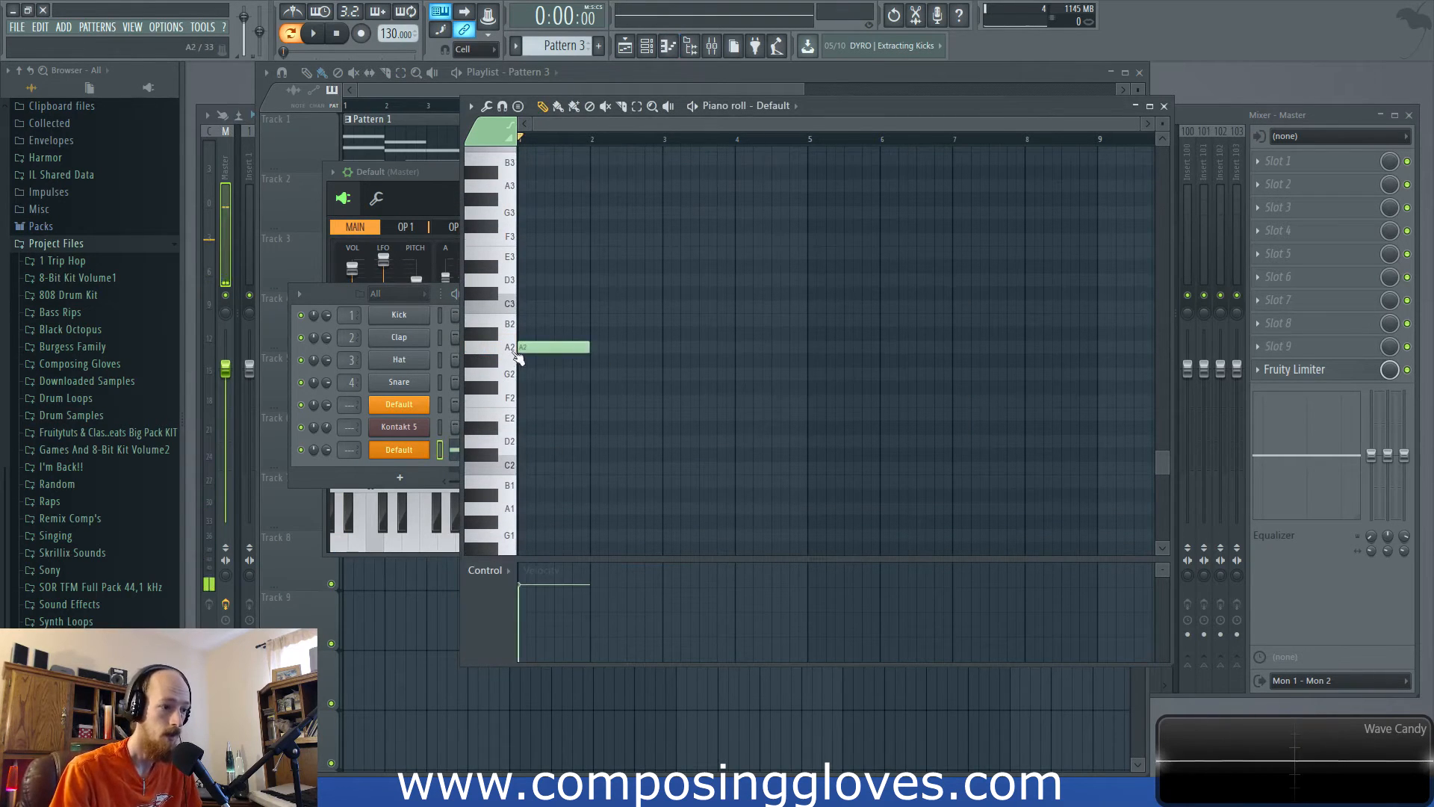
scroll(557, 384, down, 3)
click(549, 388)
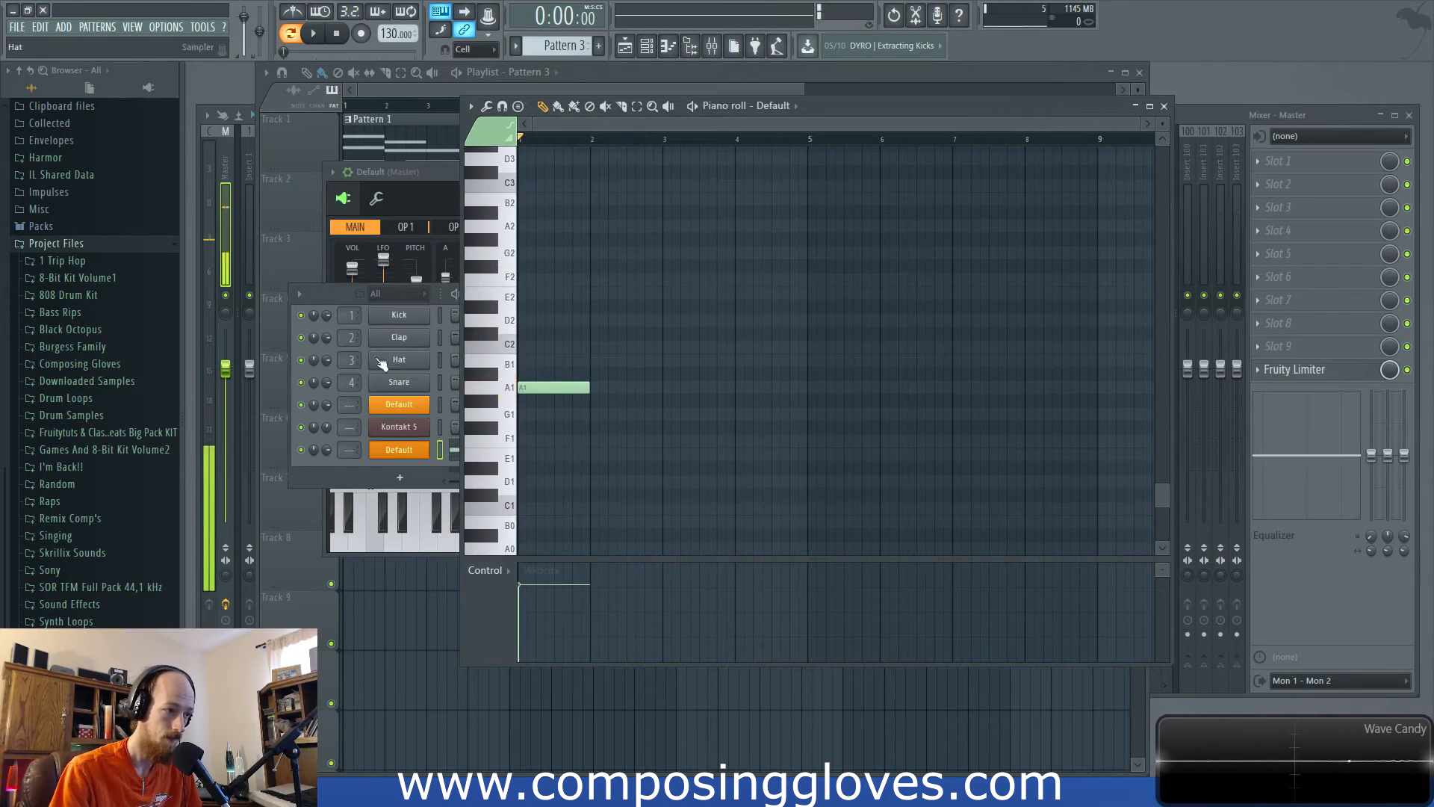
Step: Set the new Sytrus channel's volume to 39% and lengthen its A1 note to two bars
click(329, 449)
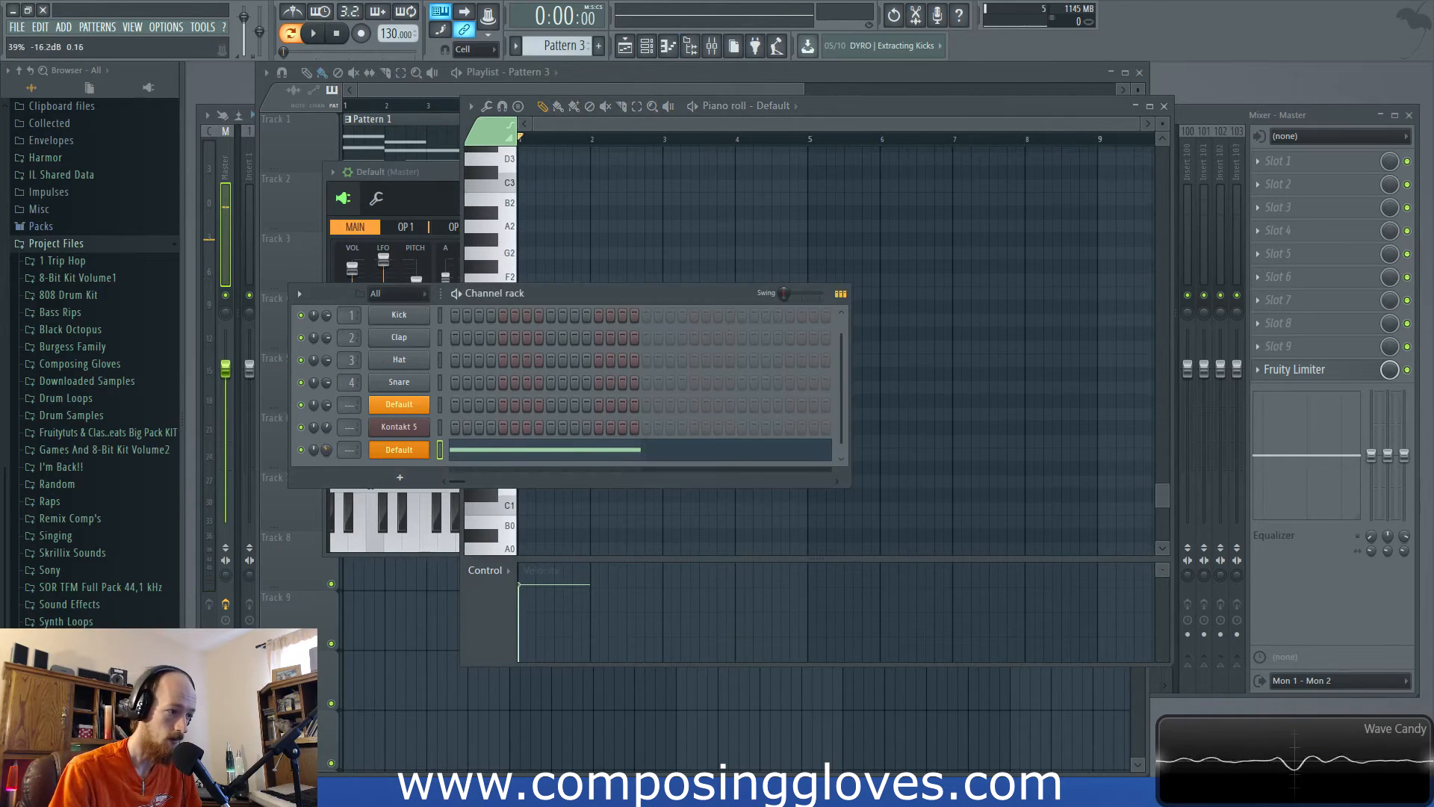
key(space)
key(space)
click(576, 160)
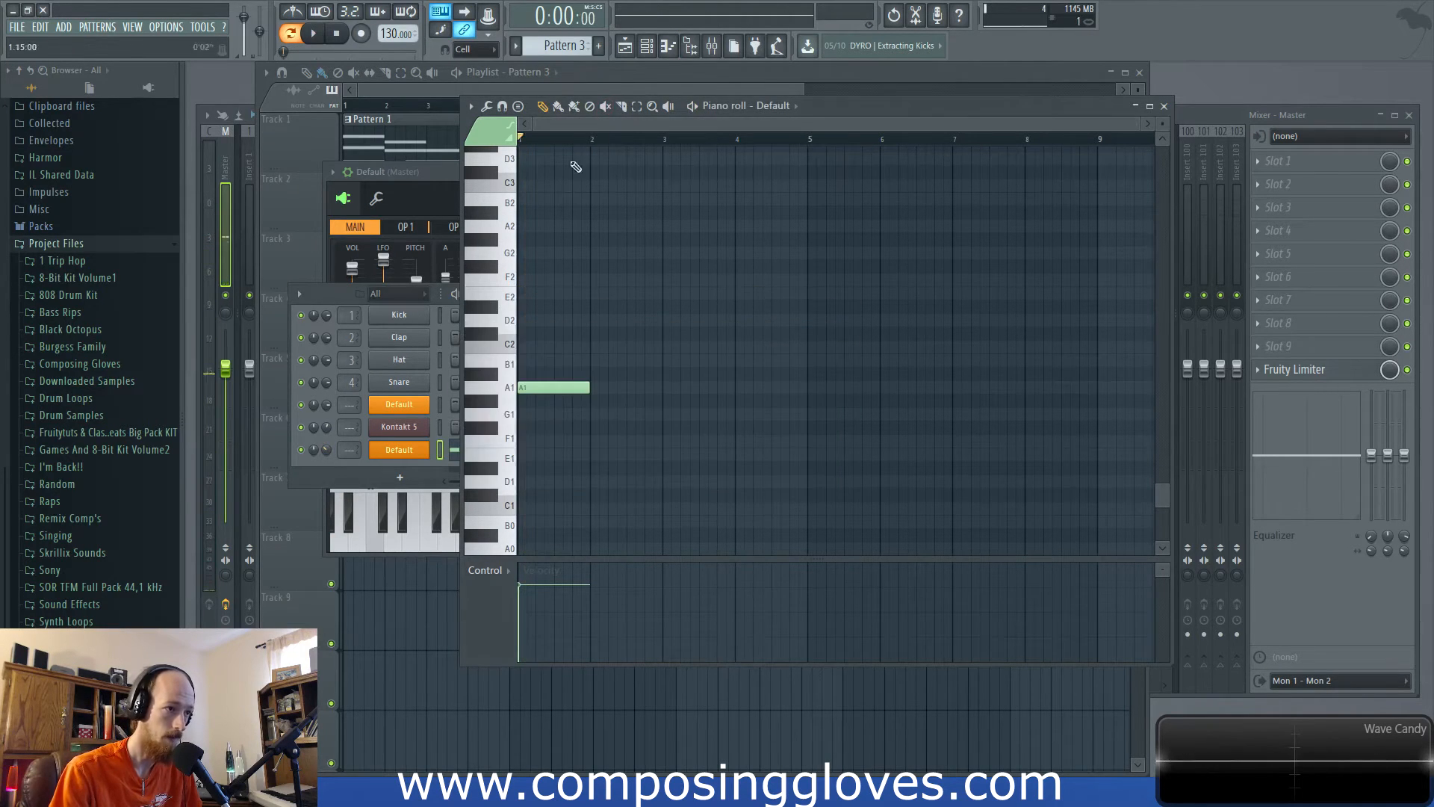
drag(590, 391, 664, 393)
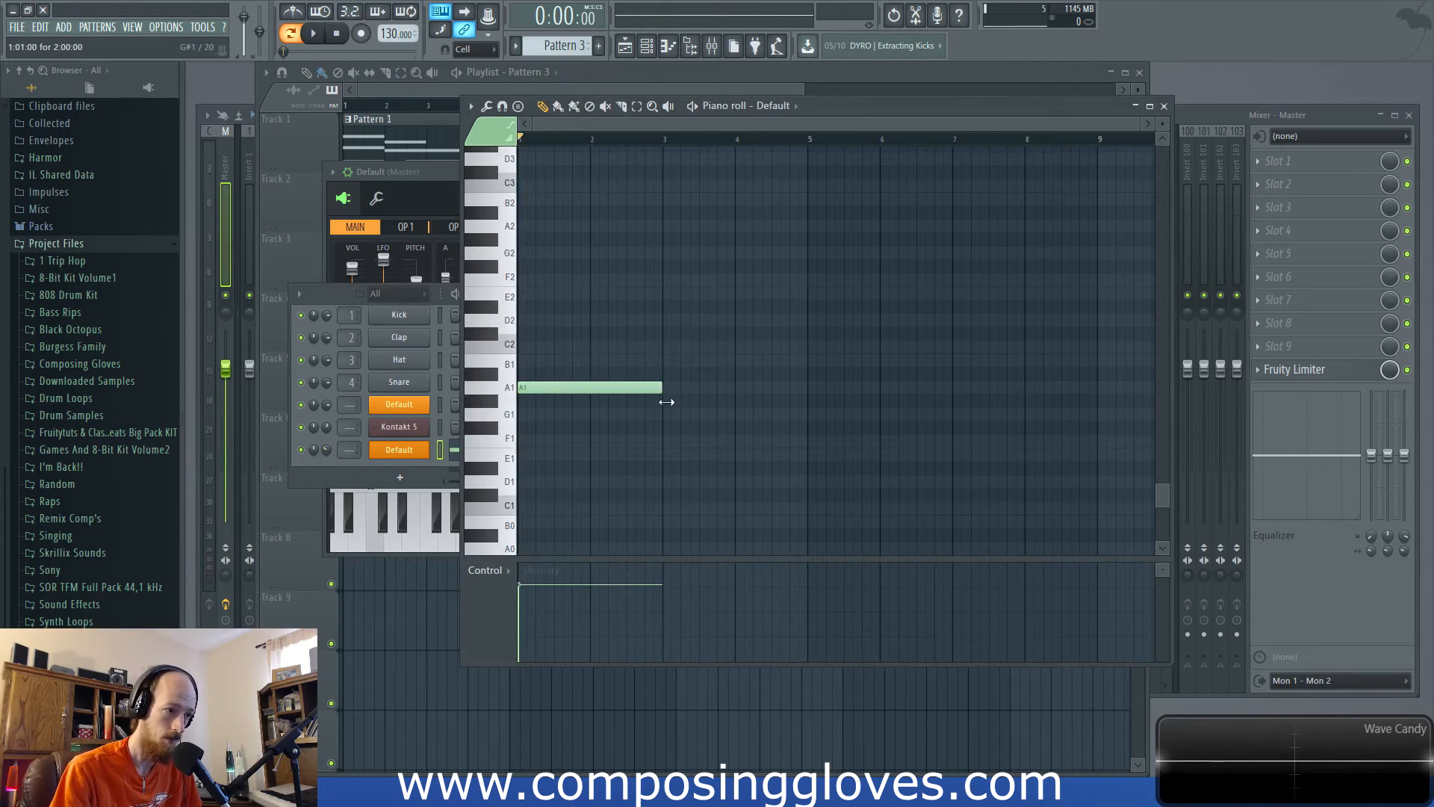
Step: Replace the playlist's existing clips with Pattern 3 at the start of Track 1 and select bars 1–2 for looping
click(410, 453)
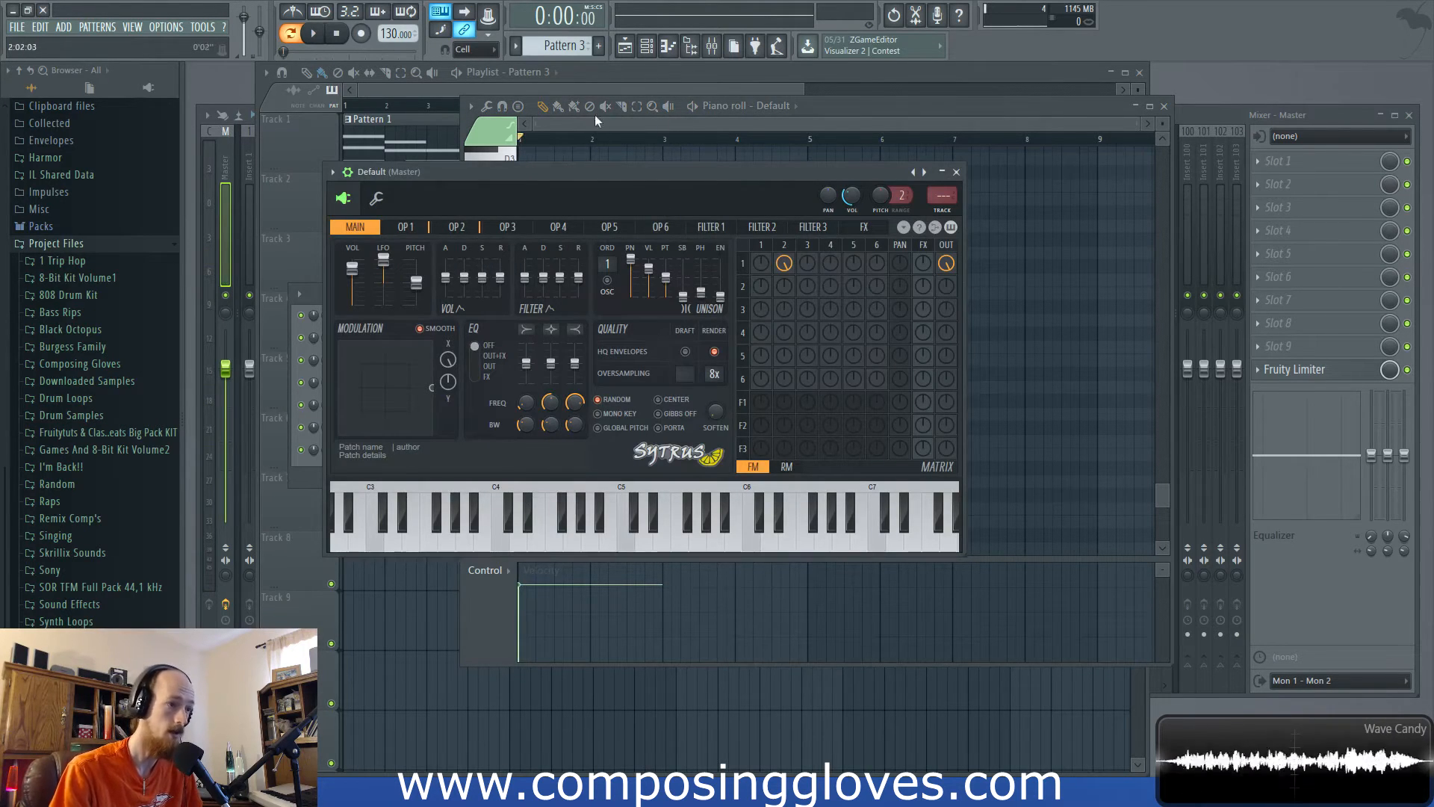
click(627, 83)
right_click(516, 160)
right_click(733, 167)
click(423, 159)
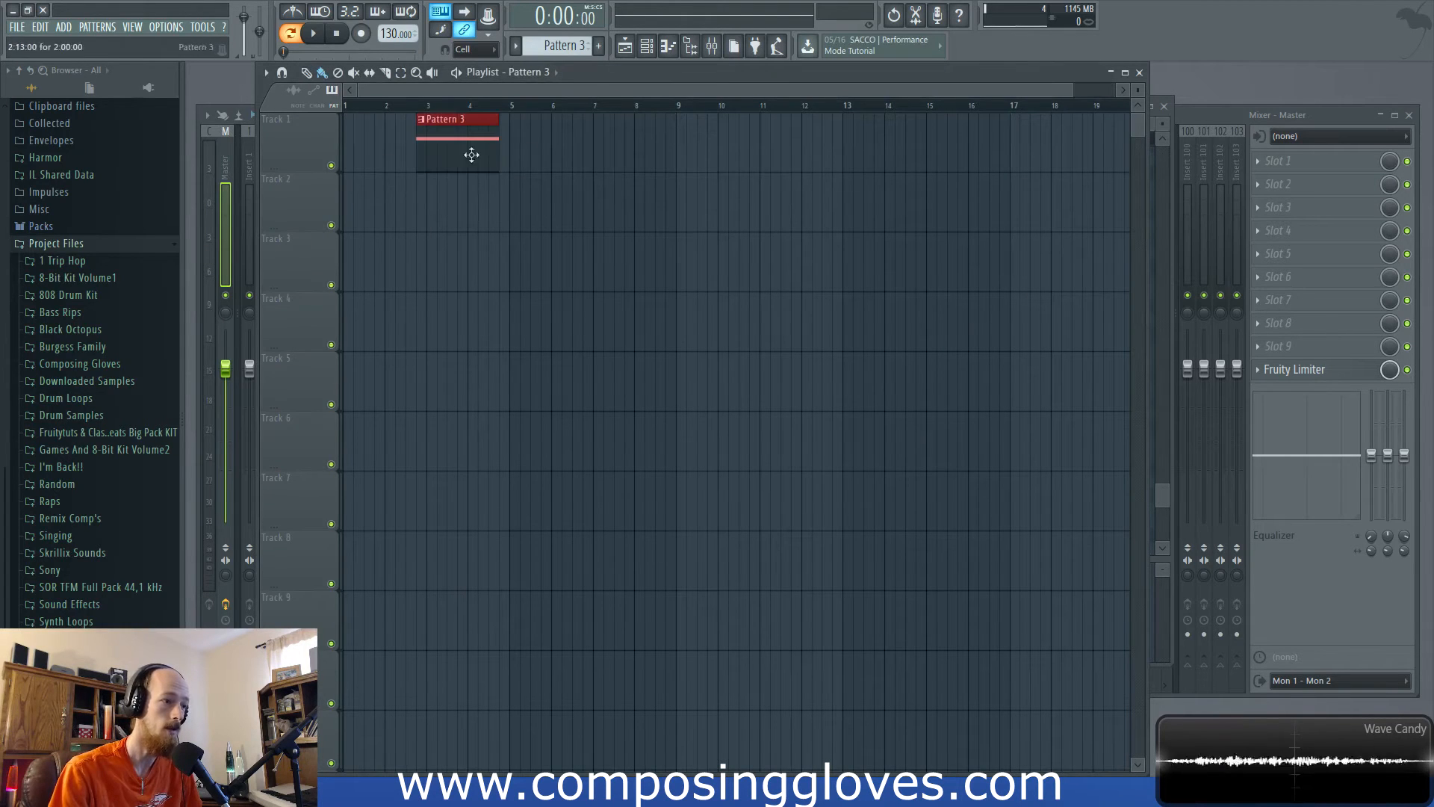
drag(458, 143, 322, 150)
drag(427, 106, 340, 109)
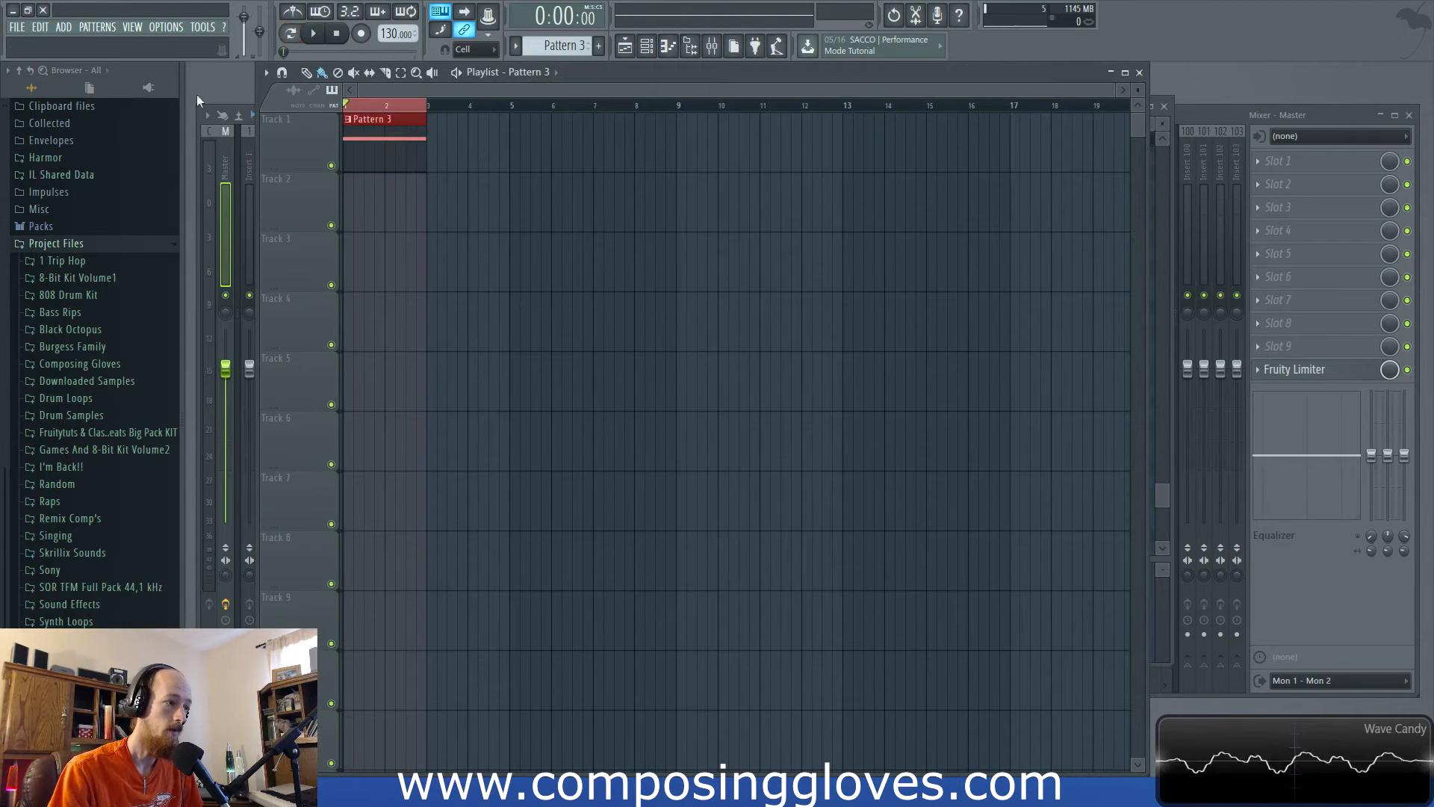
Step: Create an automation clip for the new Sytrus channel's Modulation X
key(F6)
click(395, 450)
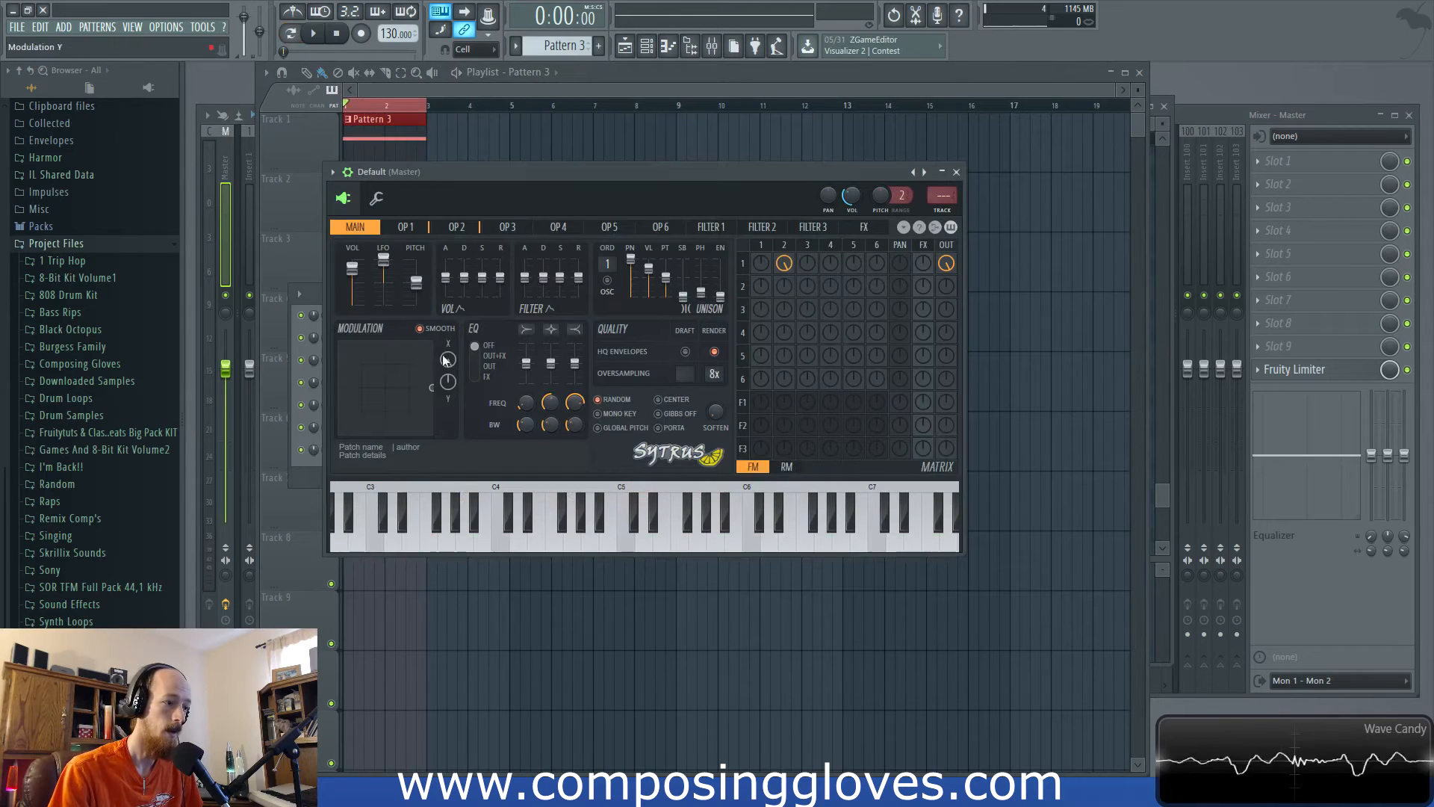
right_click(455, 363)
click(510, 456)
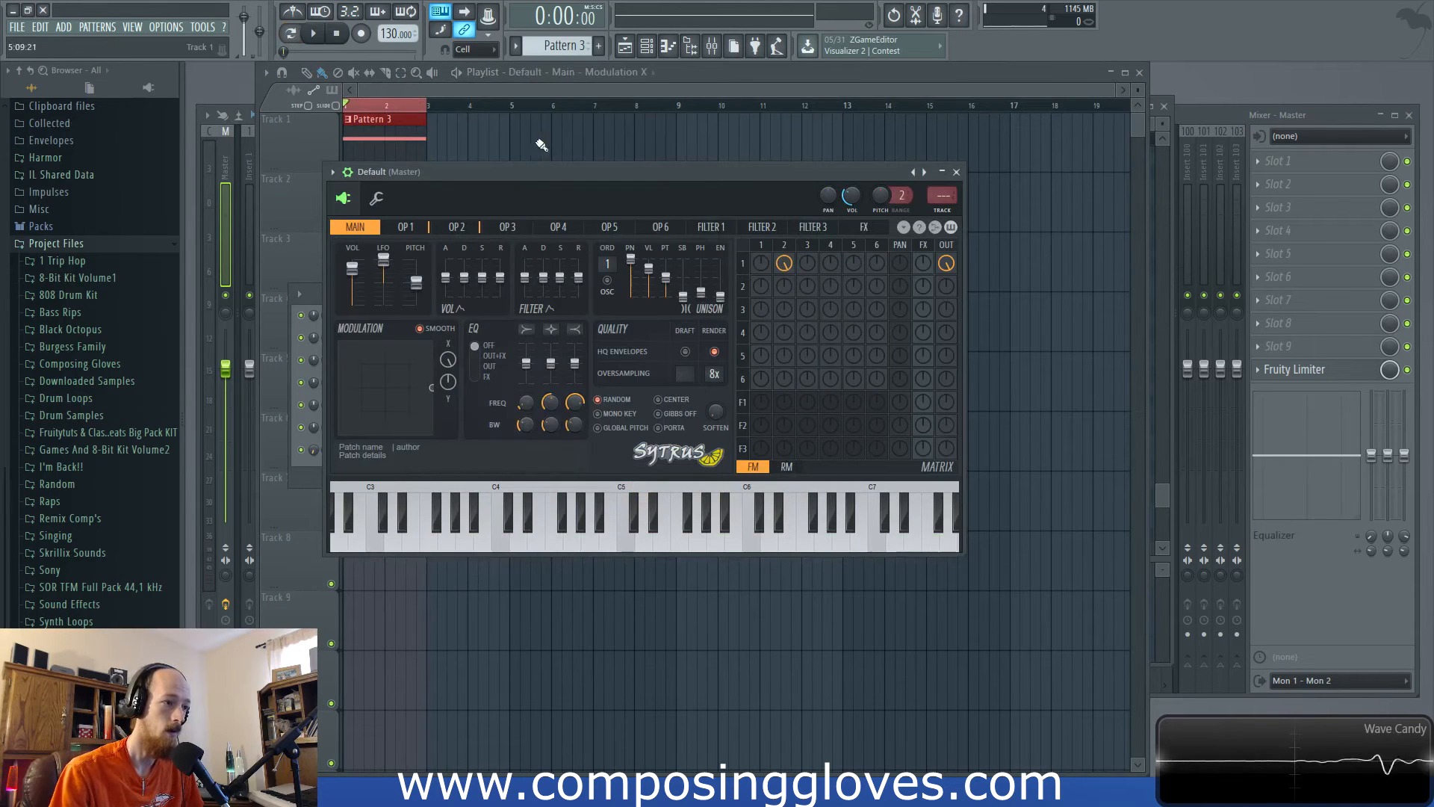
Step: Shape bar 1 of the Modulation X envelope into a rapid zigzag between minimum and maximum, ending at 0% on bar 2
scroll(397, 288, up, 2)
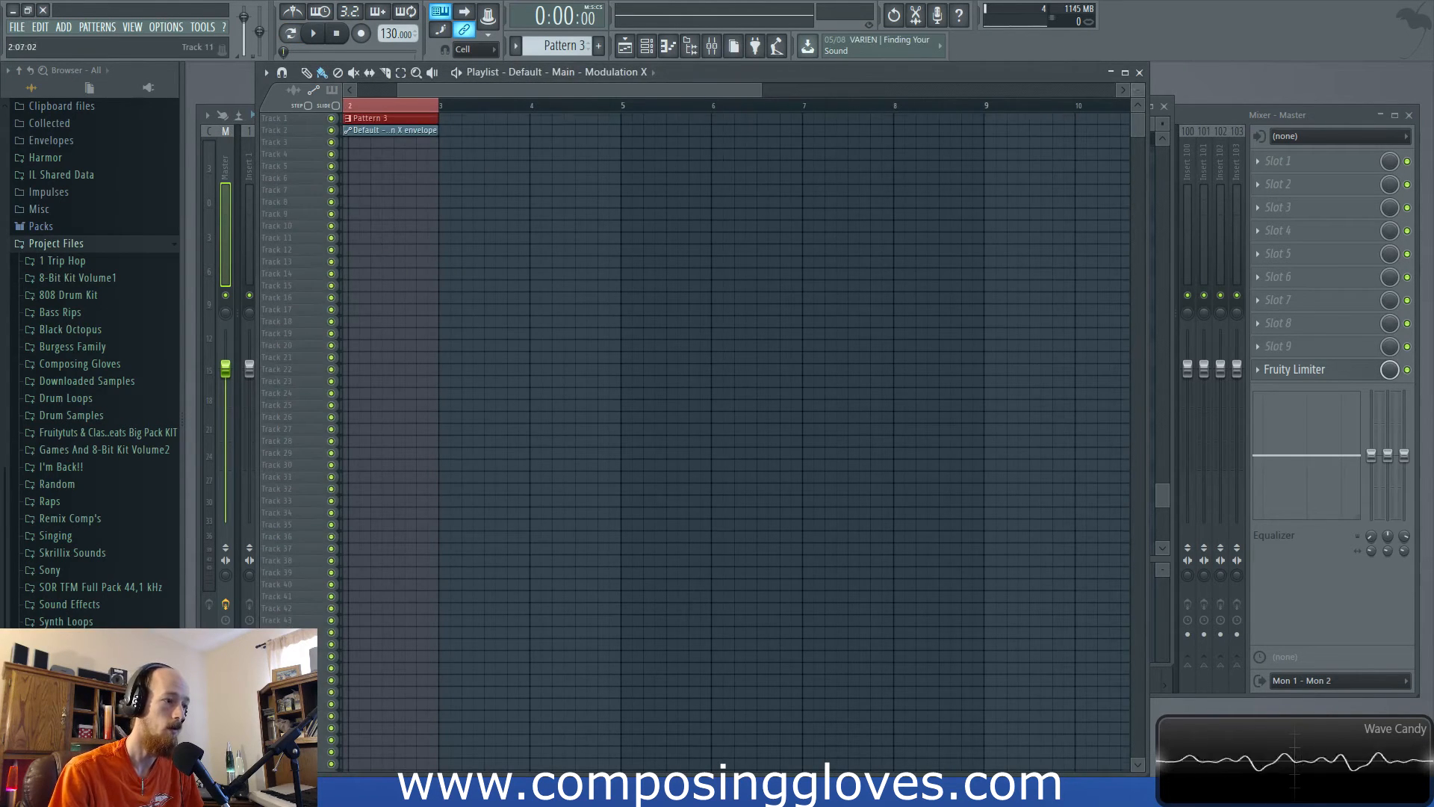
scroll(387, 246, down, 4)
scroll(394, 276, up, 4)
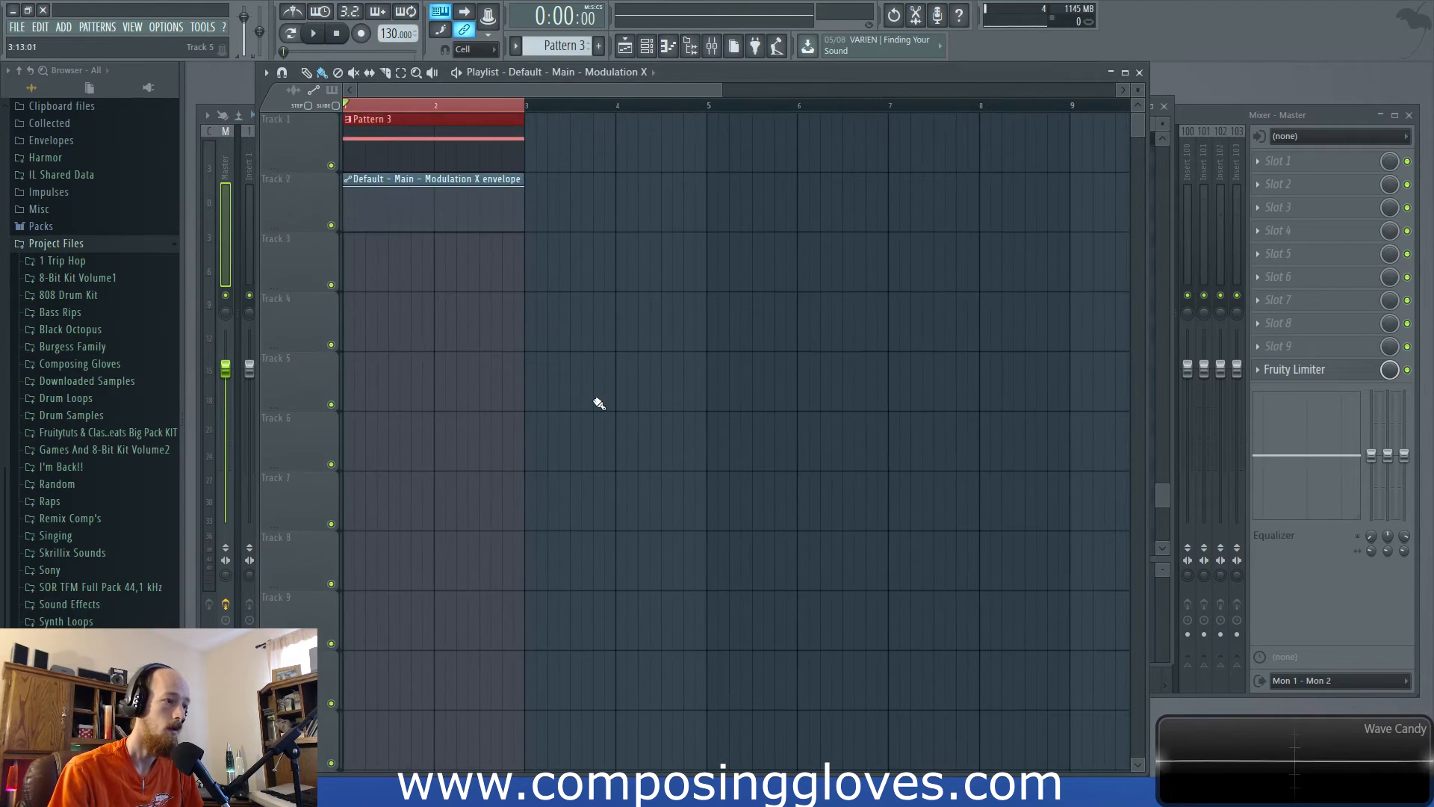
right_click(356, 225)
right_click(358, 191)
right_click(368, 225)
right_click(389, 224)
right_click(400, 227)
right_click(402, 195)
right_click(410, 224)
right_click(418, 192)
right_click(420, 225)
right_click(422, 189)
right_click(423, 229)
right_click(434, 188)
right_click(435, 229)
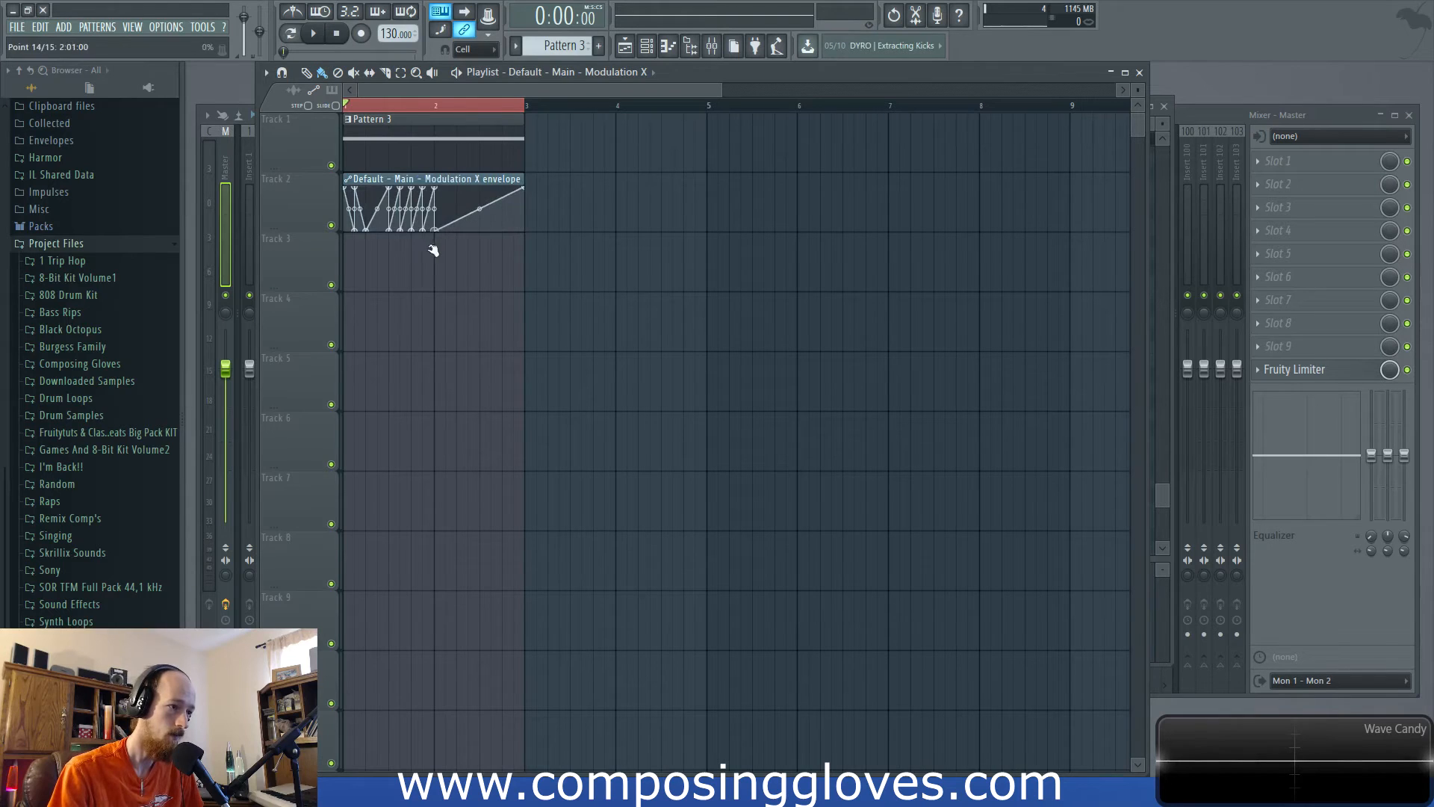
Step: Turn off modulation smoothing in the automated Sytrus and play the looped section
key(F6)
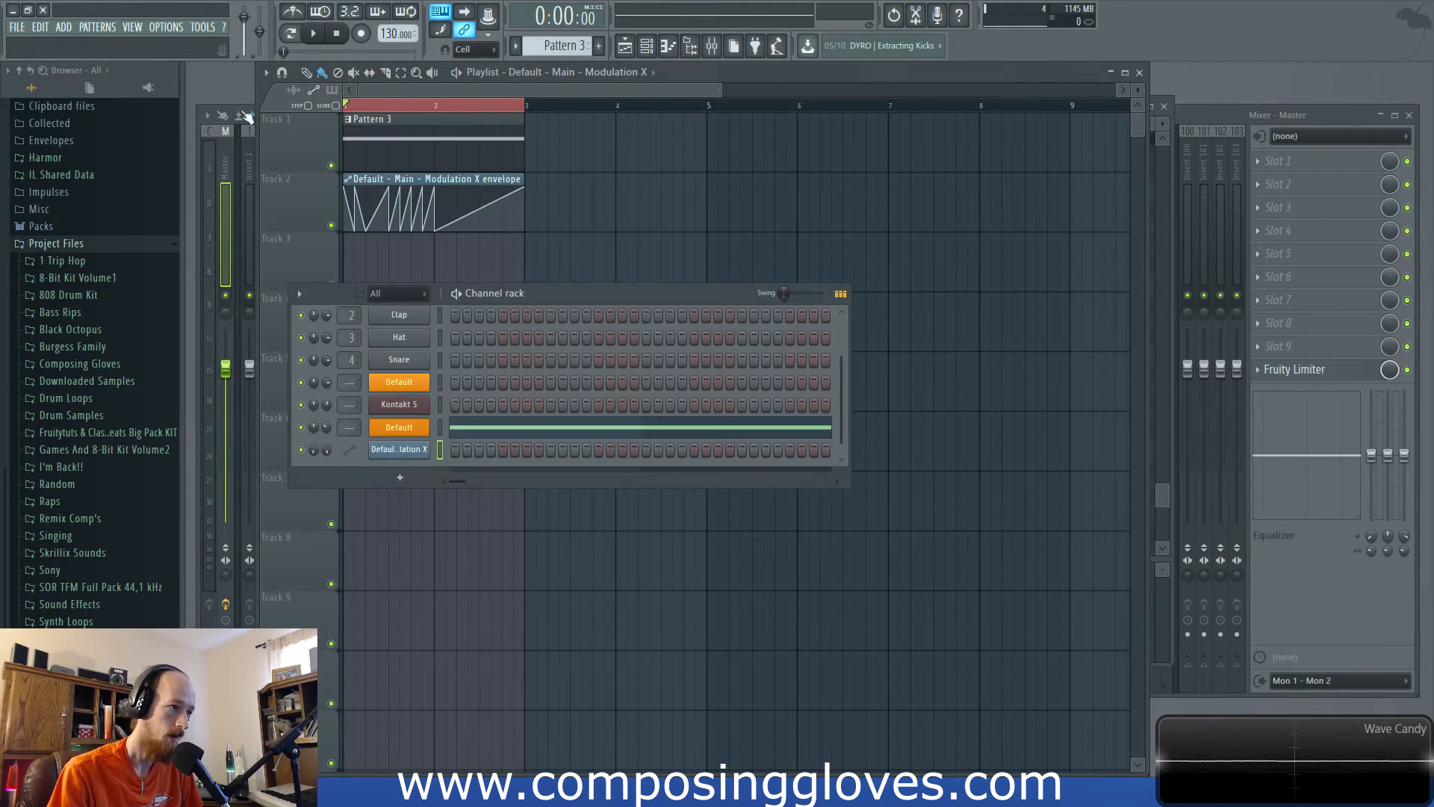
click(400, 432)
click(420, 329)
drag(493, 185, 478, 249)
key(space)
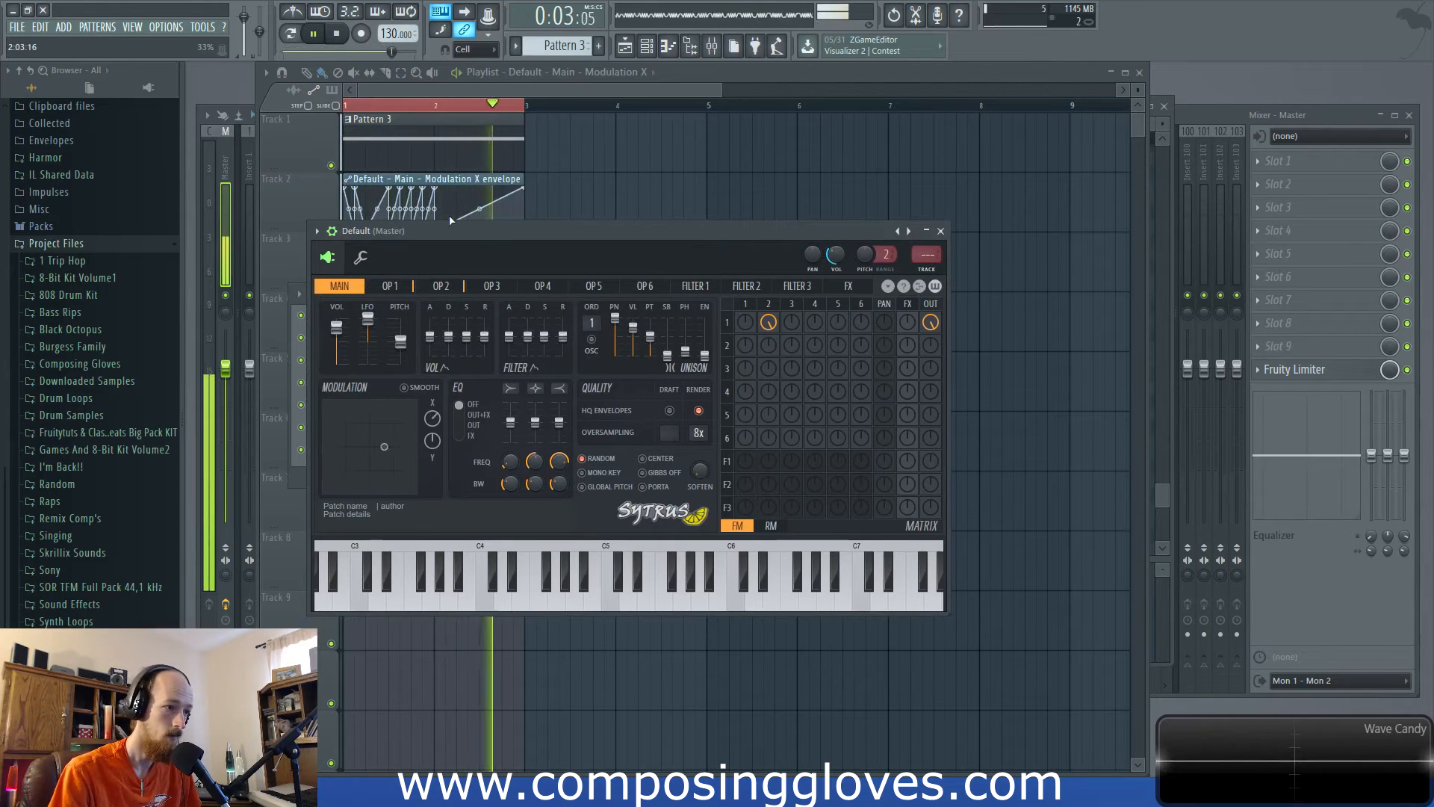
key(space)
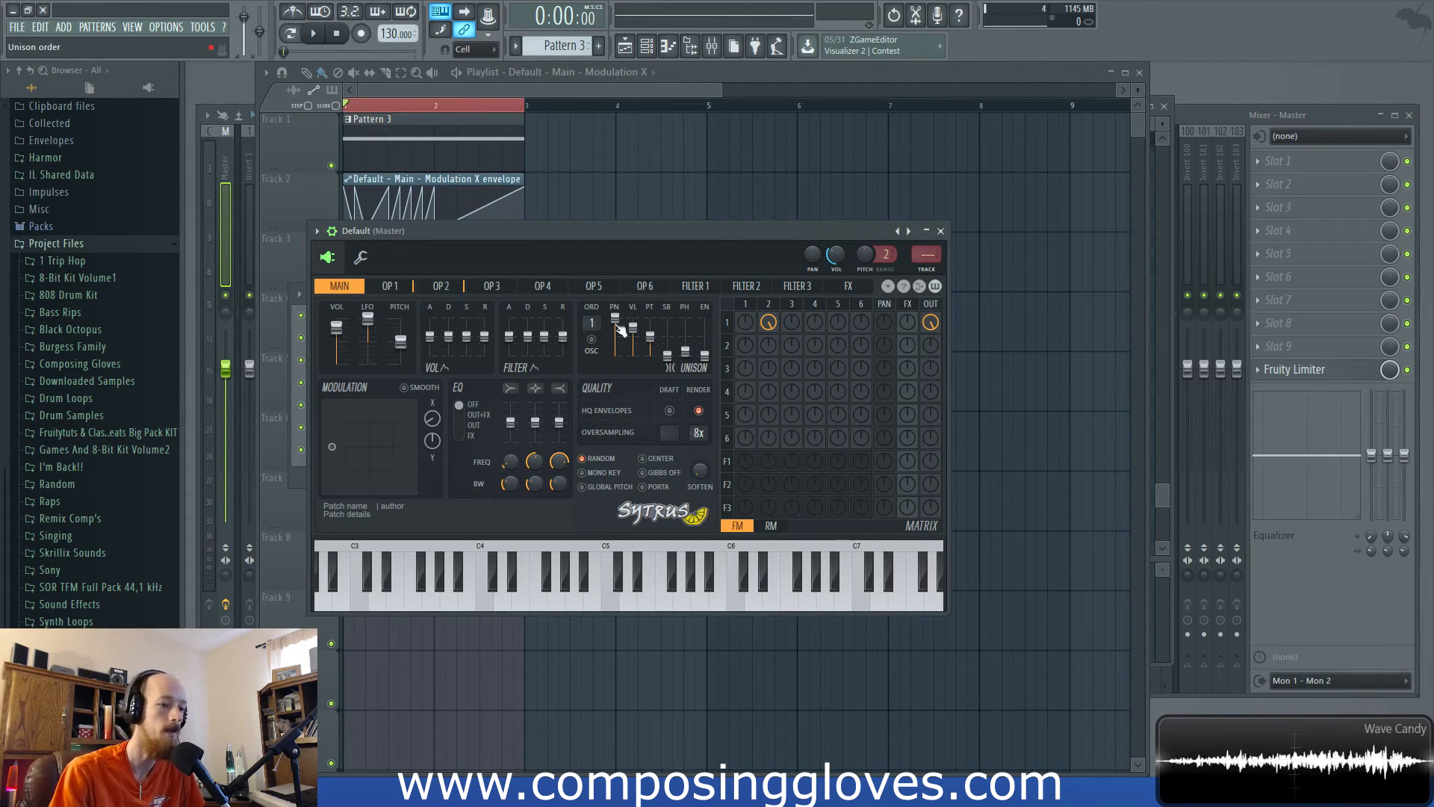
Step: Route operator 6 of the automated Sytrus to the output at full level and set its frequency ratio to 1.0000
click(732, 439)
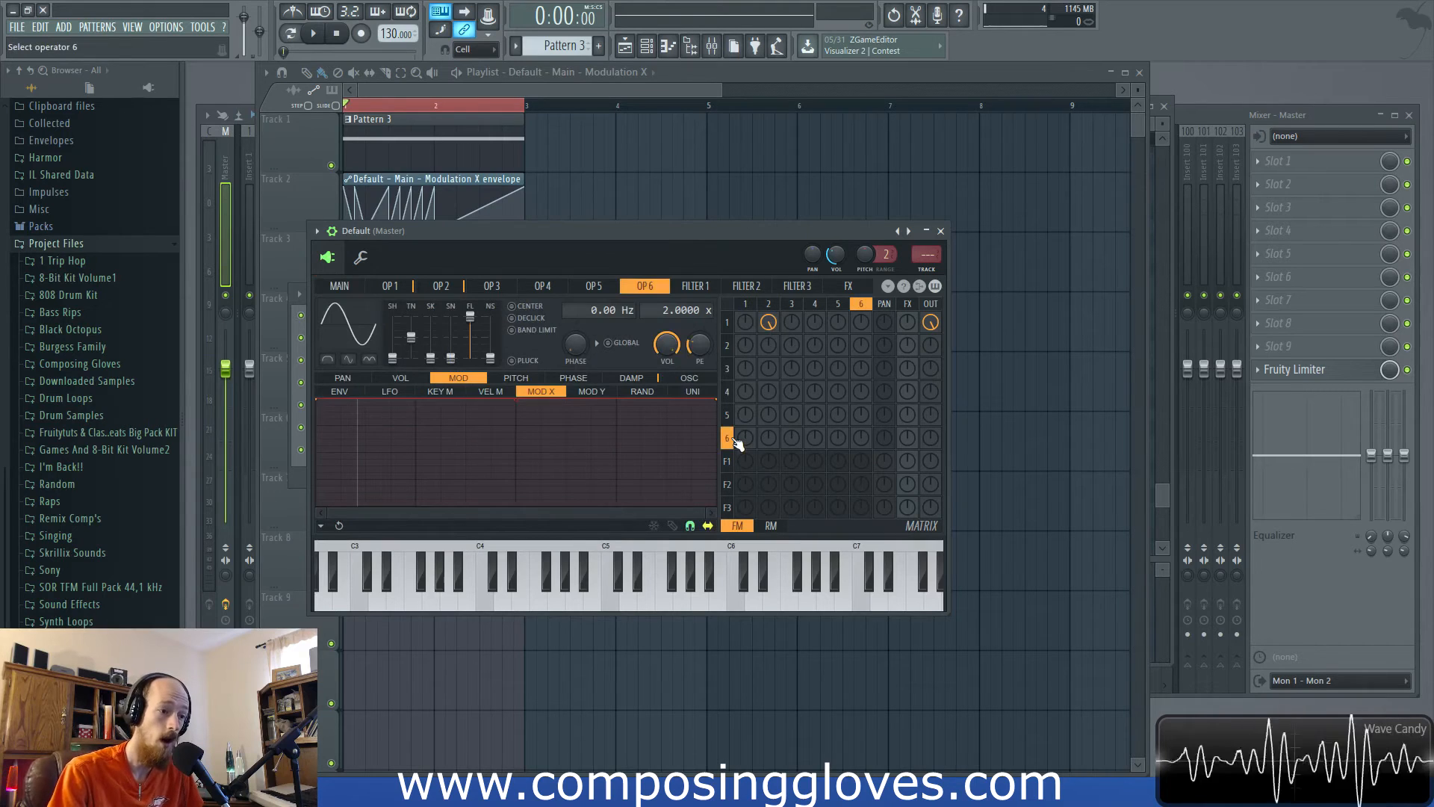
drag(930, 441, 931, 366)
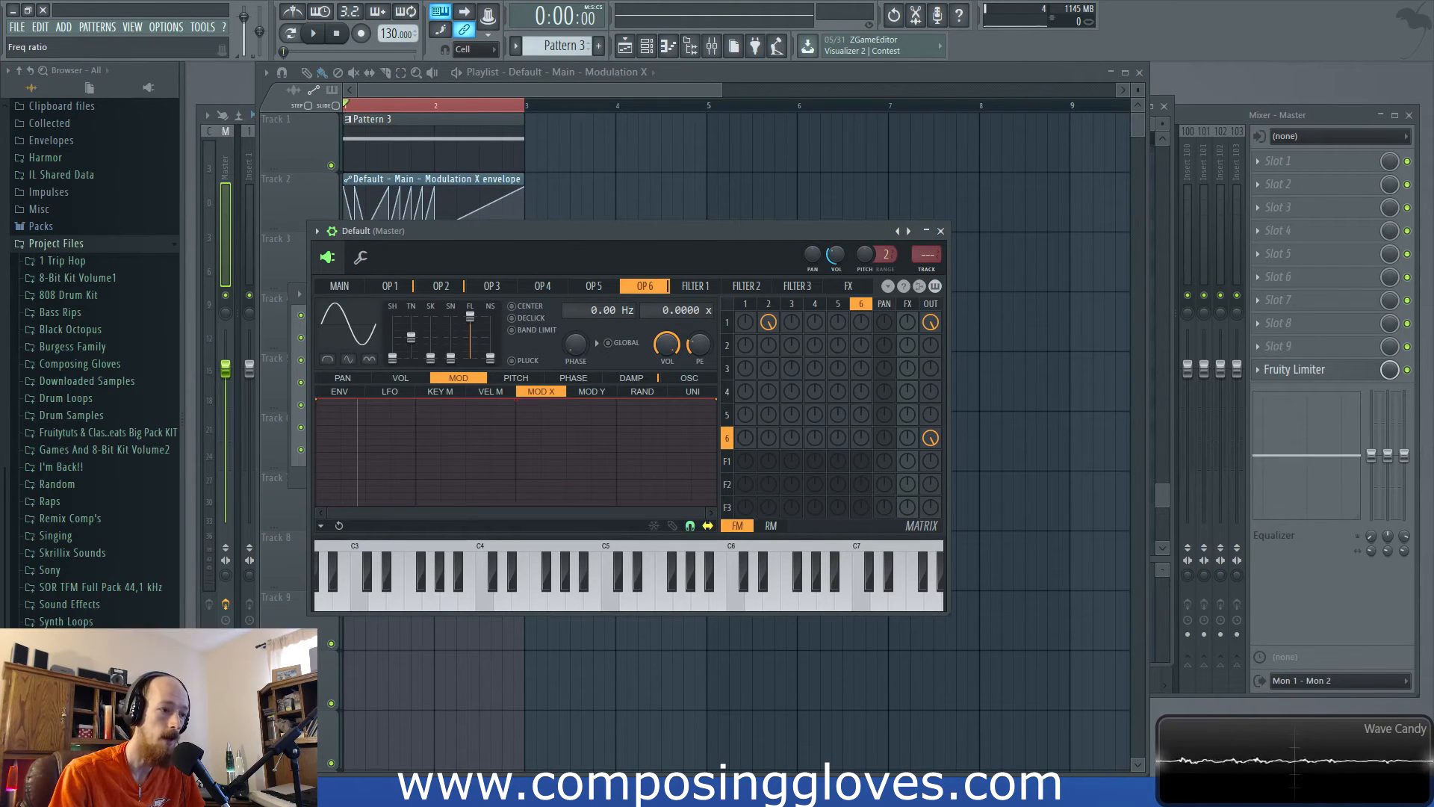
drag(526, 239, 544, 217)
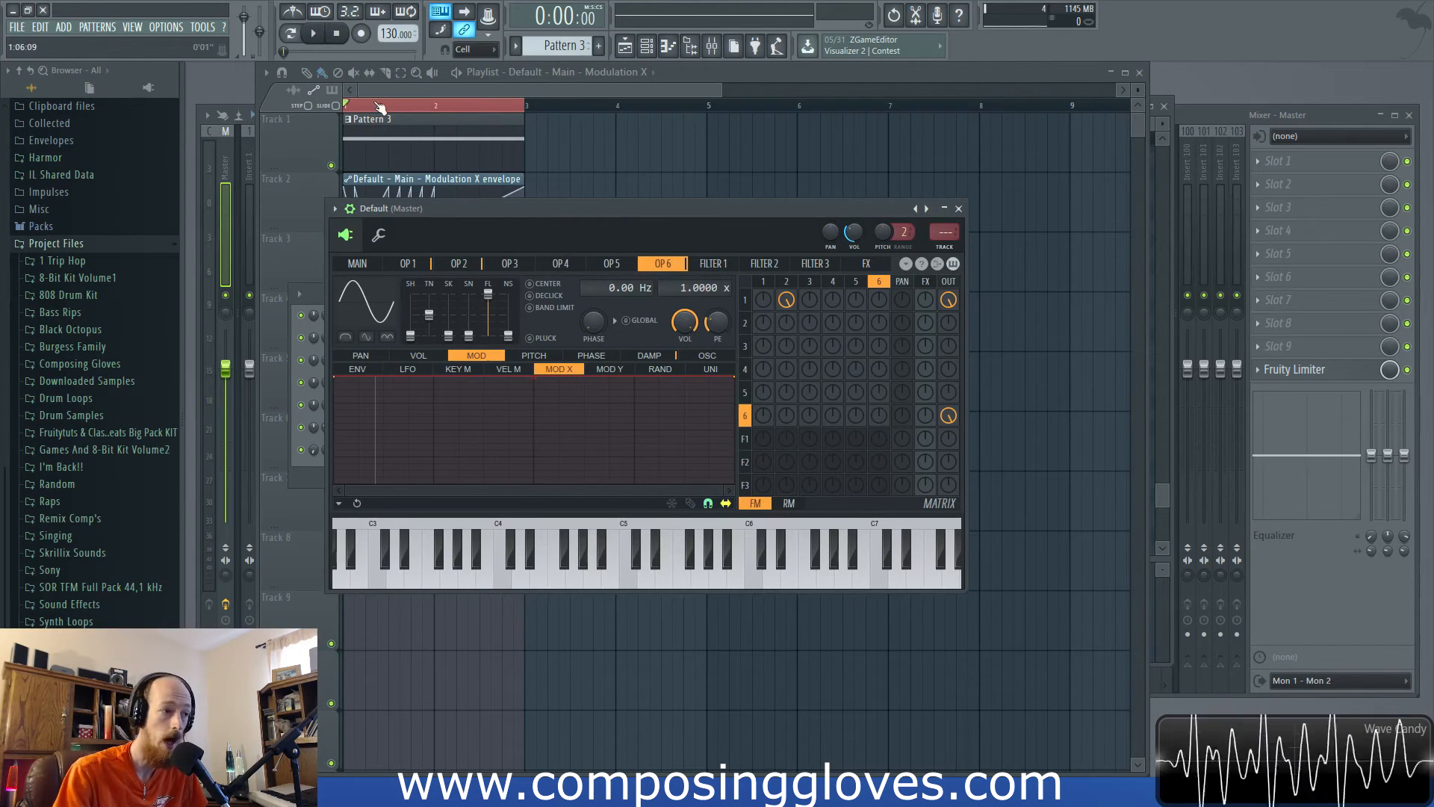
Step: Play the looped Pattern 3 section to hear operator 6 mixed into the modulated bass
double_click(393, 135)
click(508, 389)
click(426, 466)
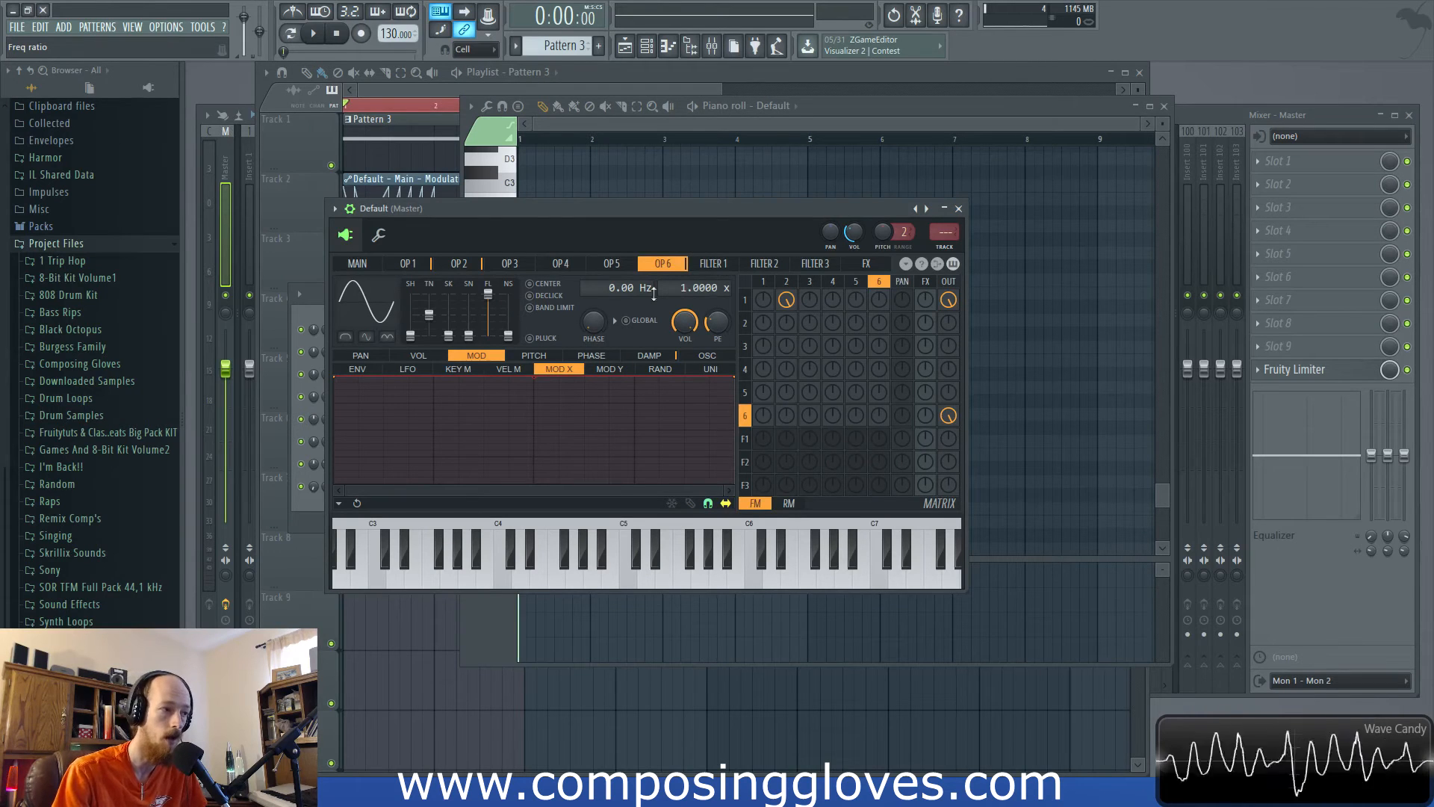
drag(549, 213, 547, 200)
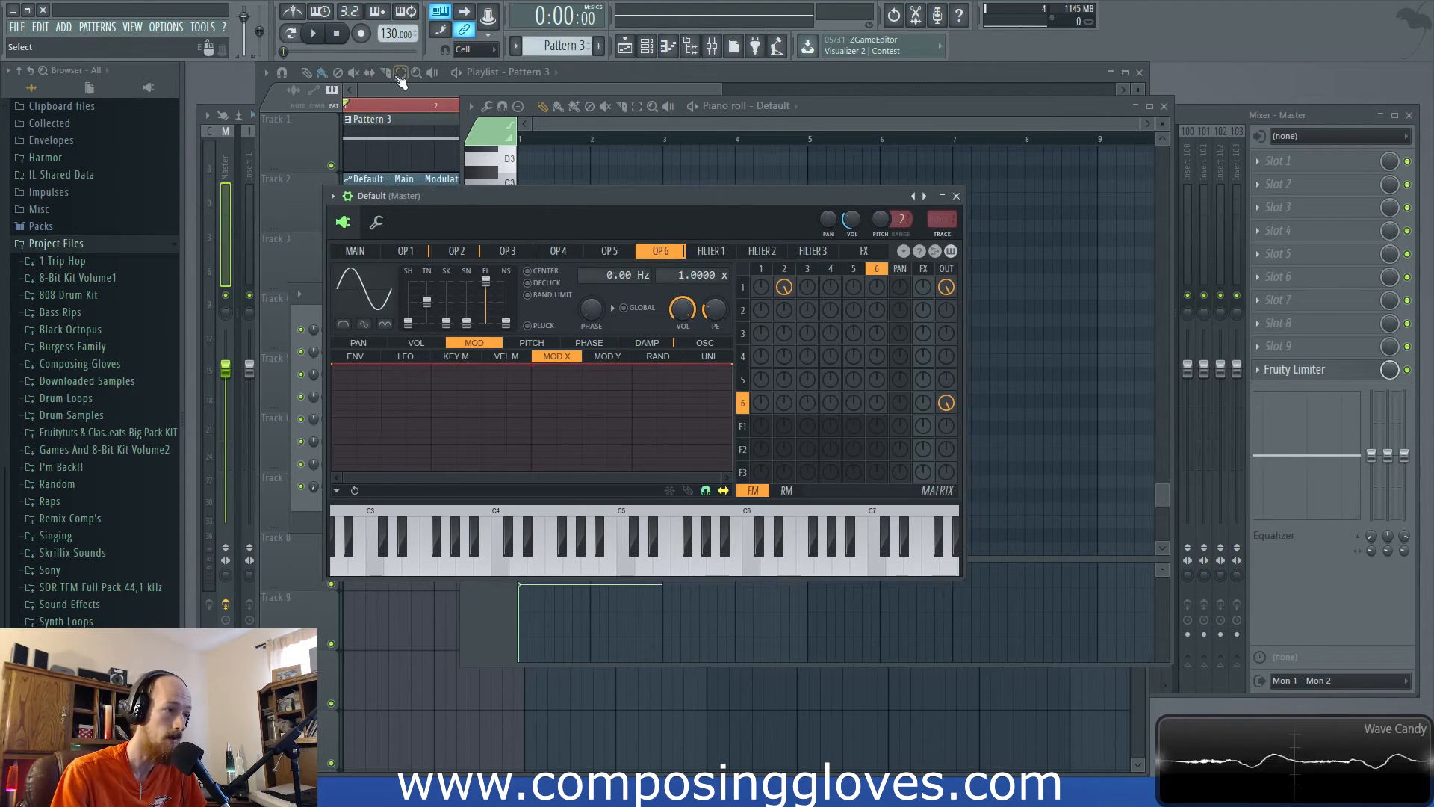
click(373, 90)
key(space)
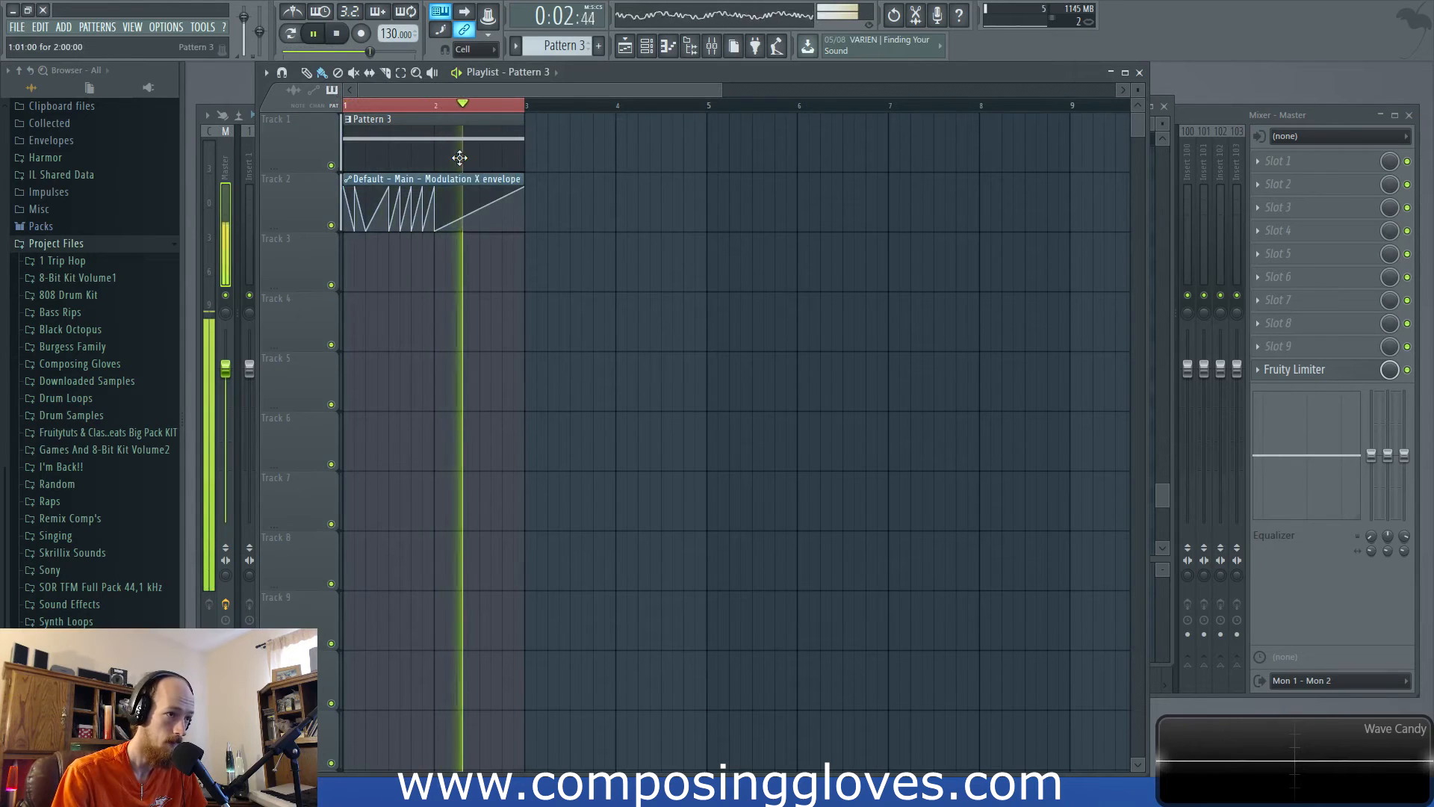
key(space)
Step: Try operator 6 at a frequency ratio of 2.0000 and play the looped section
key(F6)
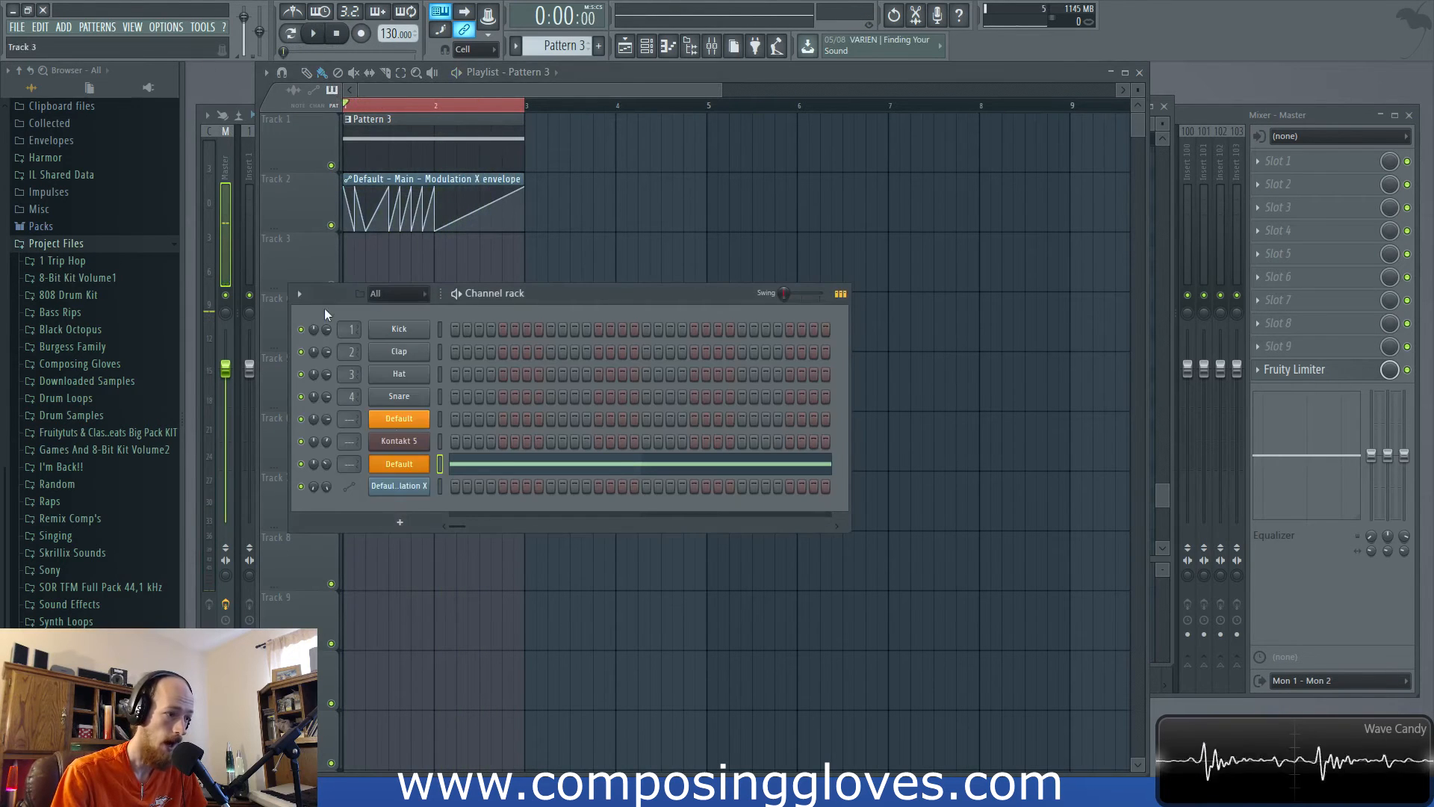
click(407, 465)
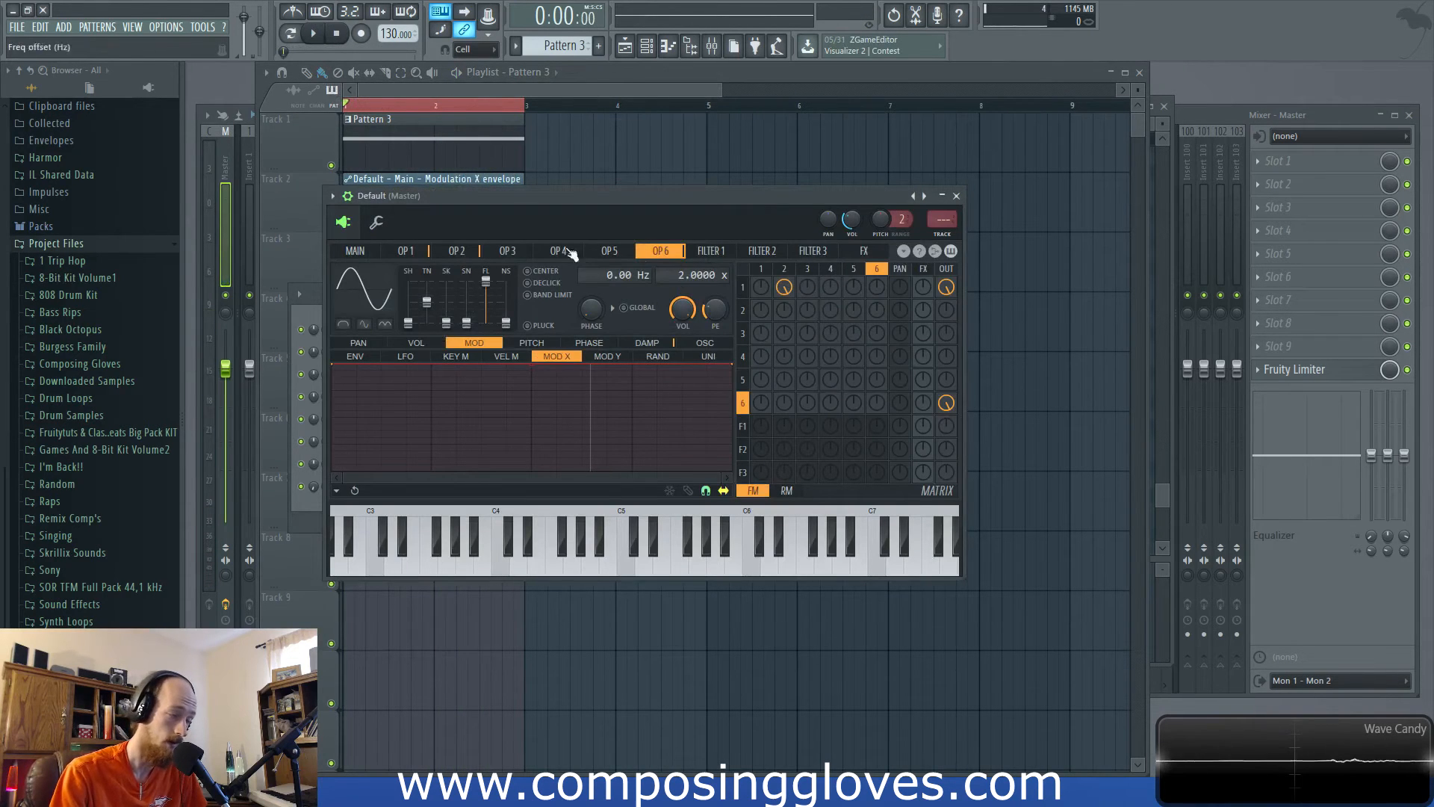
key(Escape)
key(space)
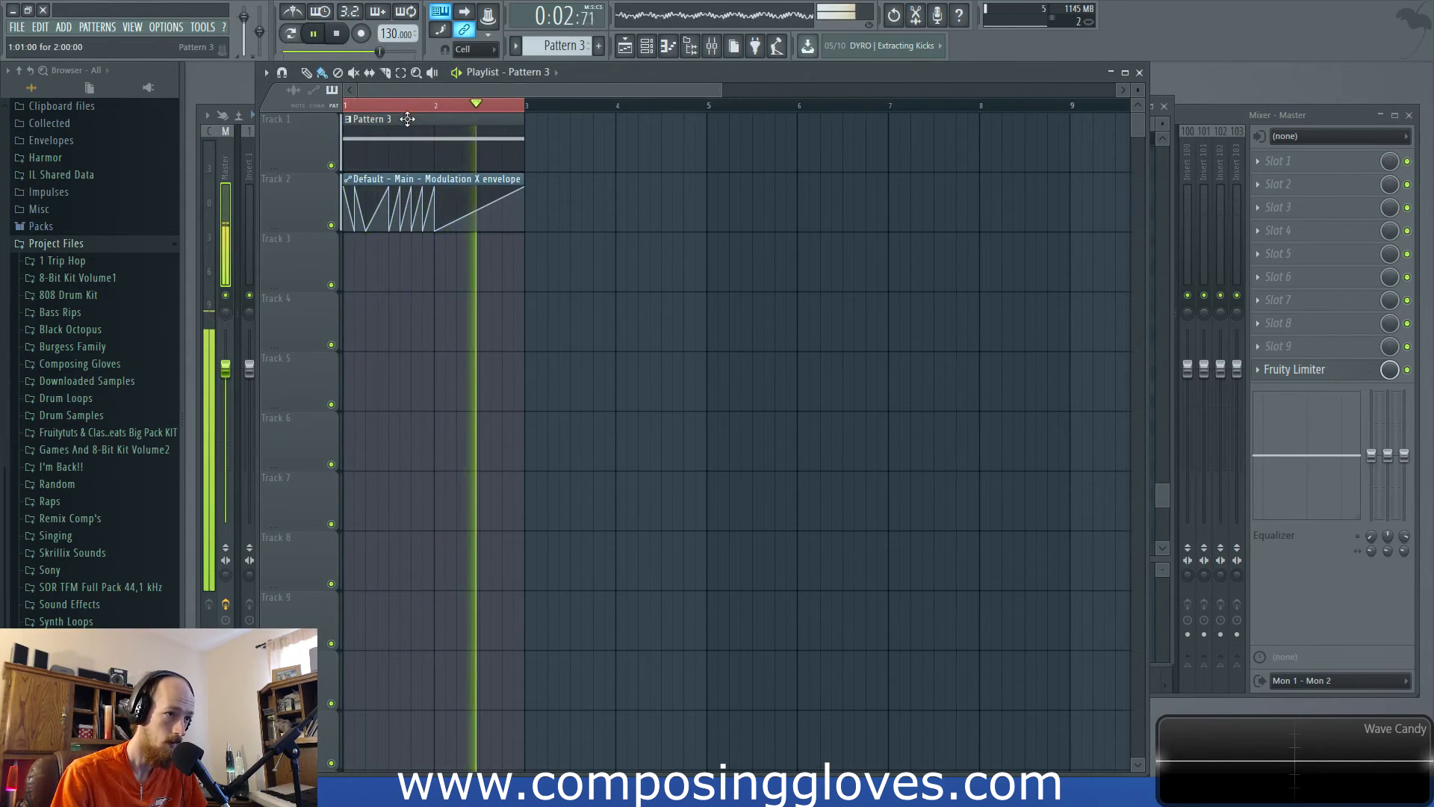
key(space)
Step: Check the first Sytrus channel's operator 1 settings and open its piano roll
key(F6)
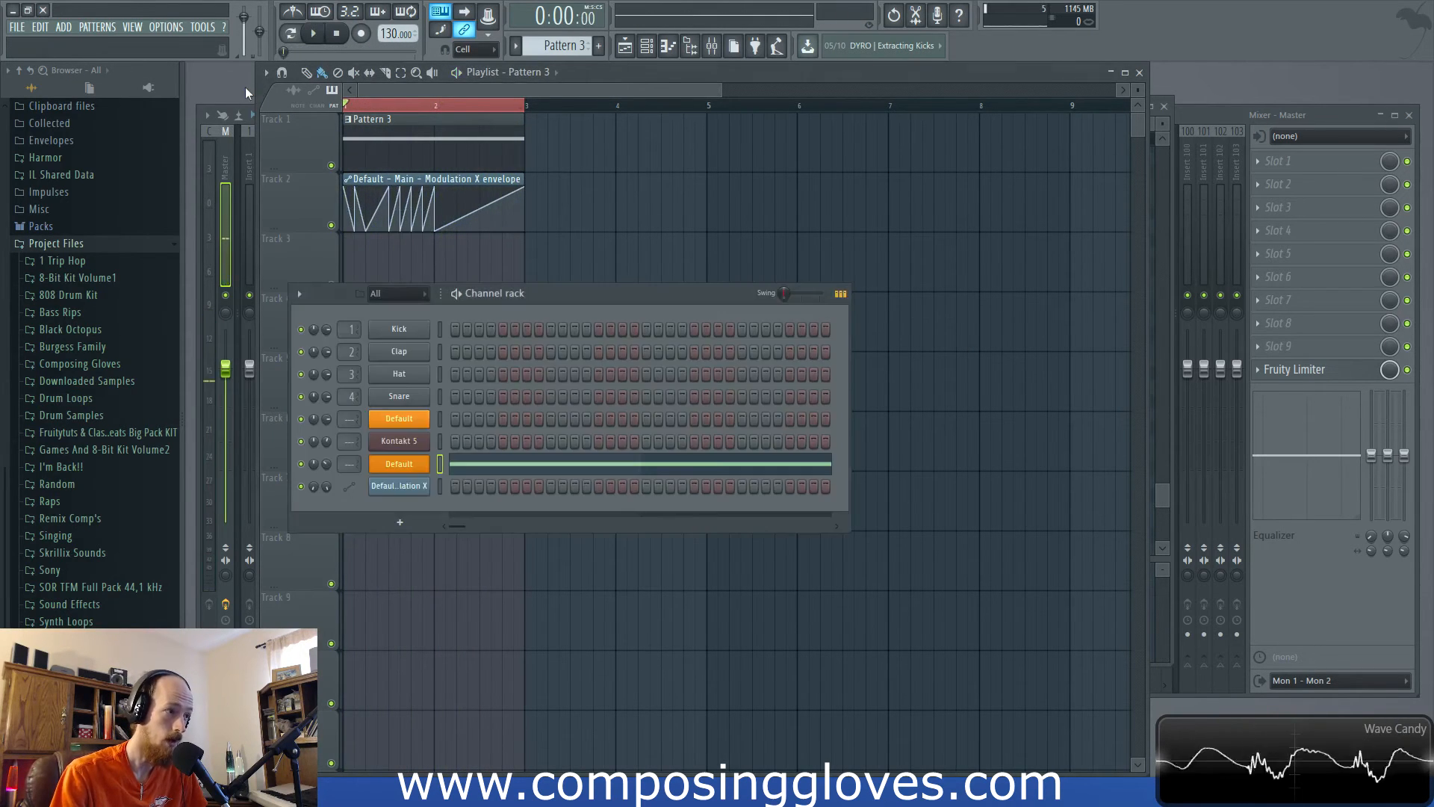
click(399, 463)
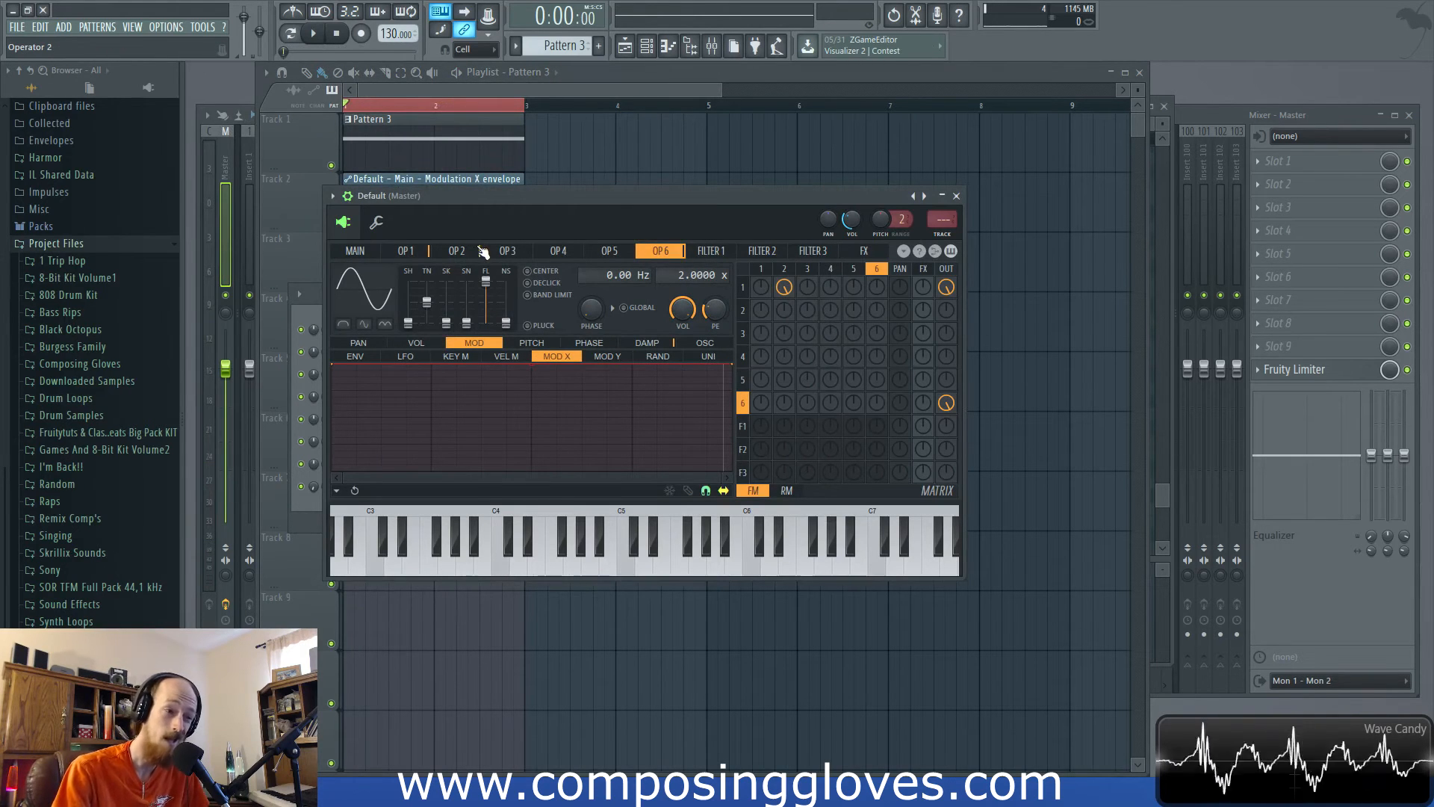
key(F6)
click(396, 407)
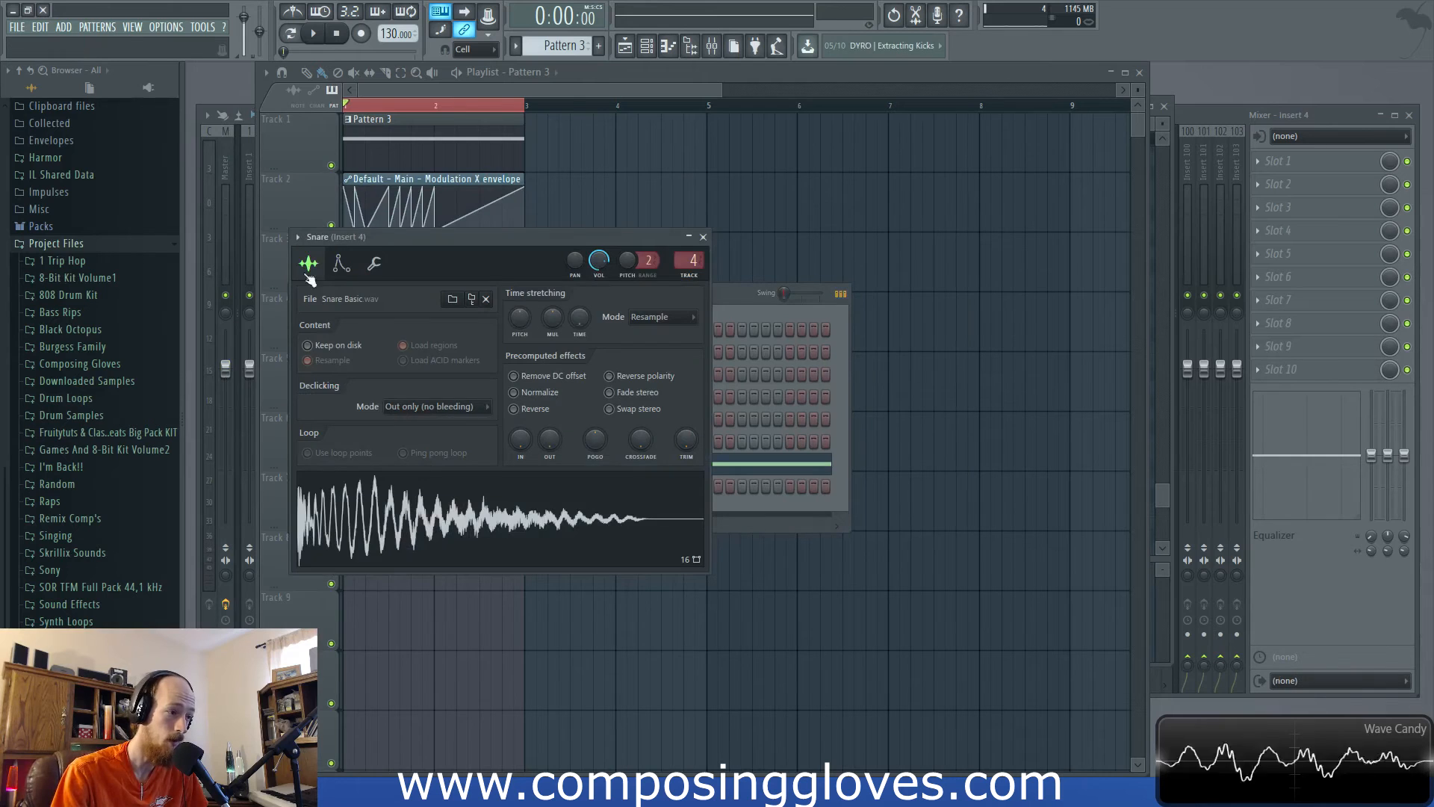
drag(381, 239, 418, 578)
click(407, 418)
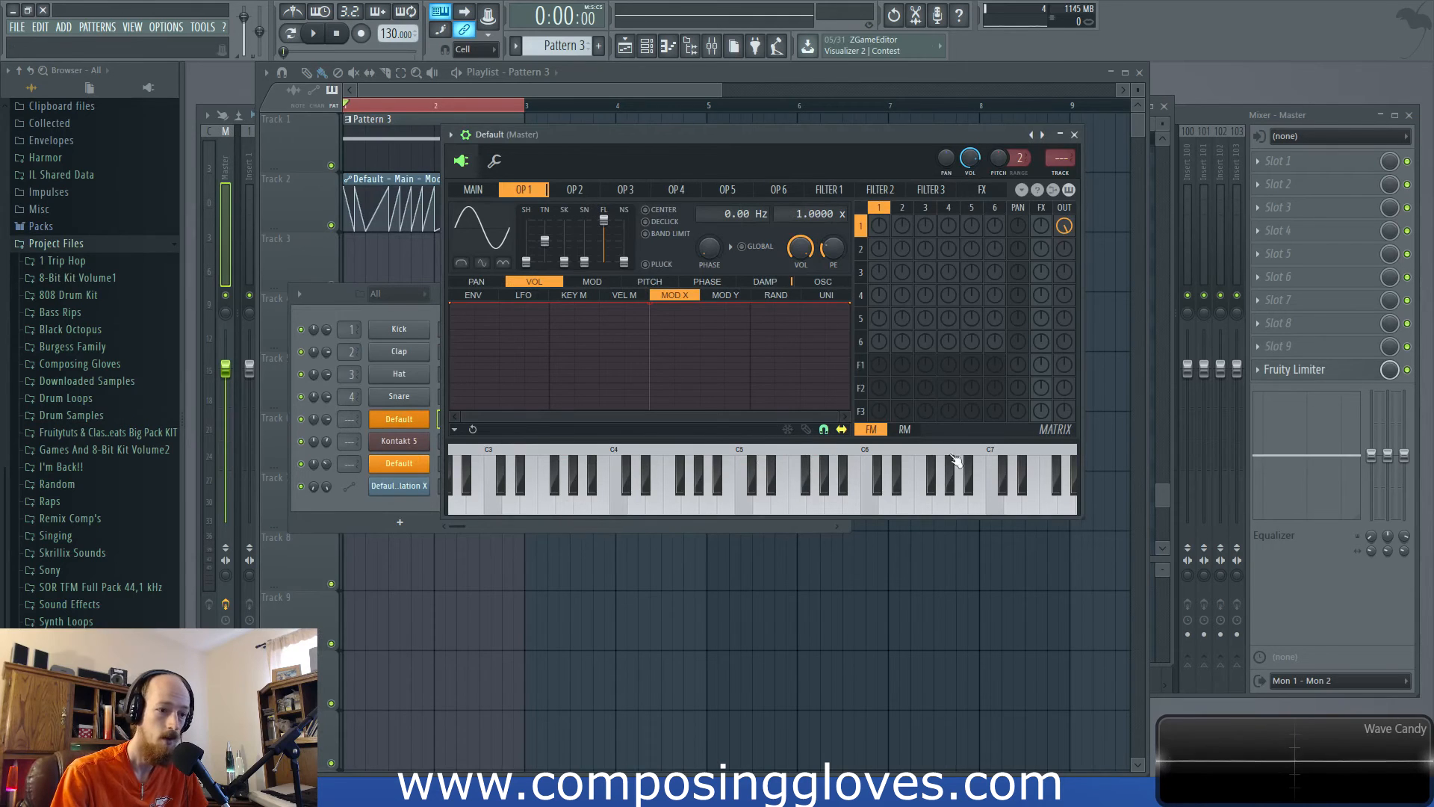
right_click(401, 419)
click(463, 419)
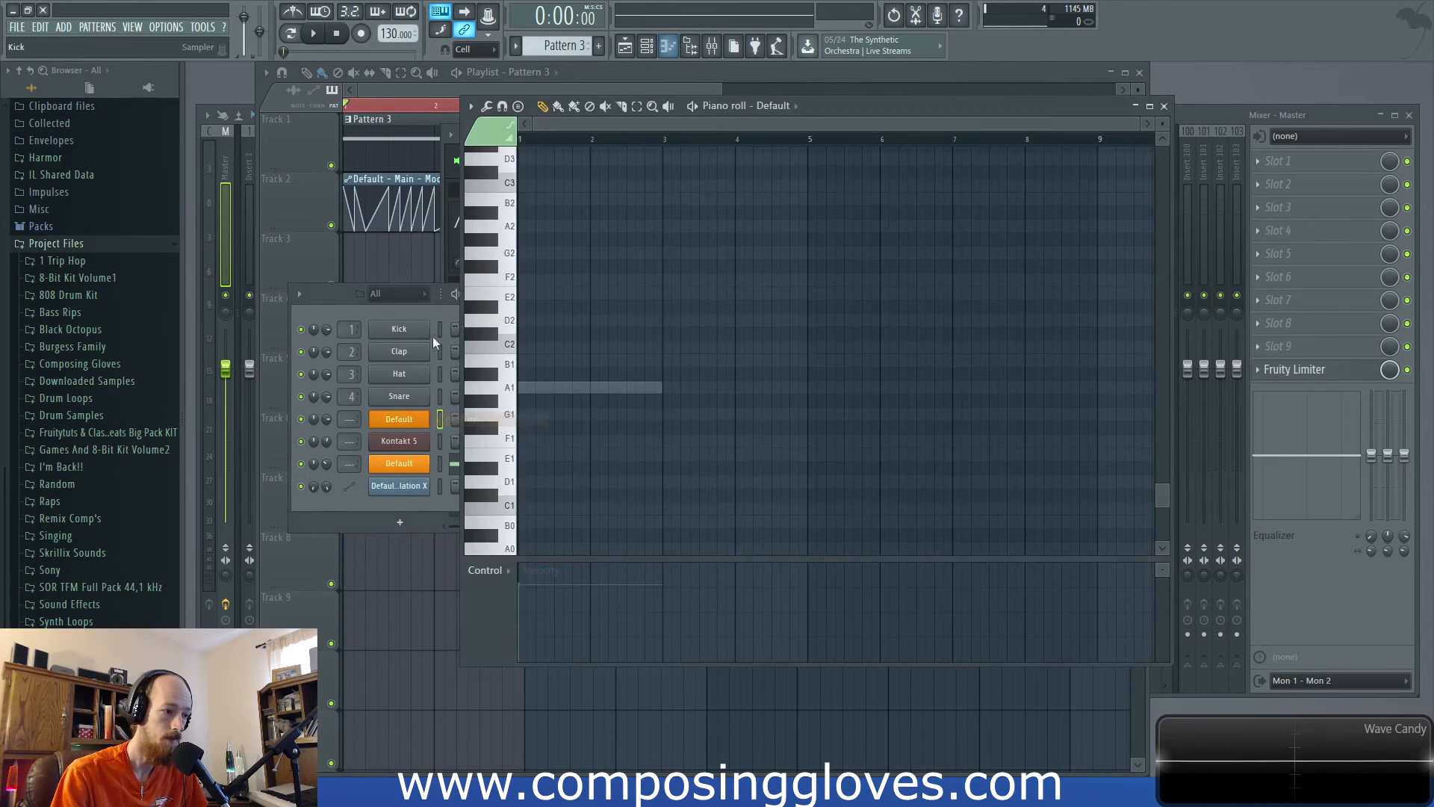
Step: Audition A1 and A2 on the first Sytrus channel, then reopen its plugin window
click(499, 349)
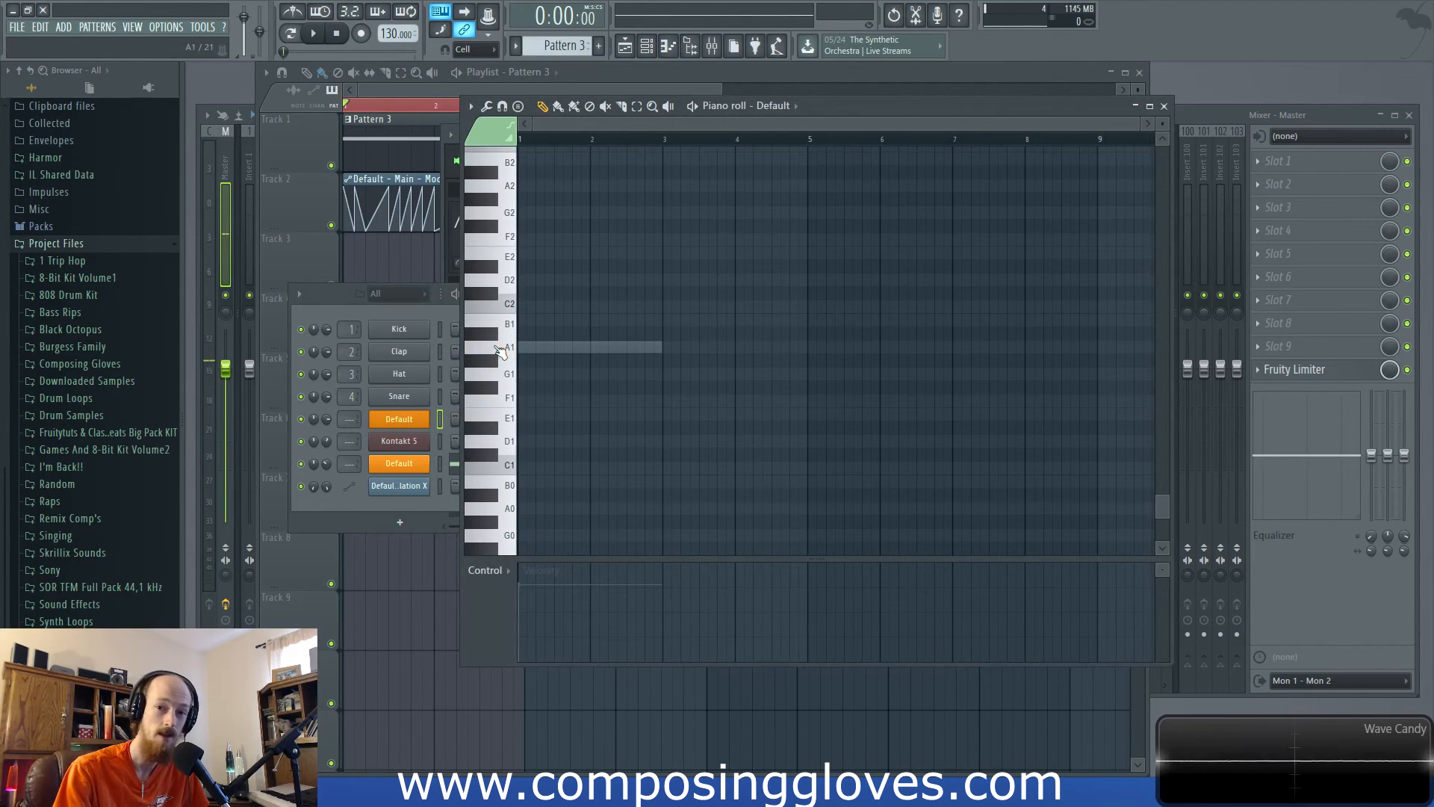
scroll(500, 351, up, 4)
click(511, 307)
click(511, 308)
click(511, 307)
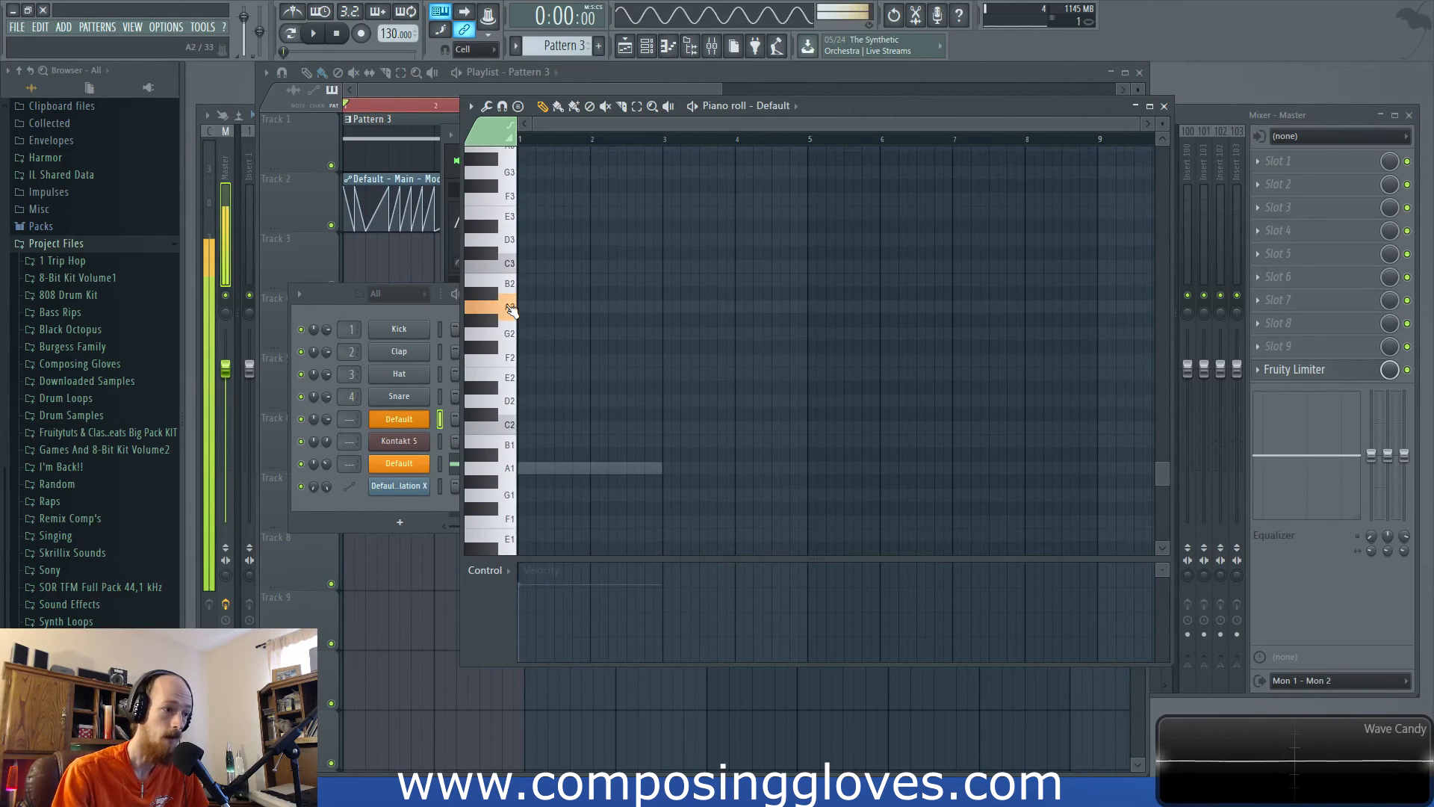
click(401, 422)
click(401, 422)
click(401, 419)
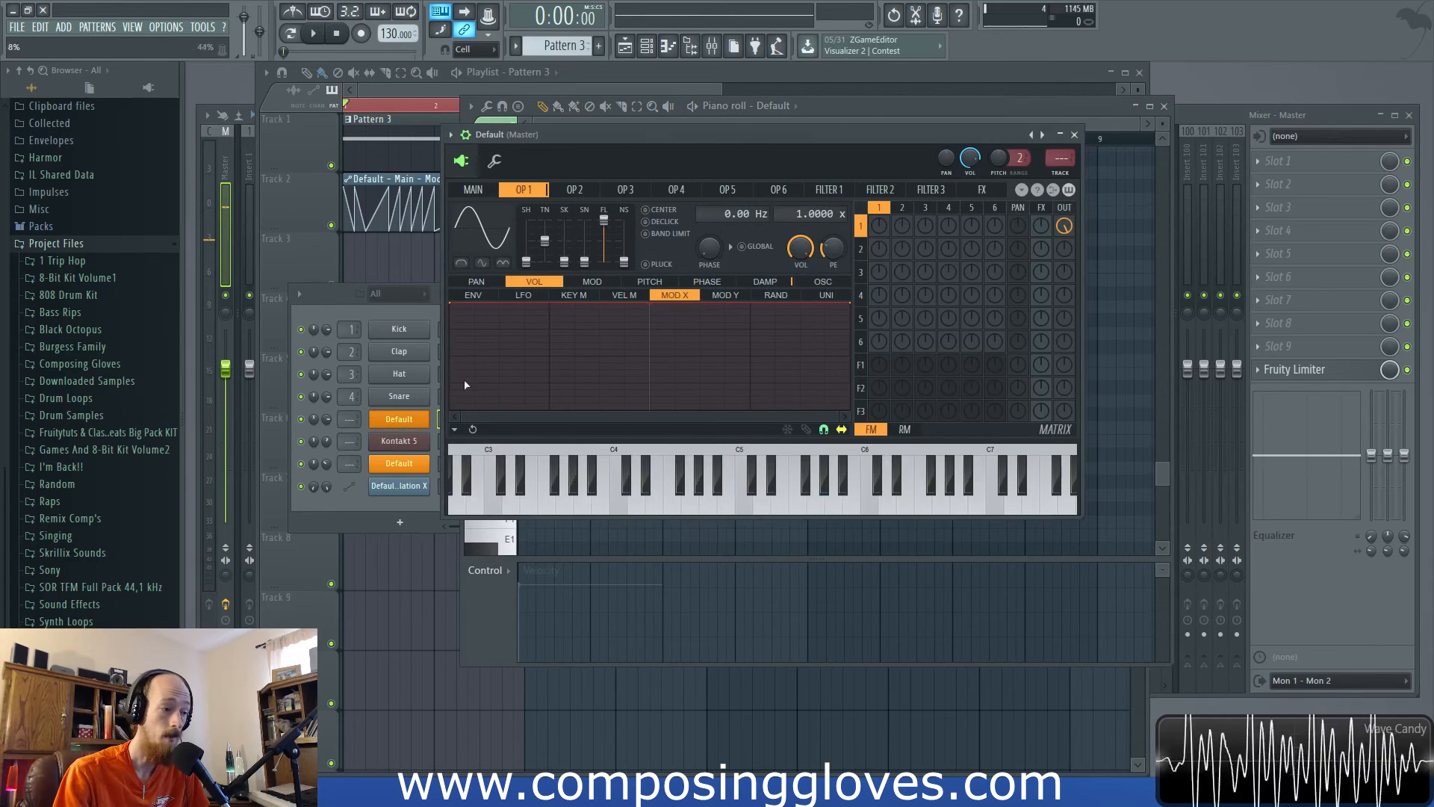
Step: Set operator 6's frequency ratio back to 1.0000 in the automated Sytrus and play the loop
click(399, 463)
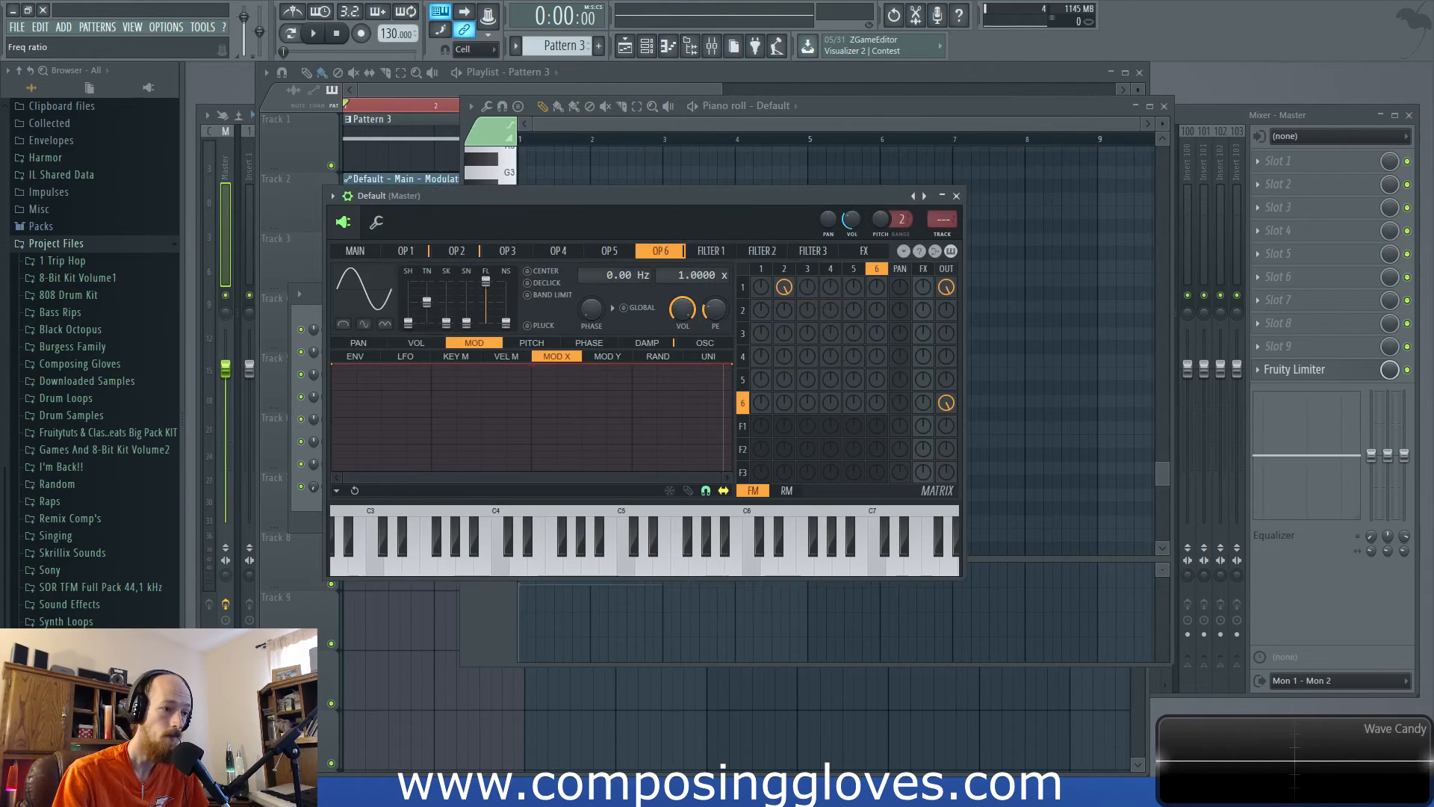
key(space)
key(space)
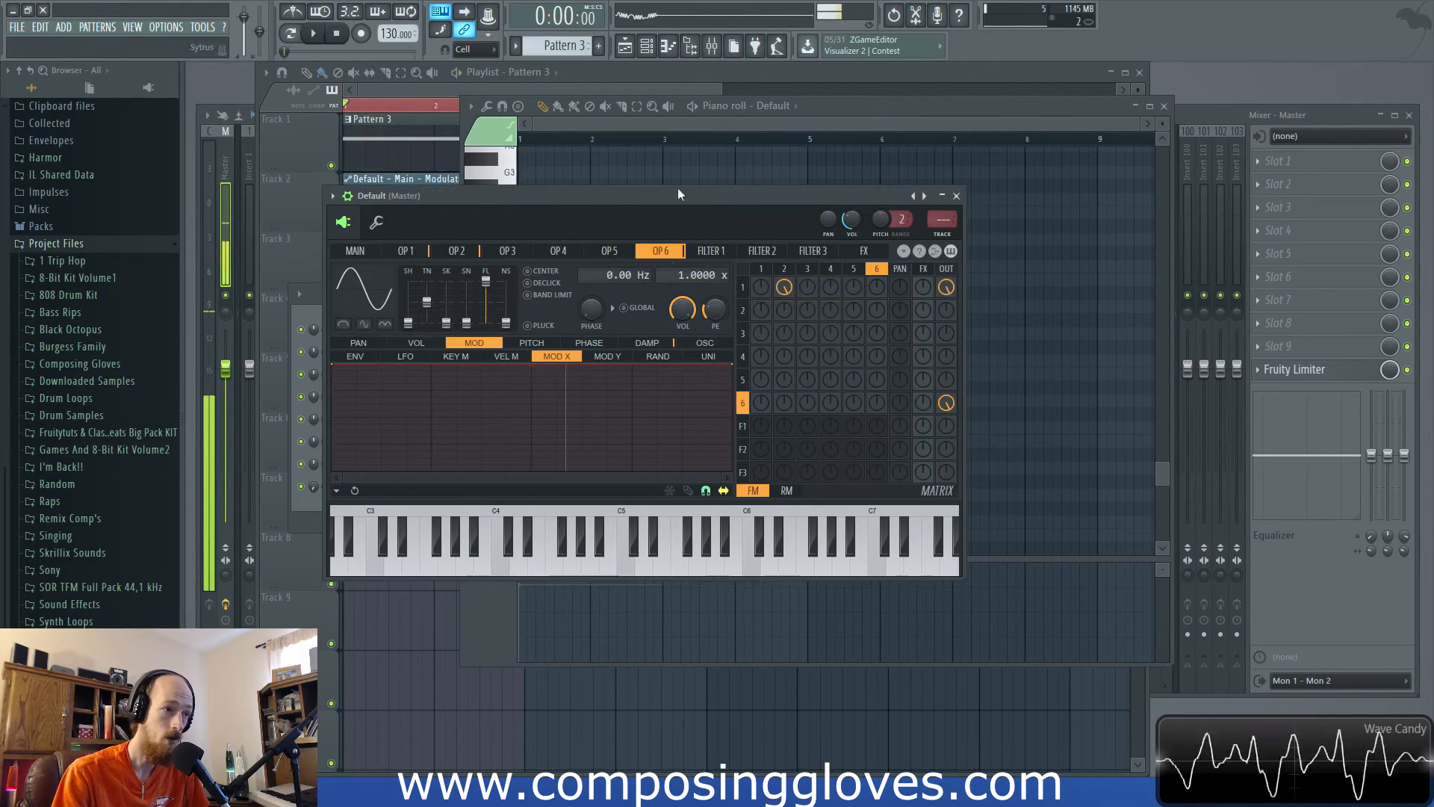
Step: Try operator 6's output level at about 52% in the automated Sytrus and play the looped section
click(652, 88)
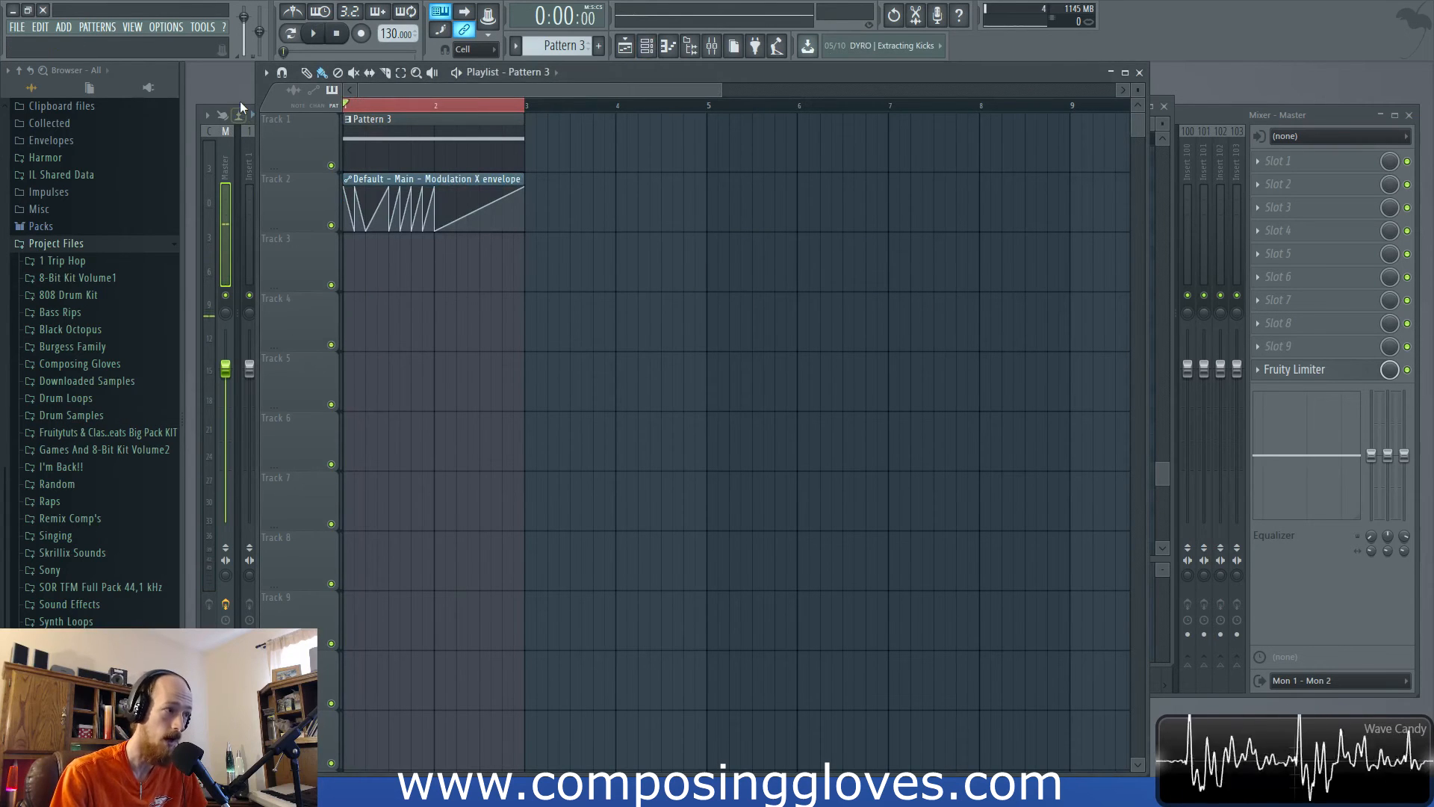
key(F6)
click(426, 471)
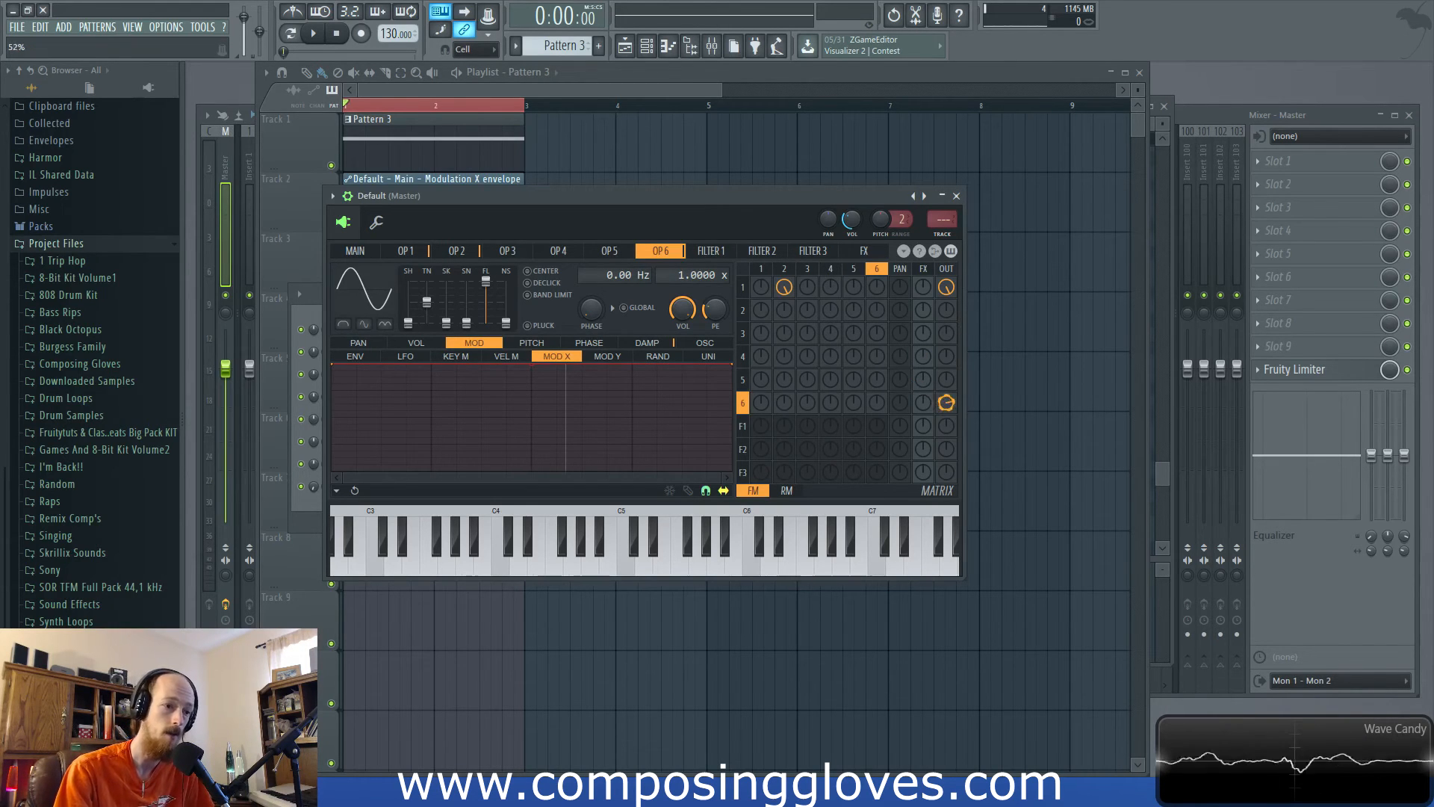
key(space)
key(space)
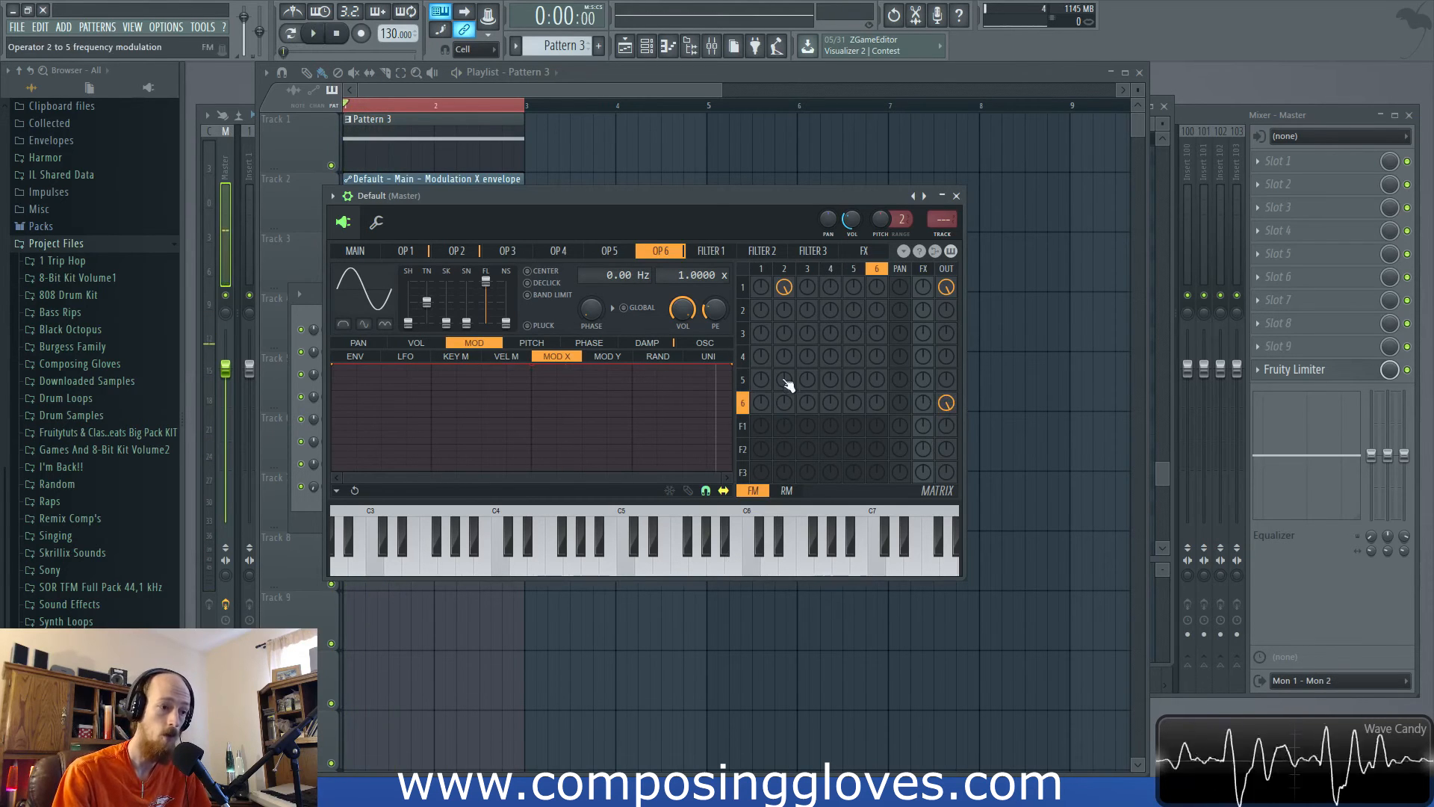
Step: Review the matrix rows for operators 1 and 6, ending on operator 1's settings
mouse_move(745, 386)
mouse_down()
mouse_move(749, 297)
mouse_move(745, 404)
mouse_up()
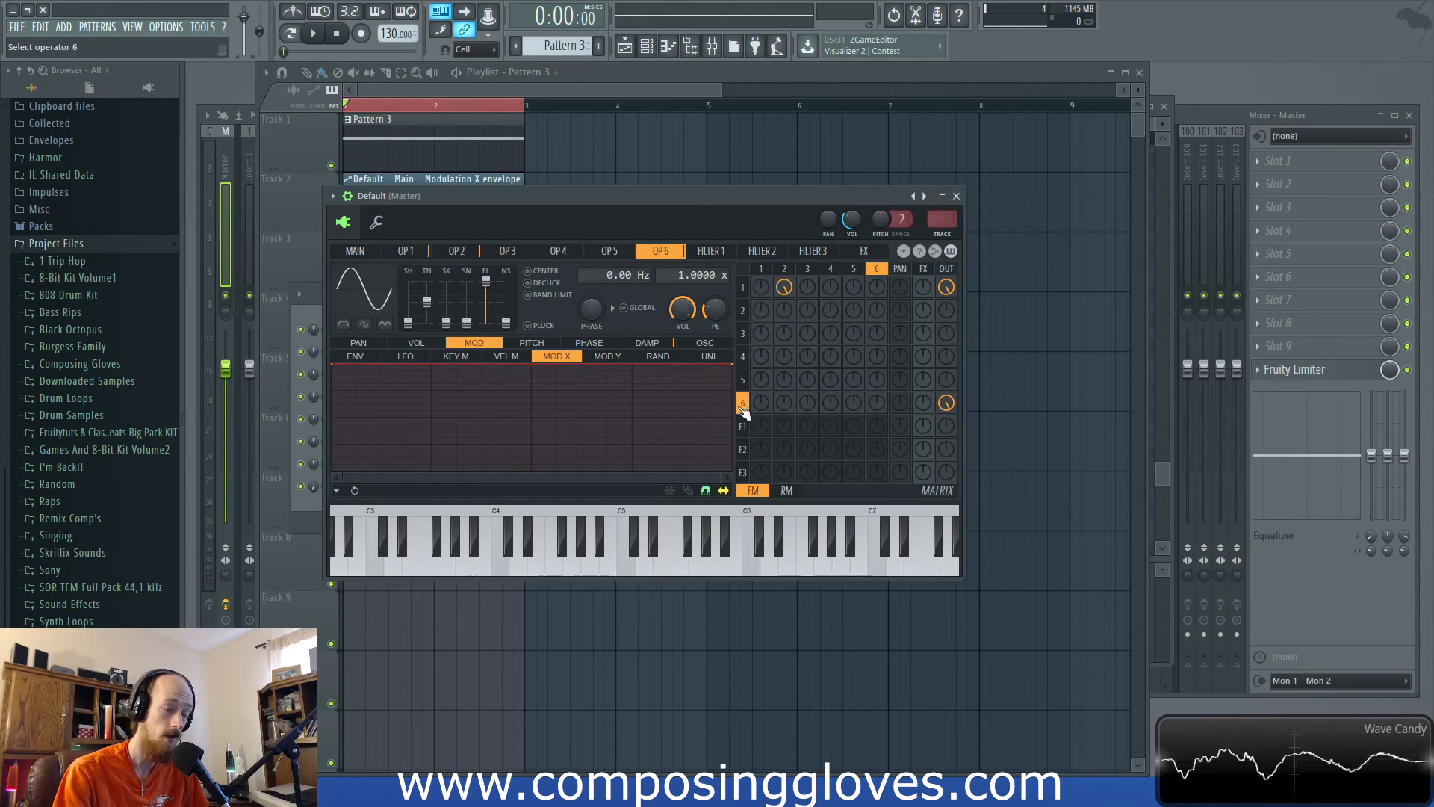
drag(751, 297, 744, 402)
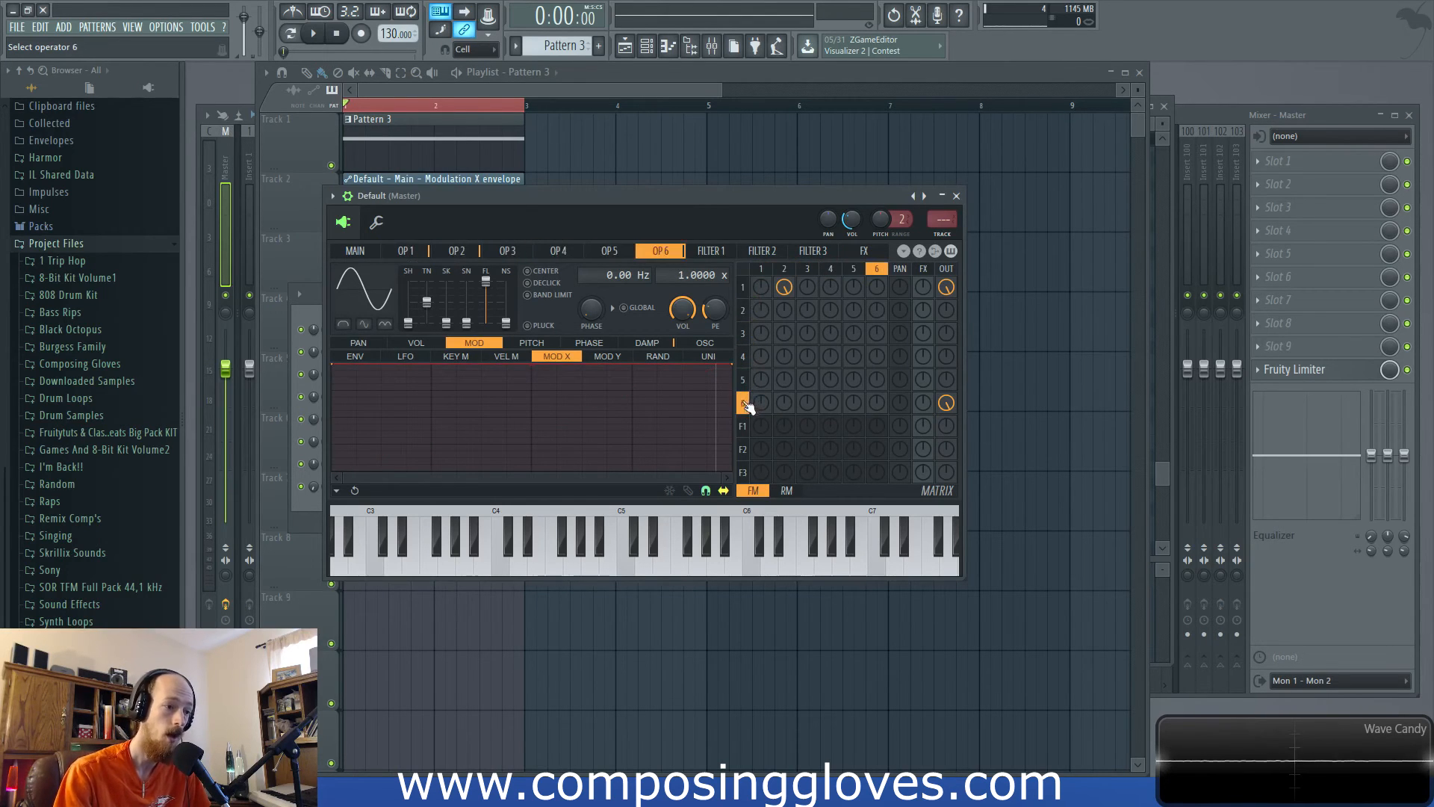
drag(504, 257, 406, 254)
Step: Add another Sytrus channel and load its Default preset
key(F6)
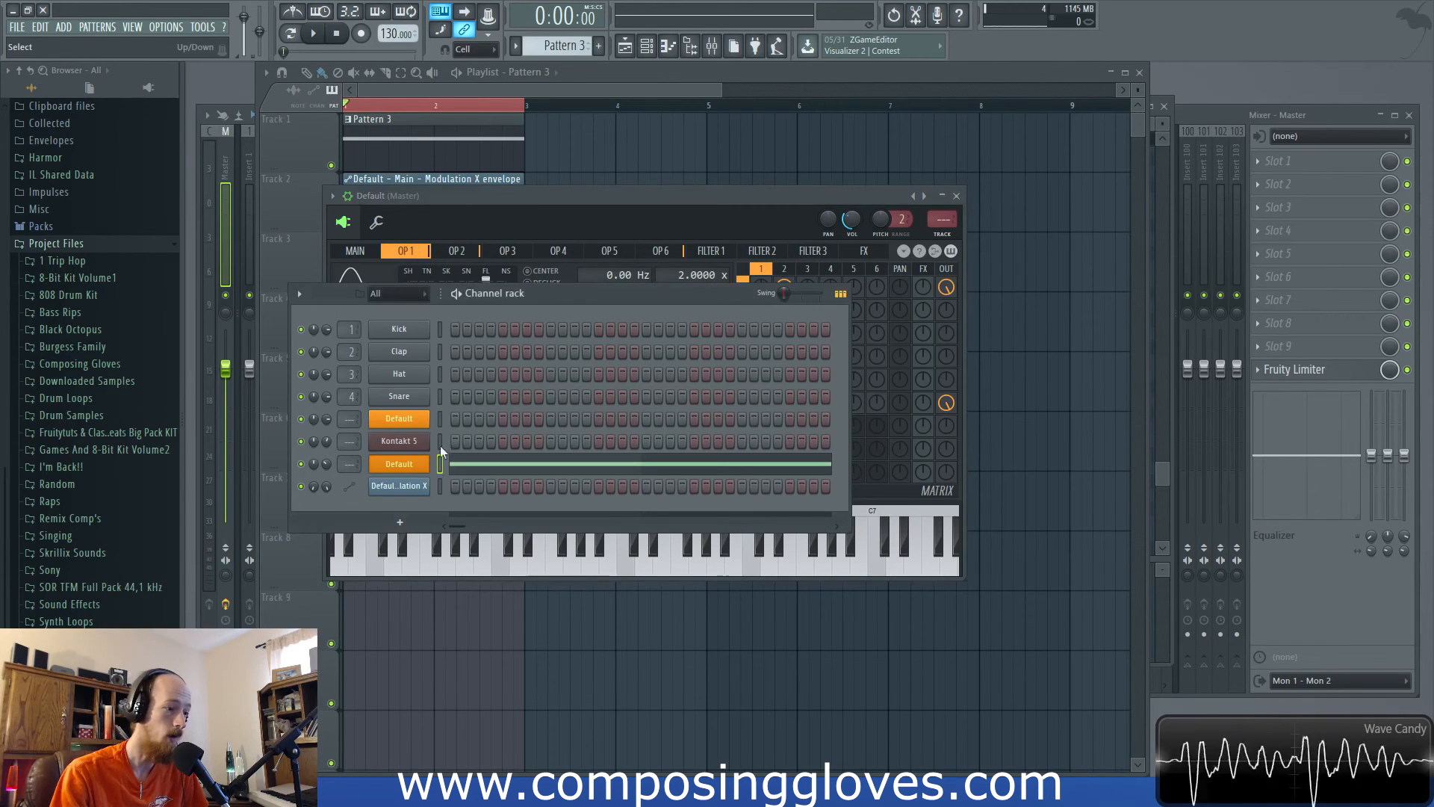
click(400, 522)
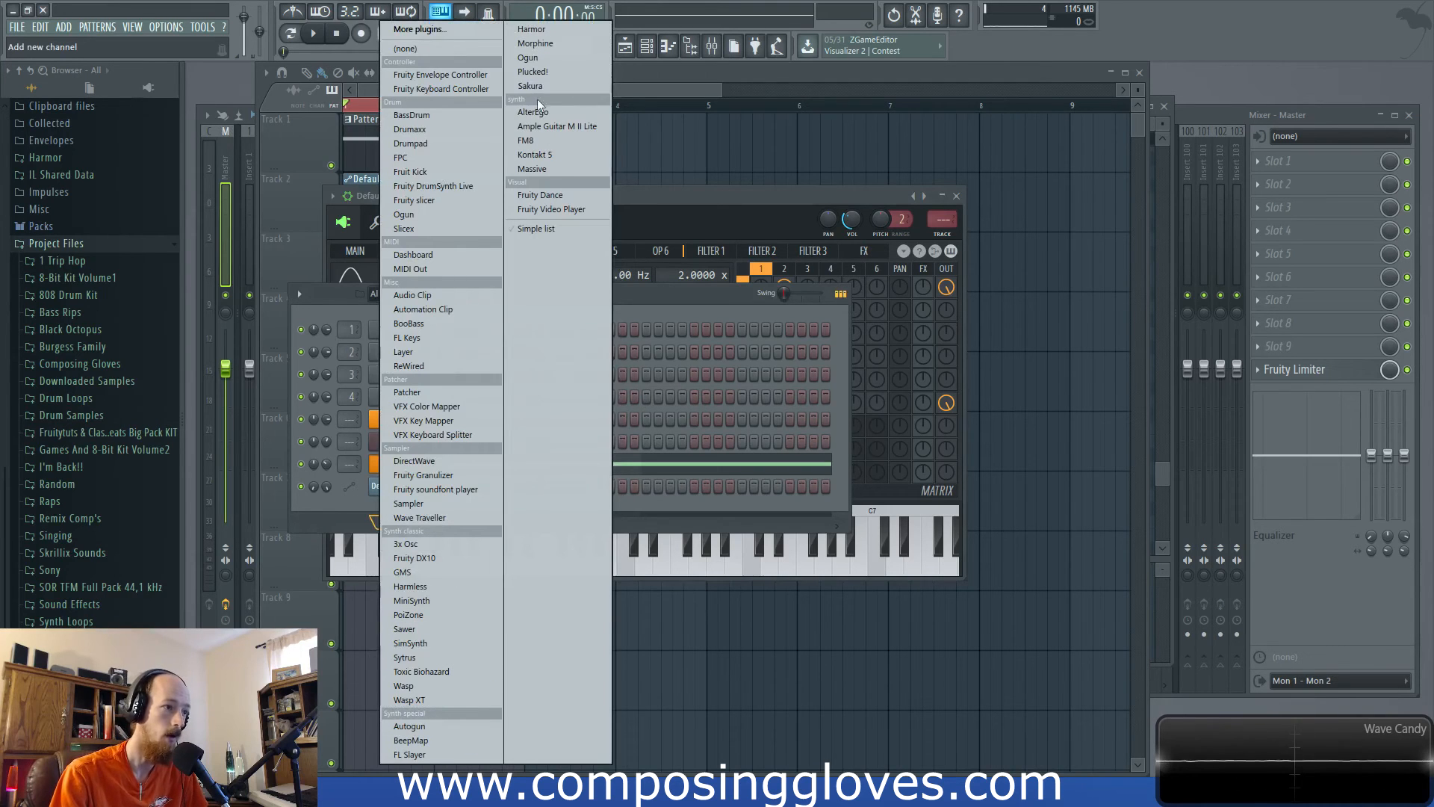
click(478, 655)
drag(517, 243, 618, 157)
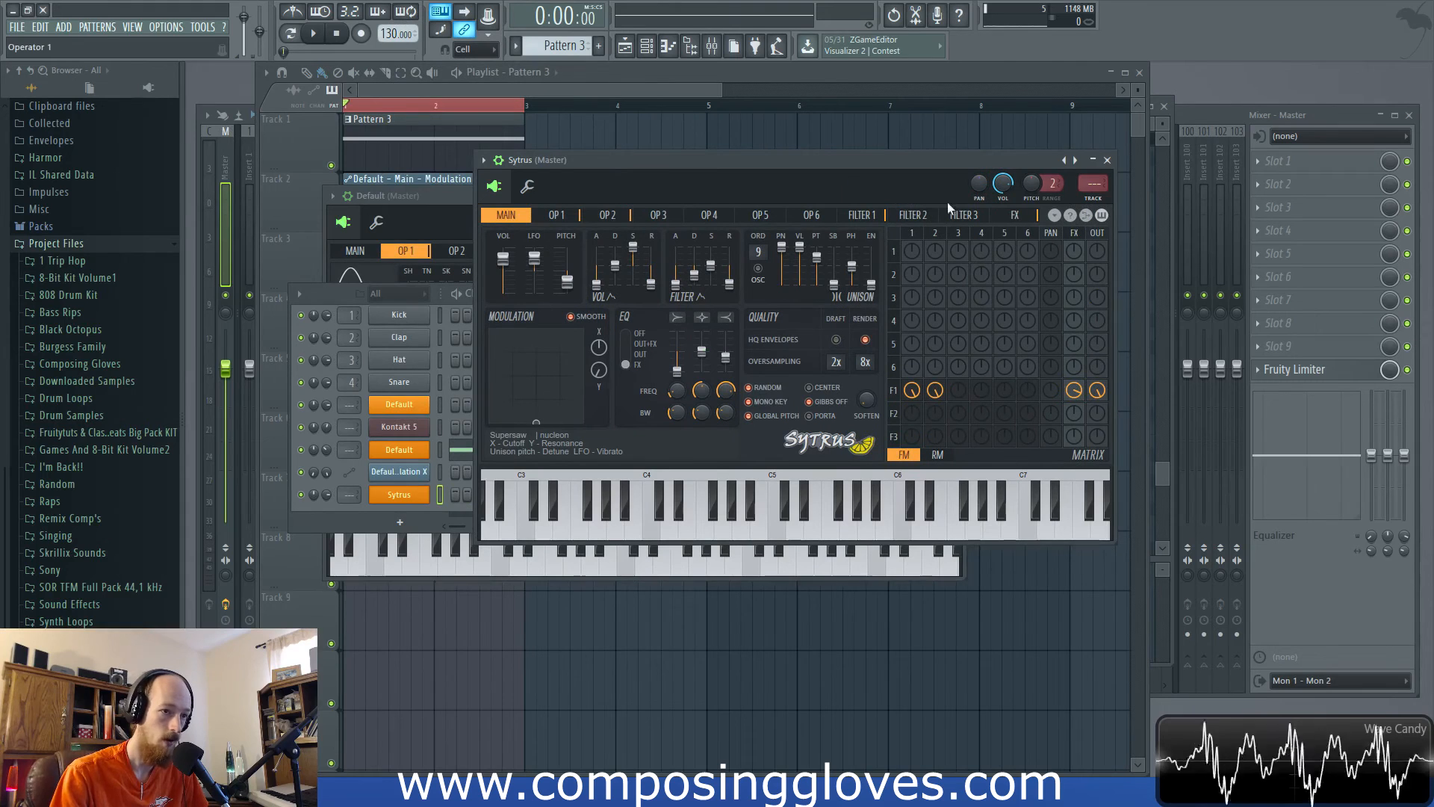
click(1063, 160)
click(1094, 506)
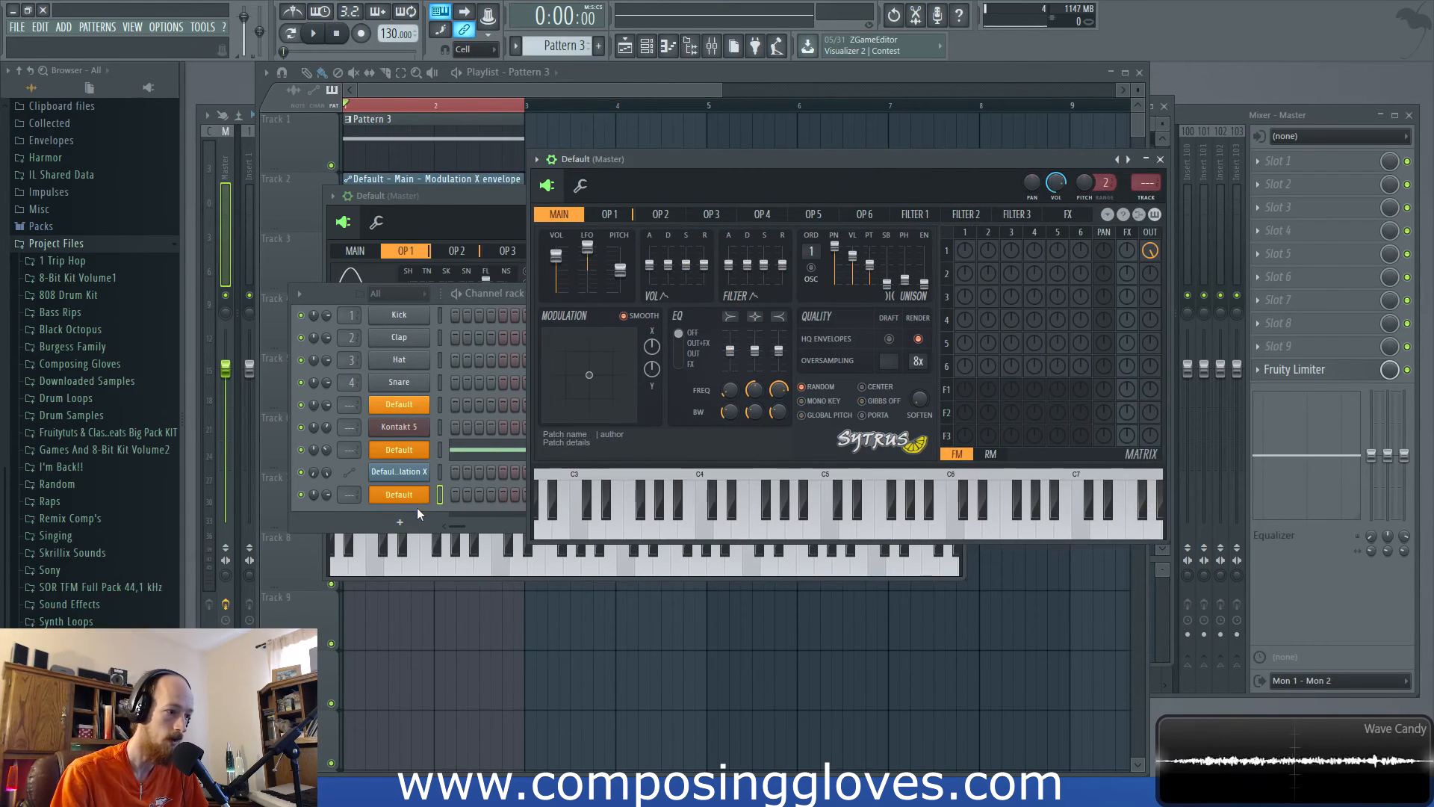
Step: Add a Layer channel to the channel rack
click(401, 522)
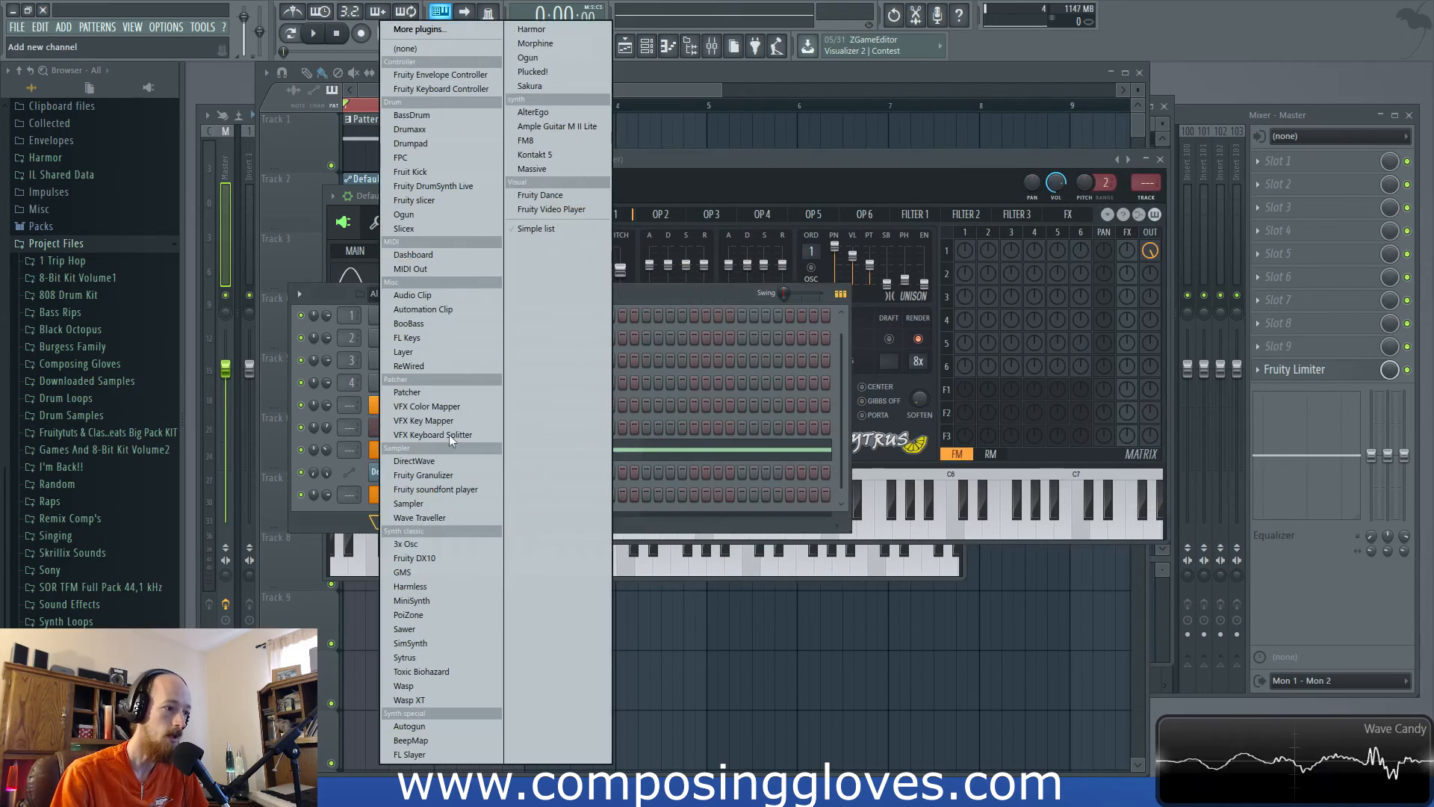
click(464, 355)
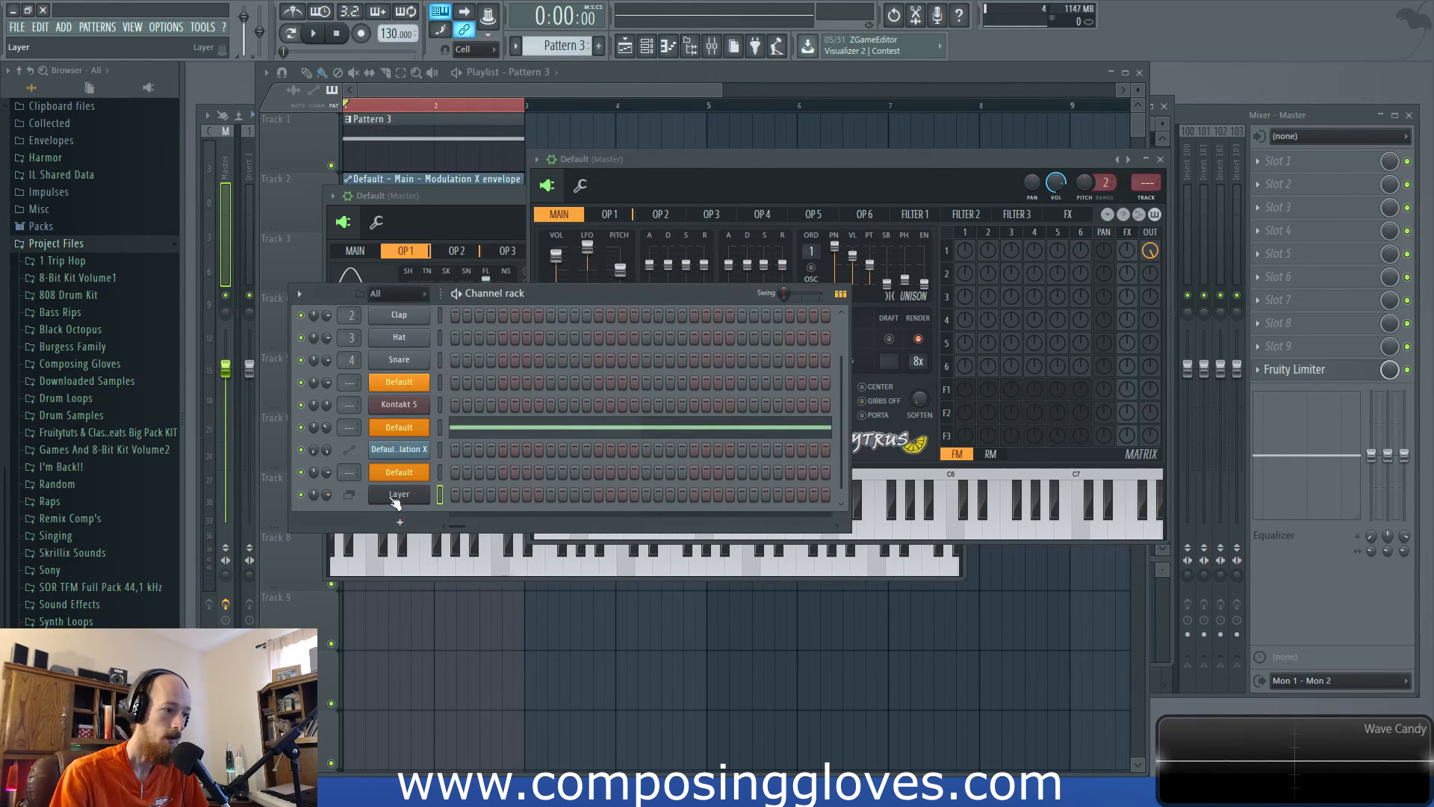
click(400, 522)
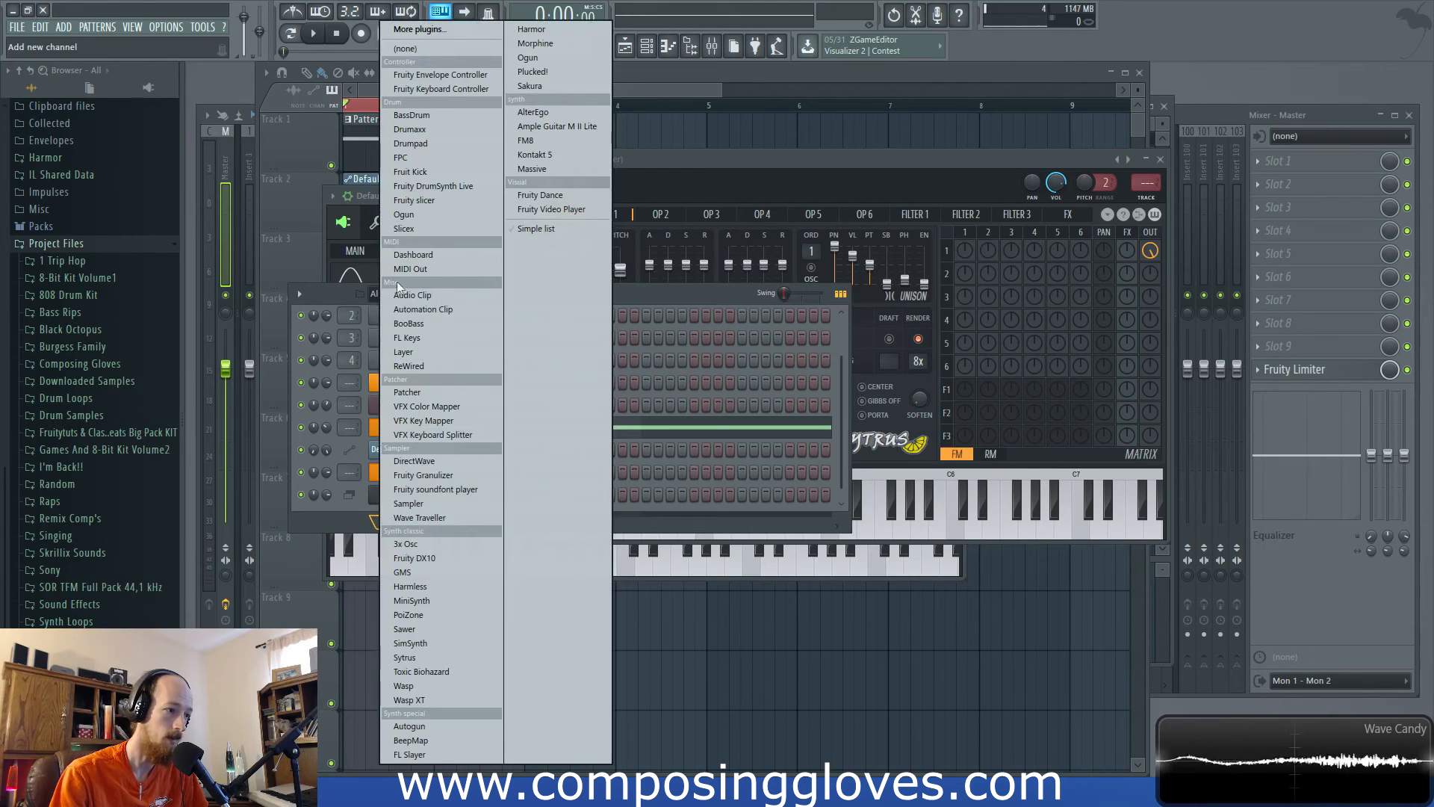
click(348, 515)
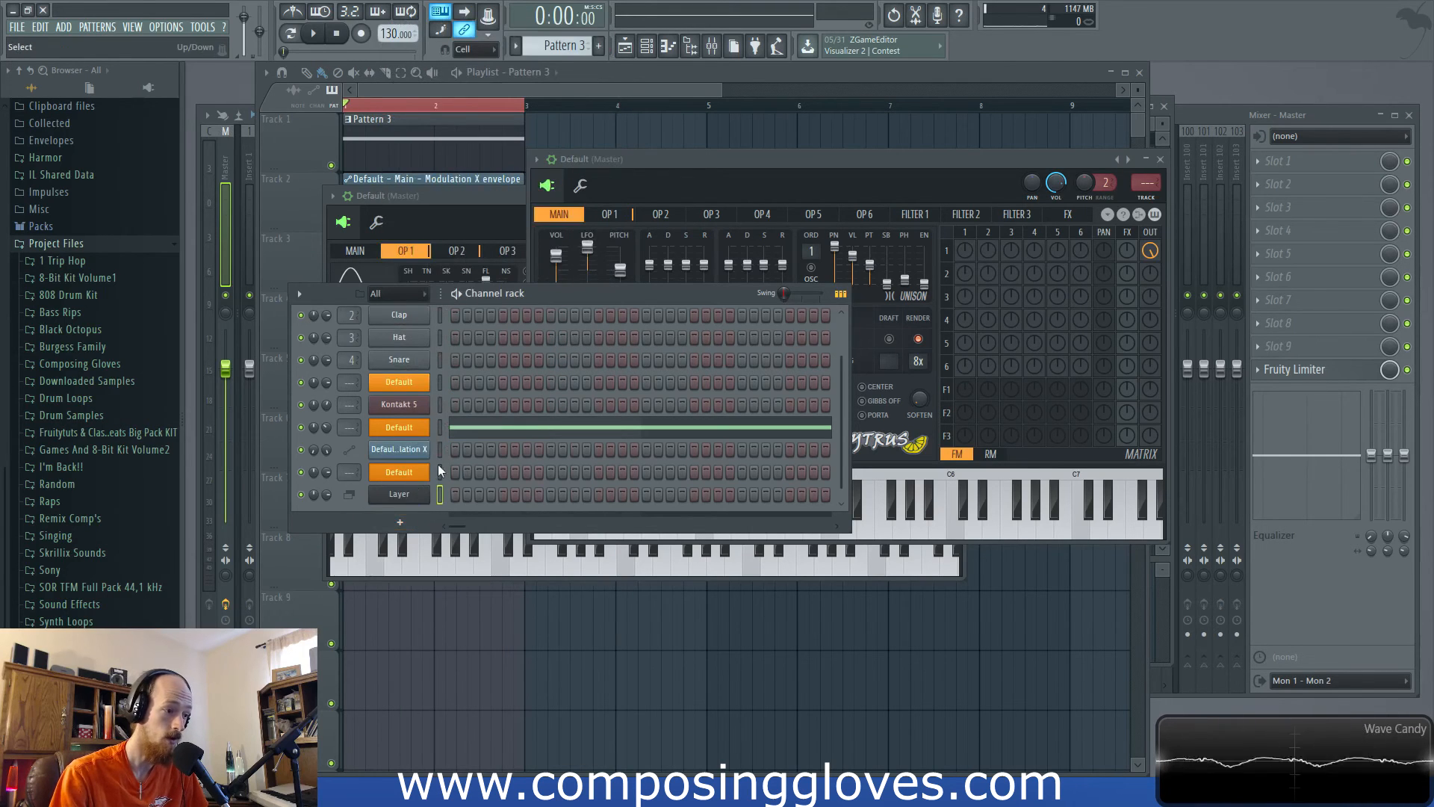
Step: Show the automated Sytrus's operator 1 modulation envelope, clear of the channel rack, and return to the rack
click(424, 429)
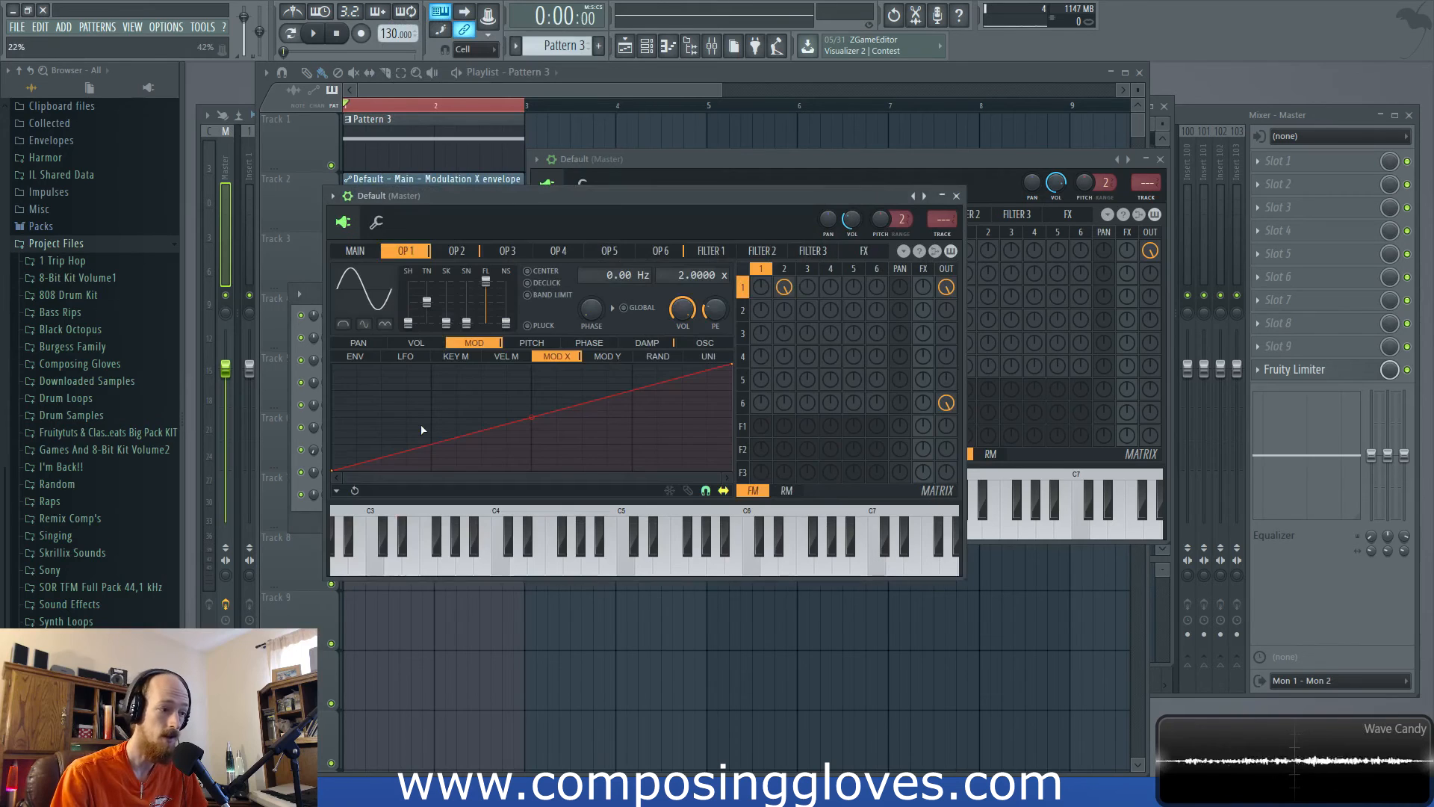
drag(552, 196, 750, 143)
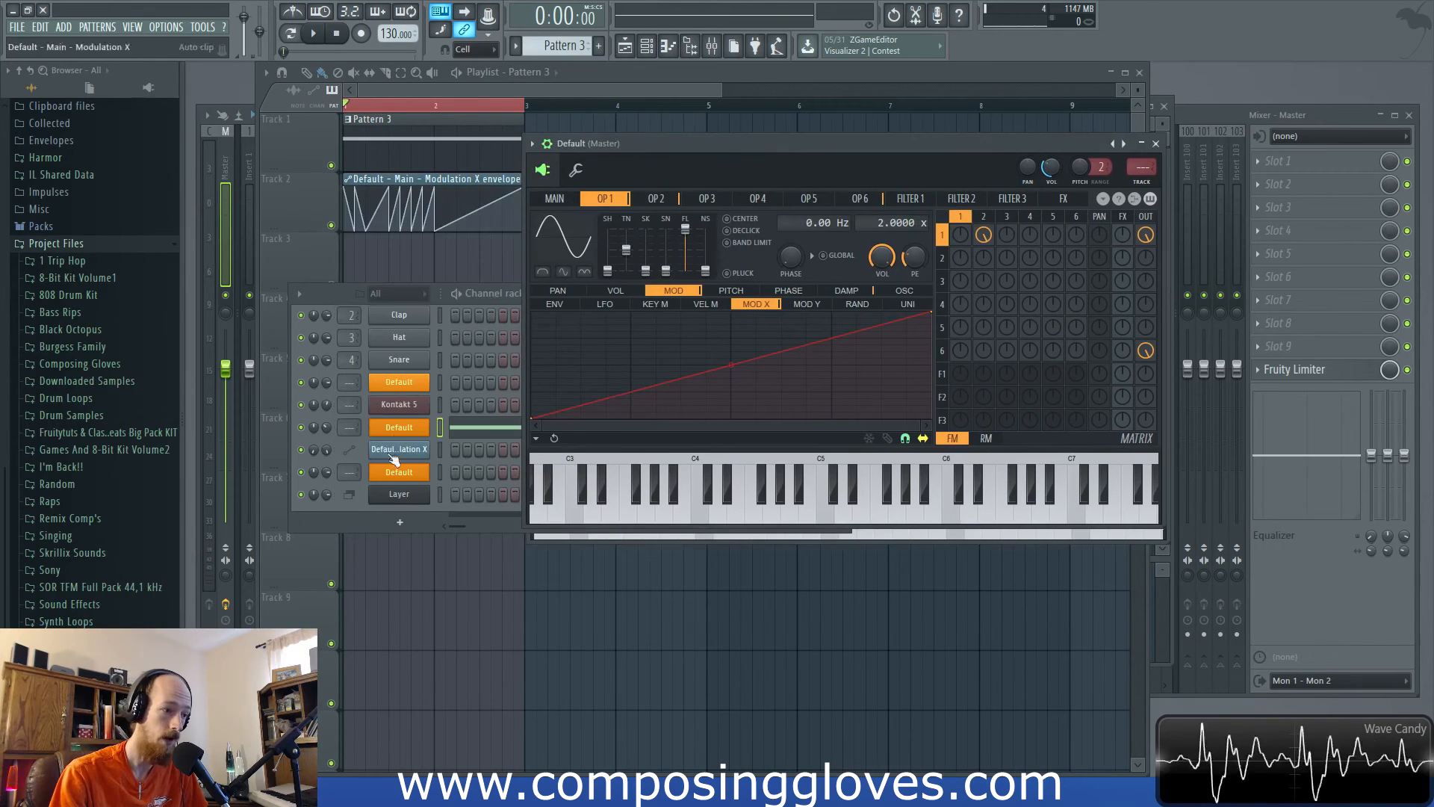
click(336, 517)
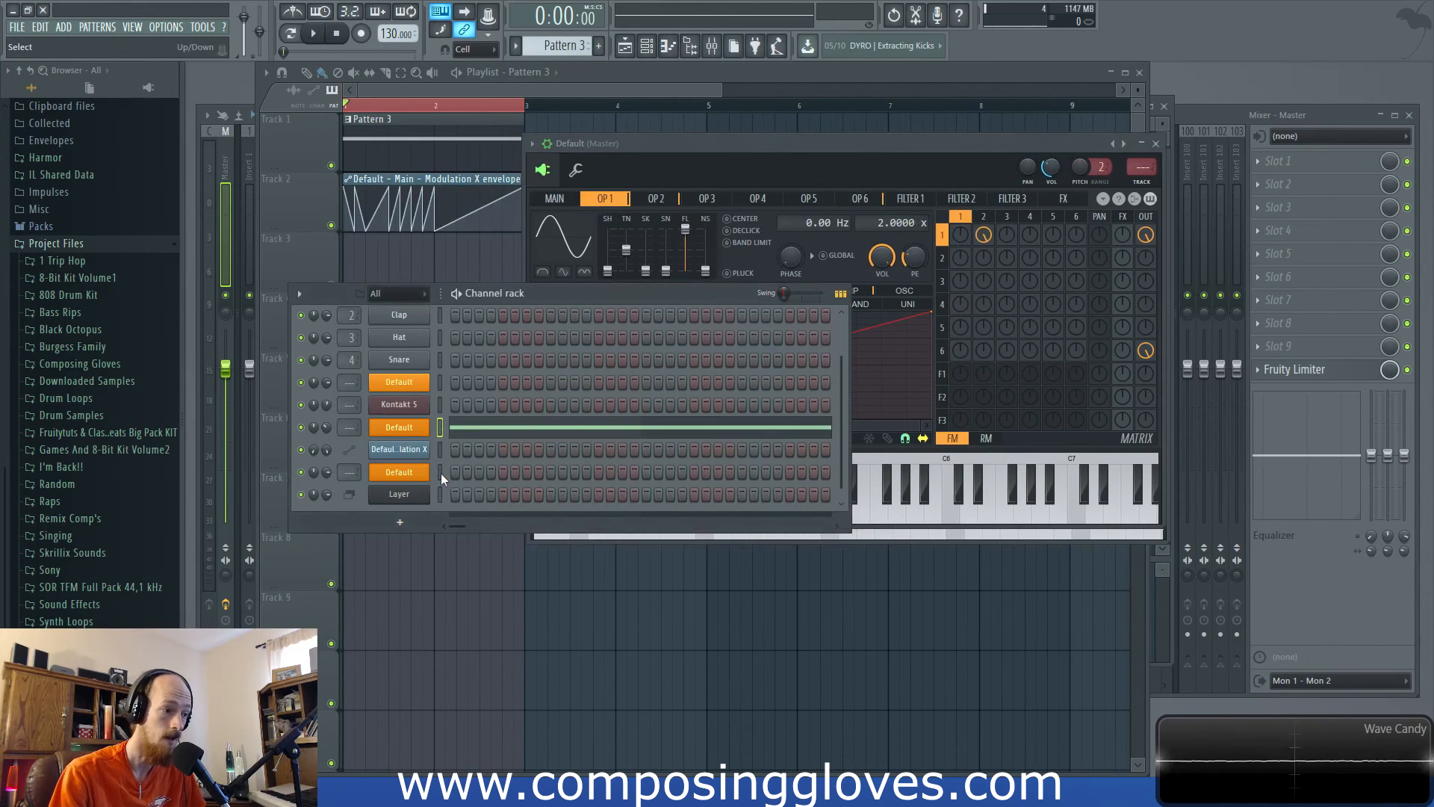
Step: Set the automated Sytrus and the newly added Sytrus as the Layer channel's children, and test the layer with a note
click(399, 494)
drag(411, 140, 931, 223)
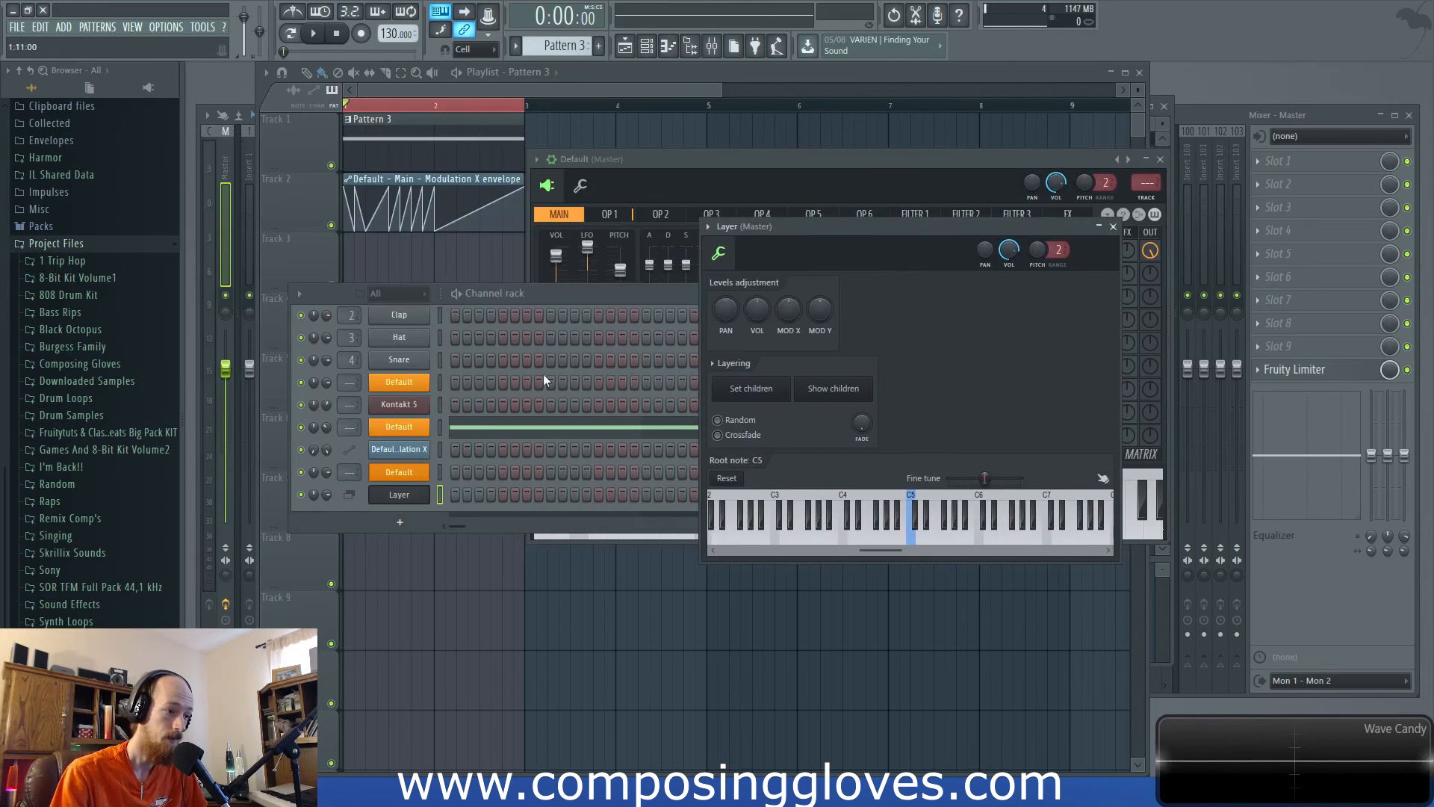
click(438, 472)
click(440, 427)
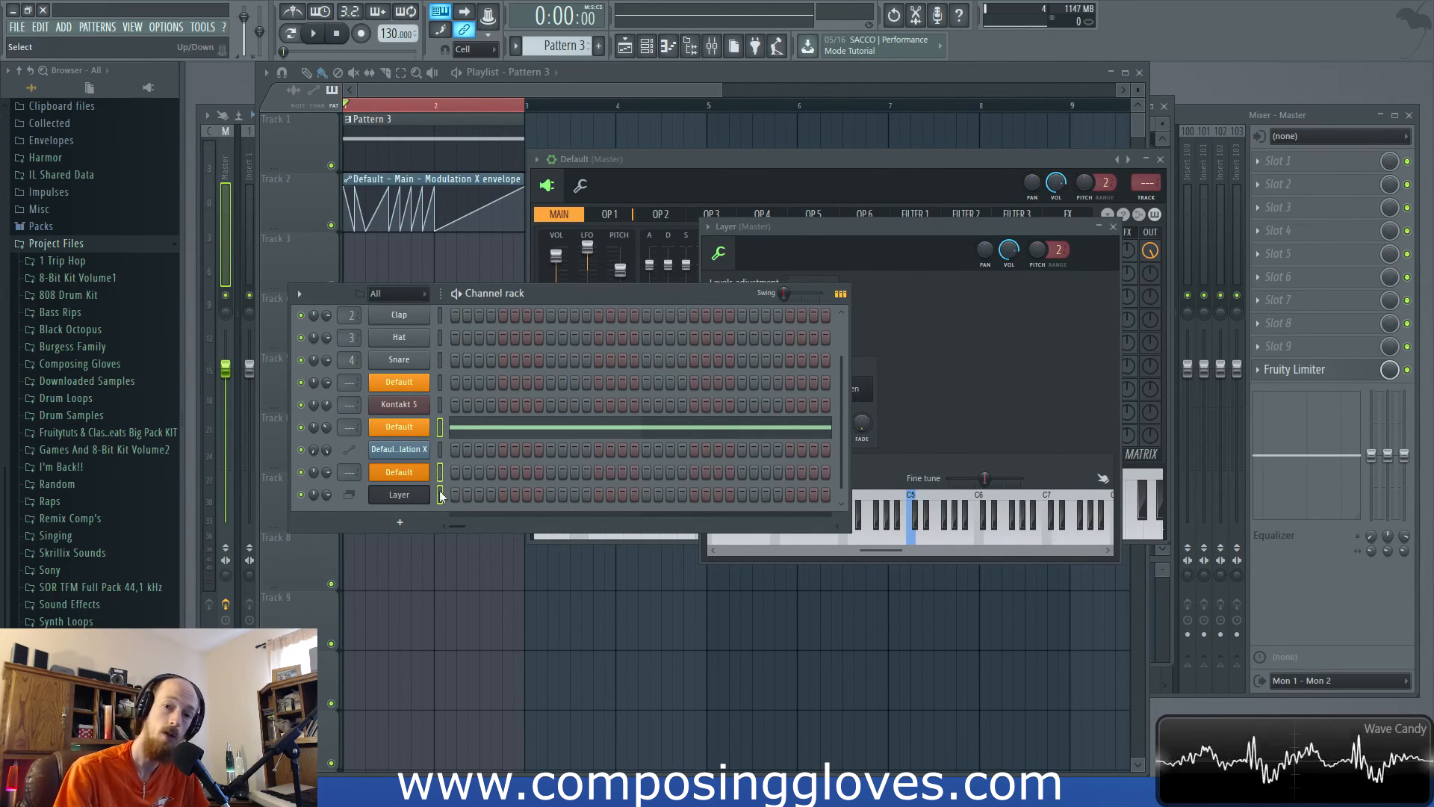
drag(841, 236, 845, 294)
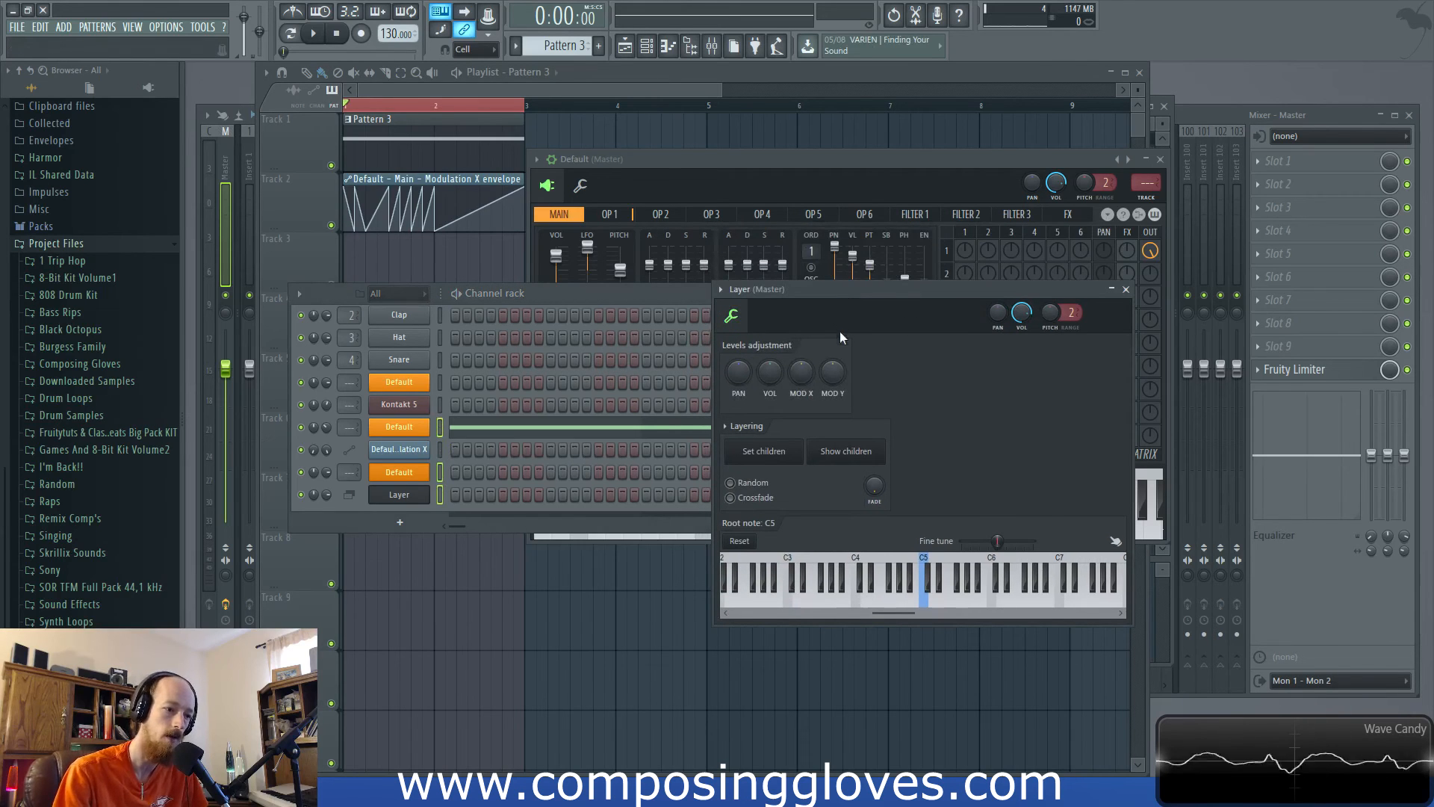
click(787, 449)
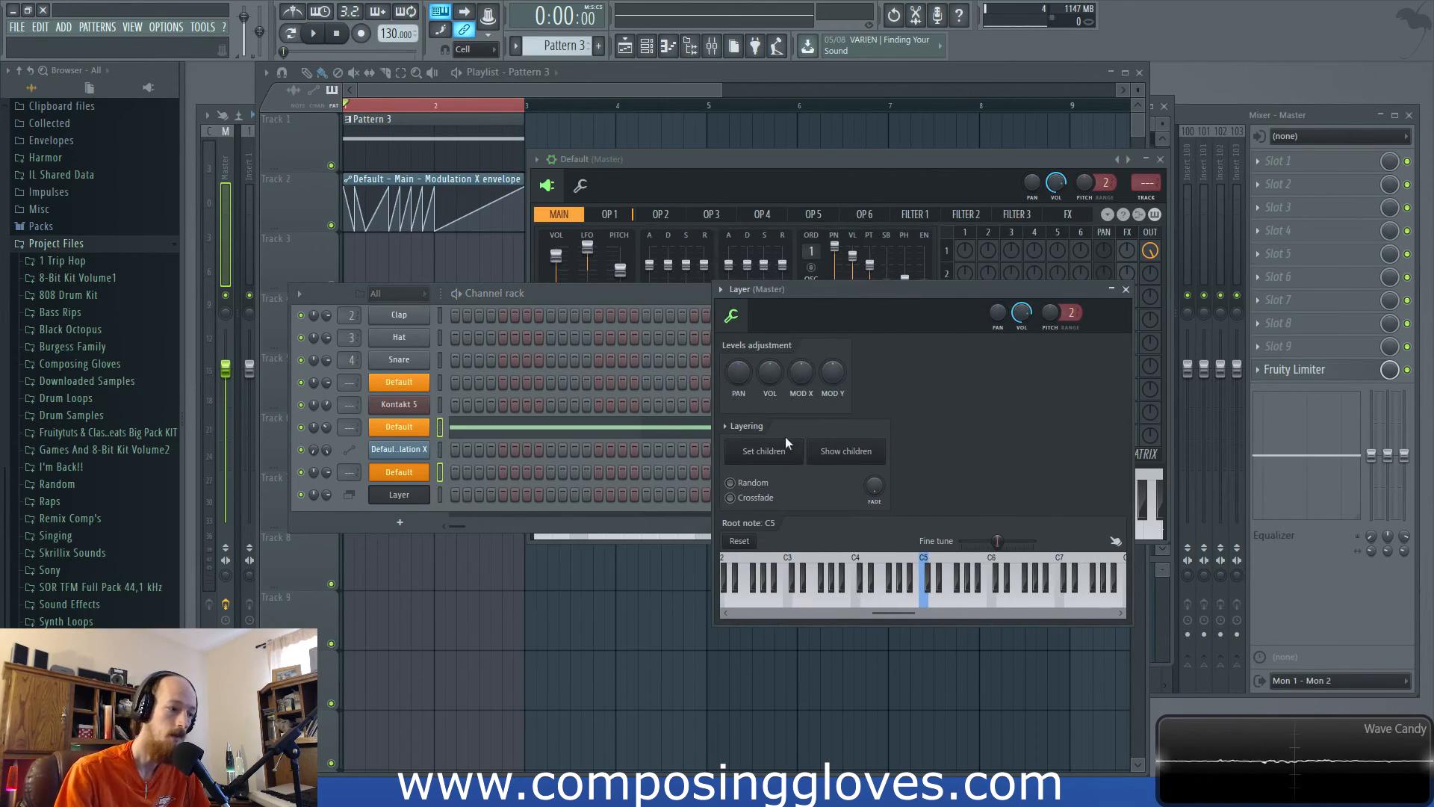
click(408, 500)
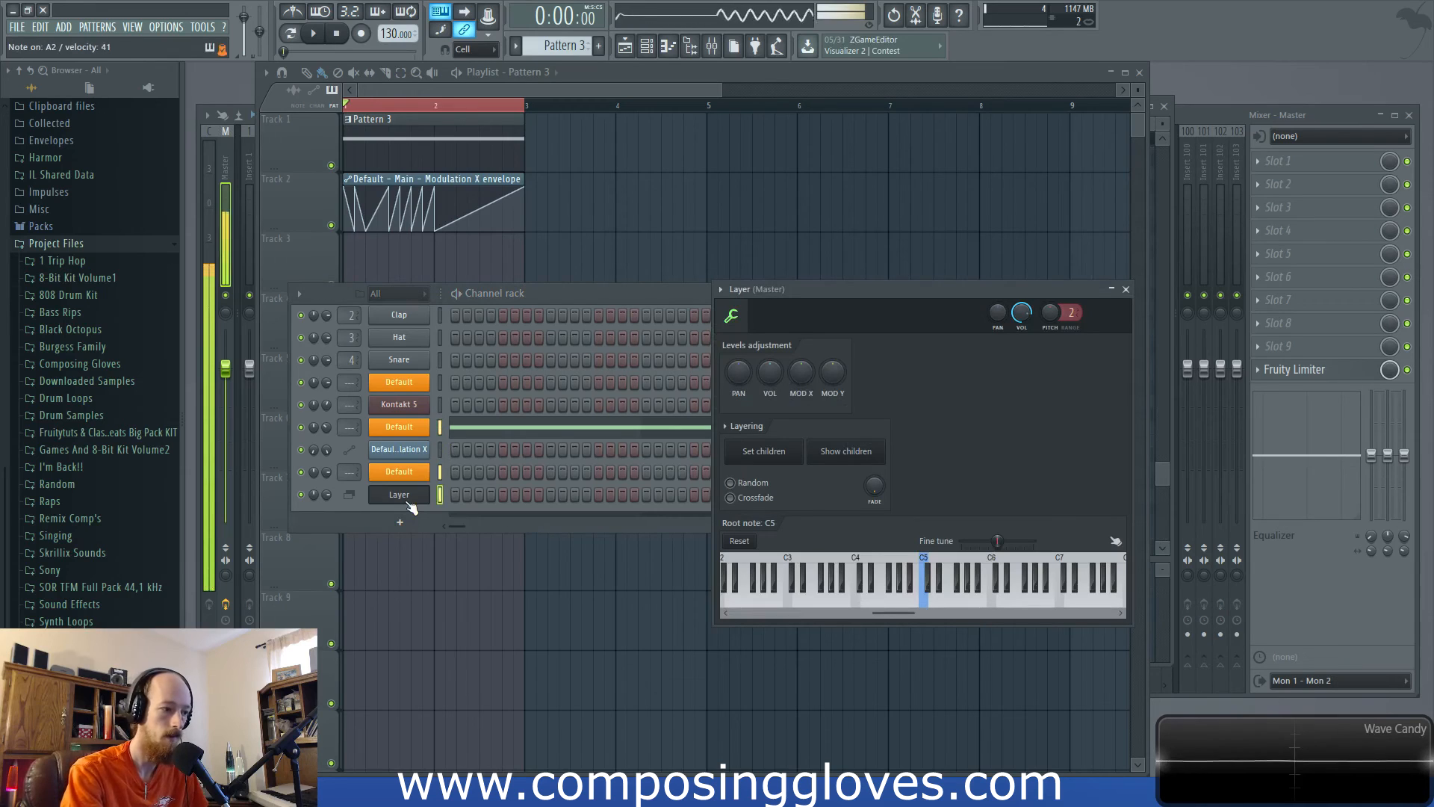
Step: Set operator 1's frequency ratio to 1.0000 in the newly added Sytrus
click(420, 472)
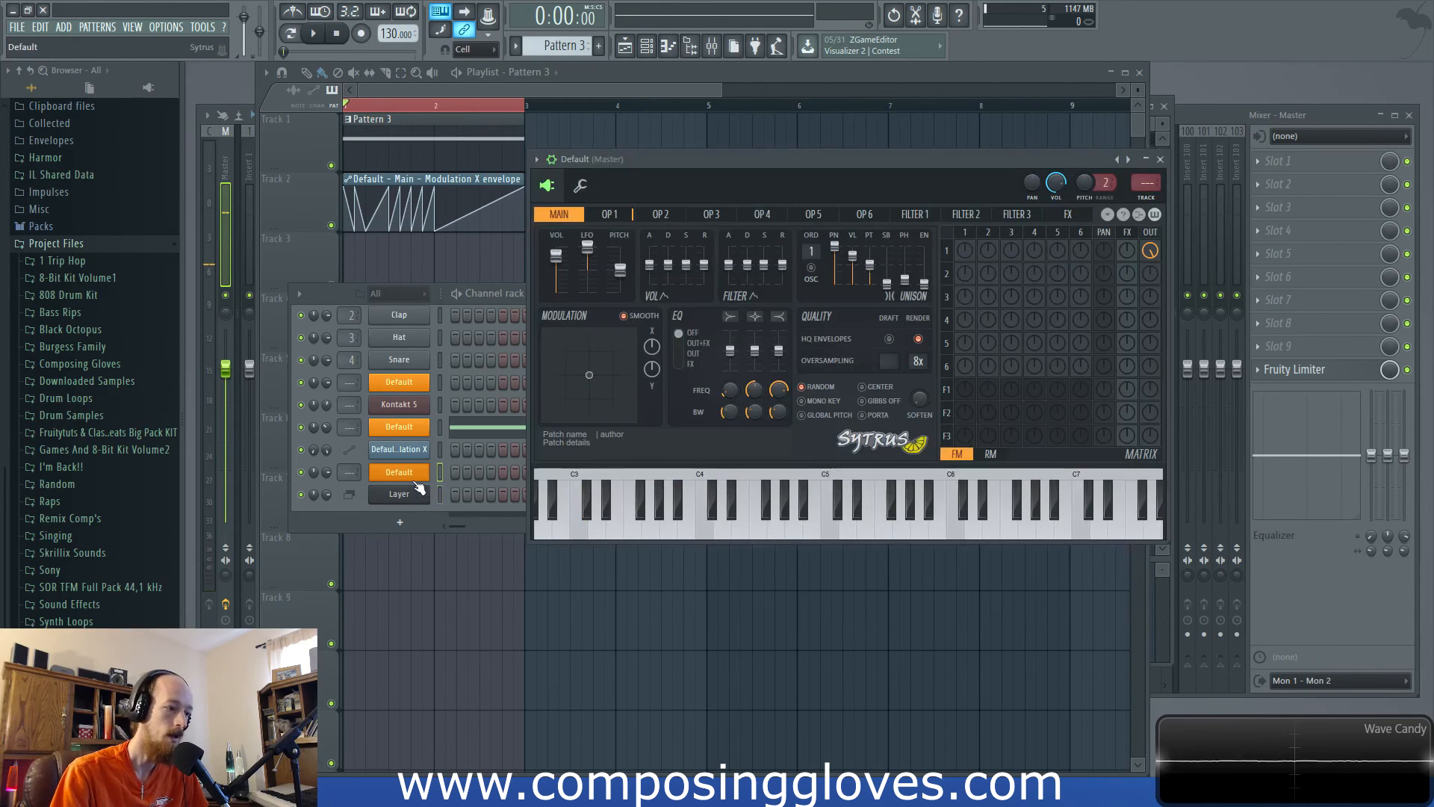
click(616, 218)
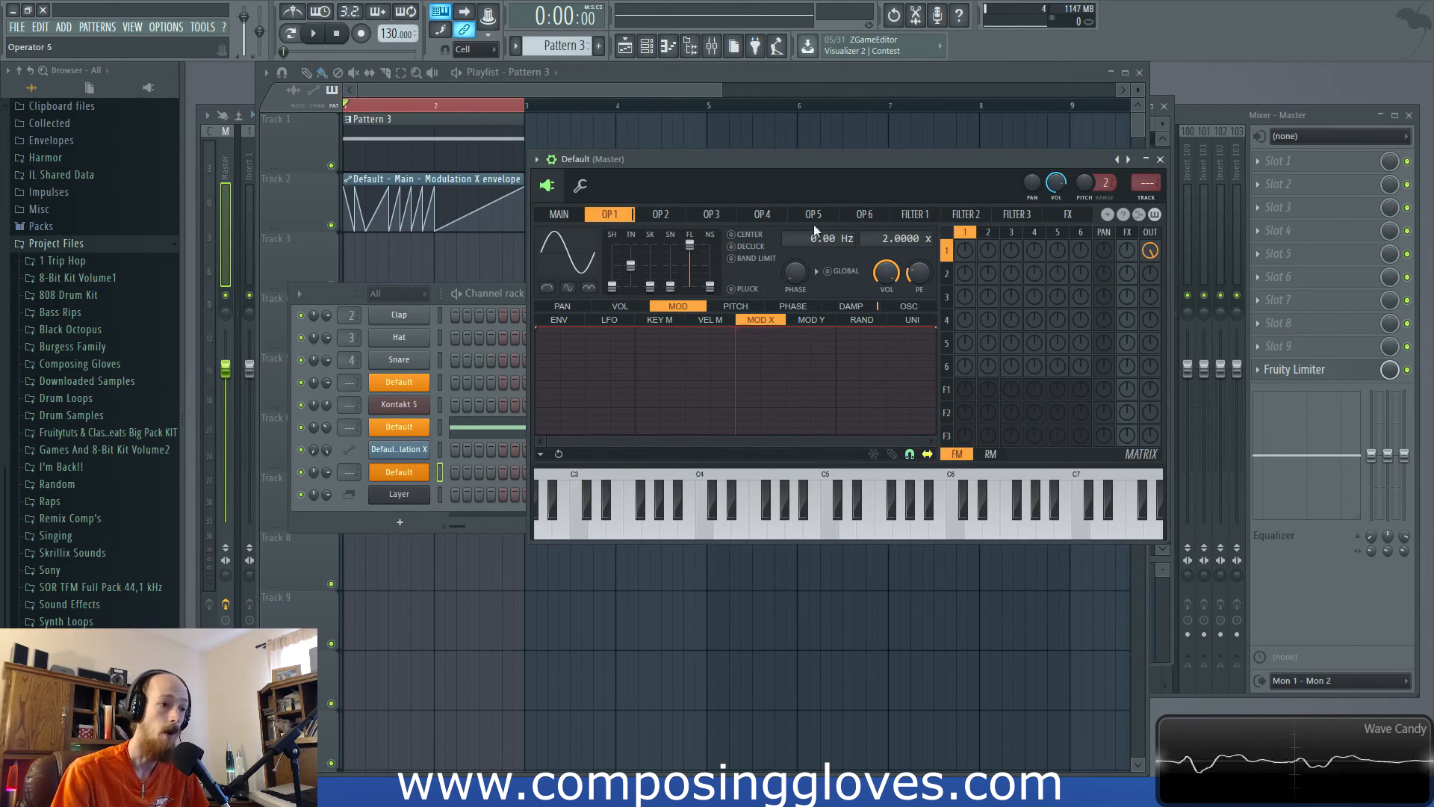
click(558, 214)
click(609, 214)
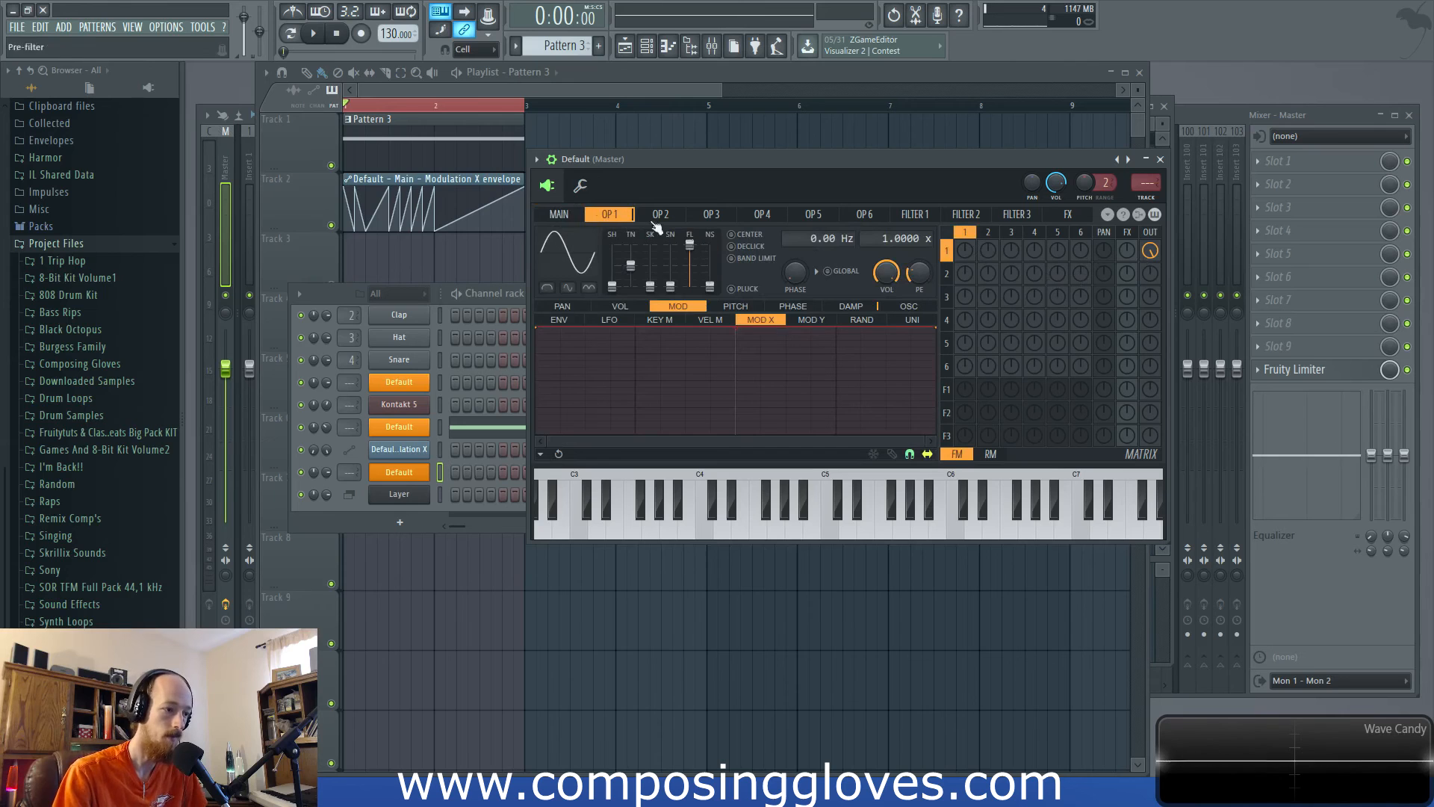
Step: Remove the two-bar A1 note from the automated Sytrus's part in Pattern 3 and show the Layer channel
click(357, 114)
double_click(357, 113)
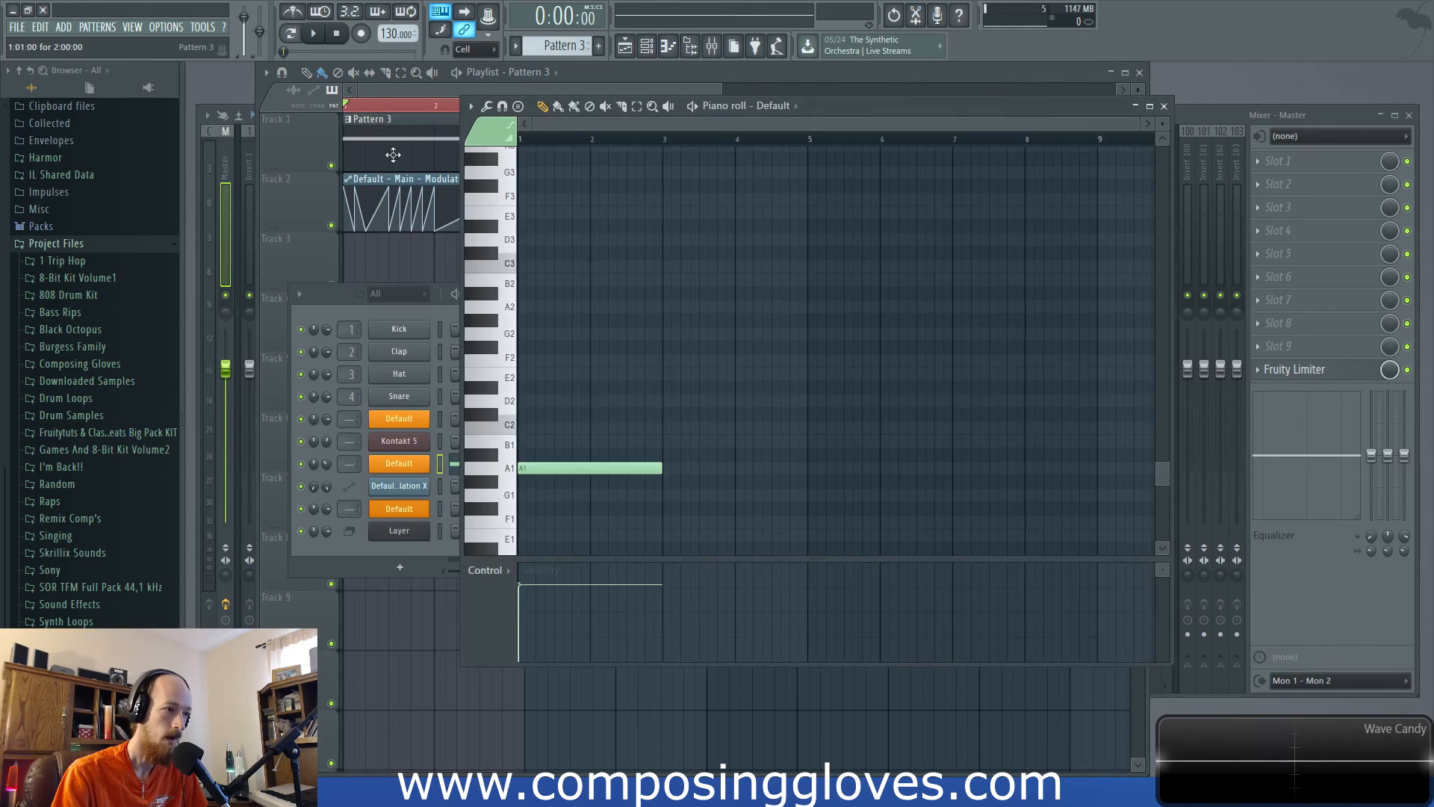
click(412, 532)
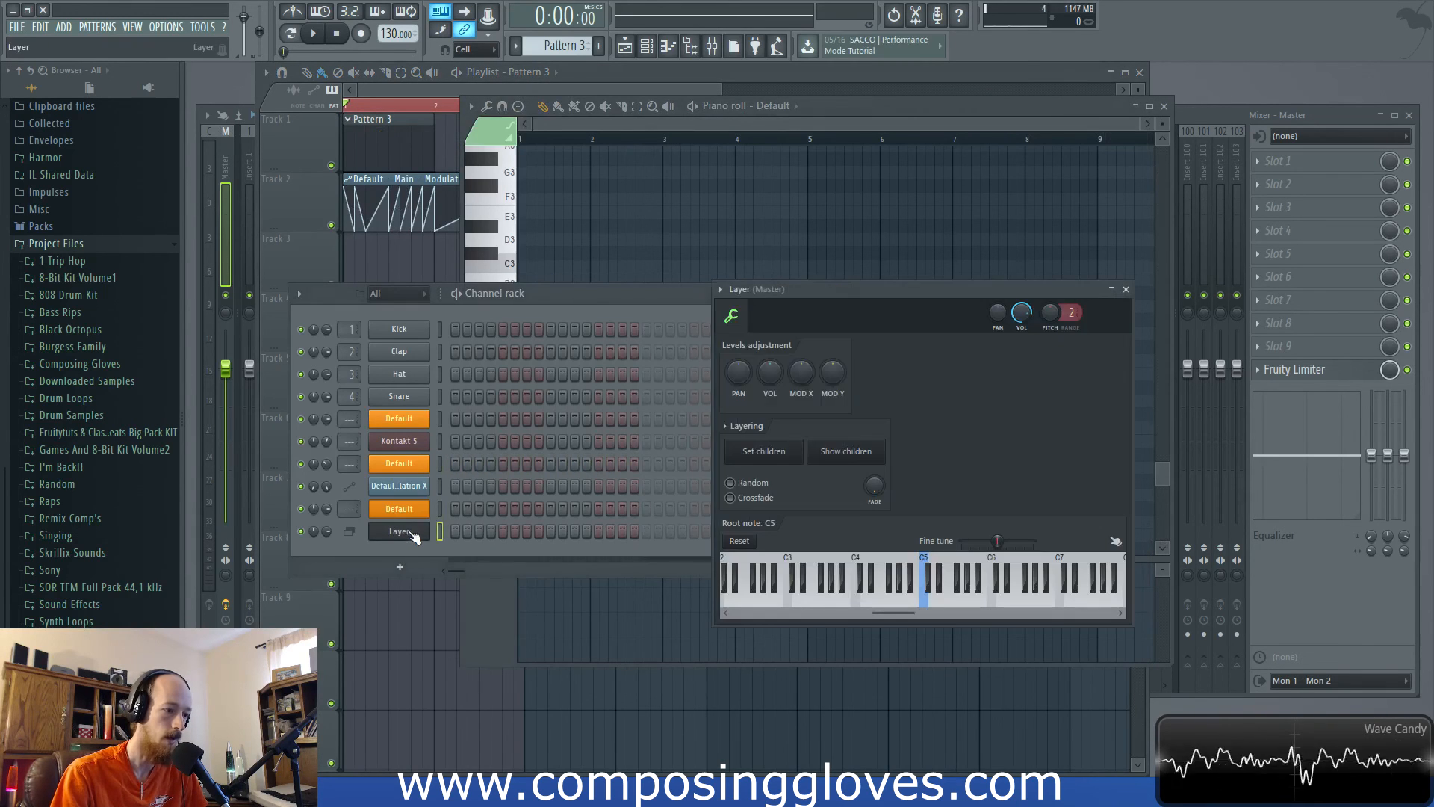
Step: Place a two-bar A2 note at the start of the Layer channel's piano roll
right_click(413, 532)
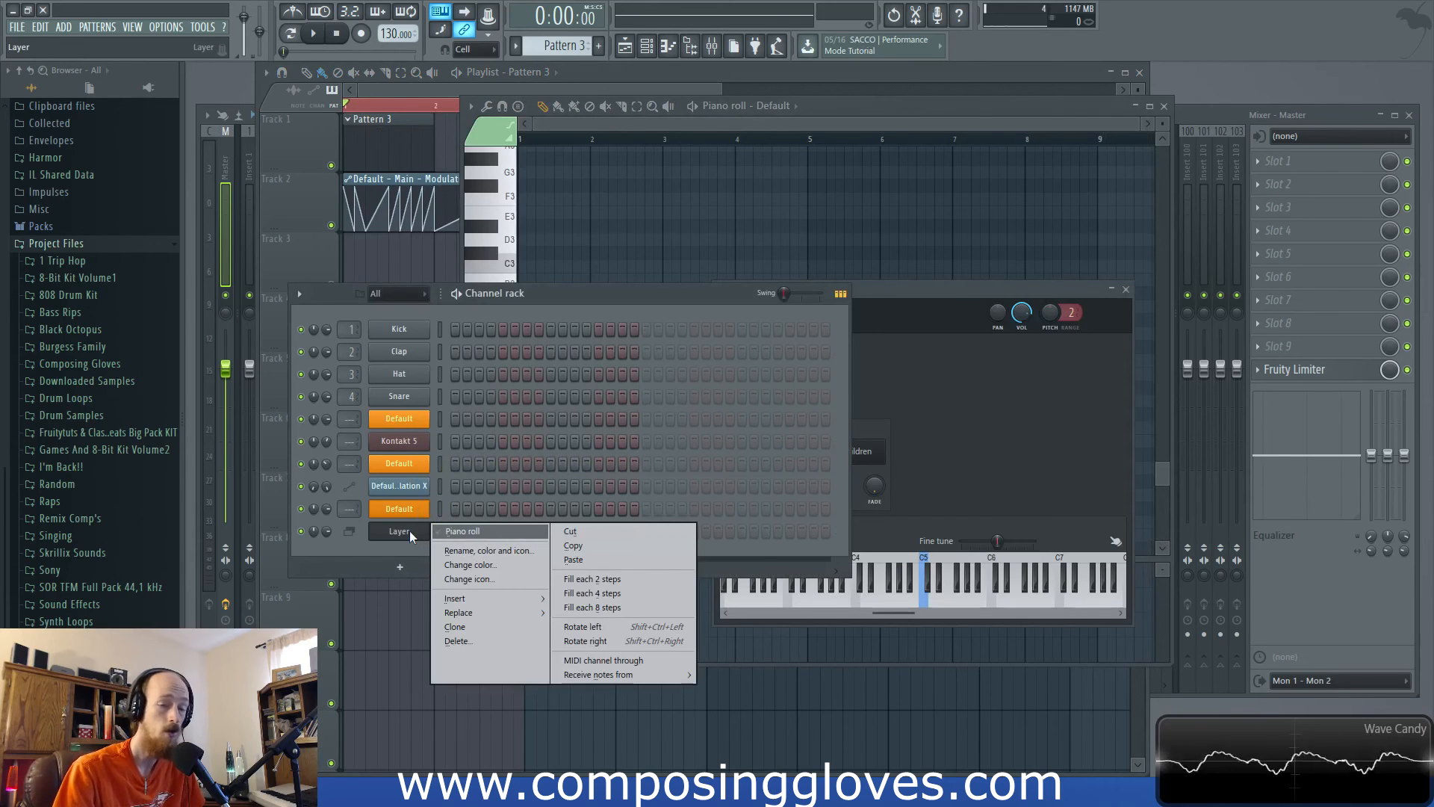
click(521, 550)
key(Return)
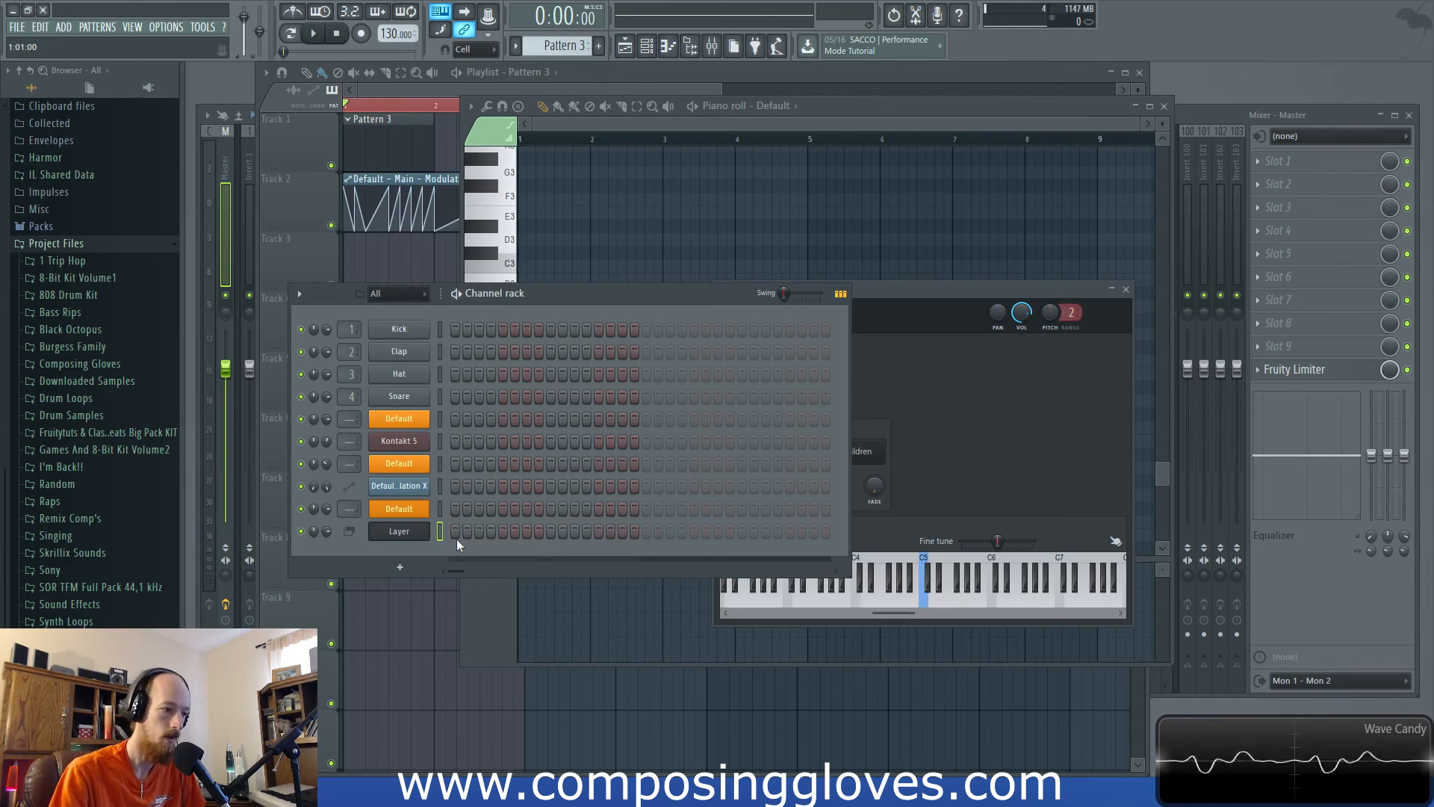
right_click(420, 538)
click(511, 530)
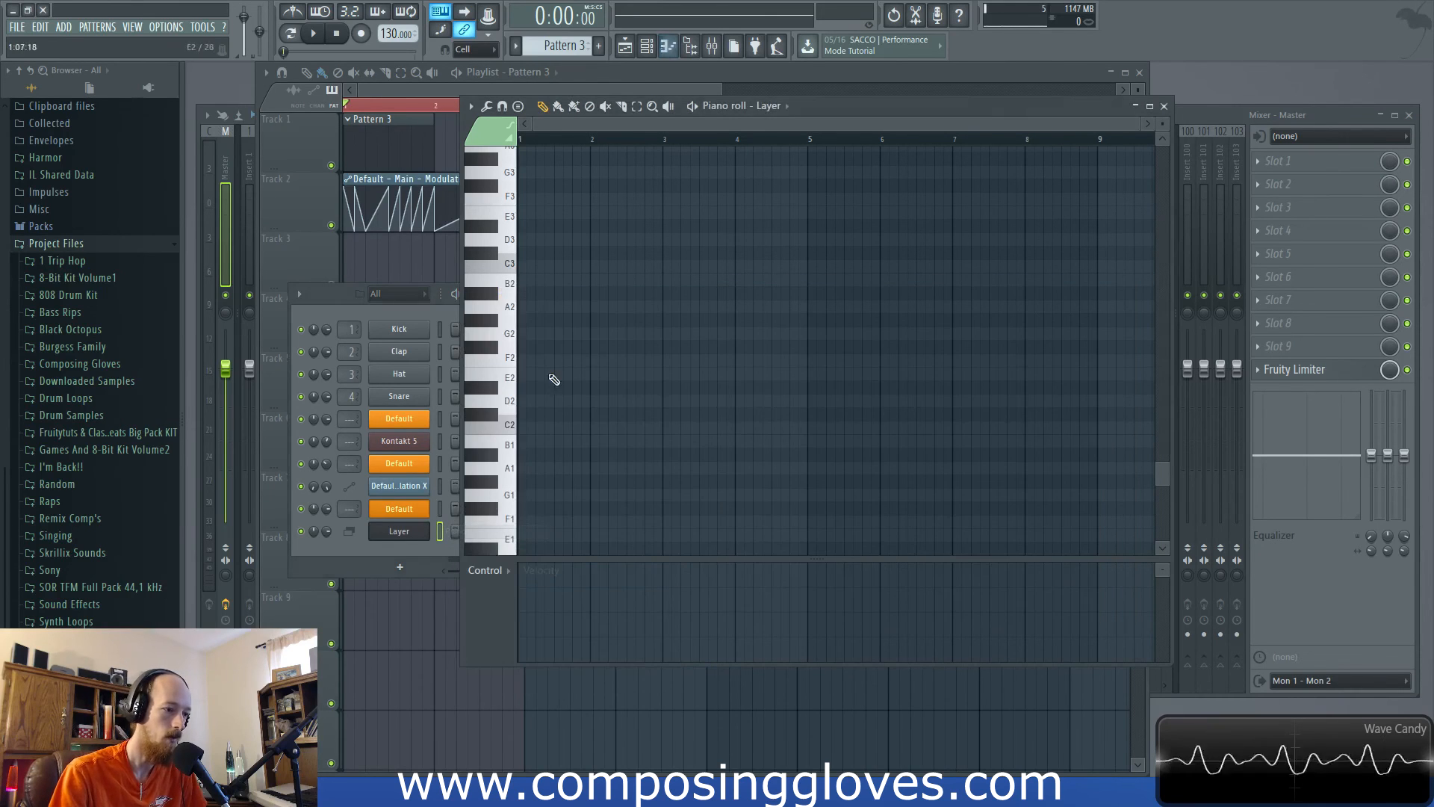
click(529, 306)
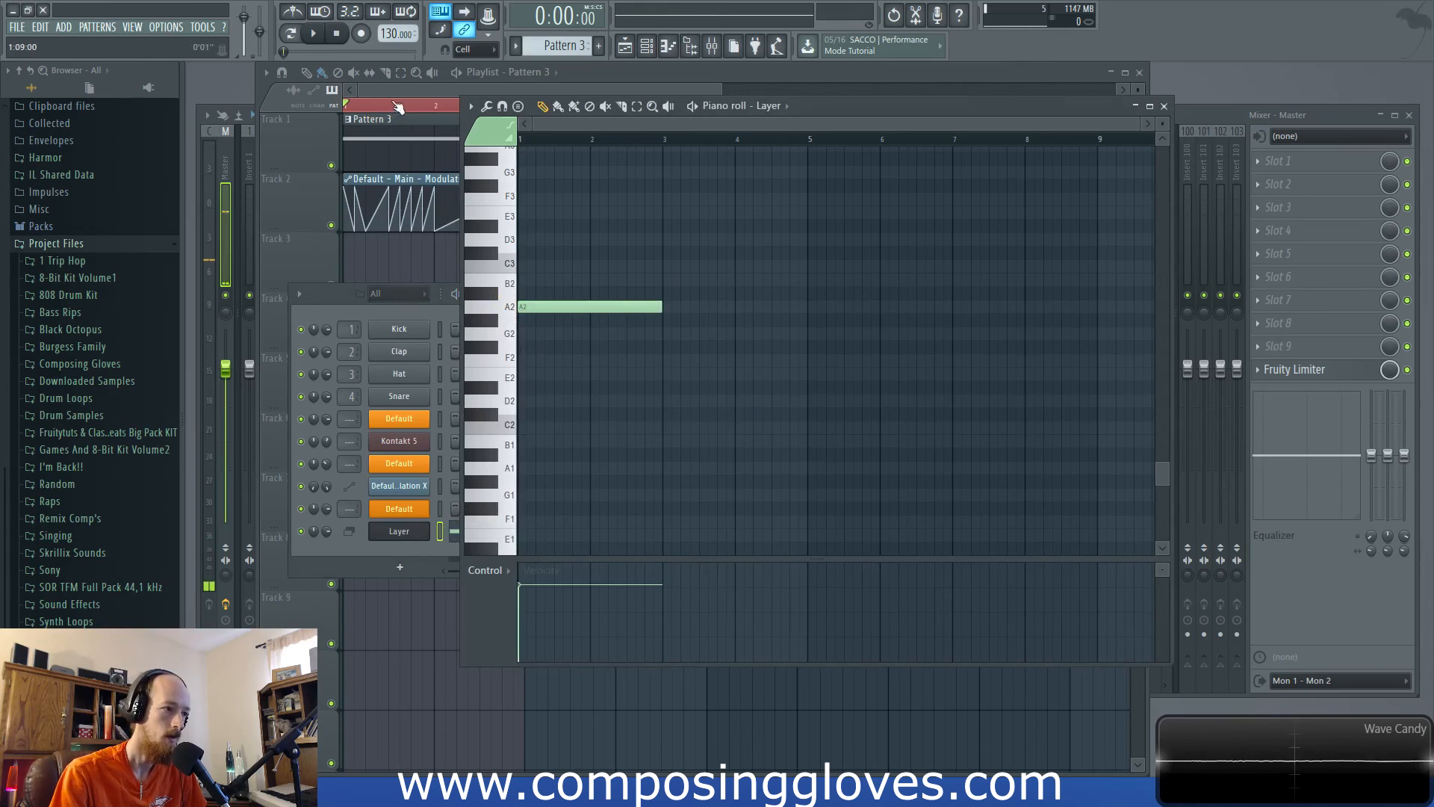
Step: Play the arrangement to hear both Sytrus layers together, and stop playback
click(351, 140)
key(space)
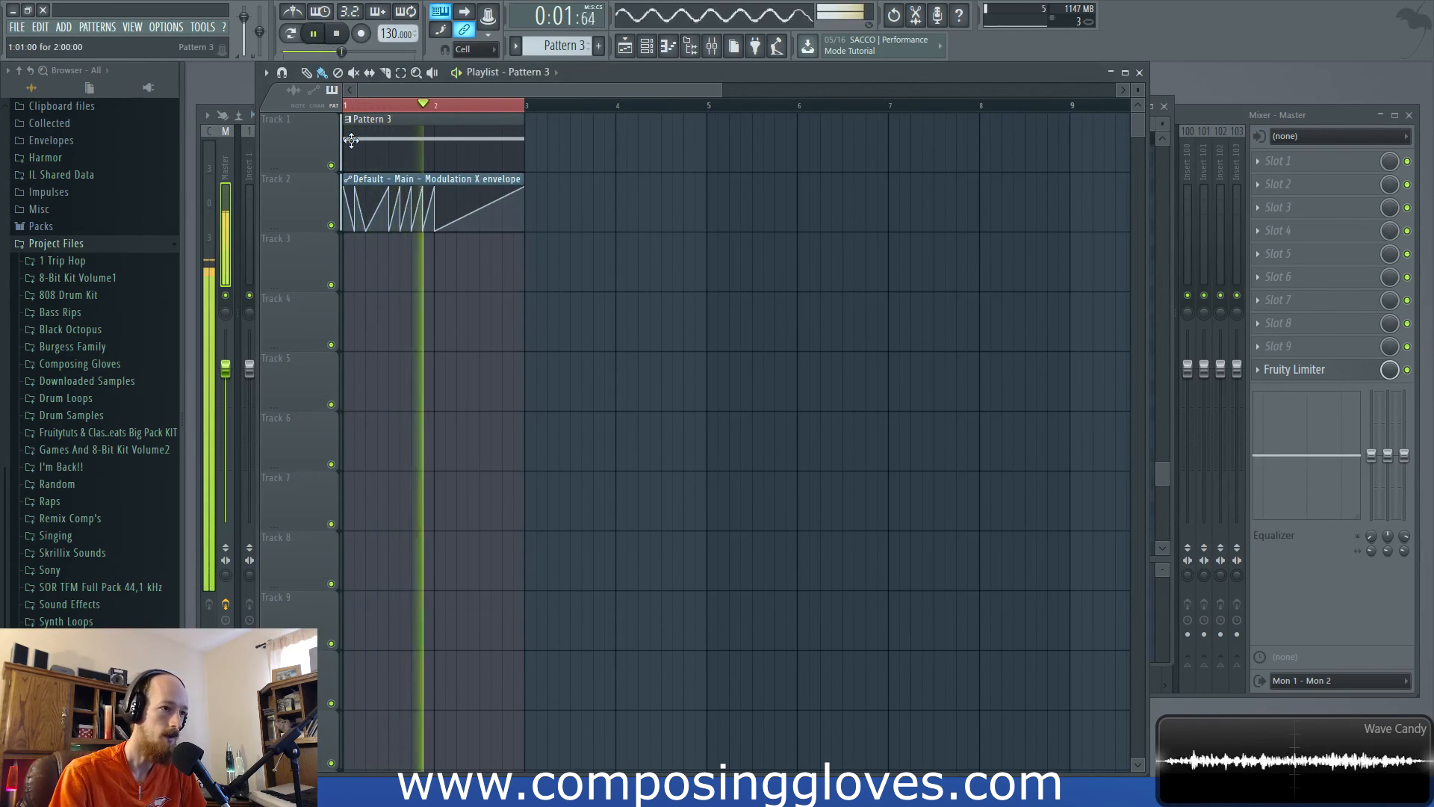
key(space)
Step: Turn off operator 6's output in the automated Sytrus, and play the pattern with the second Sytrus providing the sub
key(F6)
click(424, 469)
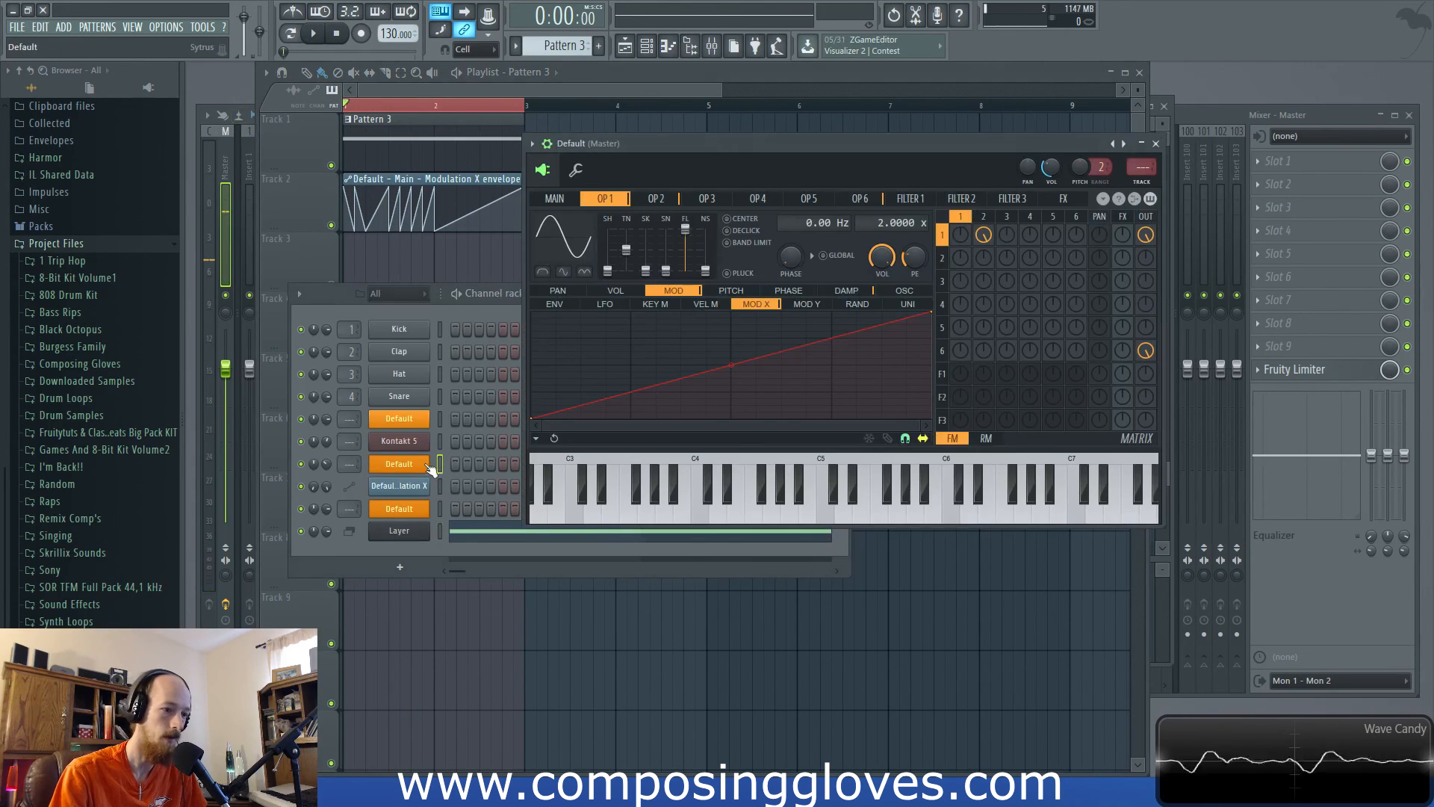
key(space)
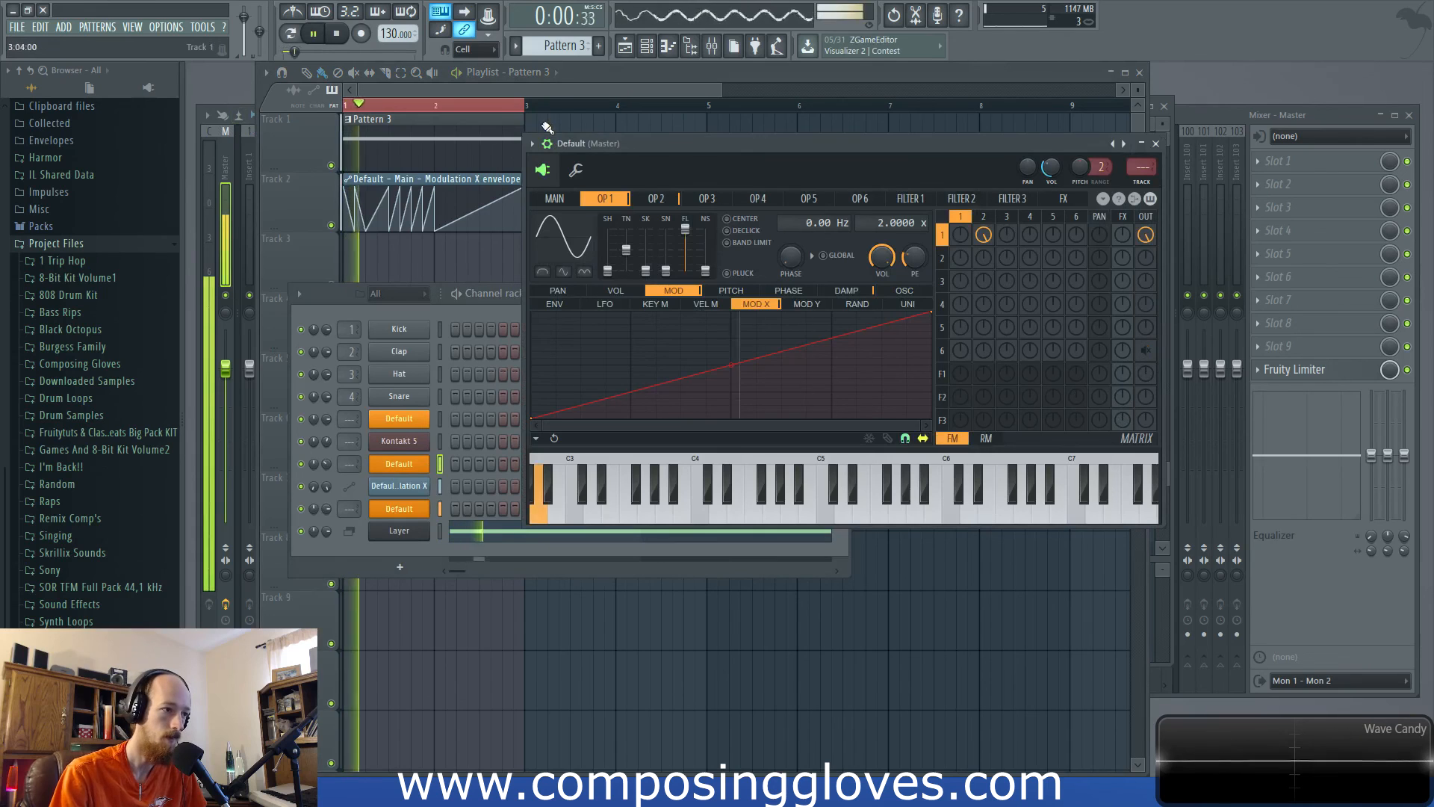
click(409, 511)
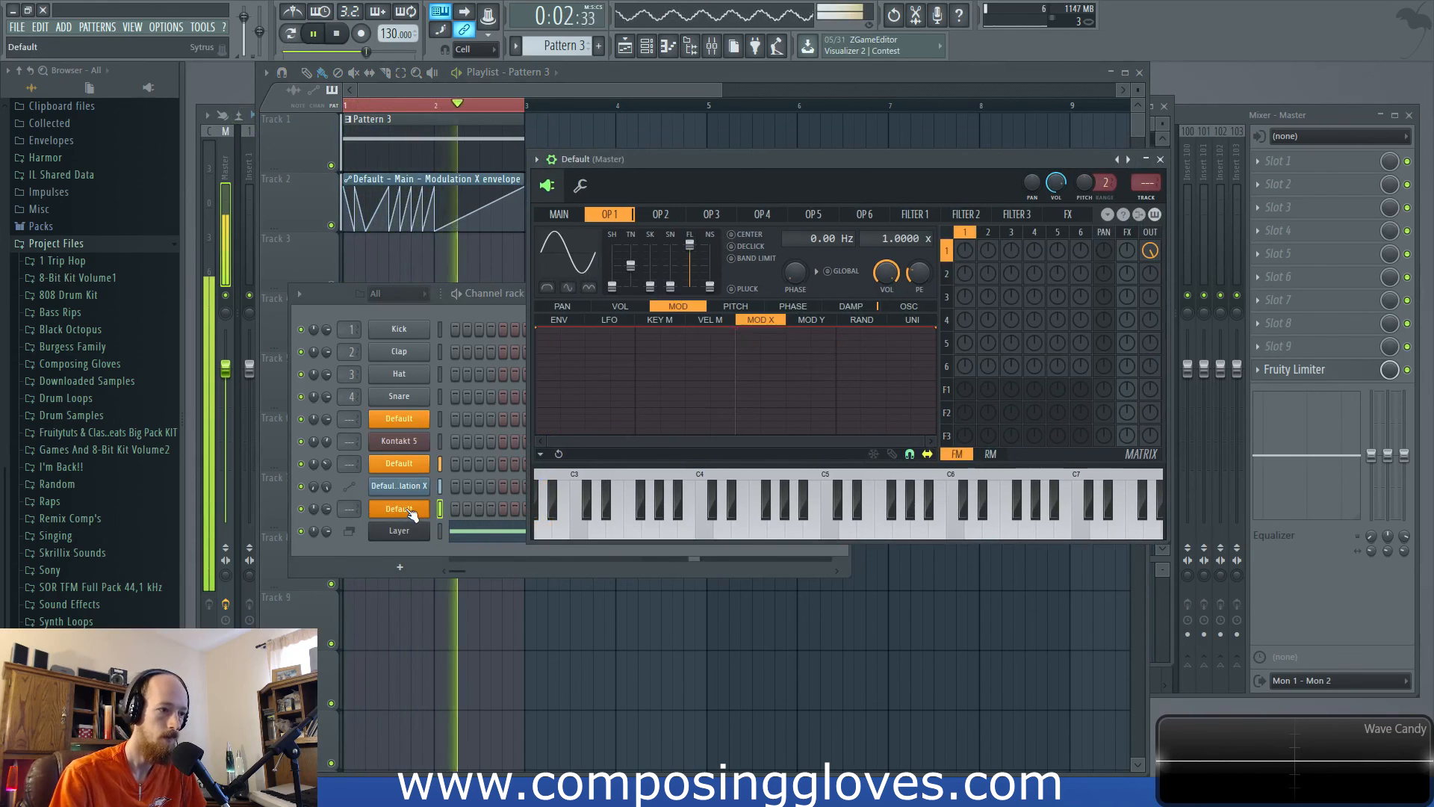
key(space)
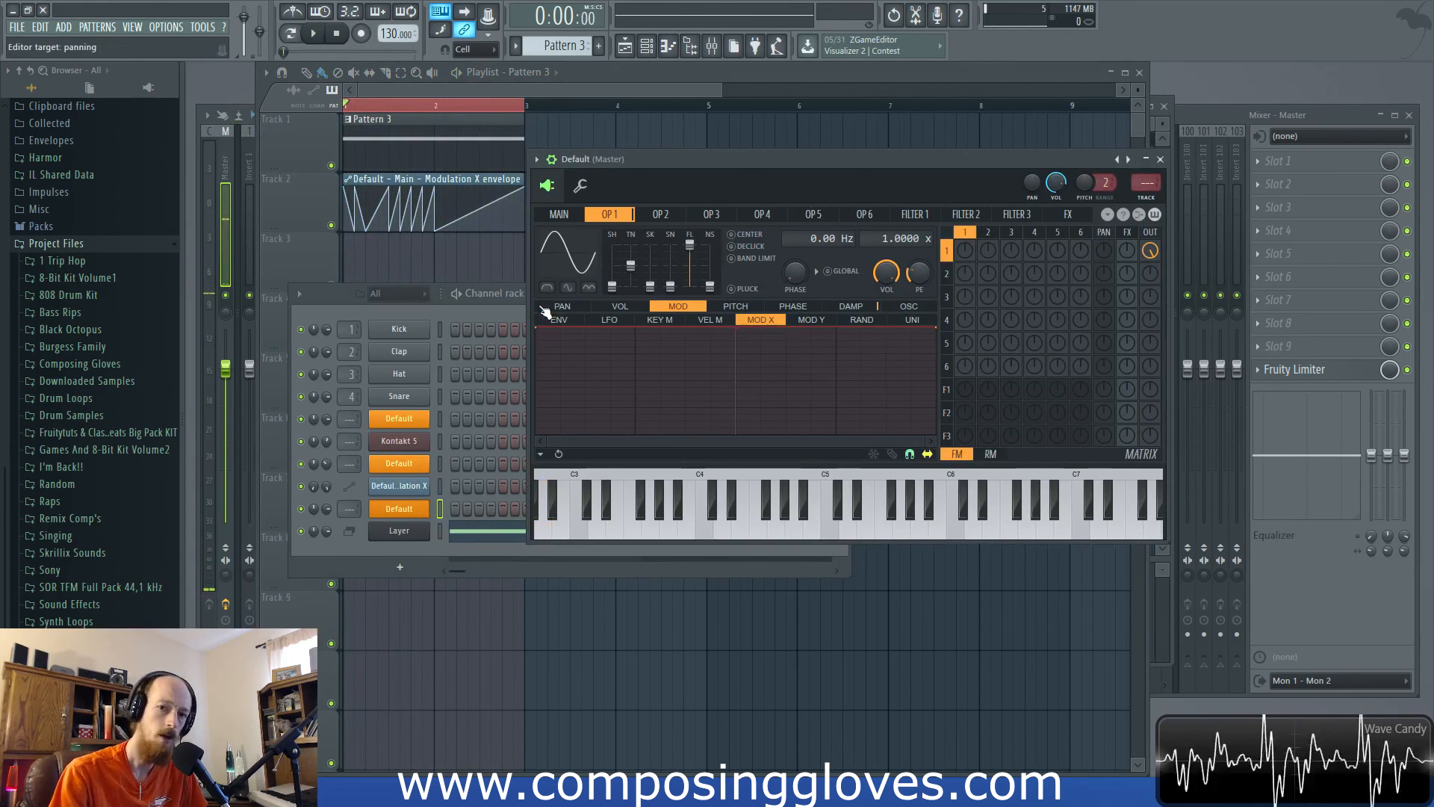
Step: Reposition the second Sytrus's window clear of the channel rack and review its operator pages, ending on the main settings
drag(649, 160, 679, 114)
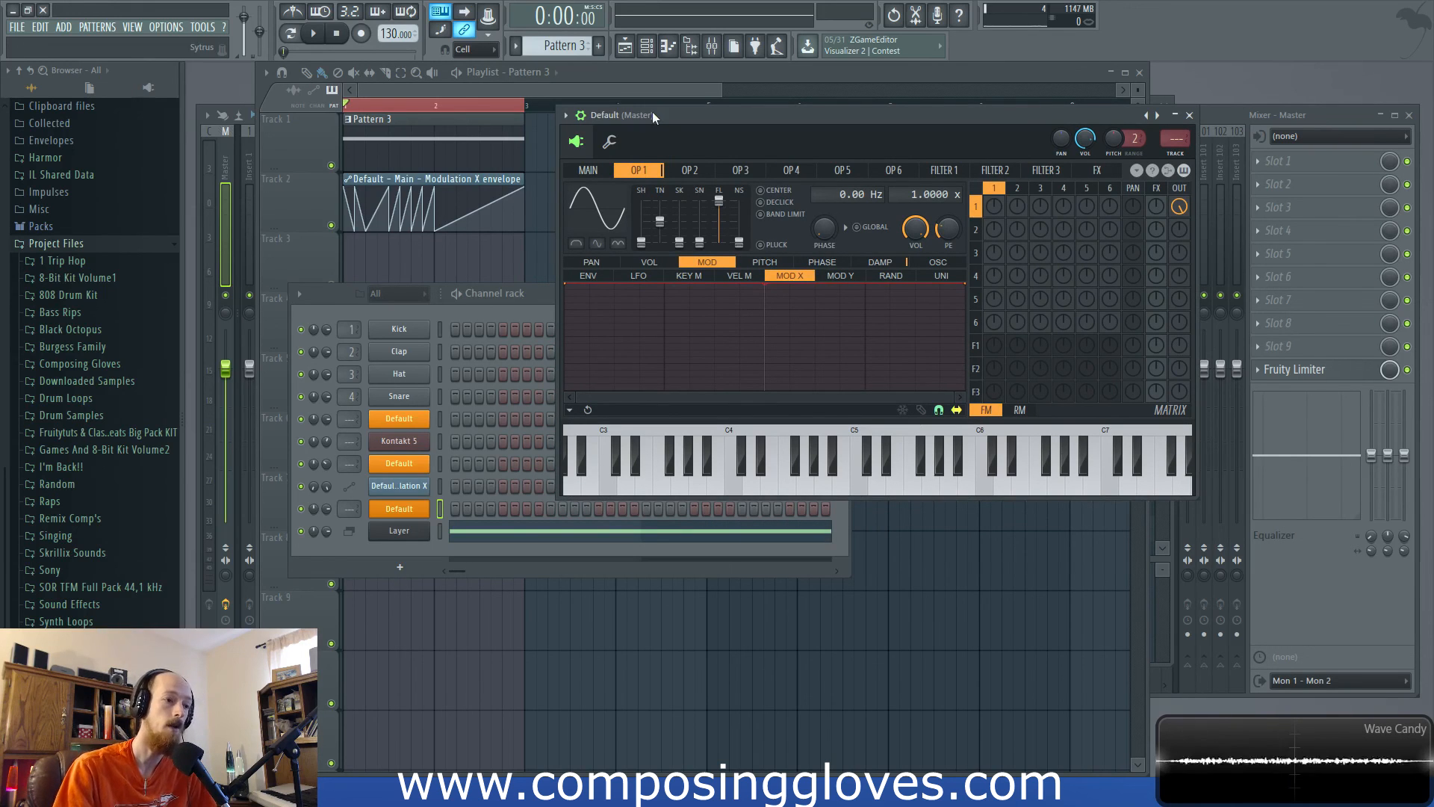
click(784, 175)
click(637, 176)
click(606, 173)
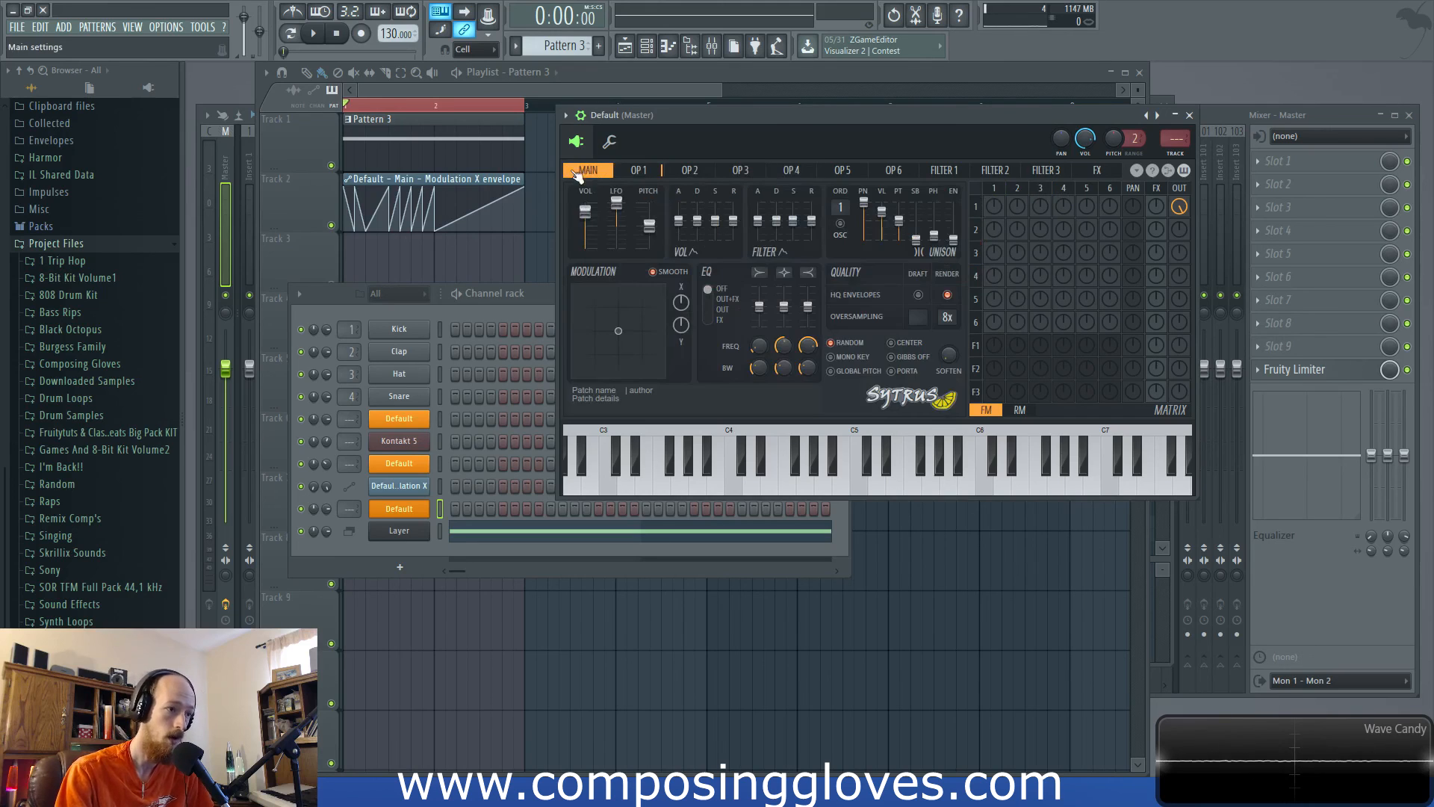